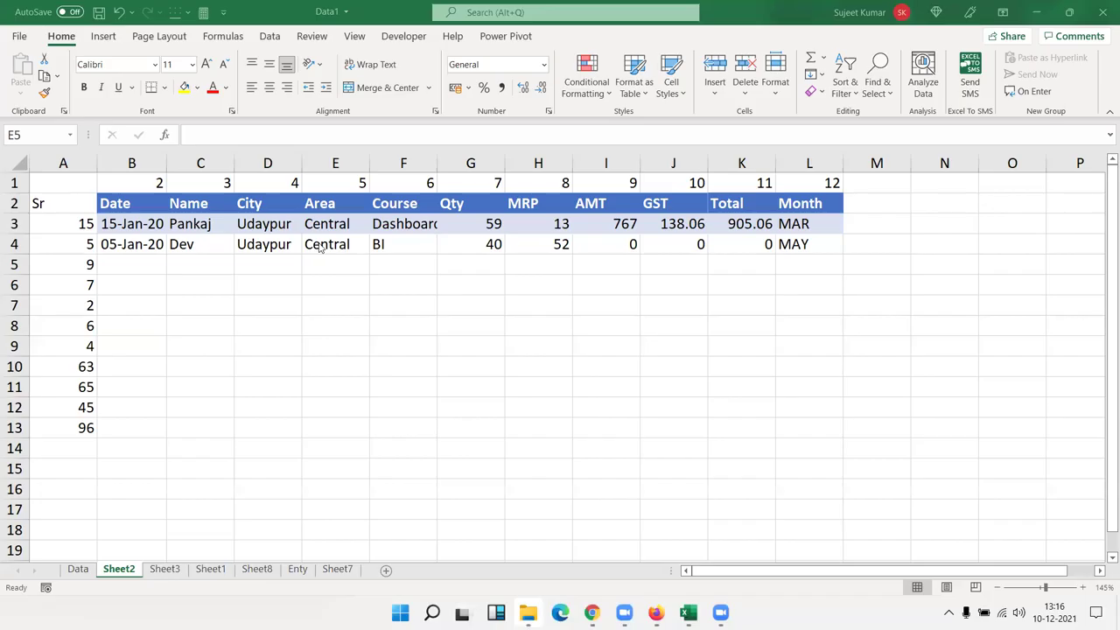
Step: Inspect the existing Date and Name lookup formulas in B3 and C3
click(159, 229)
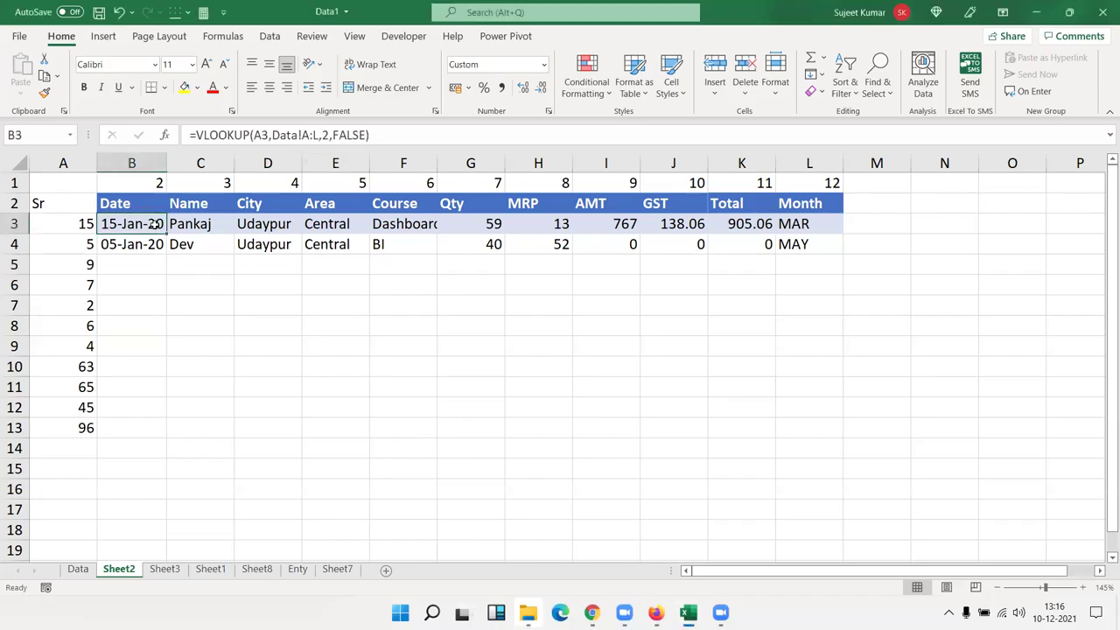
double_click(160, 229)
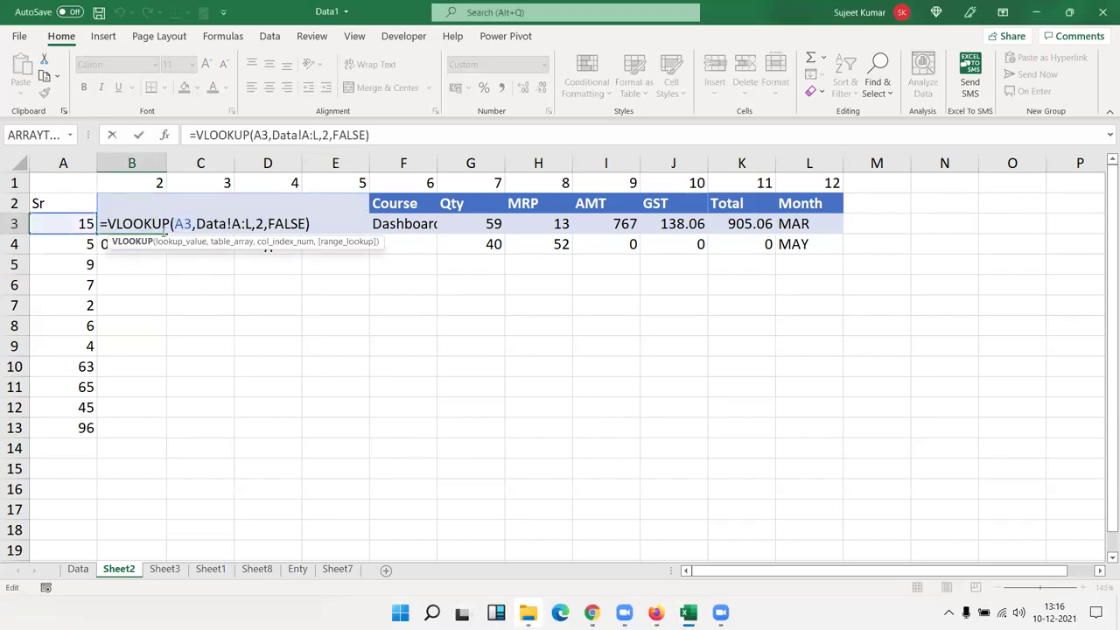
key(Escape)
click(201, 226)
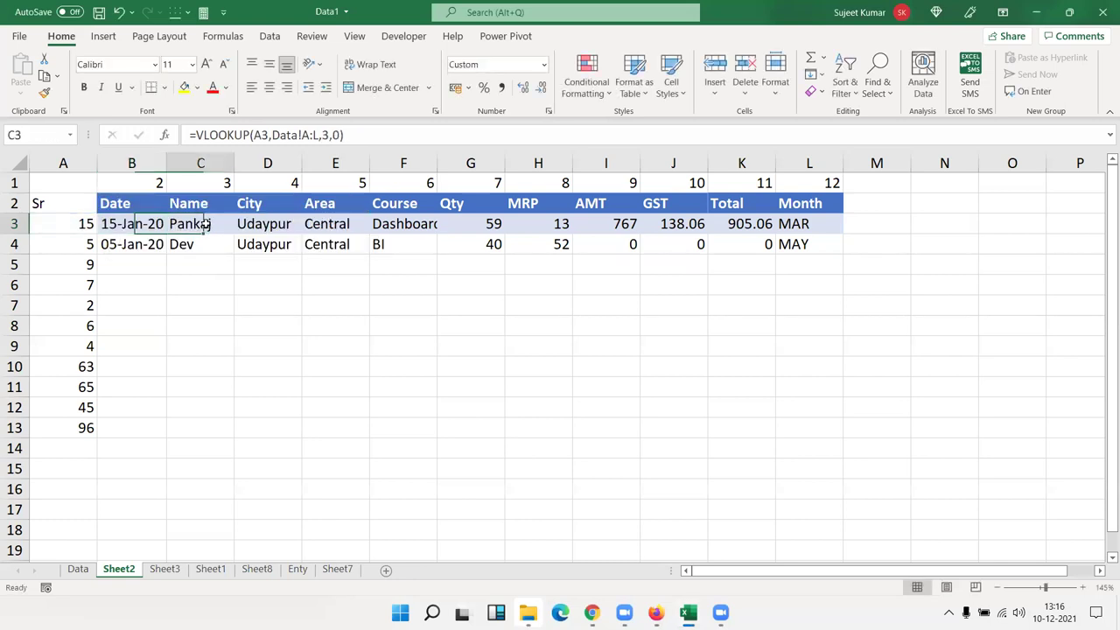
double_click(202, 226)
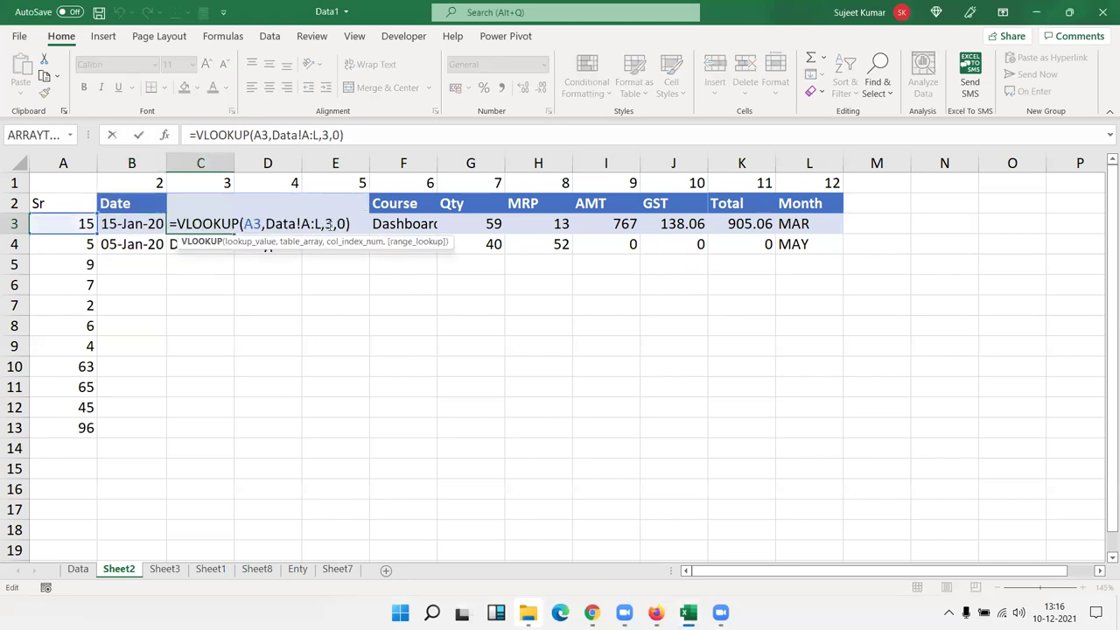
key(Escape)
Step: Inspect the Area and Qty lookup formulas in E3 and G3
double_click(347, 224)
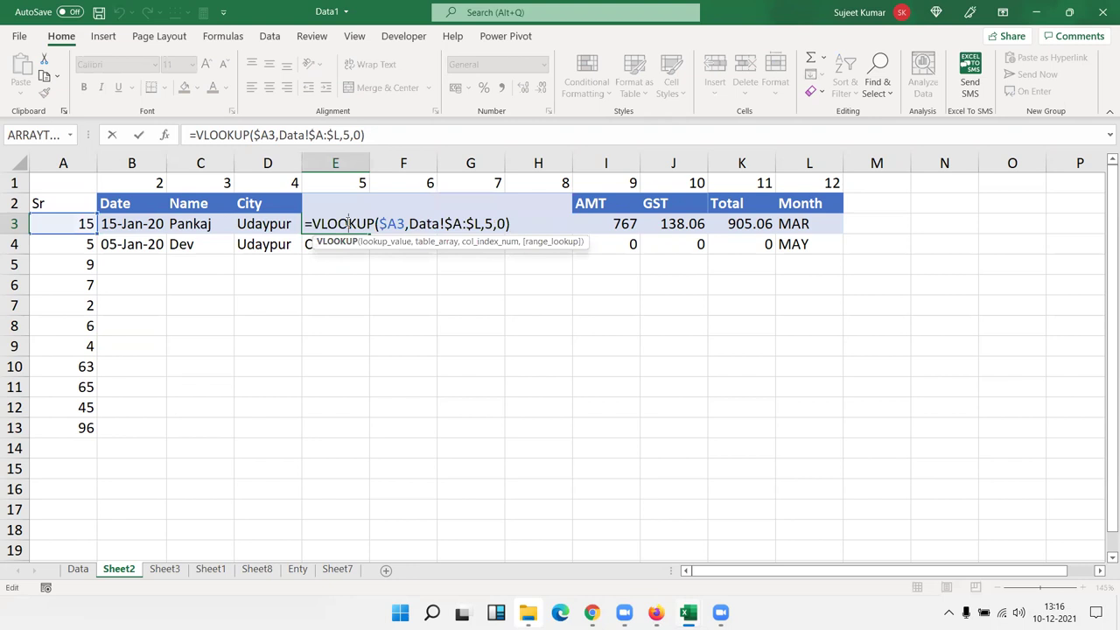
key(Escape)
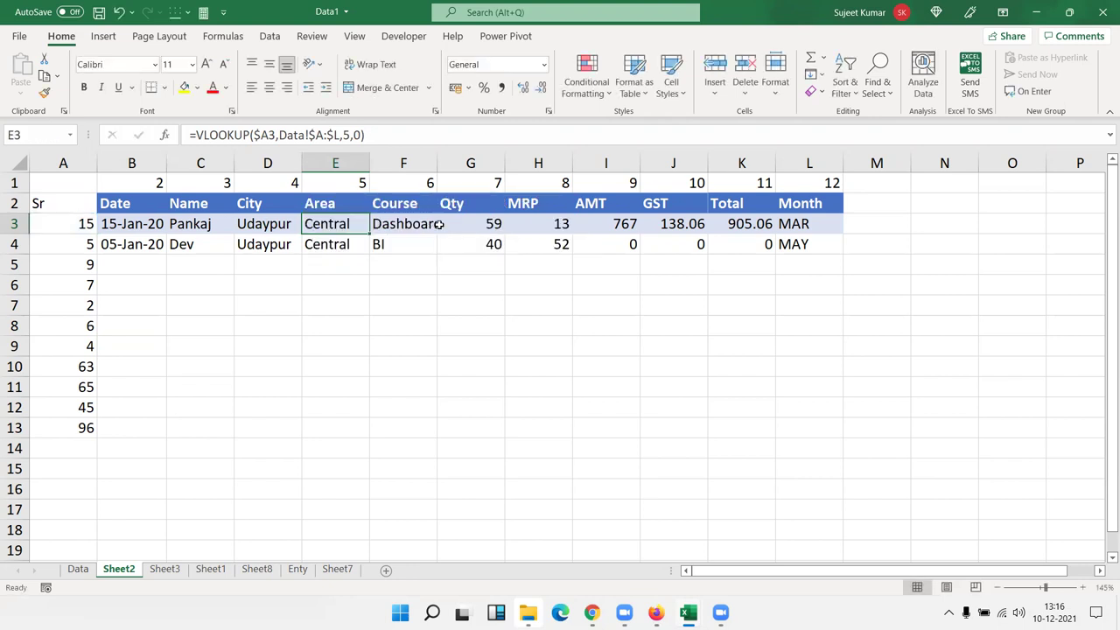
click(442, 224)
key(Home)
double_click(465, 224)
key(Escape)
click(280, 266)
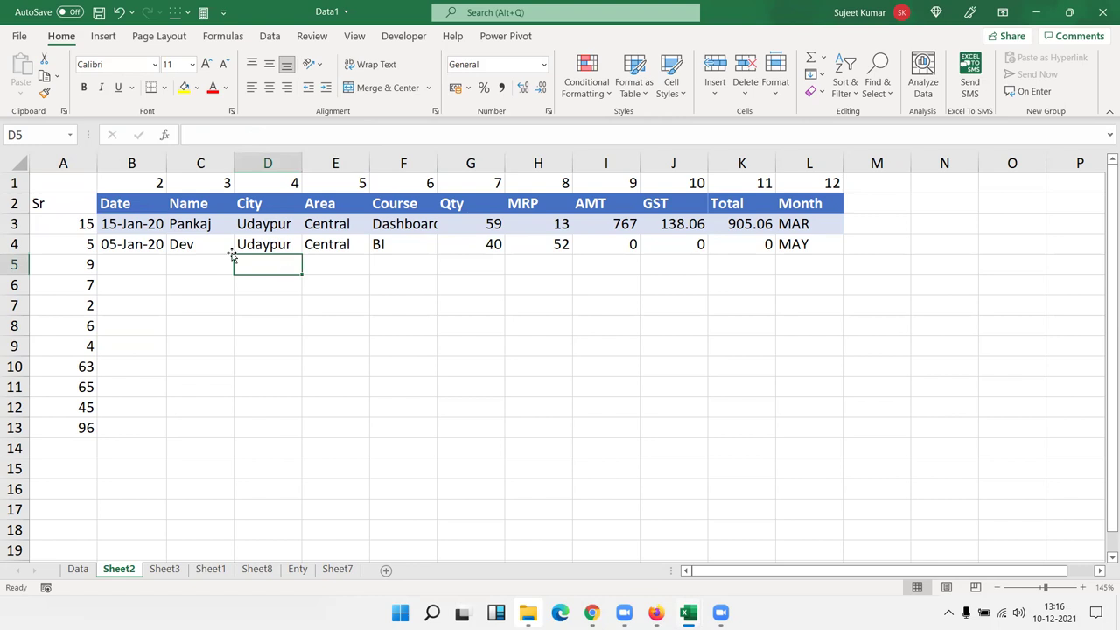
Step: Fill B3:L4 with =VLOOKUP($A3,Data!$A:$L,Sheet2!B$1,0), taking column numbers from row 1
click(14, 182)
drag(145, 187, 831, 186)
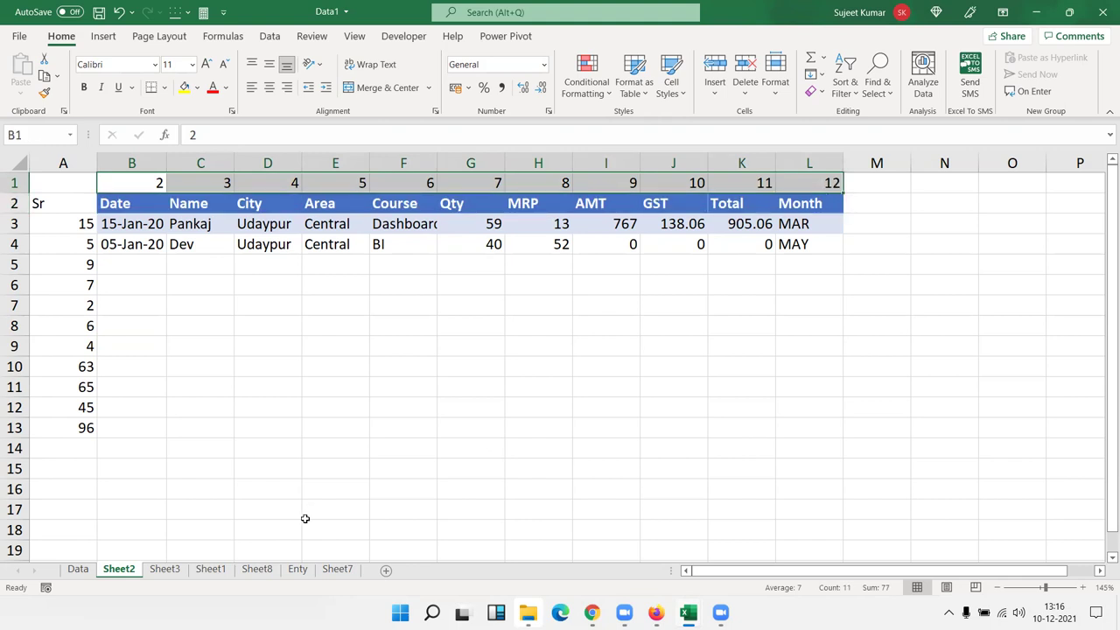
click(78, 570)
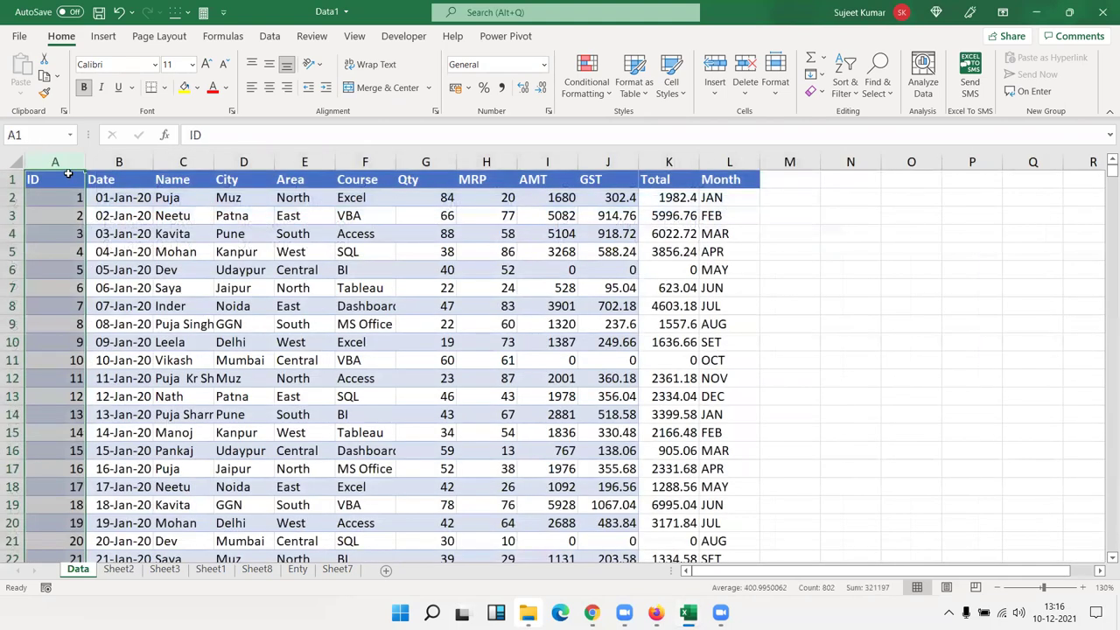
drag(68, 180, 446, 215)
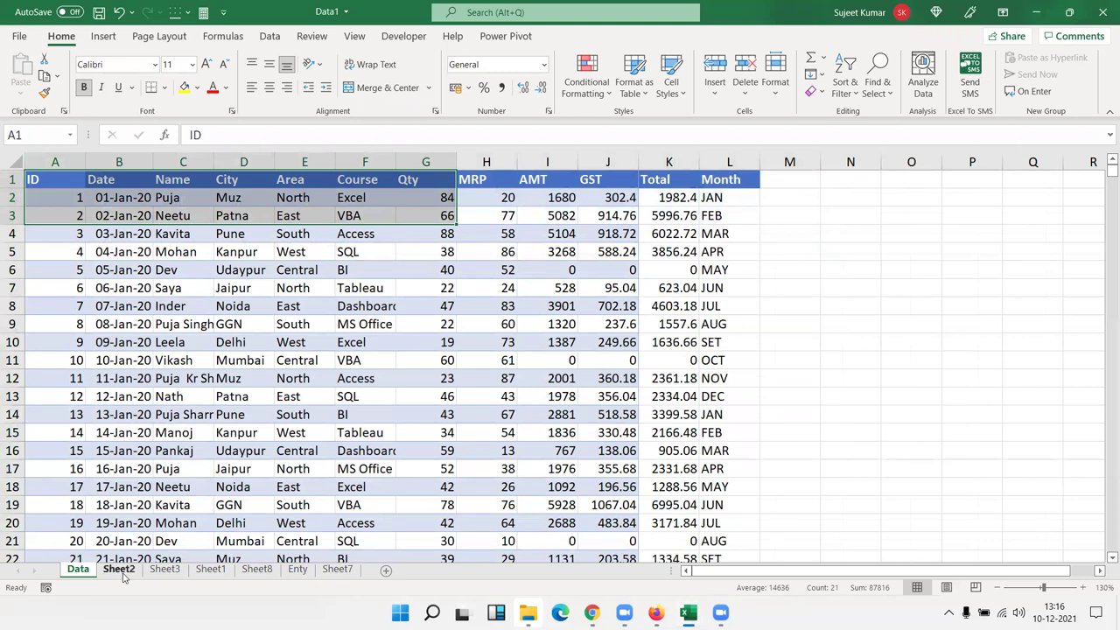
click(119, 570)
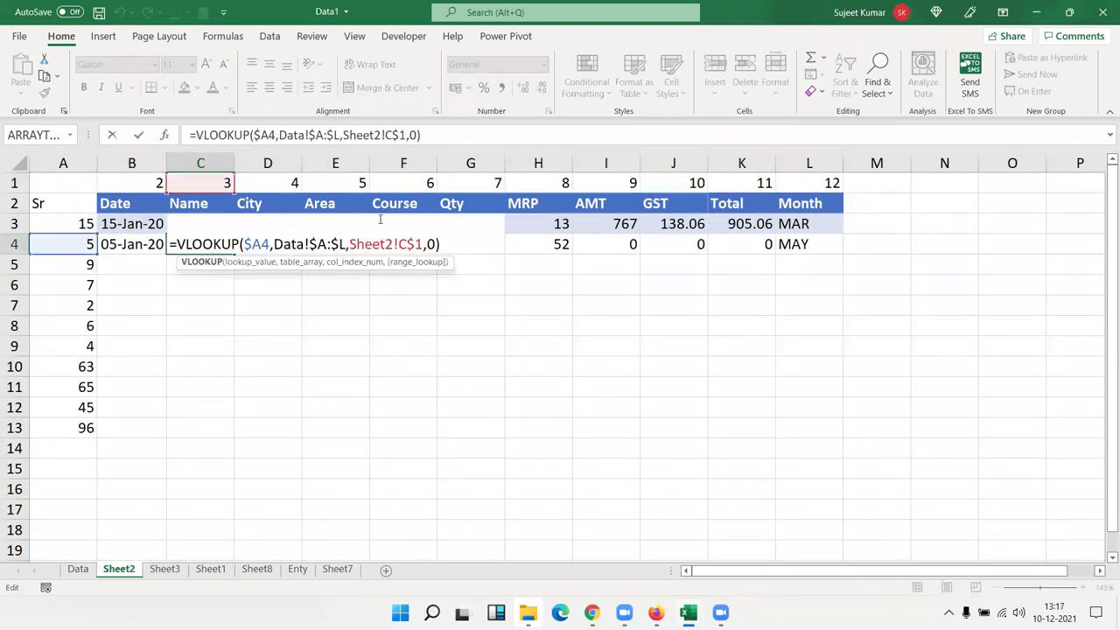
double_click(395, 244)
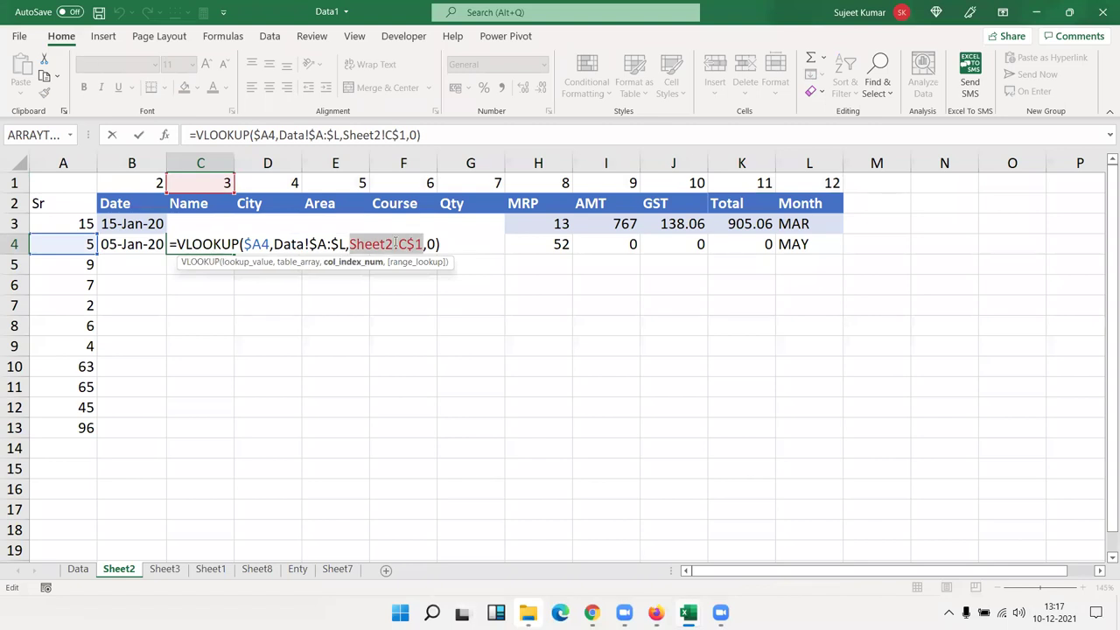
key(ctrl+Return)
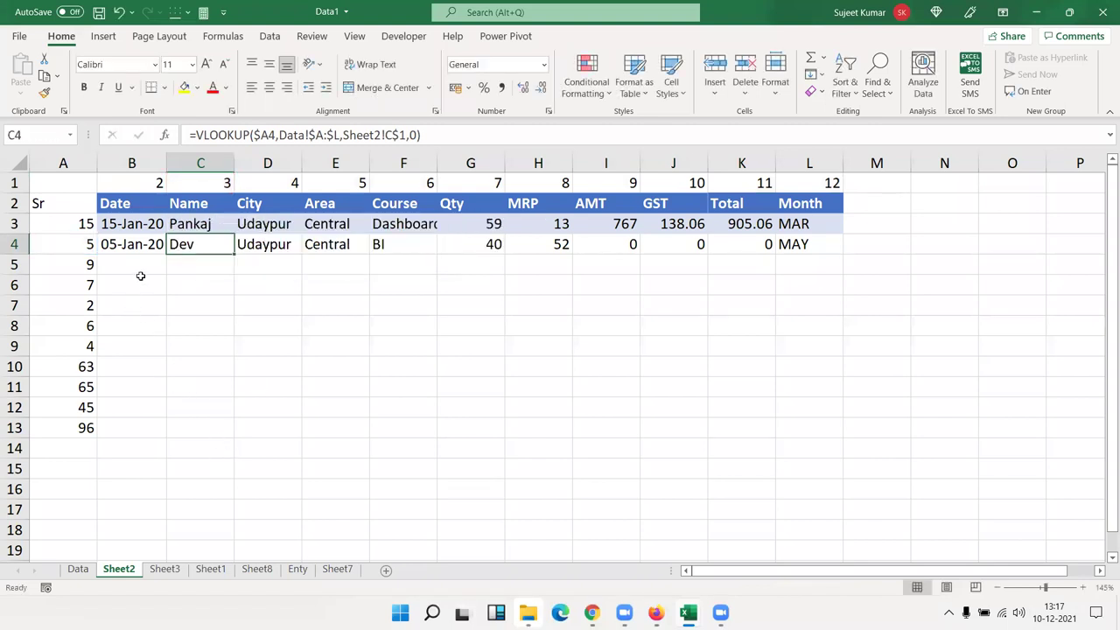
click(141, 278)
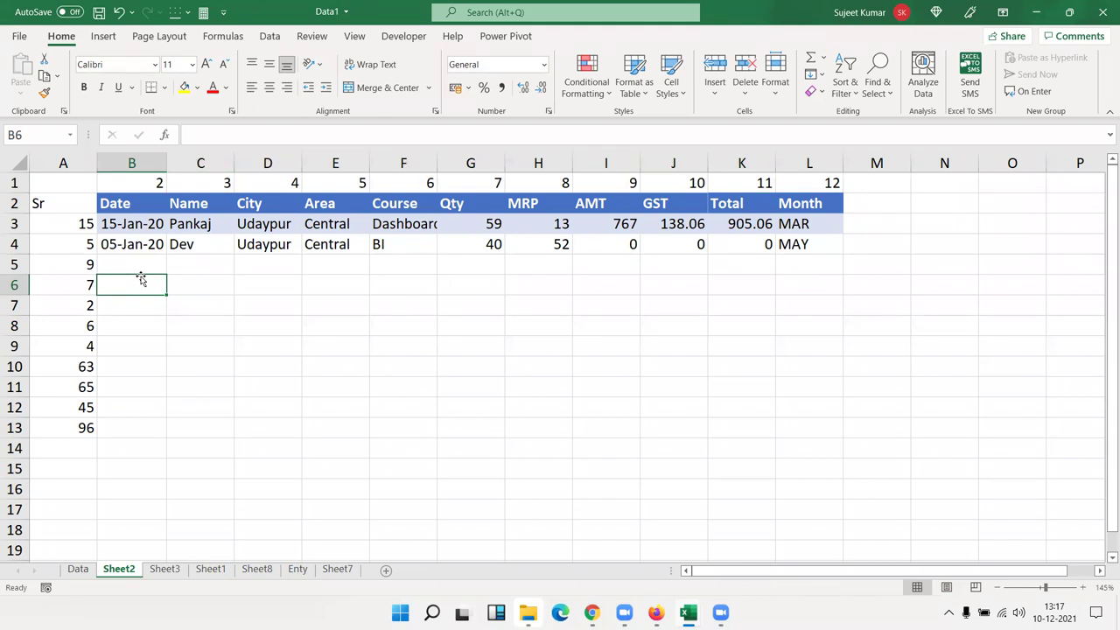
text(=col)
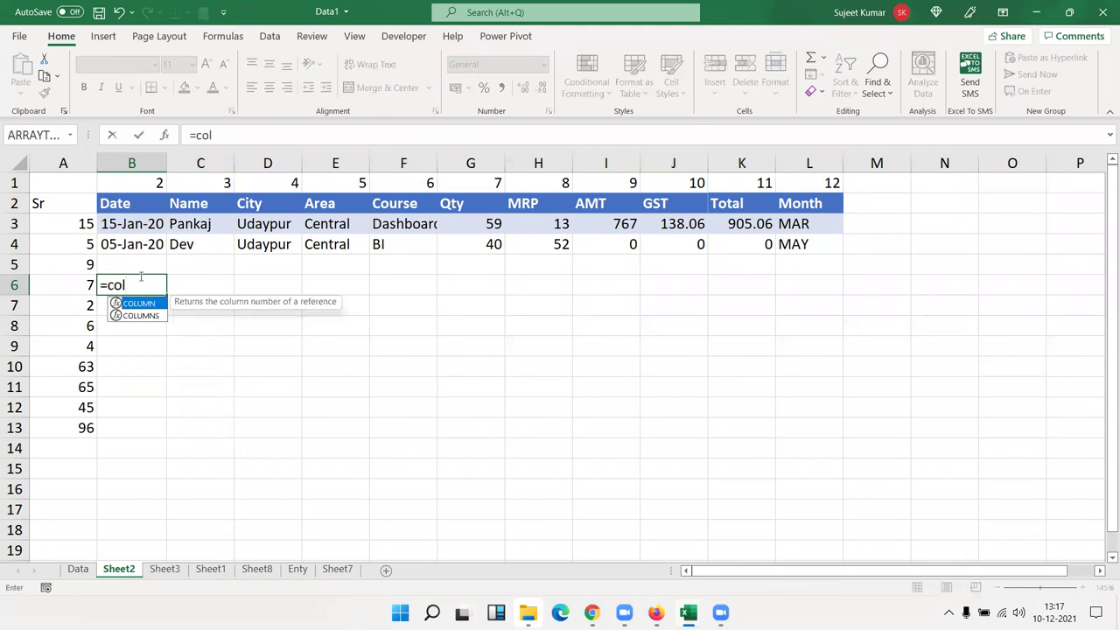
key(Tab)
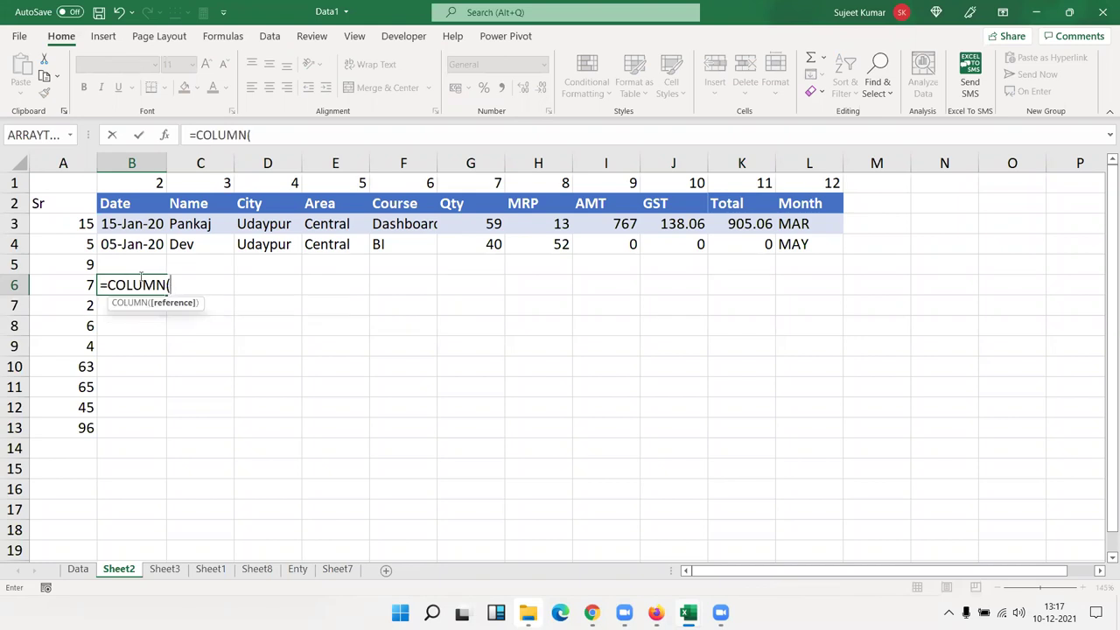
text())
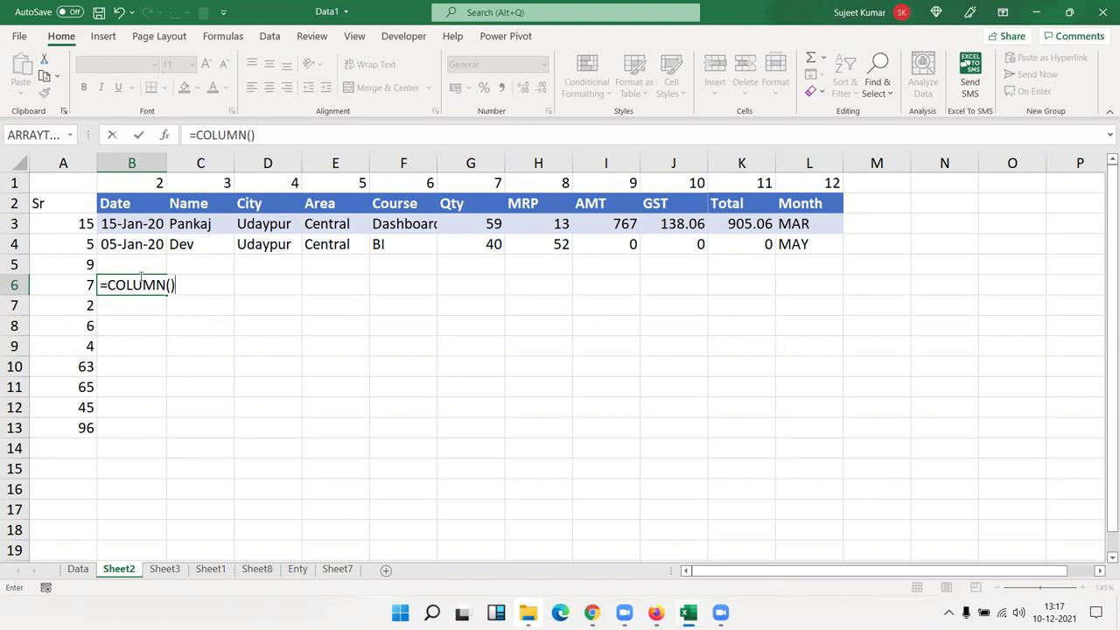
key(Return)
click(141, 278)
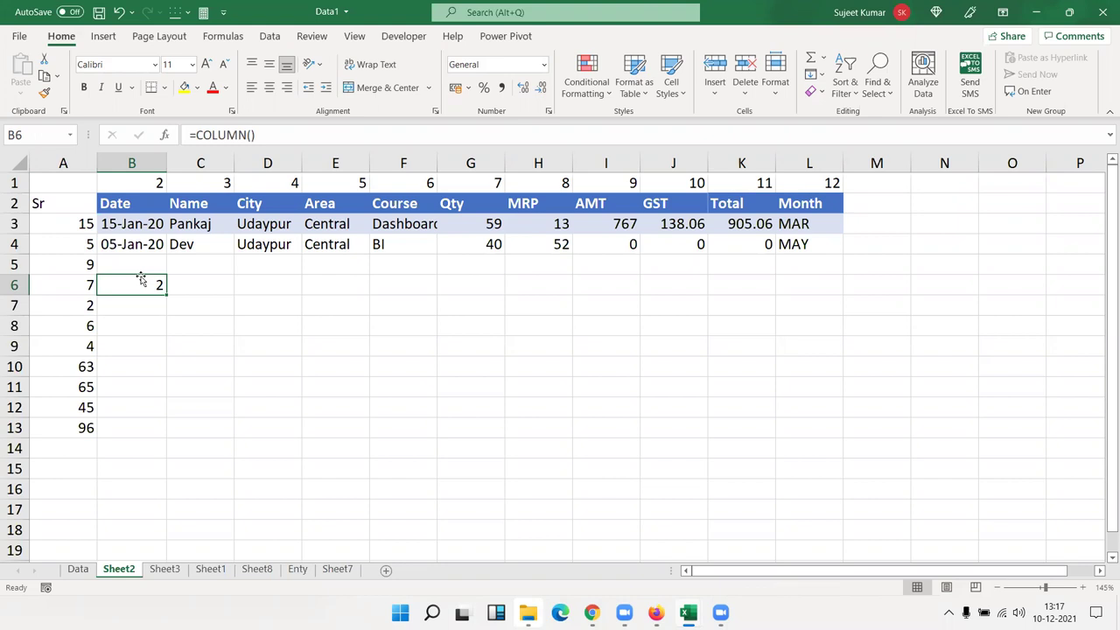
key(F2)
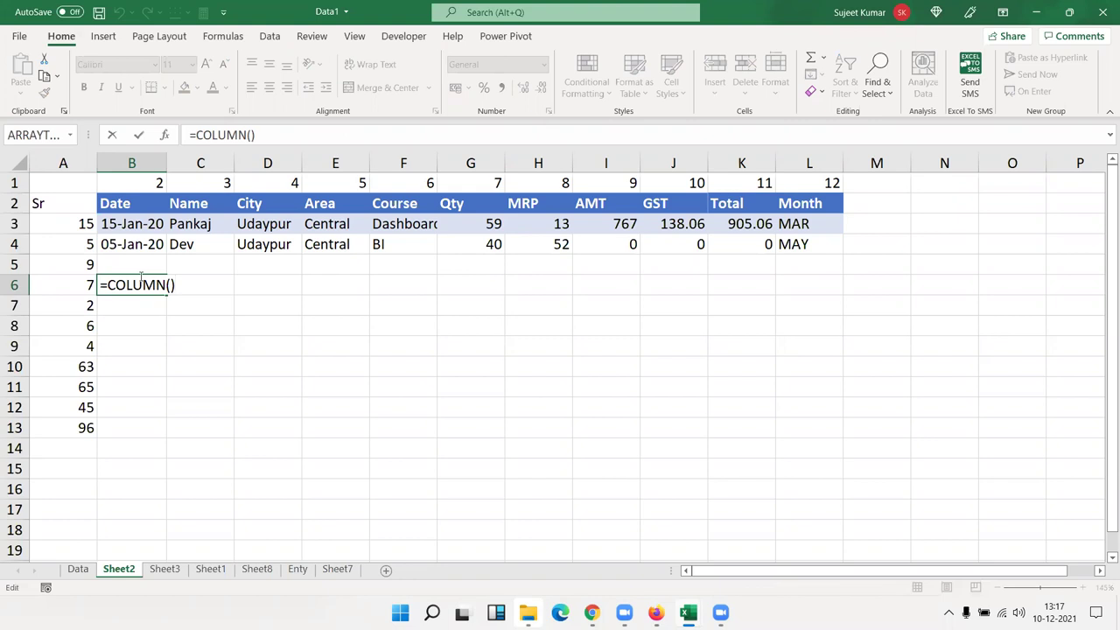
key(Left)
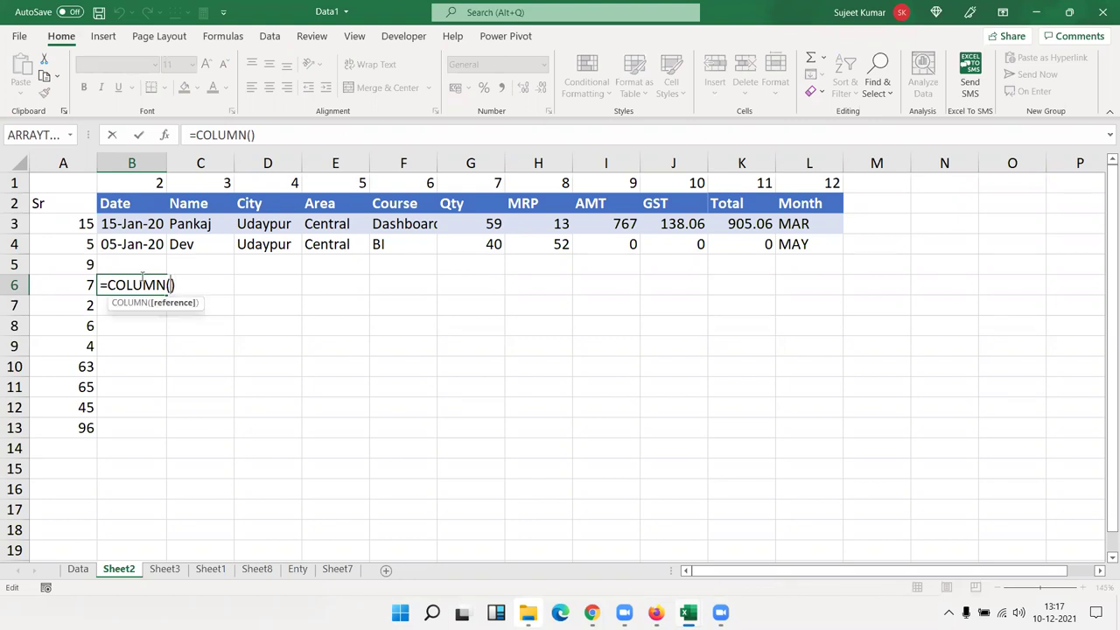
click(194, 223)
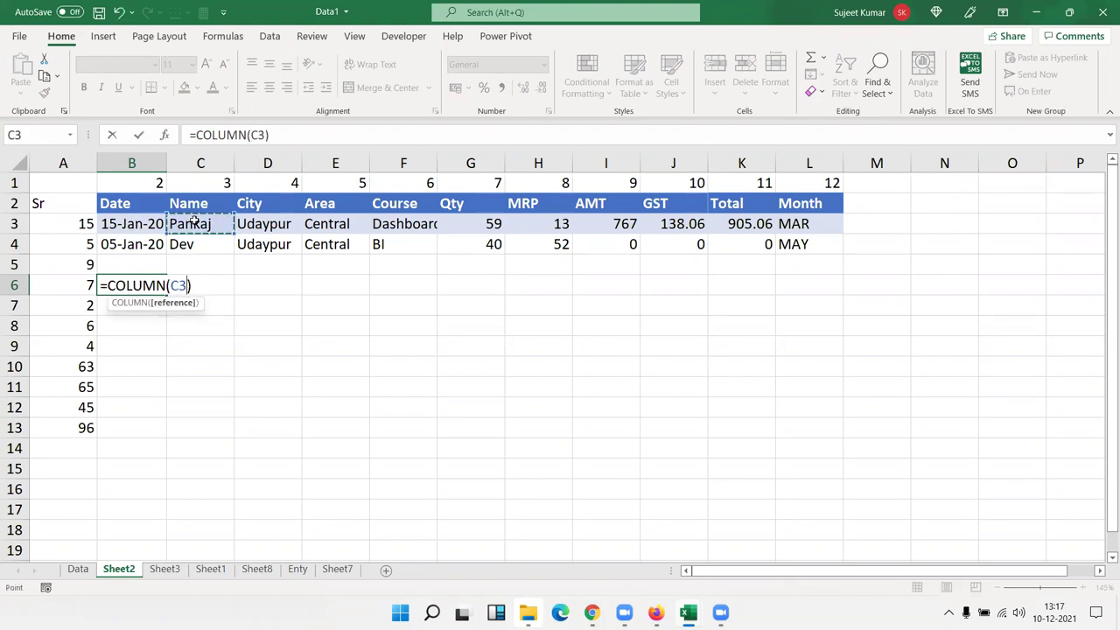
key(Return)
key(Up)
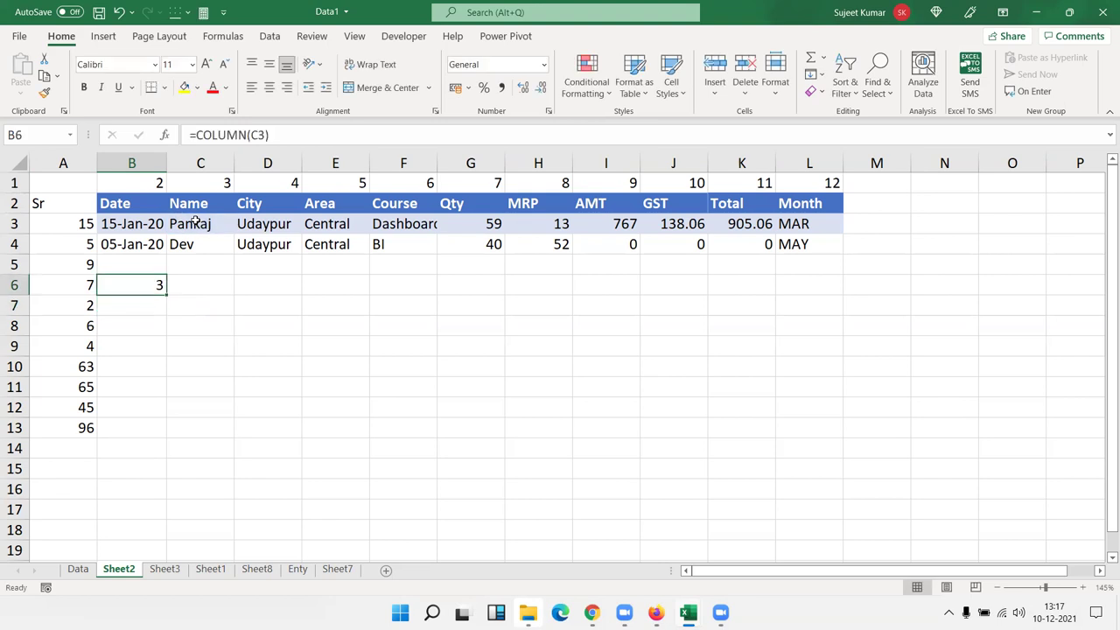
key(Delete)
key(Up)
key(Up)
key(Up)
key(Up)
key(Left)
key(ctrl+shift+Right)
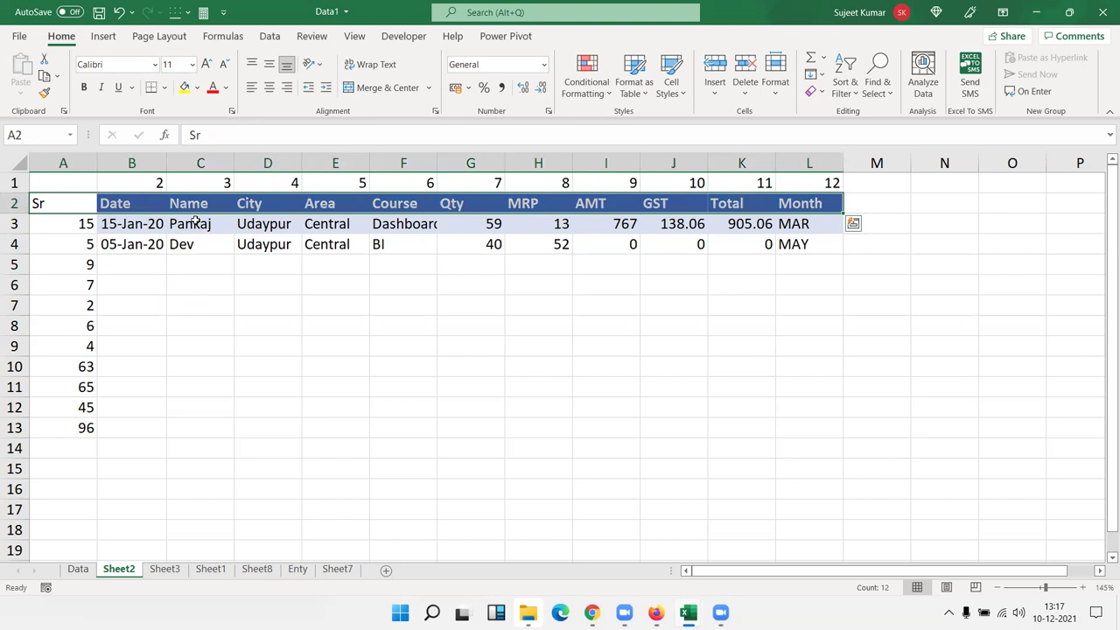
Step: Compare the Data sheet's header row with Sheet2's header row A2:L2
key(ctrl+Page_Up)
key(Up)
key(ctrl+shift+Right)
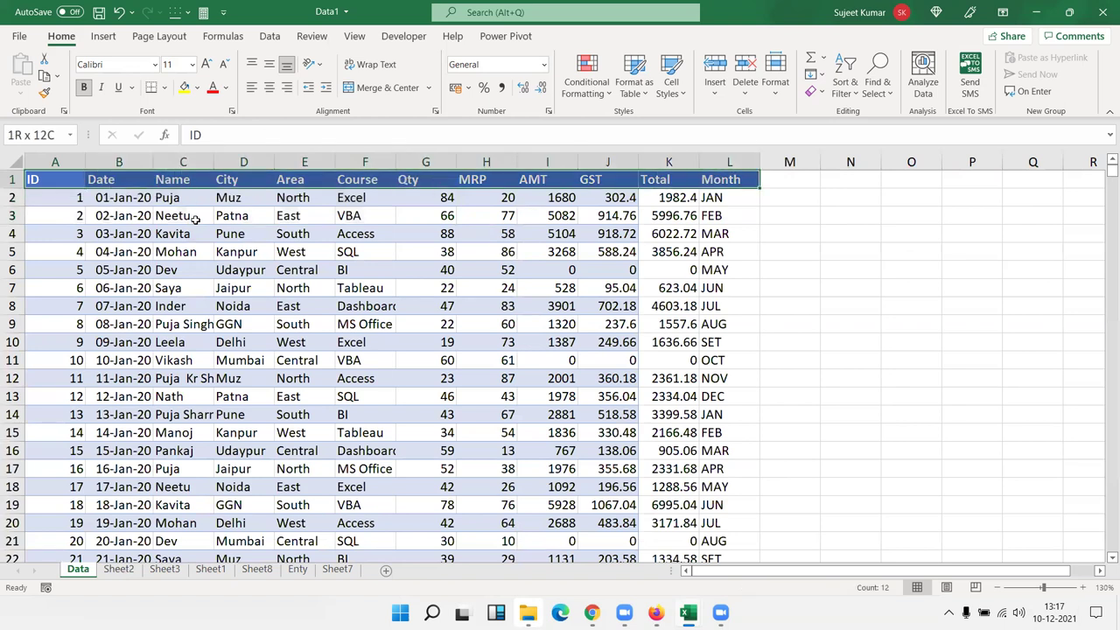
key(Down)
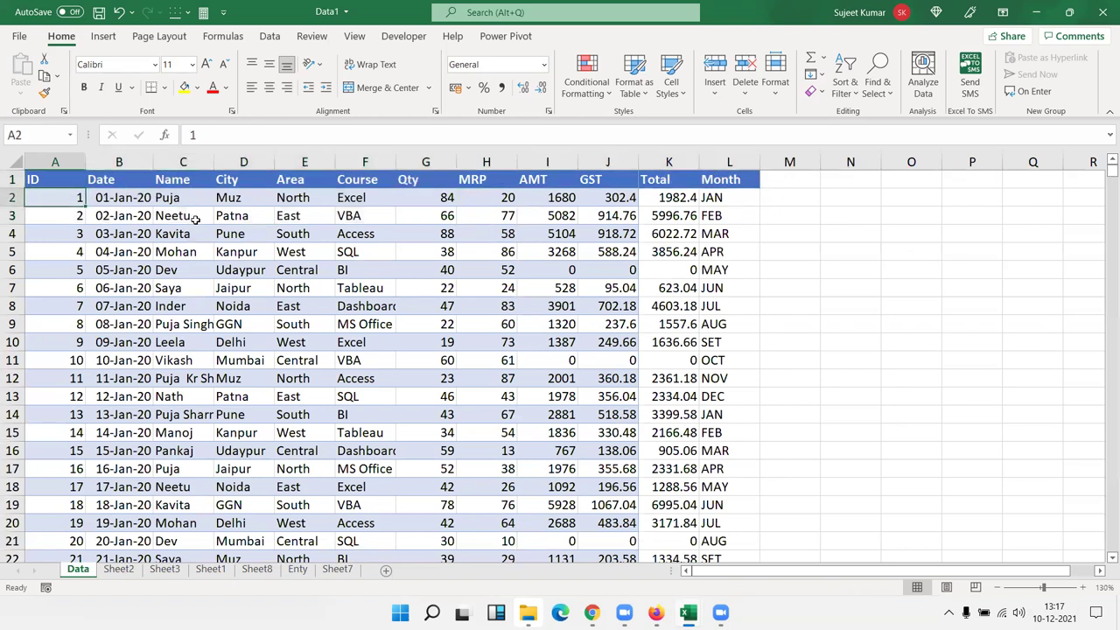
key(ctrl+Page_Down)
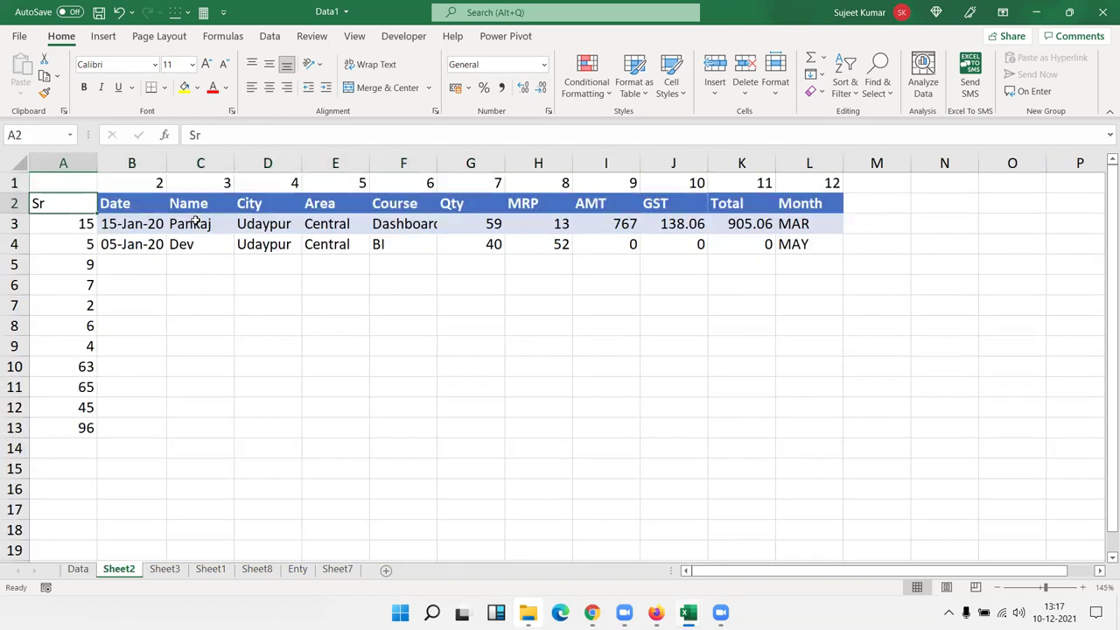
key(ctrl+shift+Right)
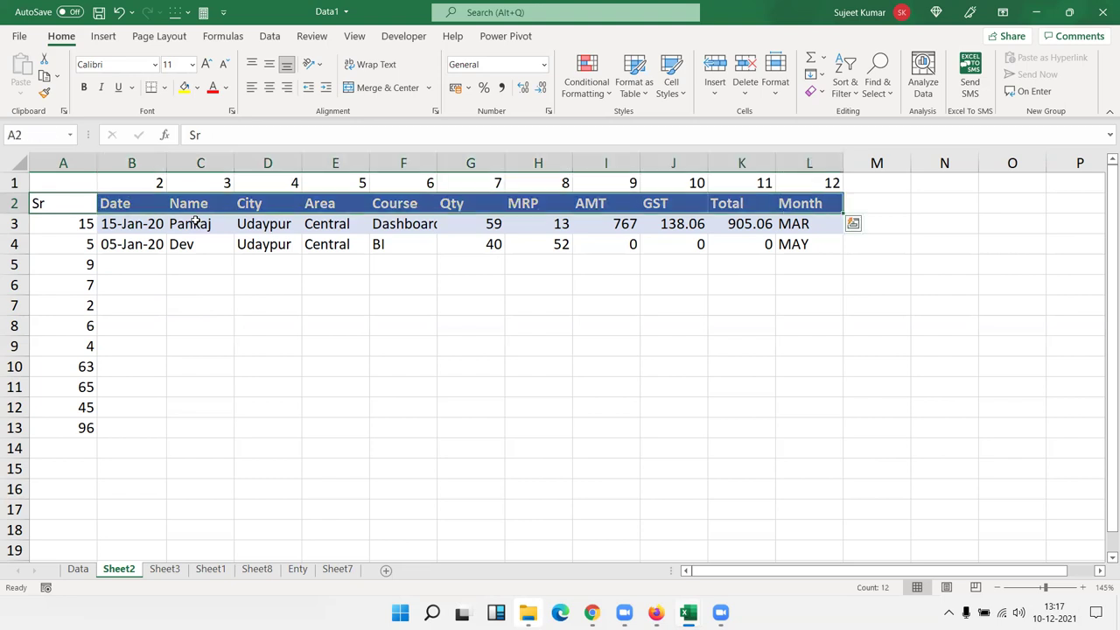
Step: Recheck the Data header row A1:L1, then return to Sheet2's empty Date cell for ID 9
key(ctrl+Page_Up)
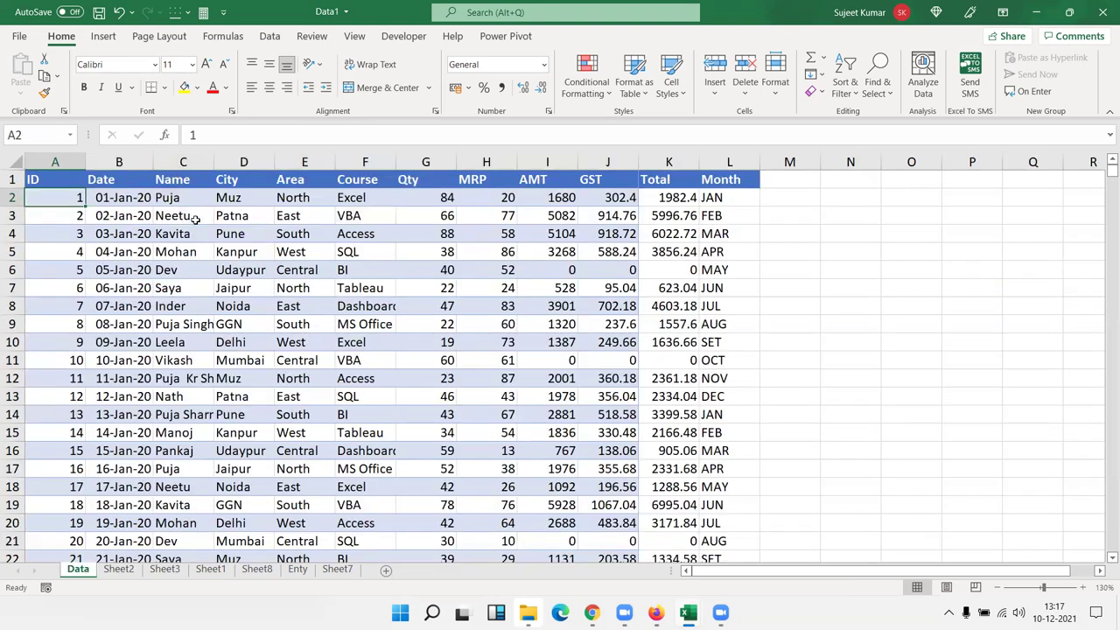
key(Up)
key(ctrl+shift+Right)
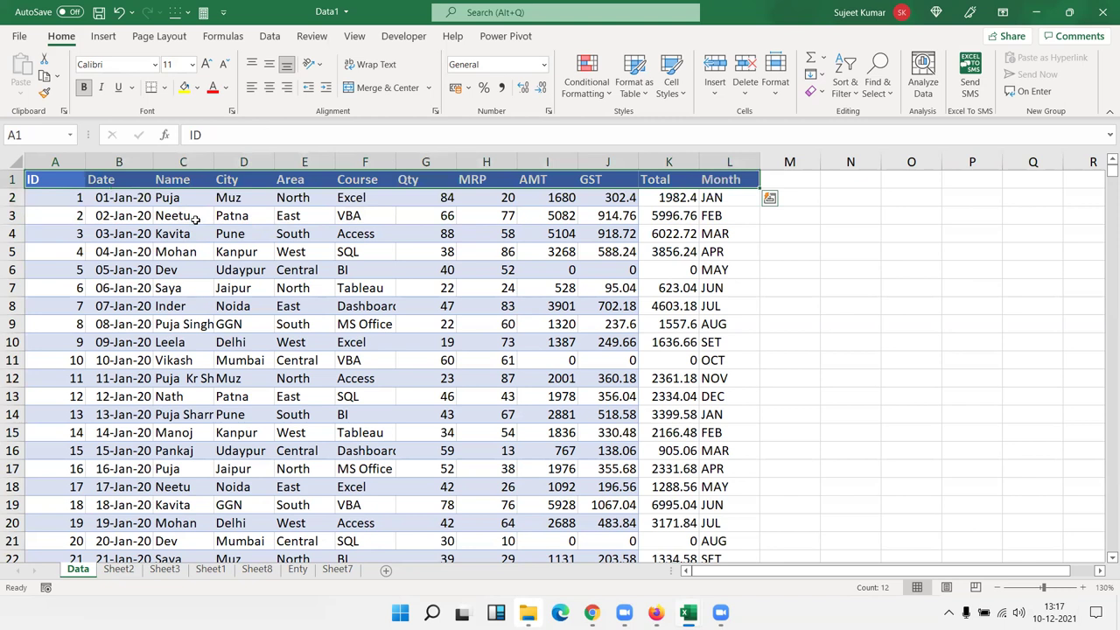
key(Down)
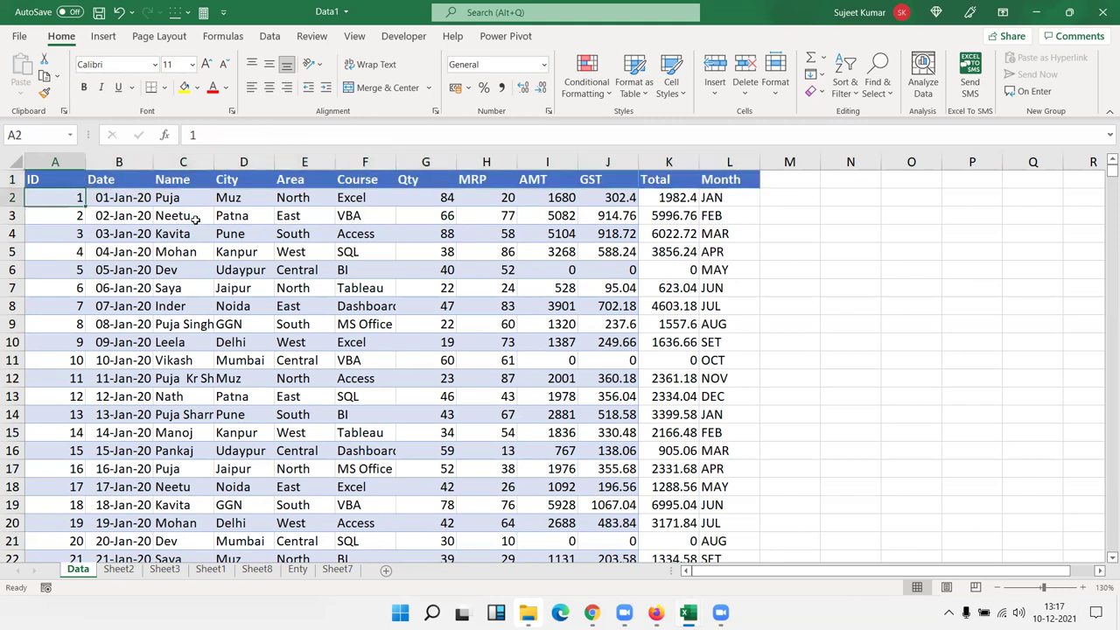
key(Up)
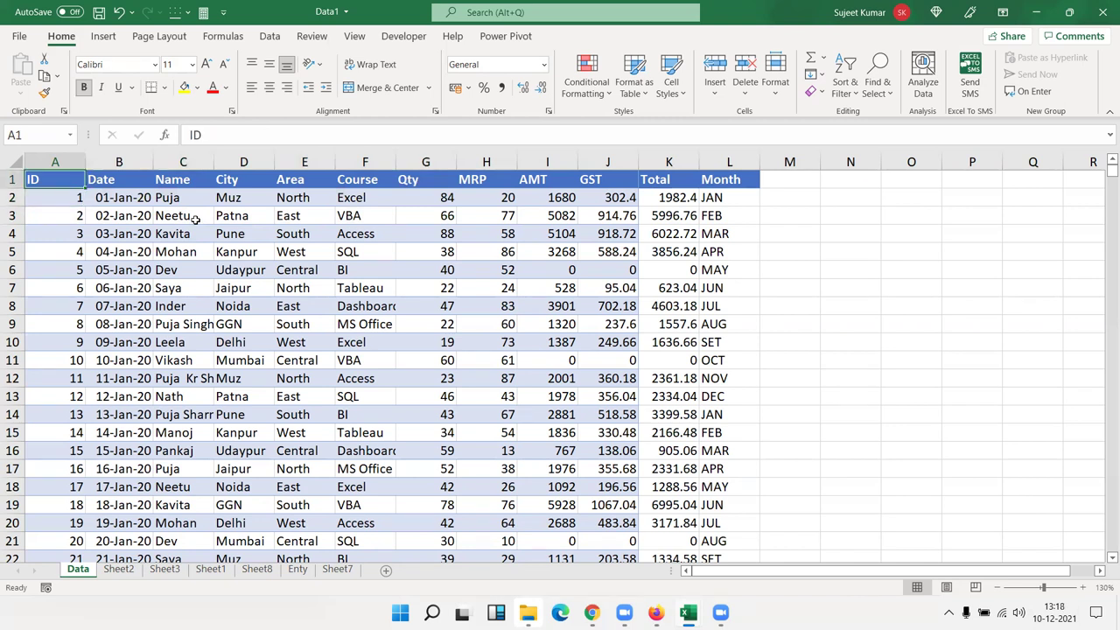
key(ctrl+Page_Down)
key(Down)
key(Down)
key(Down)
key(Right)
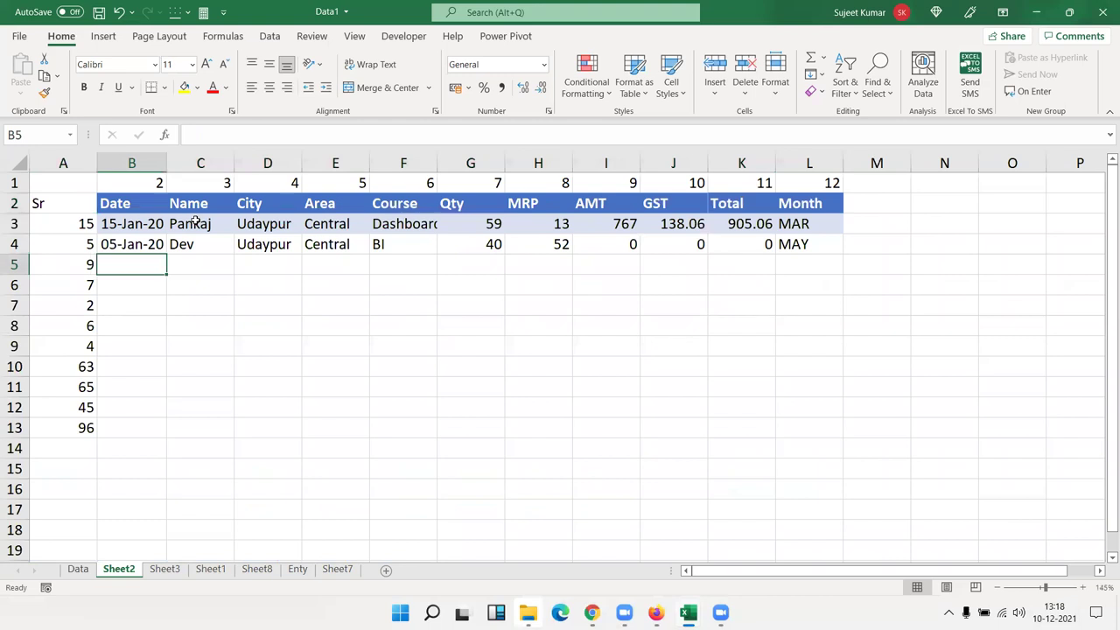
Step: Enter =VLOOKUP(A5,Data!A:L,COLUMN(Data!B1),0) in B5 for ID 9
text(=vl)
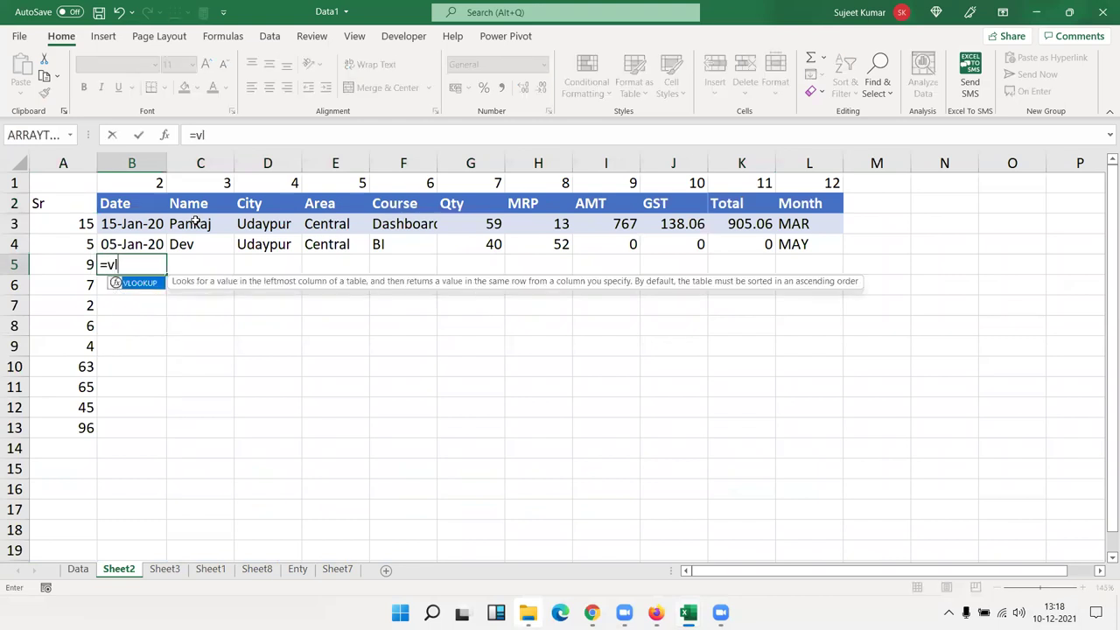
key(Tab)
key(Left)
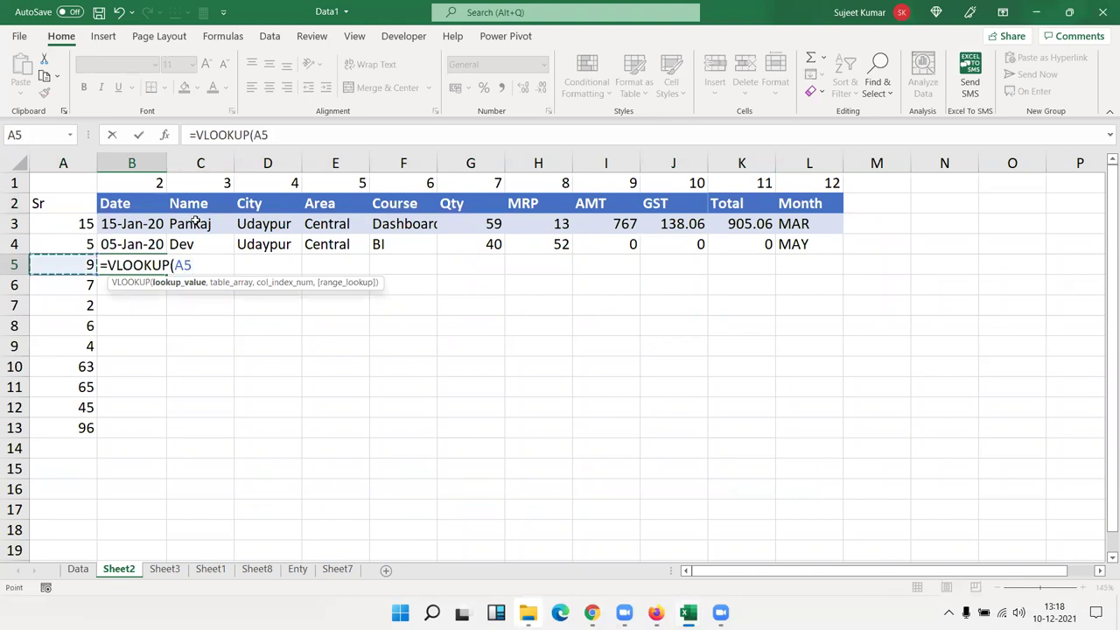
text(,)
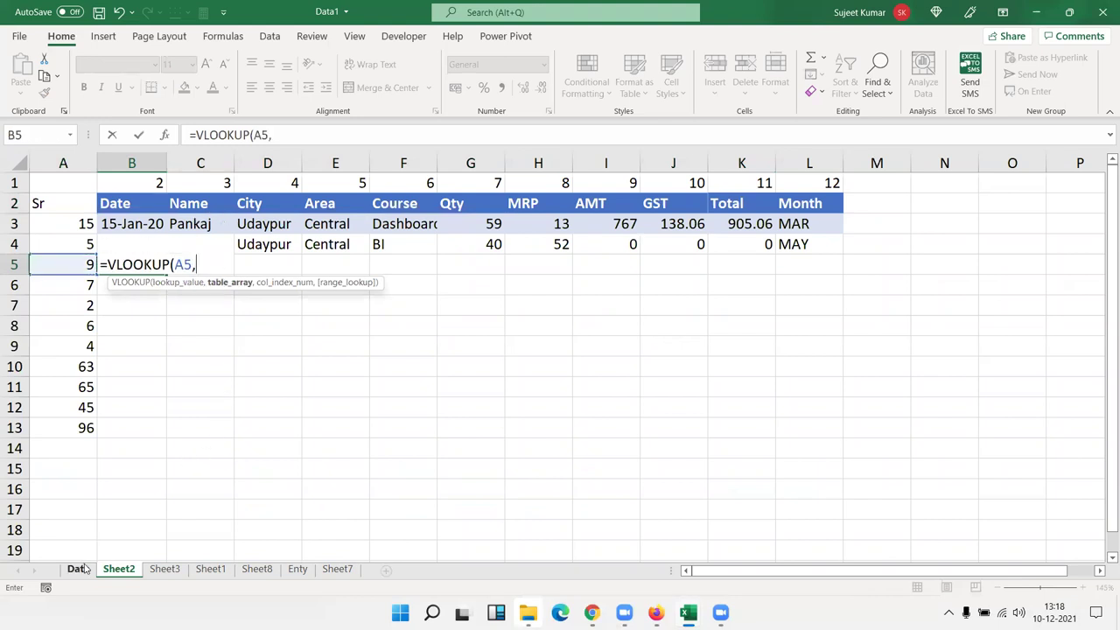
click(77, 569)
drag(55, 166, 722, 171)
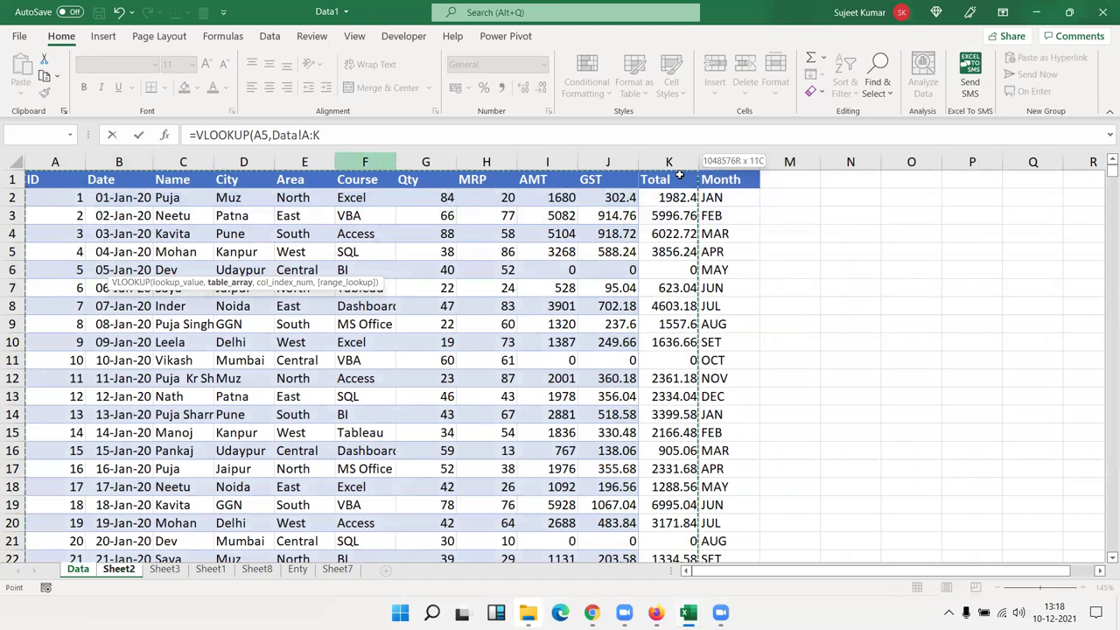
text(,)
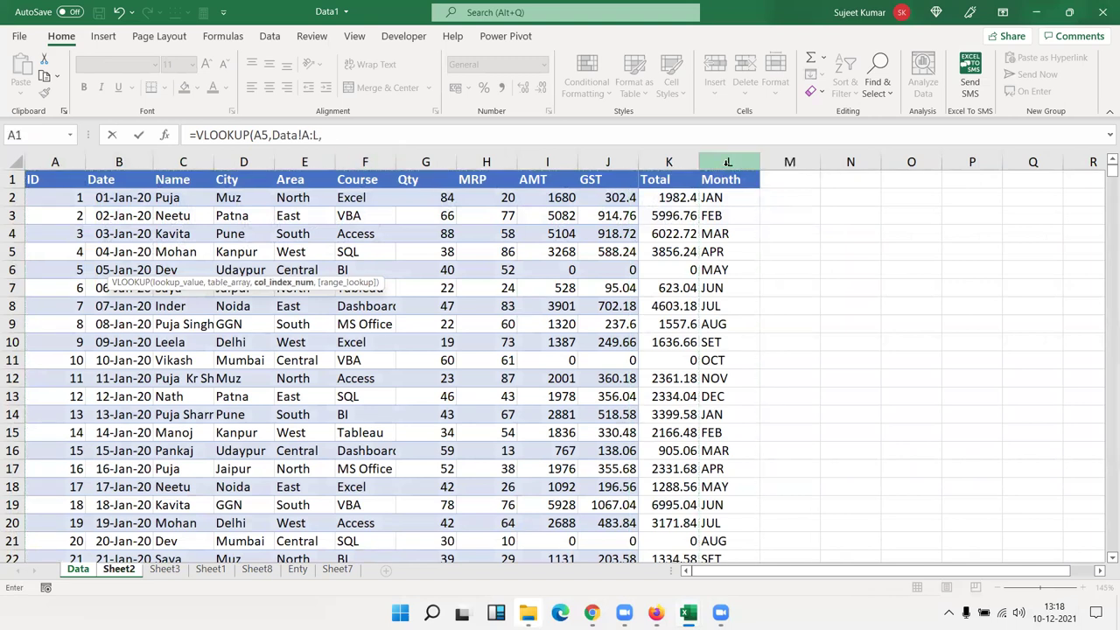
text(col)
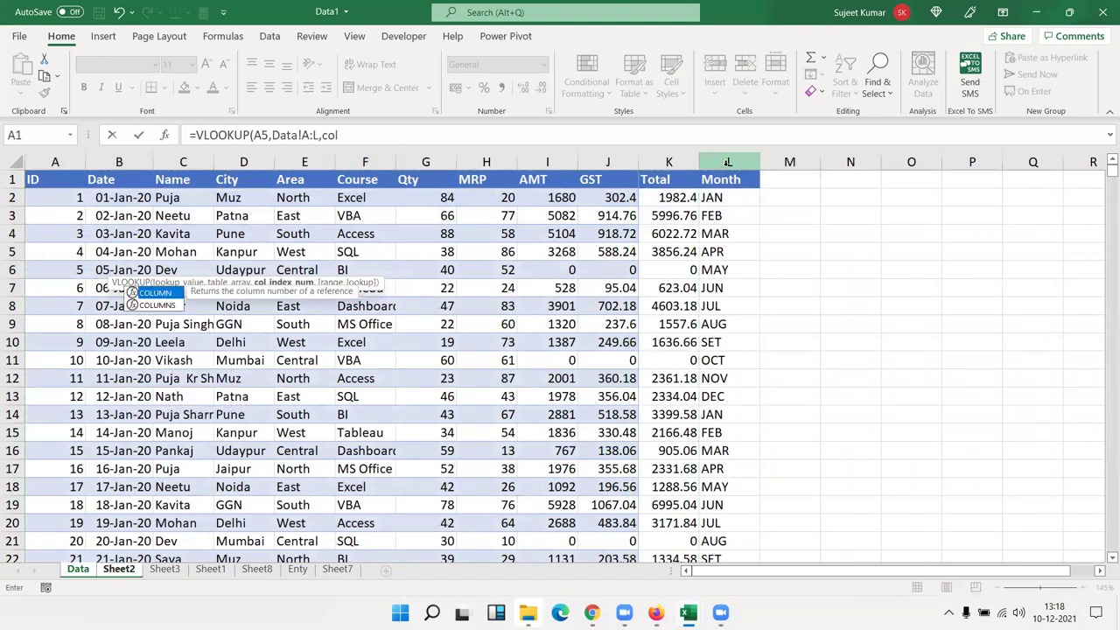
key(Tab)
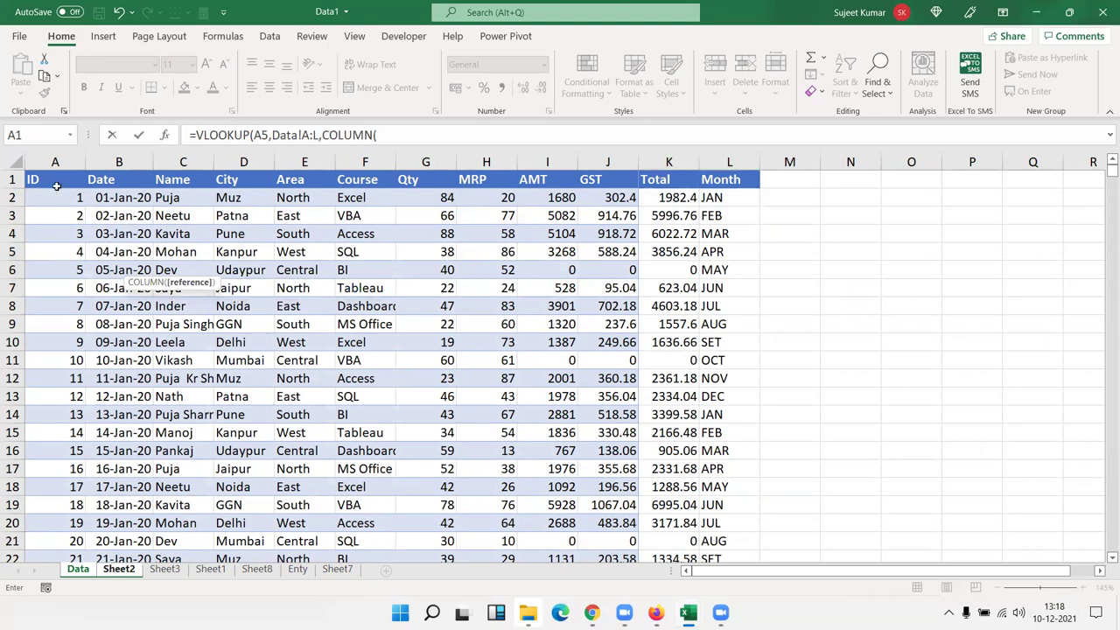
click(109, 180)
text(),0)
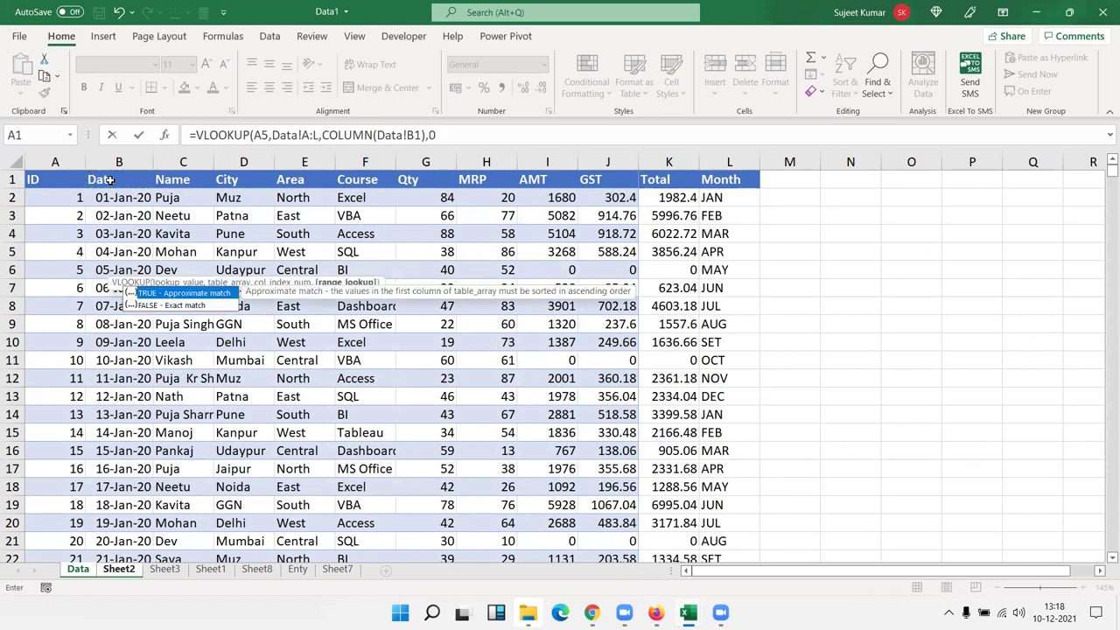
text())
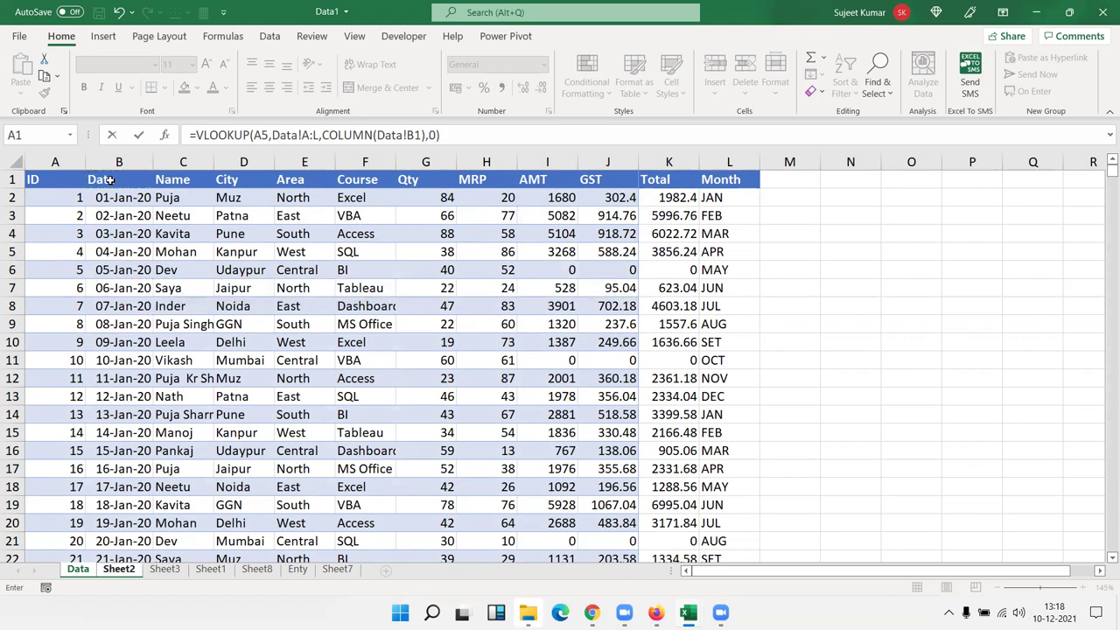
key(Return)
Step: Format B5's result as a date (09-Jan-20) and compare it with the B4 and D4 formulas
key(Up)
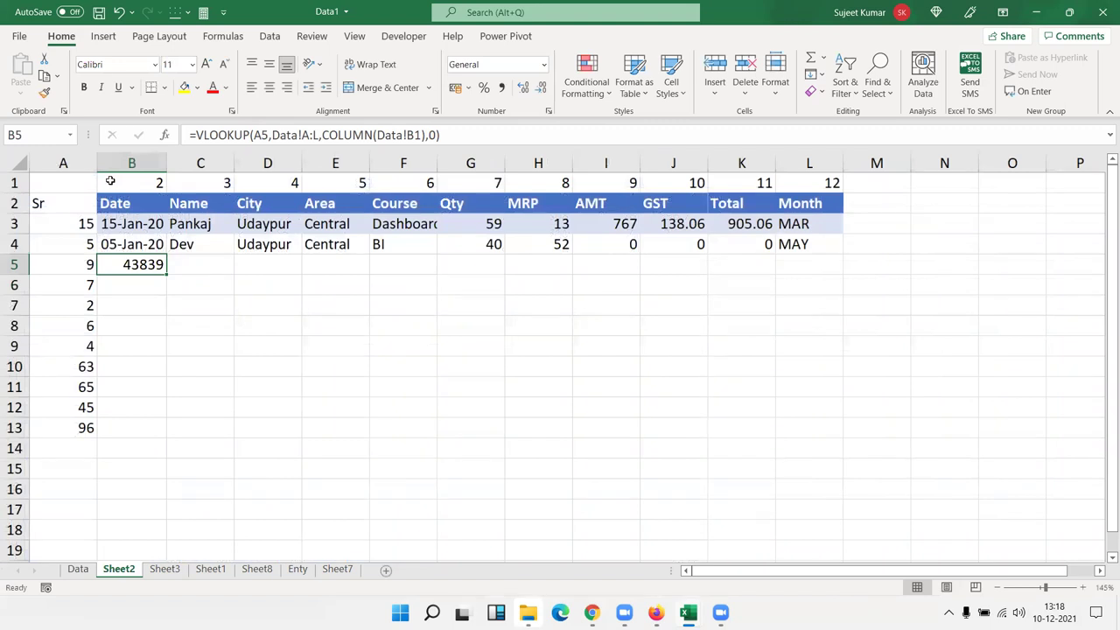
key(ctrl+shift+3)
key(Up)
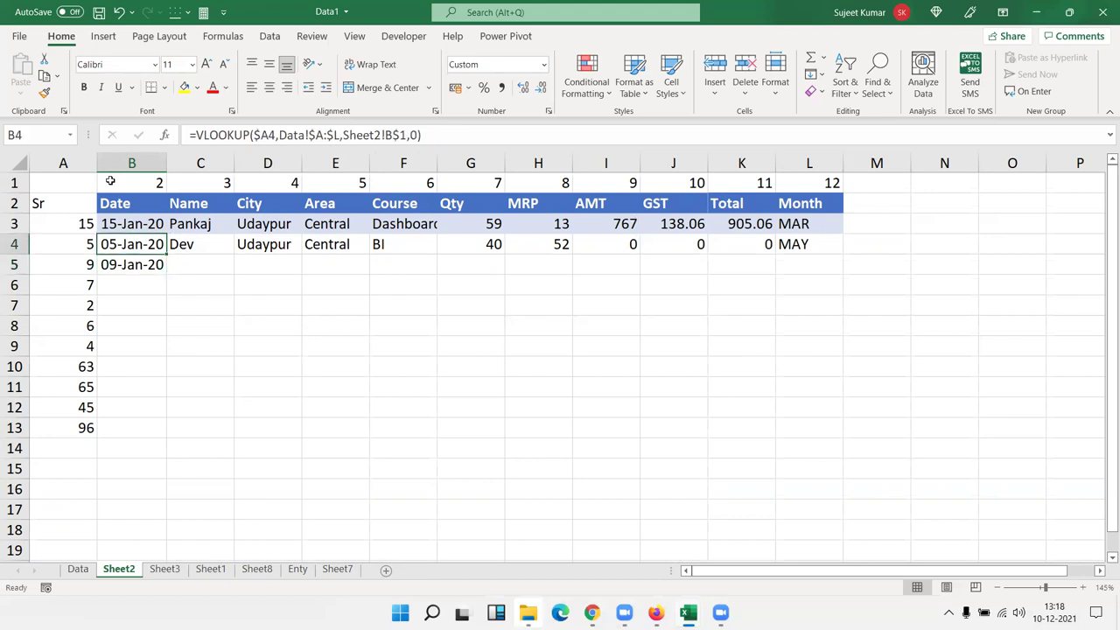
key(Right)
key(Right)
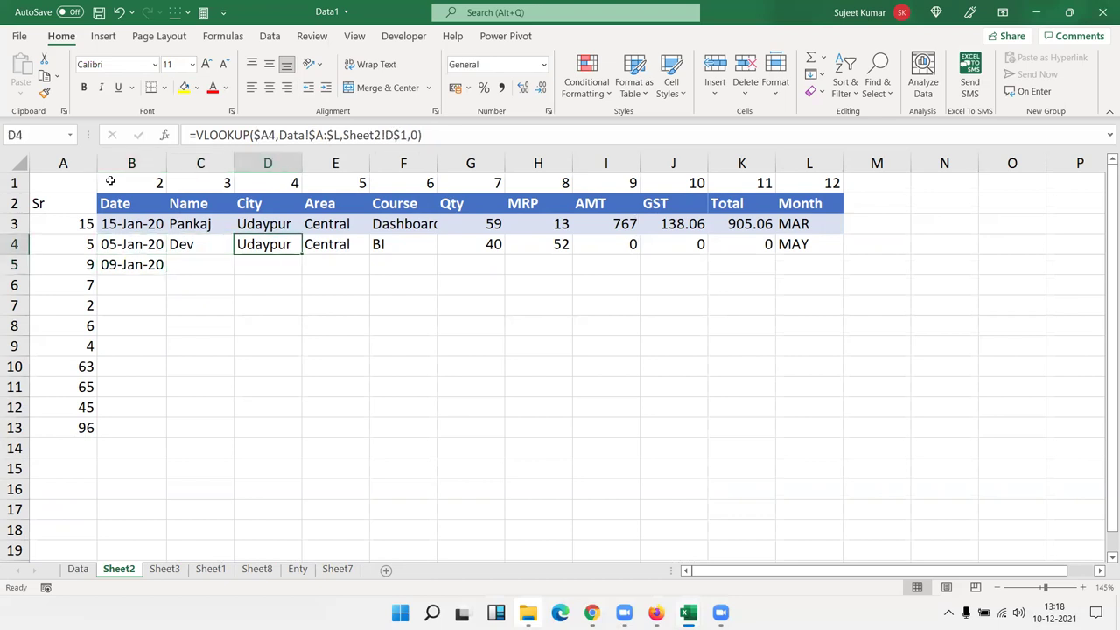
key(Left)
key(Left)
key(Left)
key(Down)
key(Right)
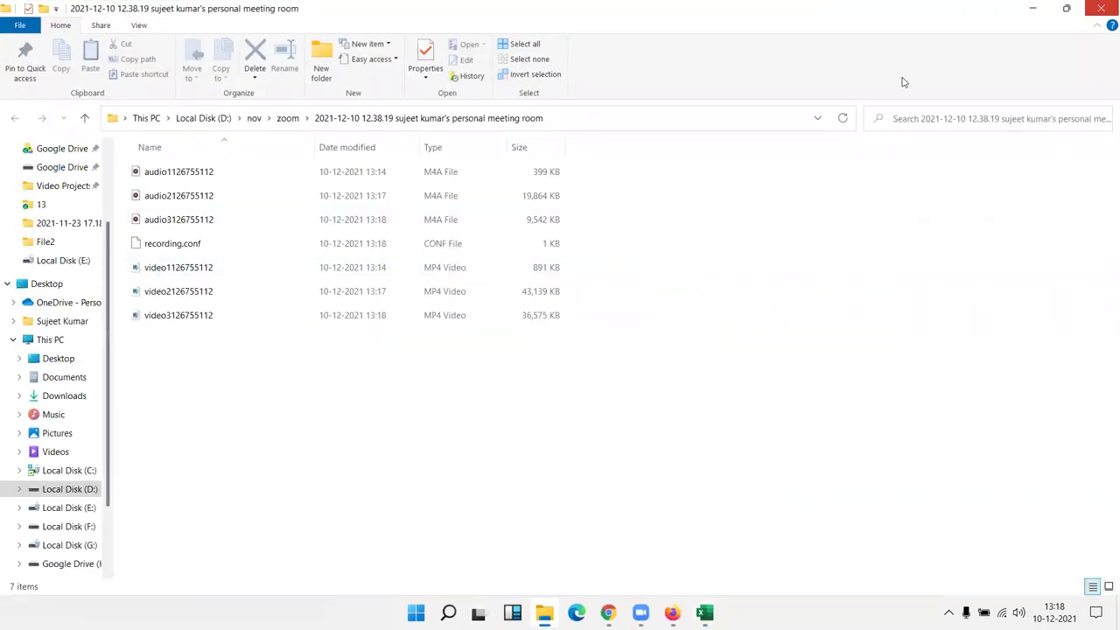
Step: Copy B5's VLOOKUP one cell right into C5, which returns Delhi for ID 9
drag(167, 274, 208, 266)
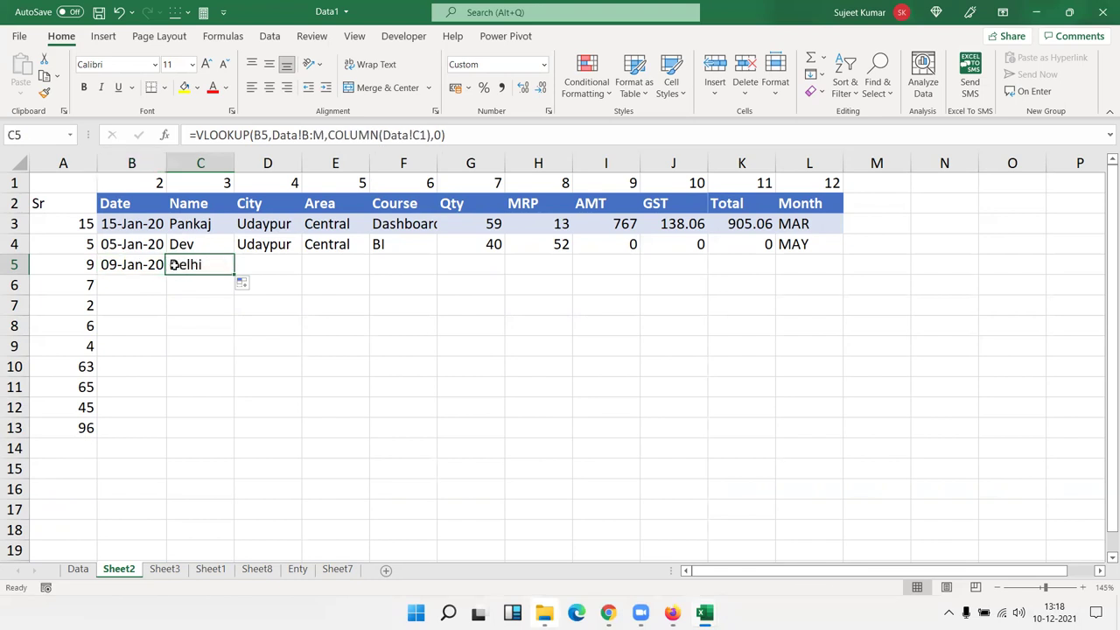
double_click(172, 264)
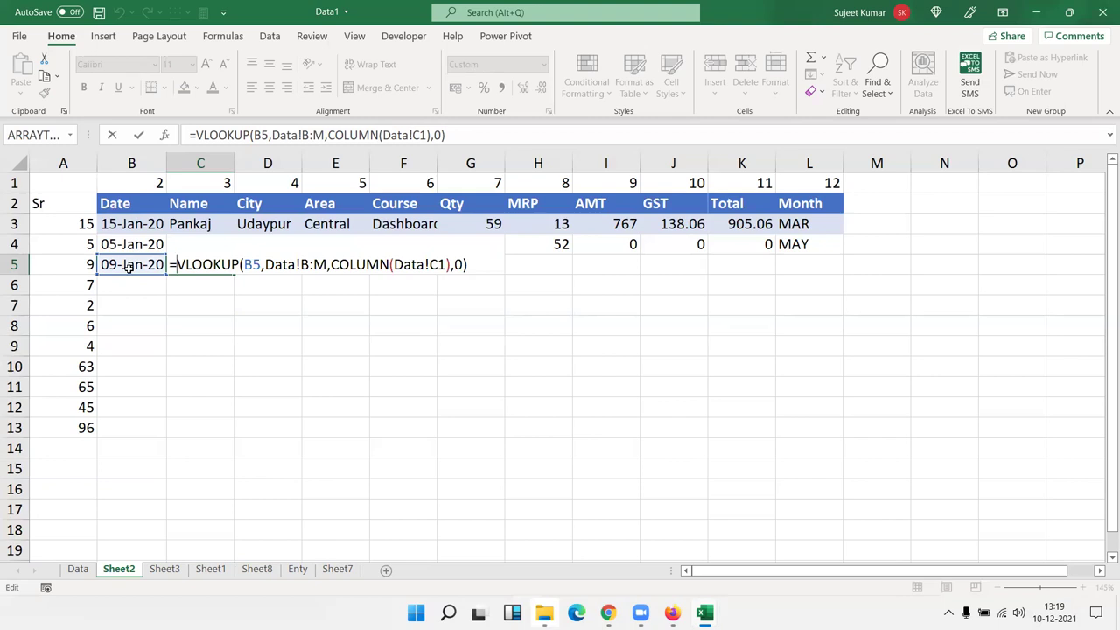
key(ctrl+Return)
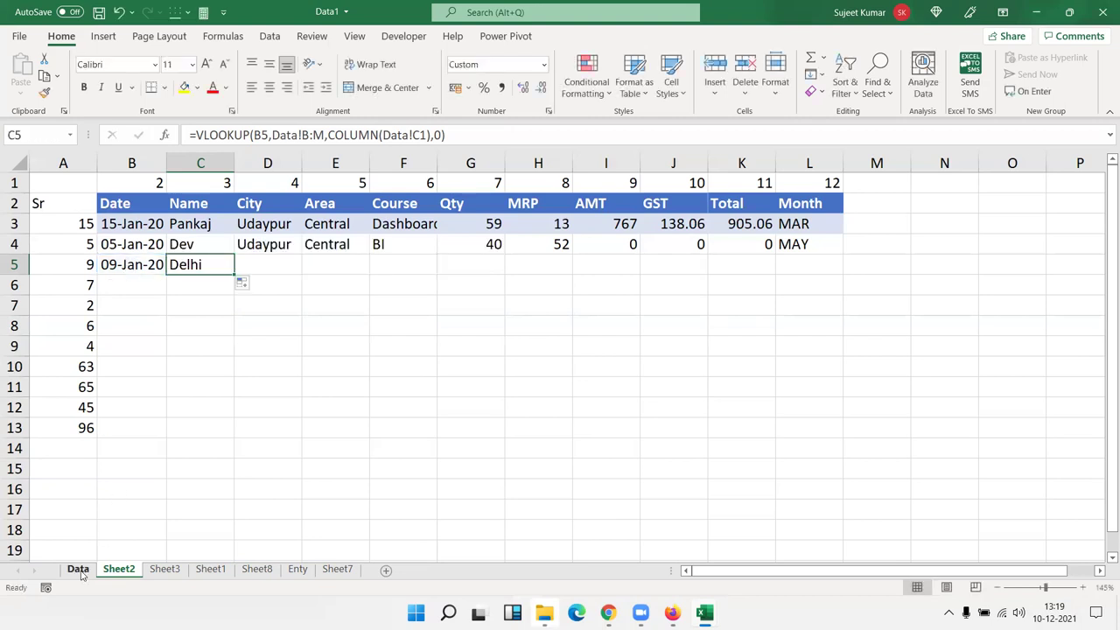
Step: Replace ID 9's date in Data B10 with today's date and check Sheet2's widened Date column
click(77, 569)
click(94, 341)
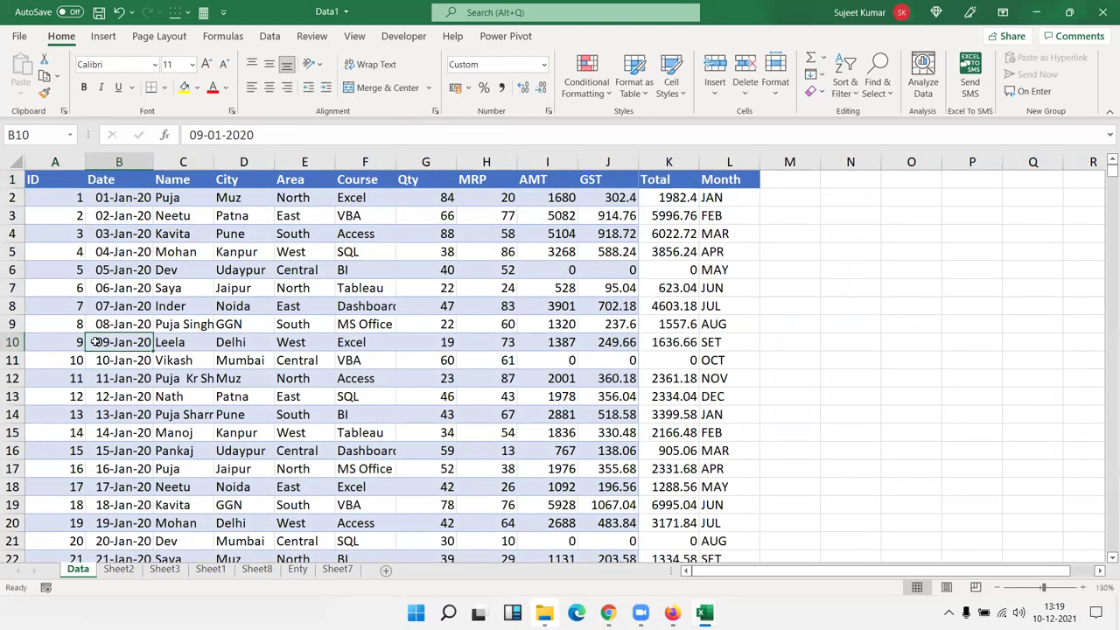
key(ctrl+semicolon)
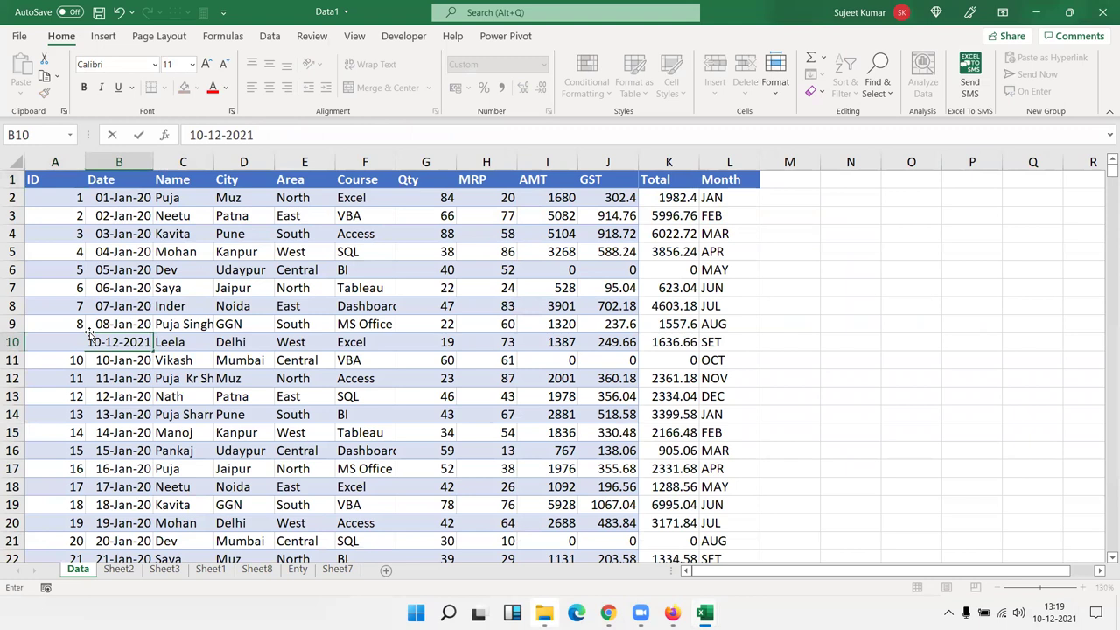
key(Return)
click(119, 569)
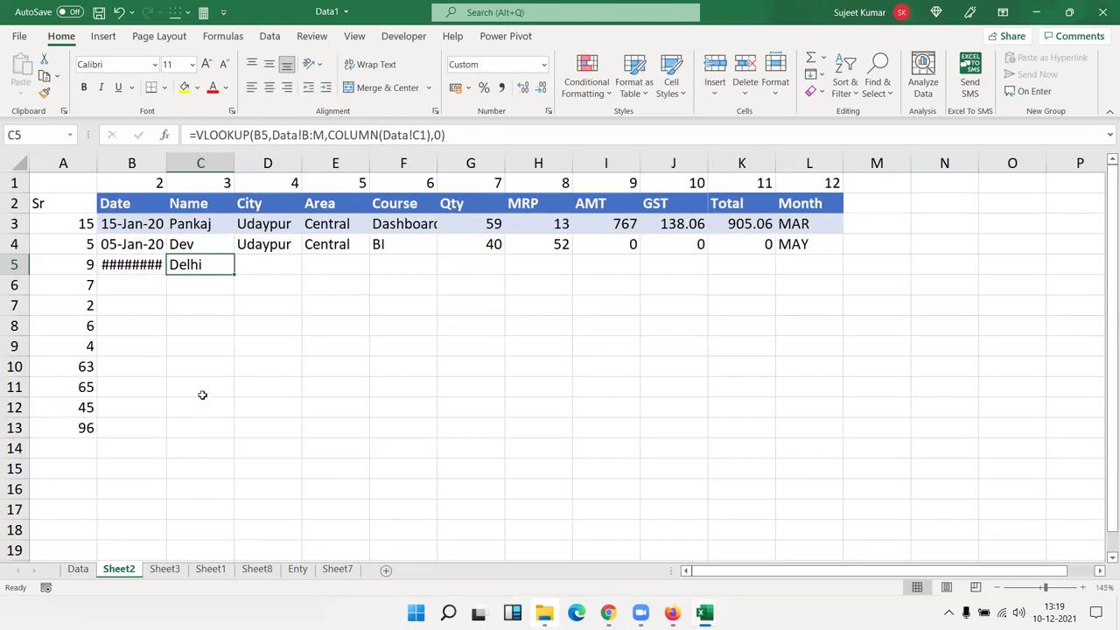
double_click(165, 168)
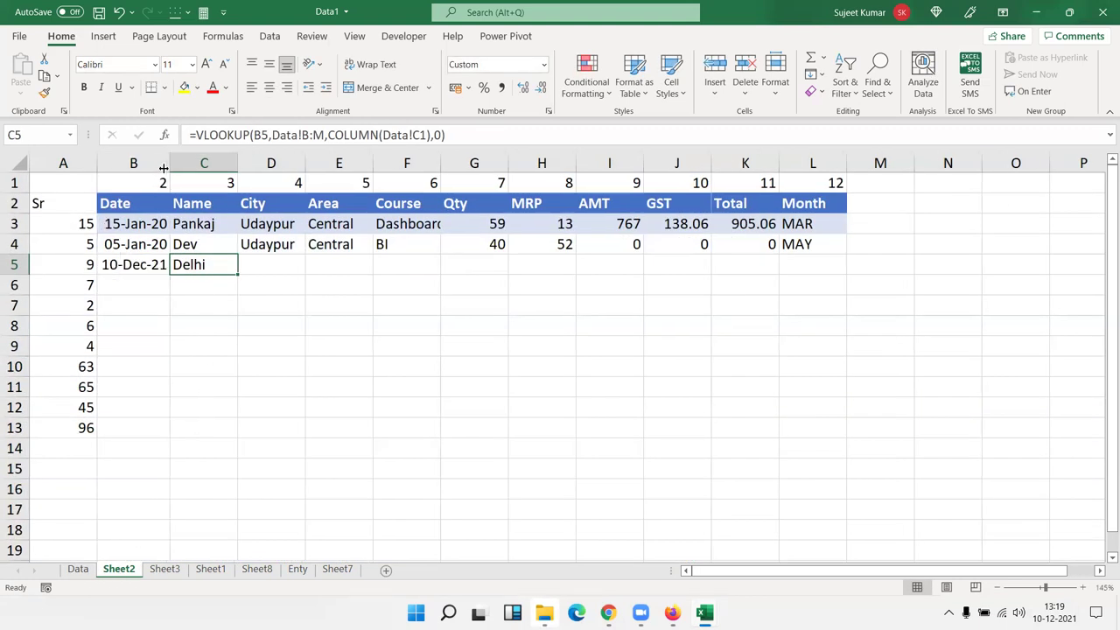
click(107, 264)
click(91, 264)
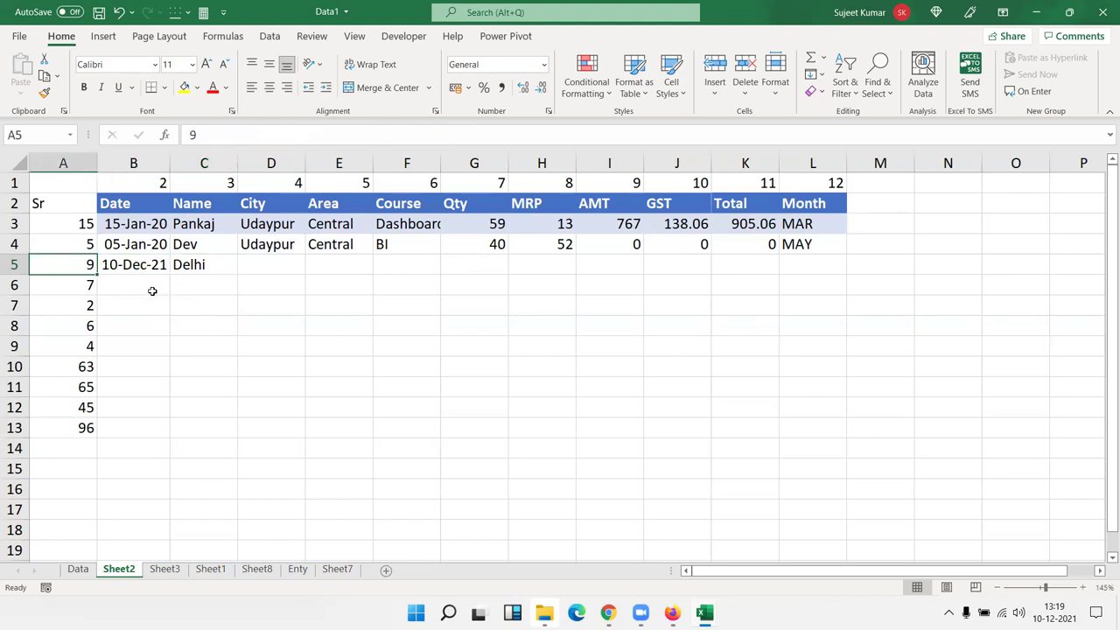
Step: Copy the 10-Jan-20 date from Data B11 into B6 for ID 5
click(78, 569)
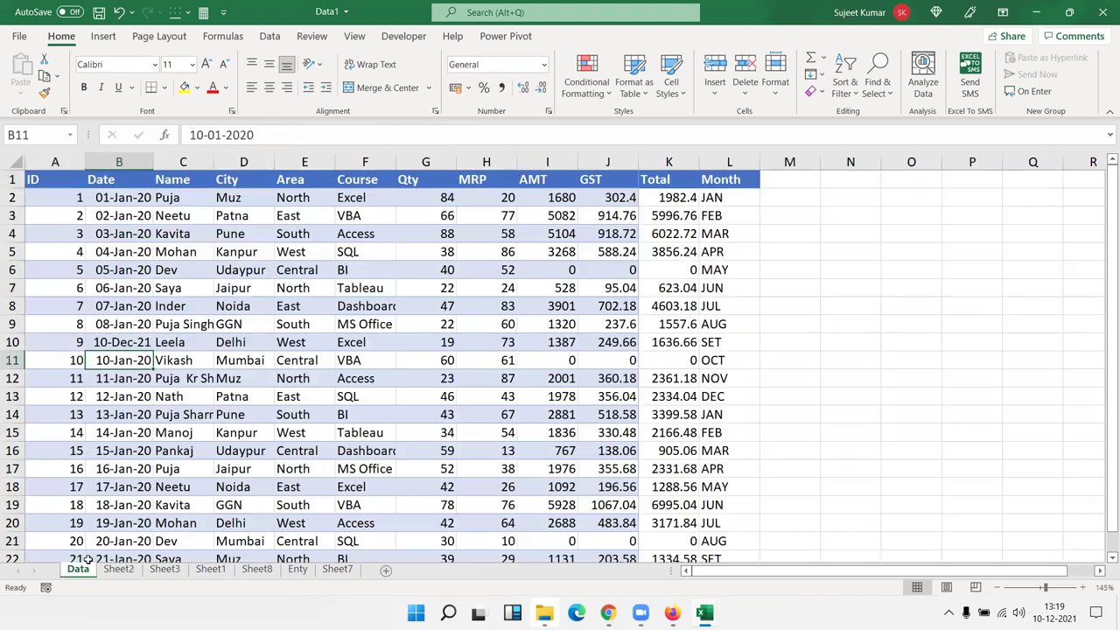
click(78, 361)
text(9)
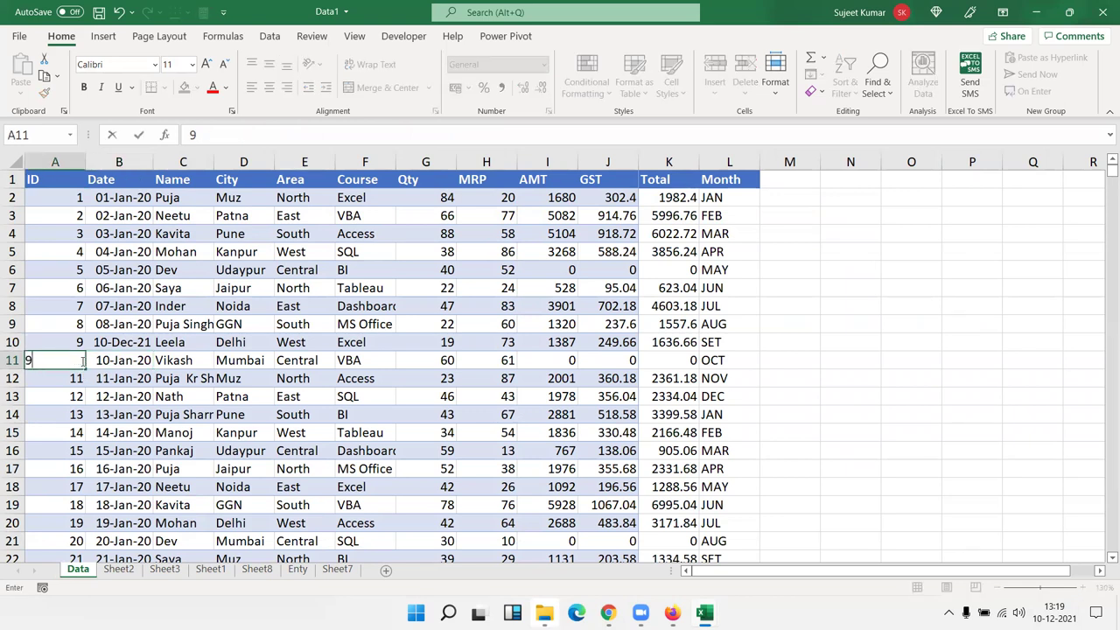
key(Escape)
click(127, 360)
key(ctrl+c)
click(115, 269)
key(ctrl+v)
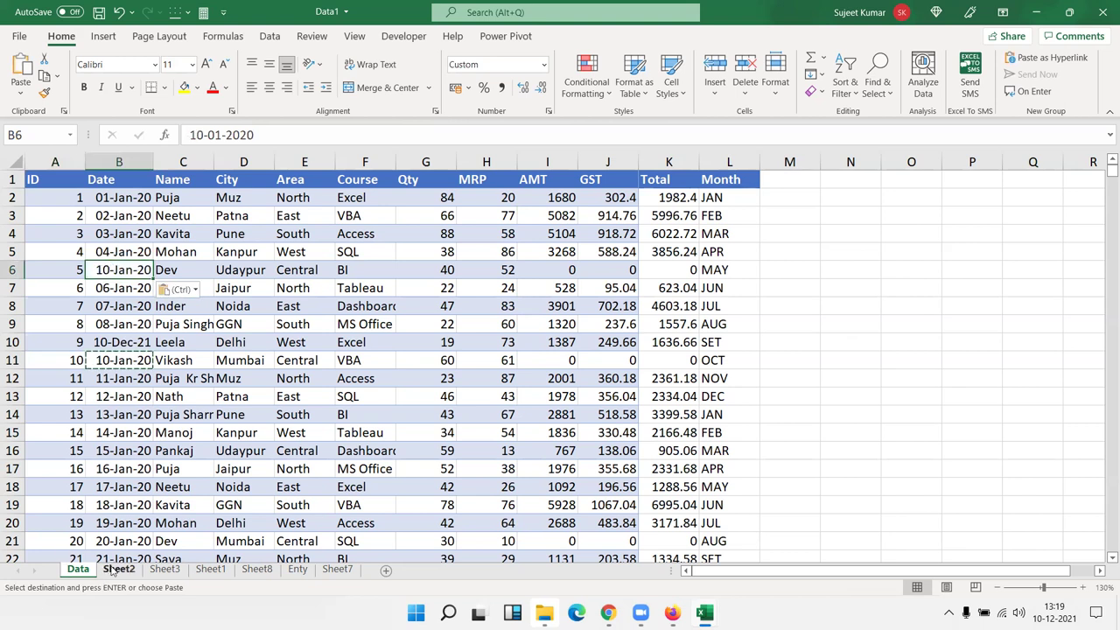
Step: Check Sheet2's Date and C5 lookups for ID 9, then view ID 5's city on the Data sheet
click(118, 569)
click(144, 263)
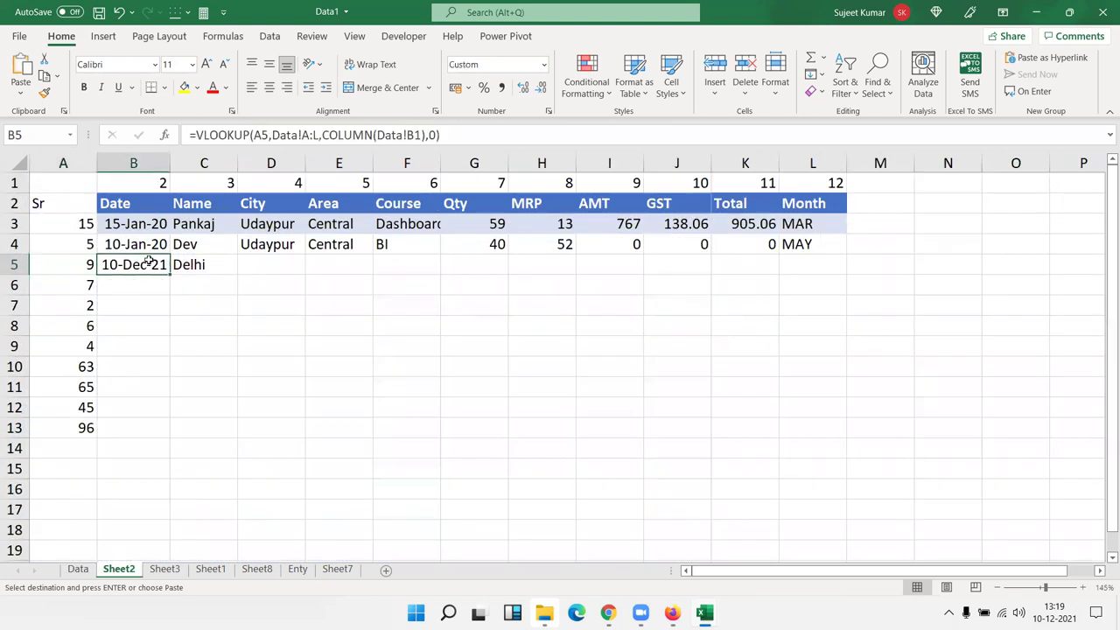
double_click(184, 263)
key(Escape)
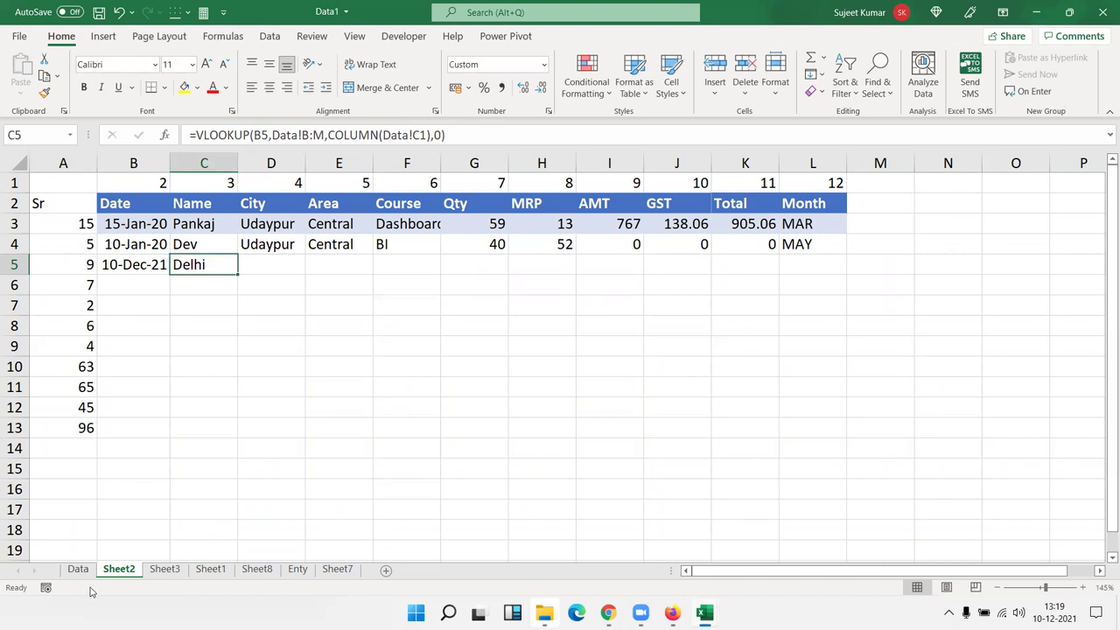
click(83, 569)
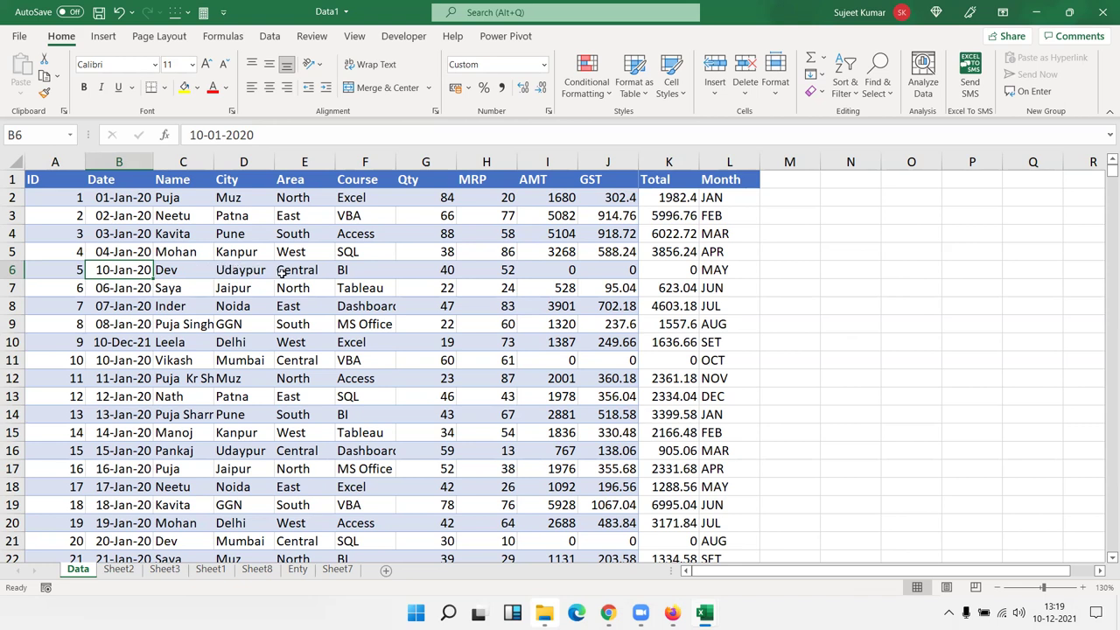
click(259, 272)
Step: Check ID 5's date, then review C5's formula and its shifted B:M range
click(116, 269)
click(120, 570)
double_click(184, 269)
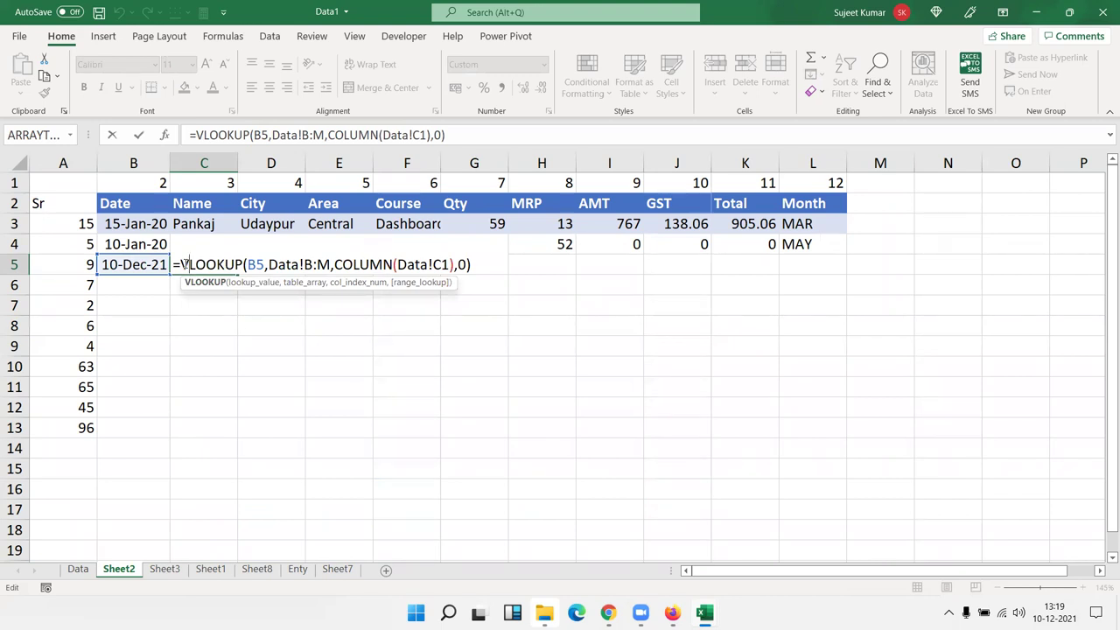
key(Return)
double_click(182, 264)
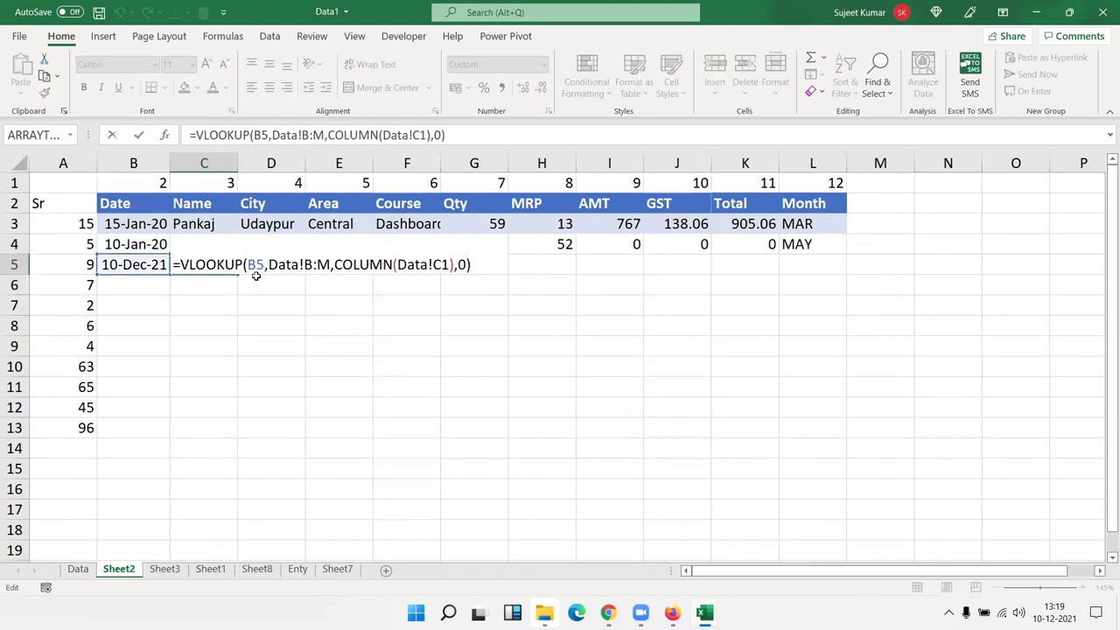
drag(303, 264, 331, 265)
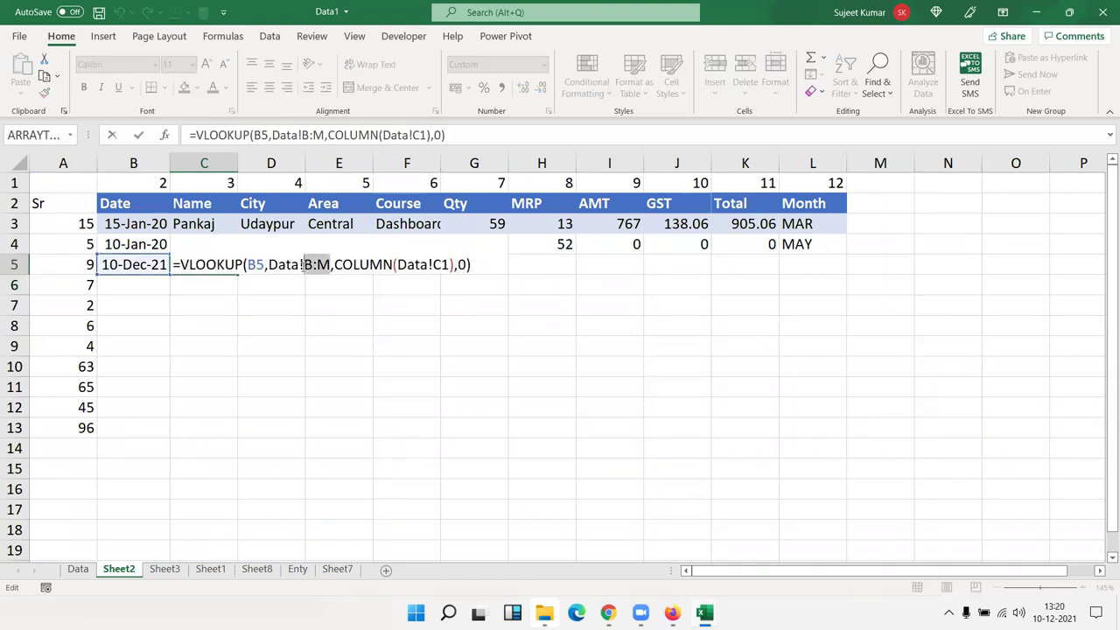
key(Escape)
Step: Make B5's VLOOKUP lookup value the absolute reference $A$5
click(108, 264)
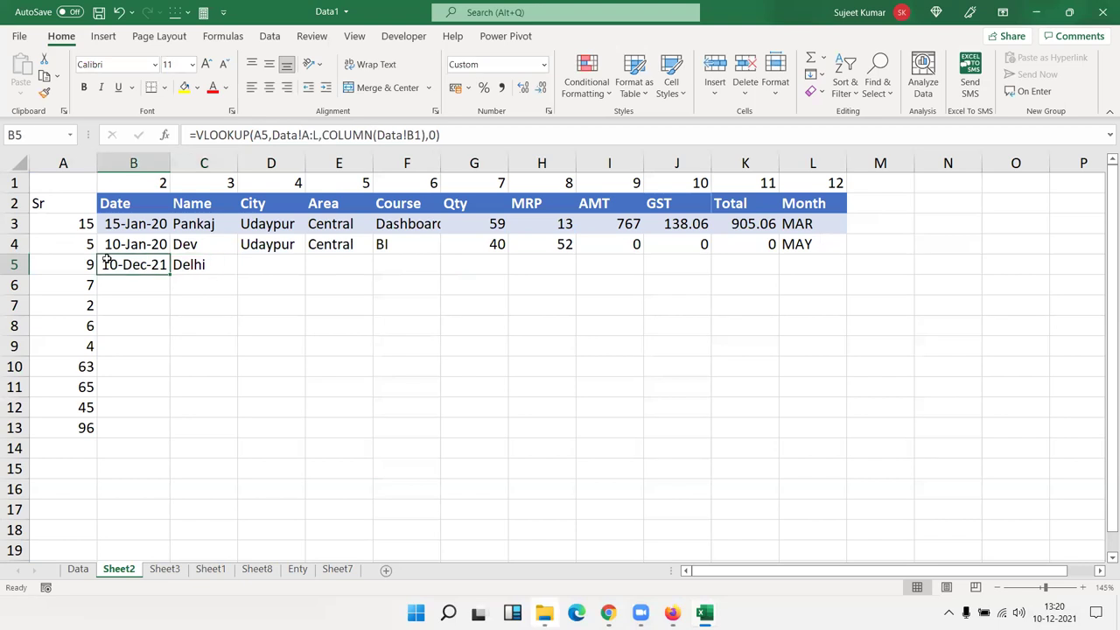
double_click(108, 264)
click(182, 264)
click(248, 264)
drag(246, 264, 254, 265)
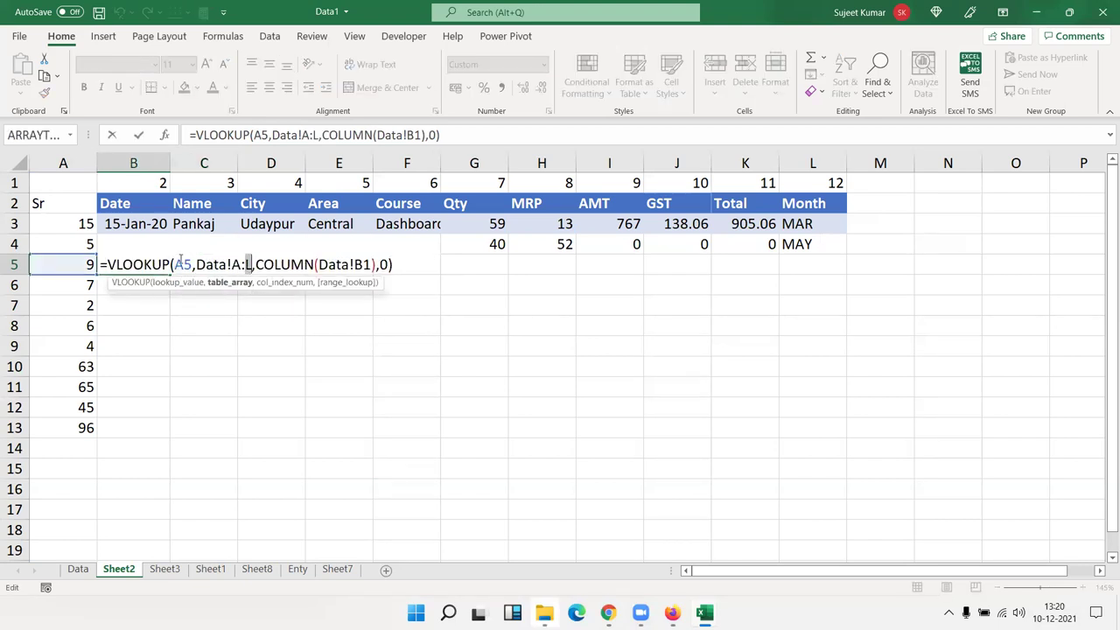
click(178, 264)
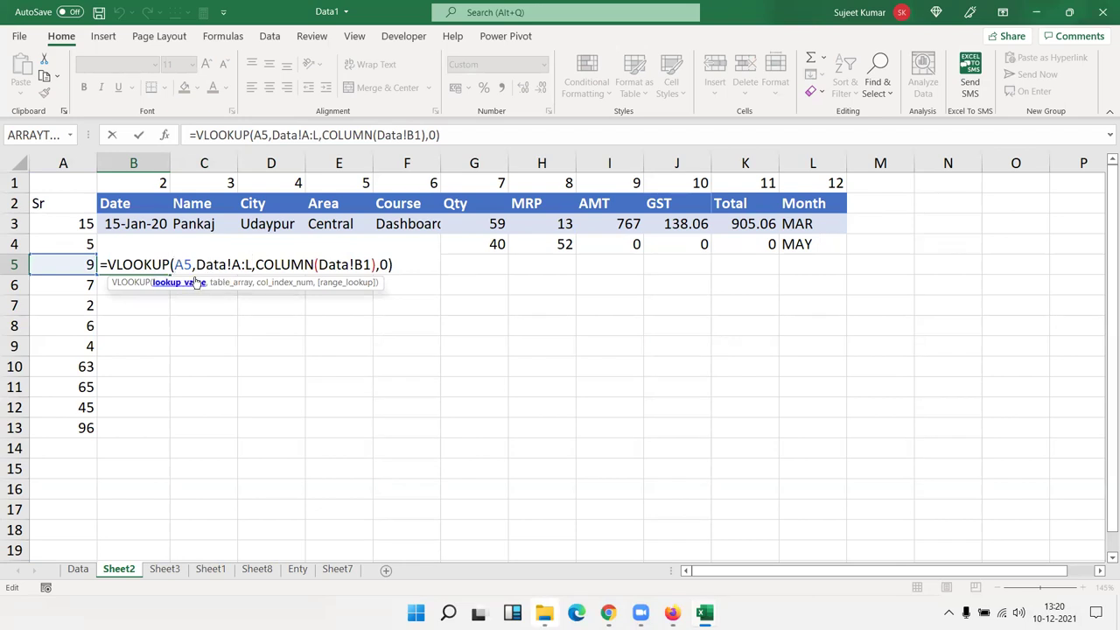
key(F4)
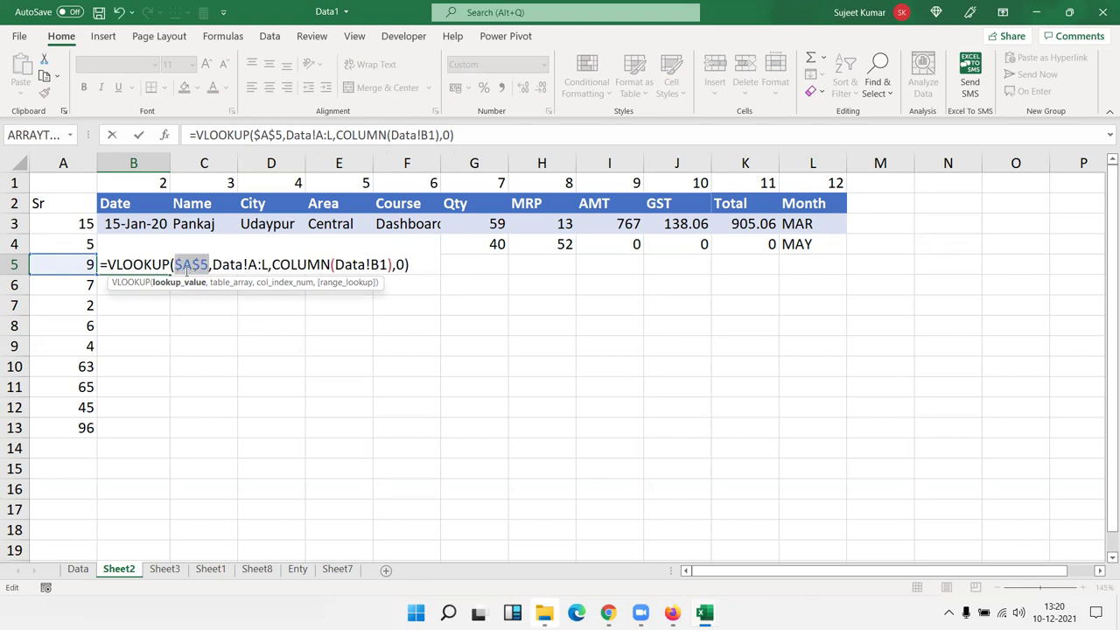
key(Return)
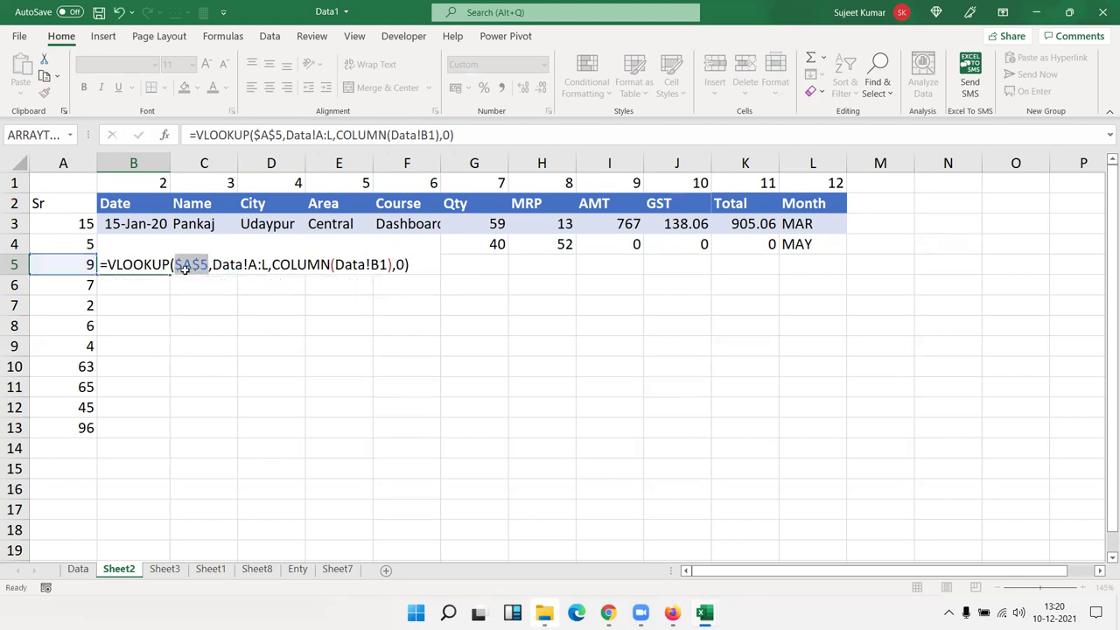
click(161, 267)
Step: Fill B5's formula into B6, check its $A$5 reference, then clear B6
click(170, 278)
click(162, 267)
drag(168, 275, 168, 293)
click(144, 285)
double_click(144, 285)
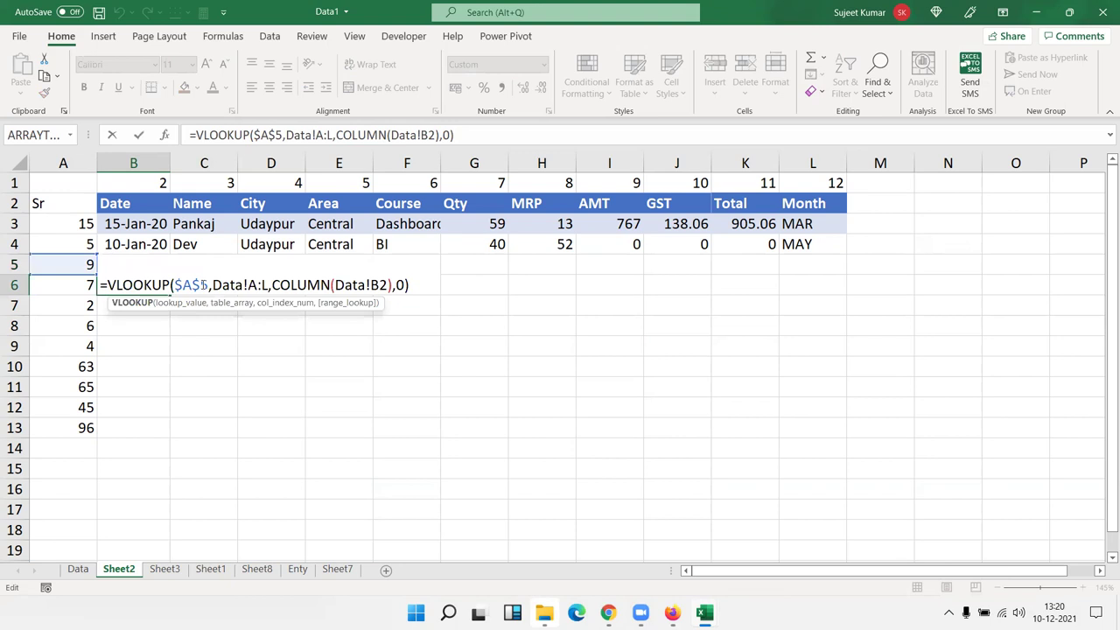
double_click(203, 285)
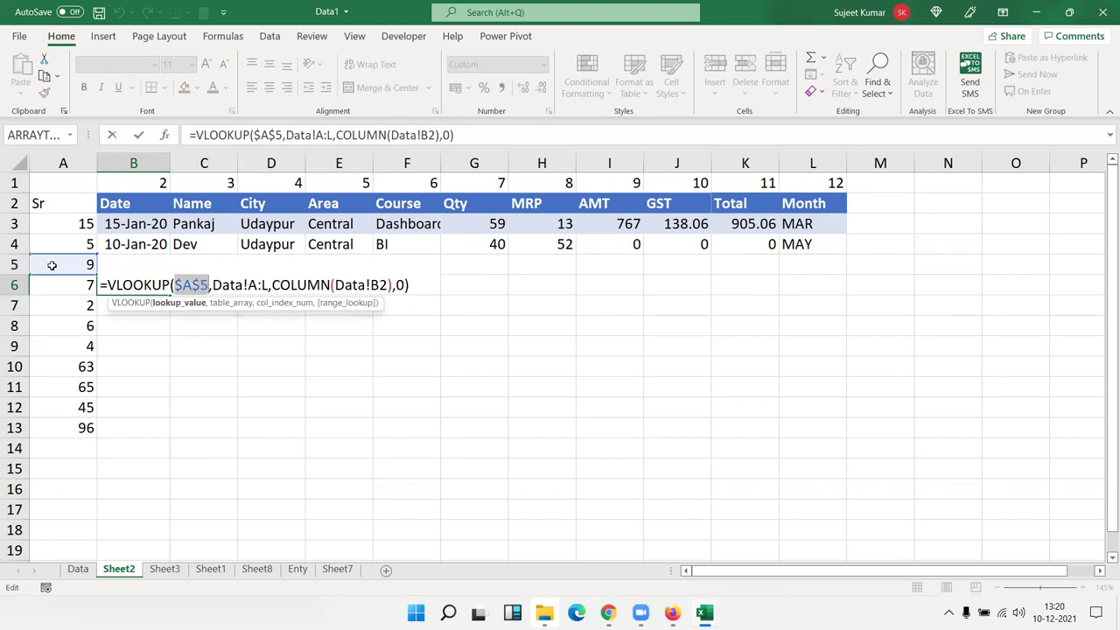
key(Escape)
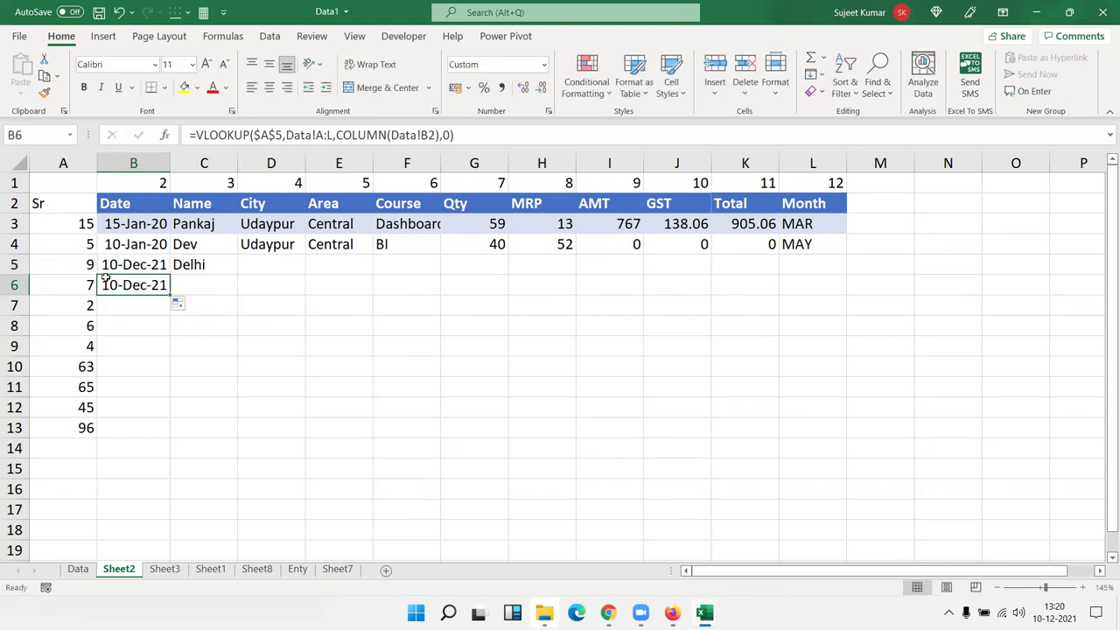
key(Delete)
Step: Change B5's lookup reference from $A$5 to $A5 so only the column is fixed
click(129, 266)
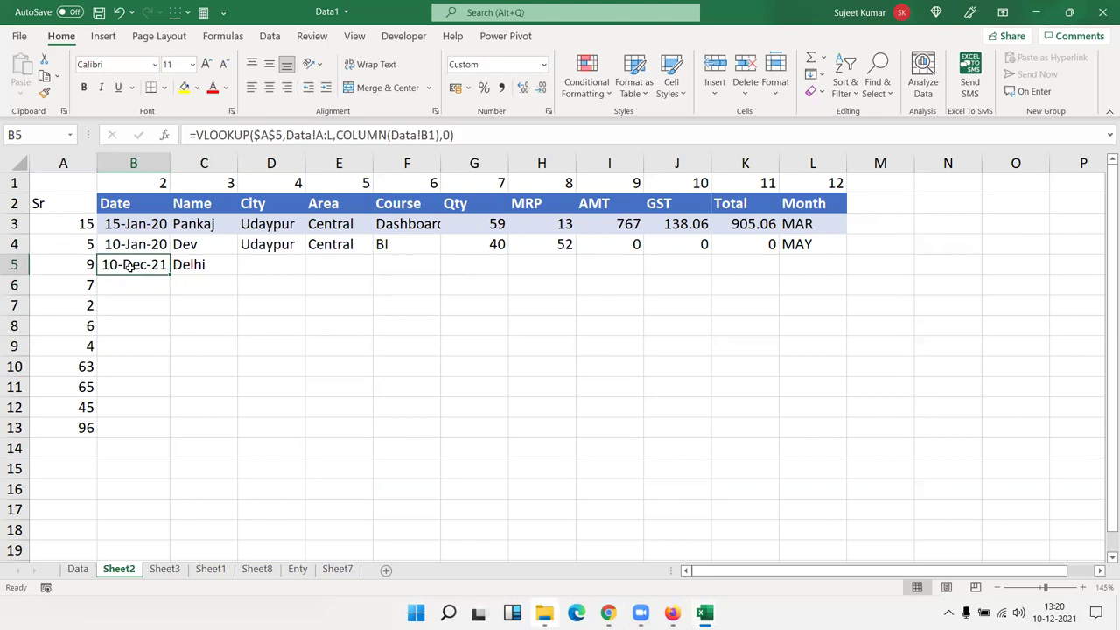
double_click(130, 266)
double_click(192, 264)
click(201, 264)
double_click(199, 264)
click(199, 264)
double_click(194, 264)
click(199, 264)
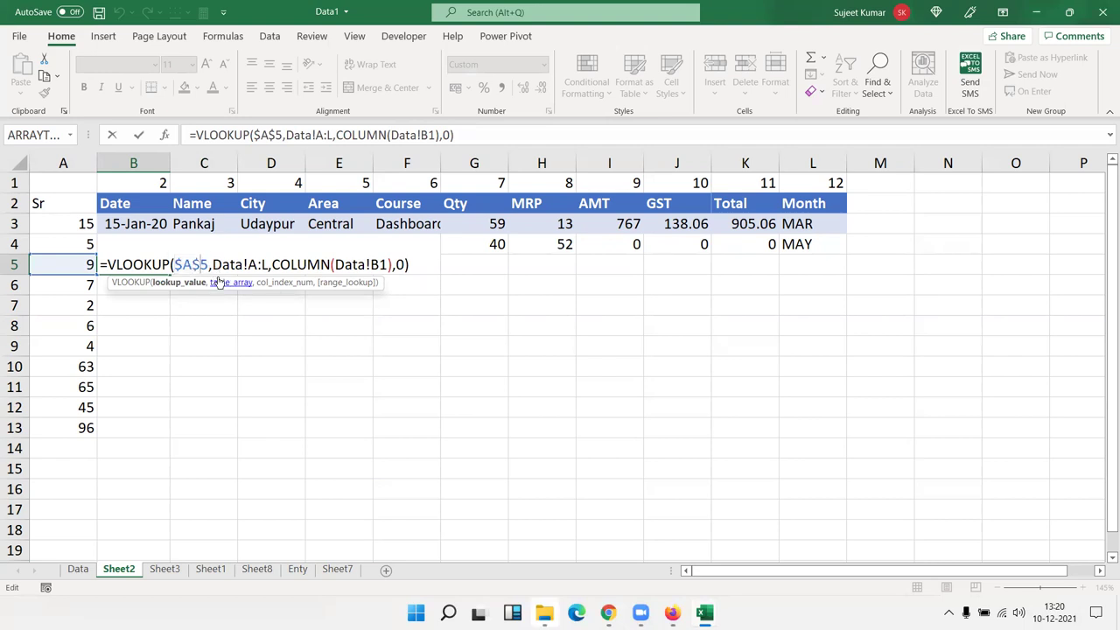
key(F4)
key(F4)
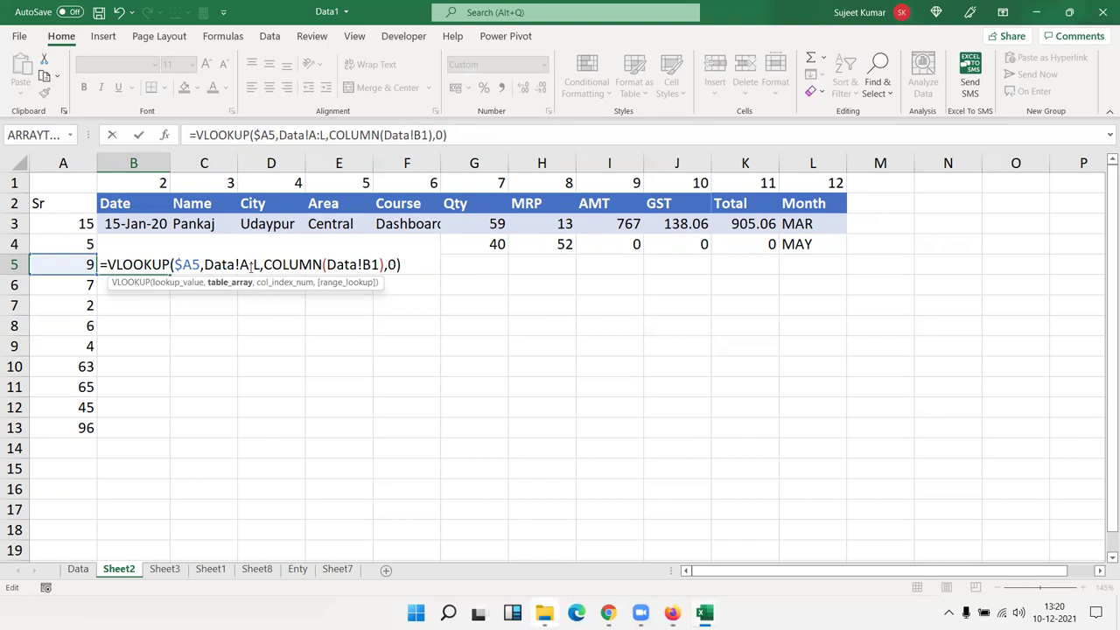
Step: Lock B5's lookup range as Data!$A:$L after comparing it with C5
key(Return)
double_click(225, 264)
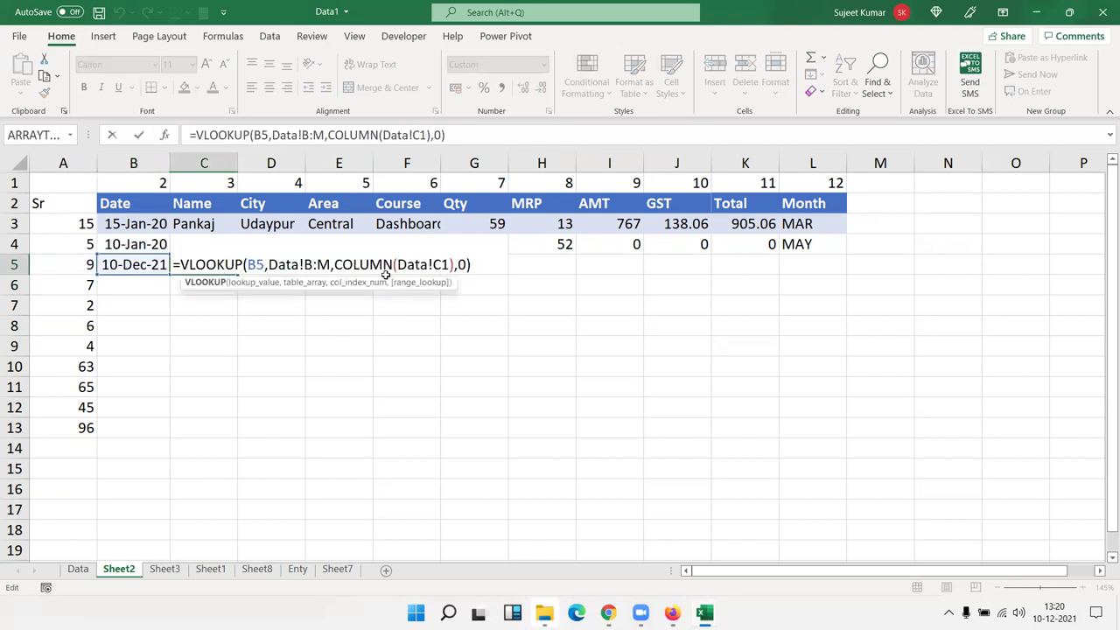
key(Escape)
click(144, 264)
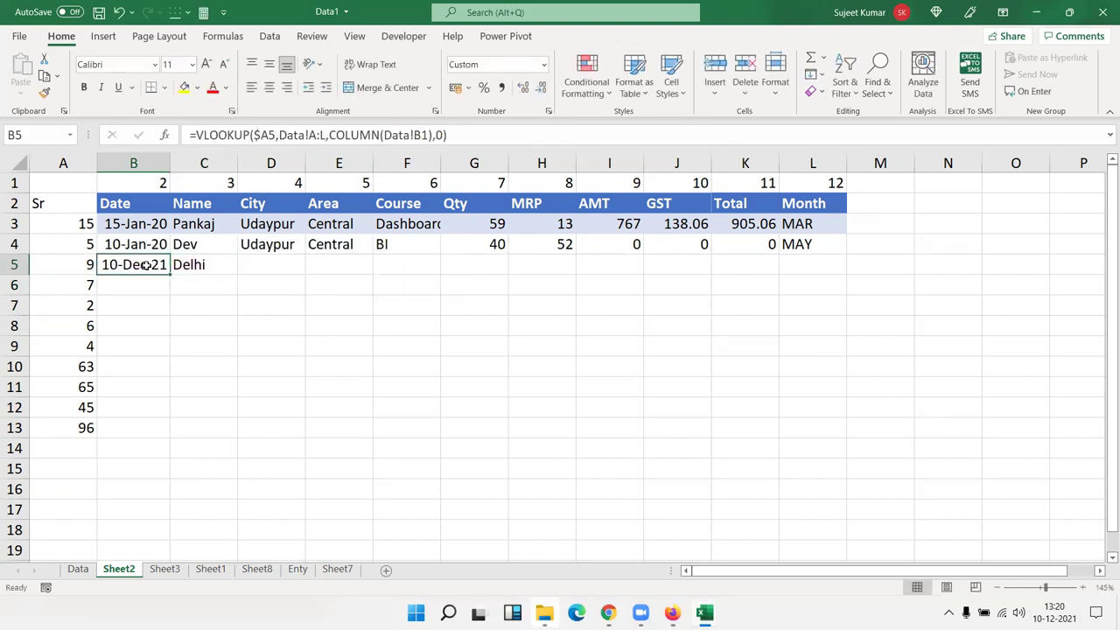
double_click(144, 264)
click(254, 264)
key(F4)
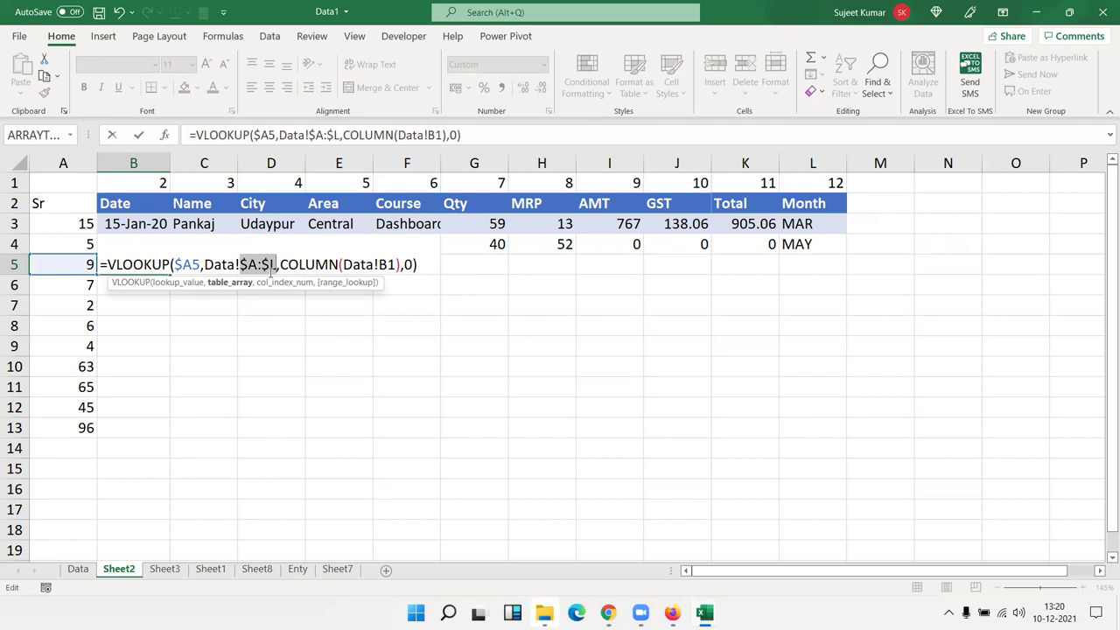
key(Return)
Step: Copy B5's formula right into C5 and check the copied VLOOKUP
click(133, 259)
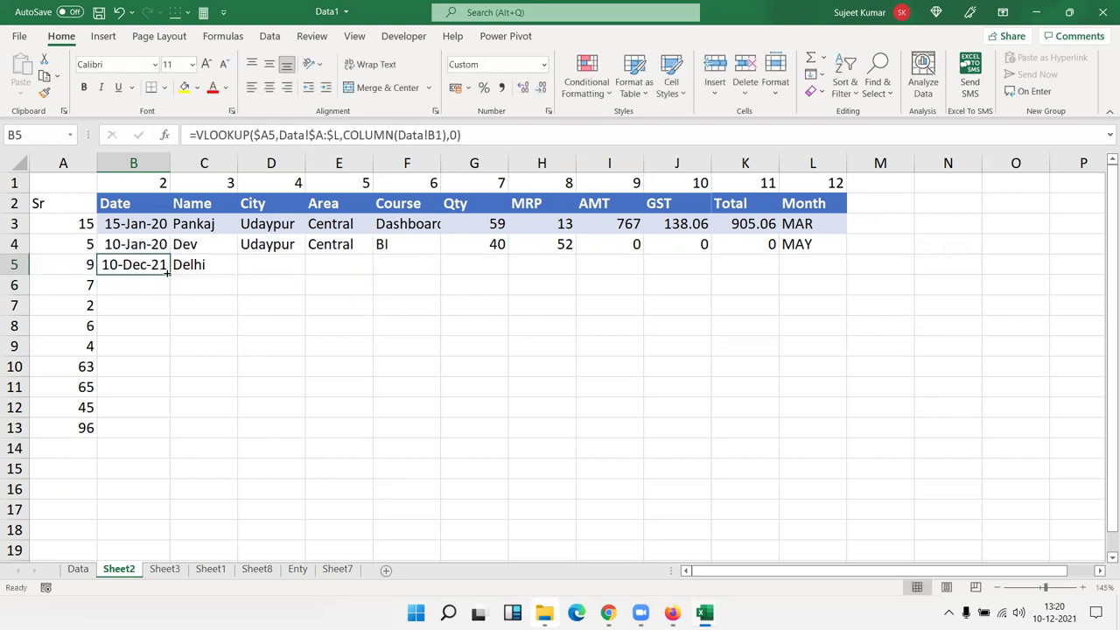
drag(200, 270, 215, 268)
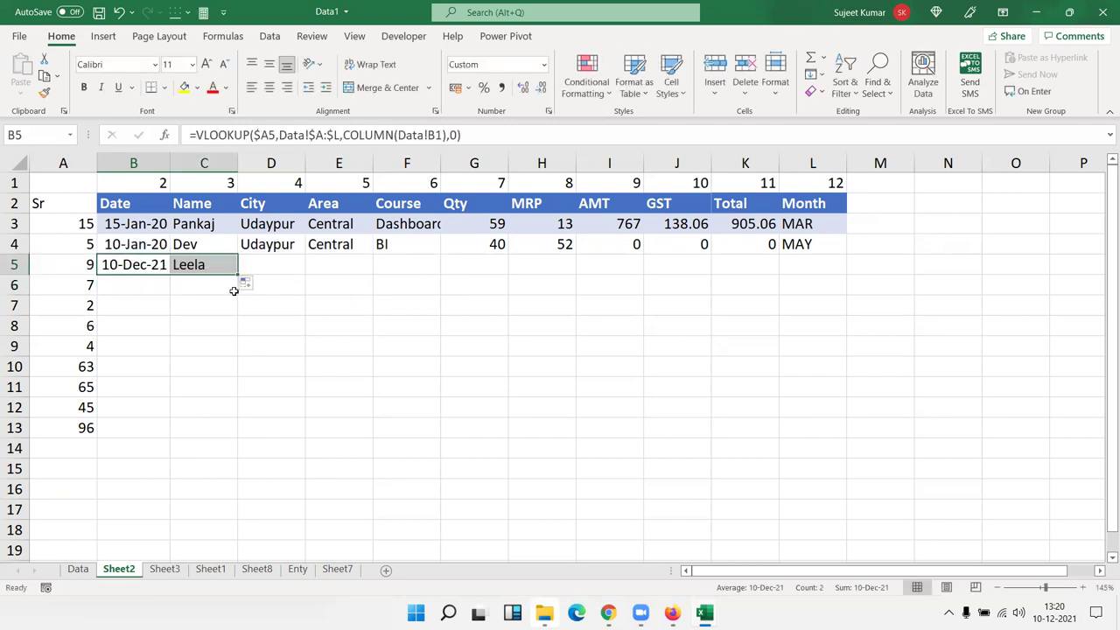
click(206, 265)
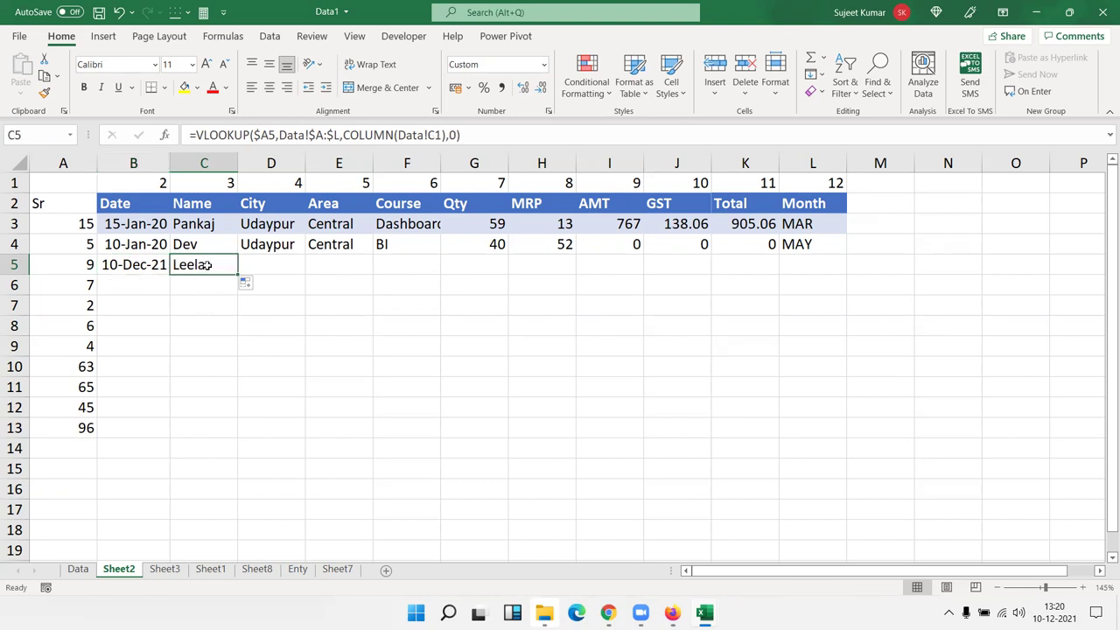
key(F2)
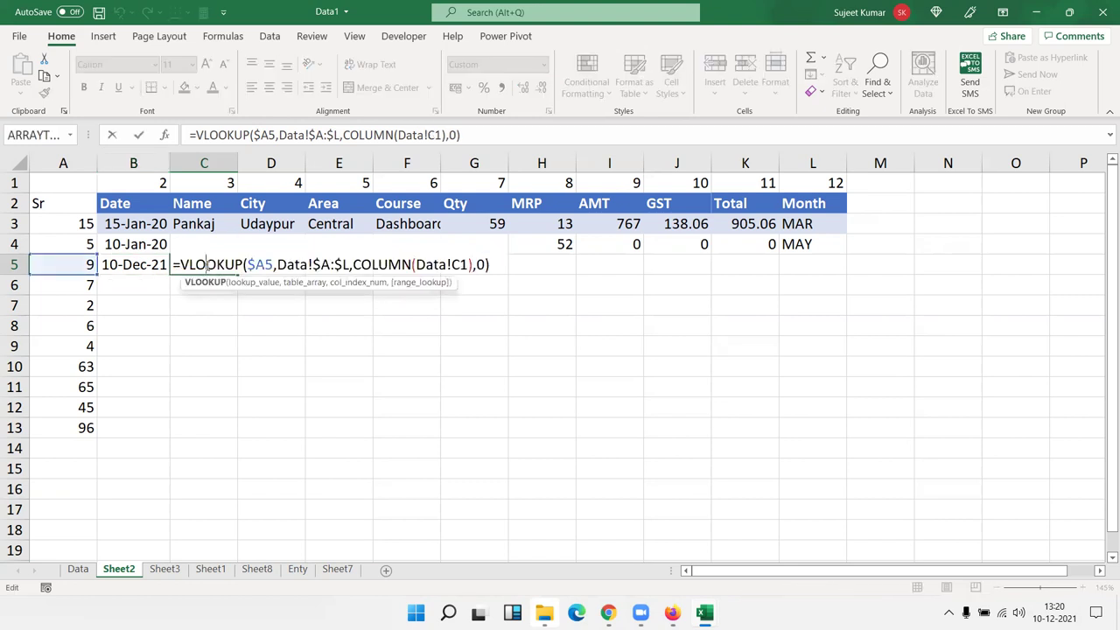
key(Escape)
double_click(208, 265)
key(Delete)
key(ctrl+Return)
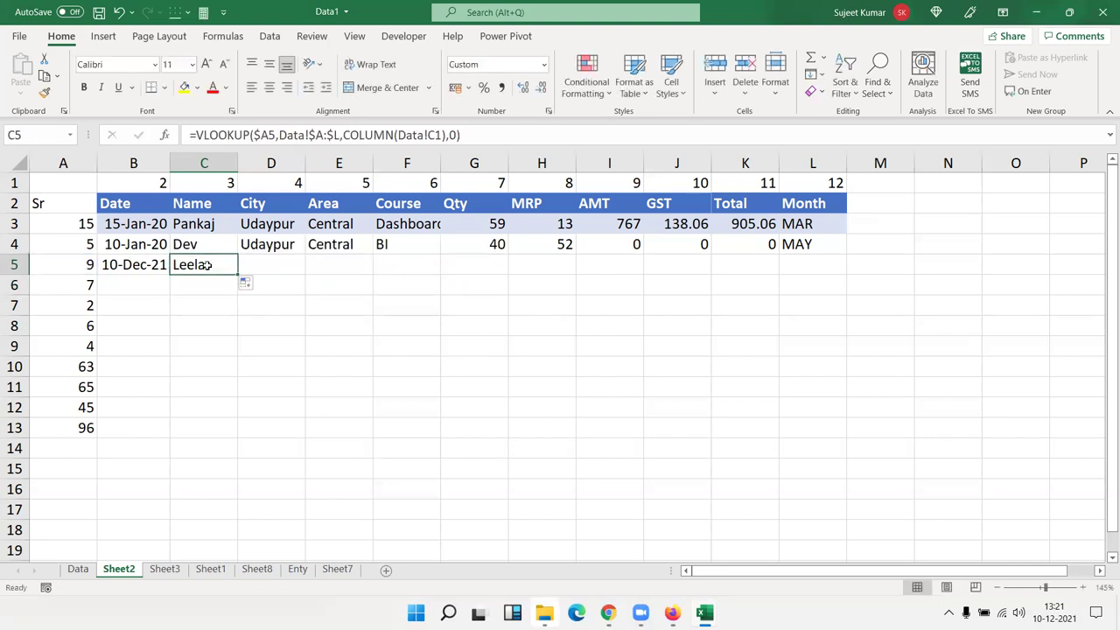
Step: Review C5's COLUMN(Data!C1) index and compare it with B5's formula
double_click(180, 267)
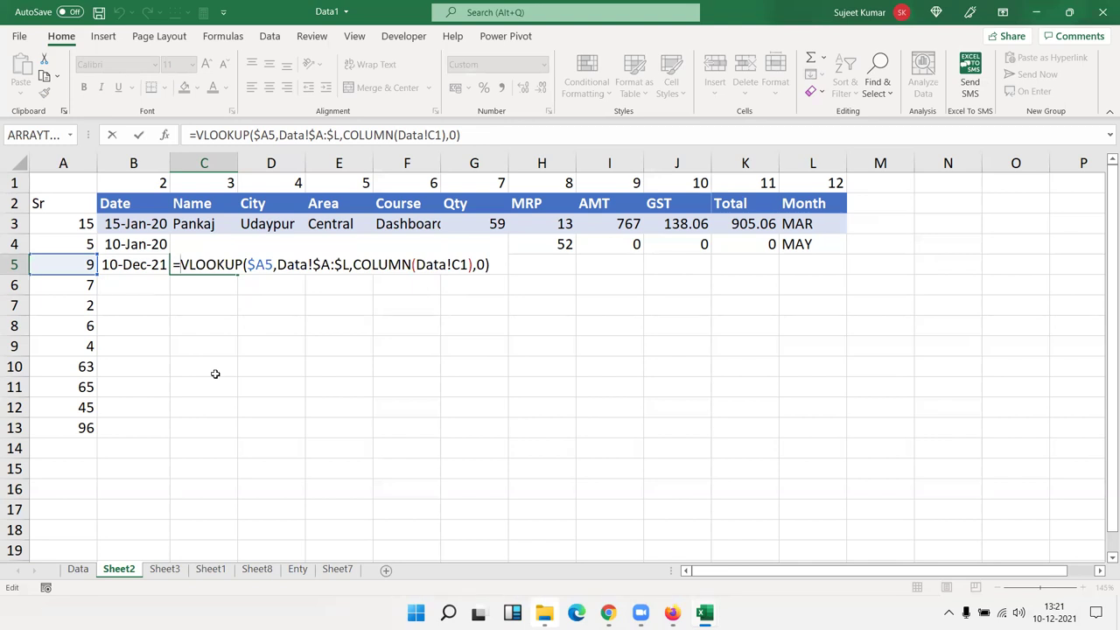
double_click(461, 267)
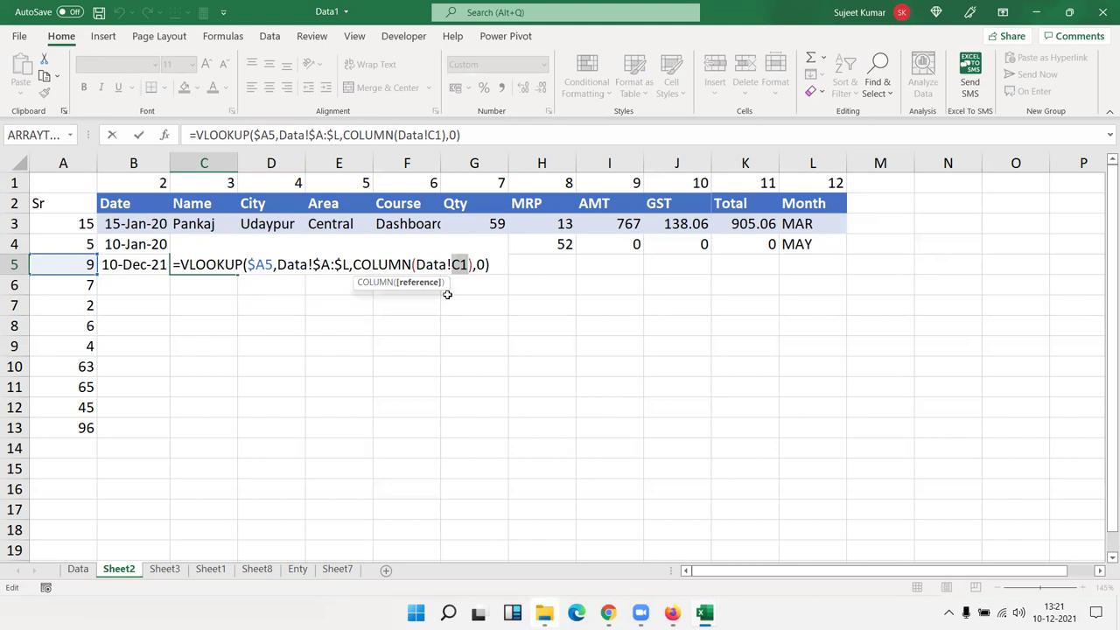
key(ctrl+Return)
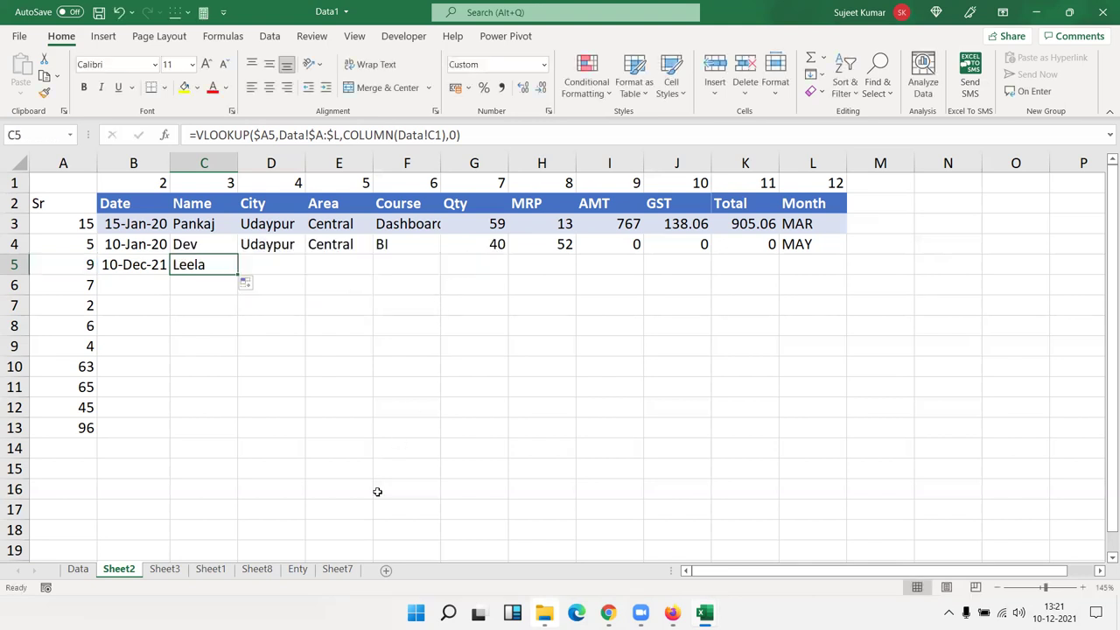
click(125, 266)
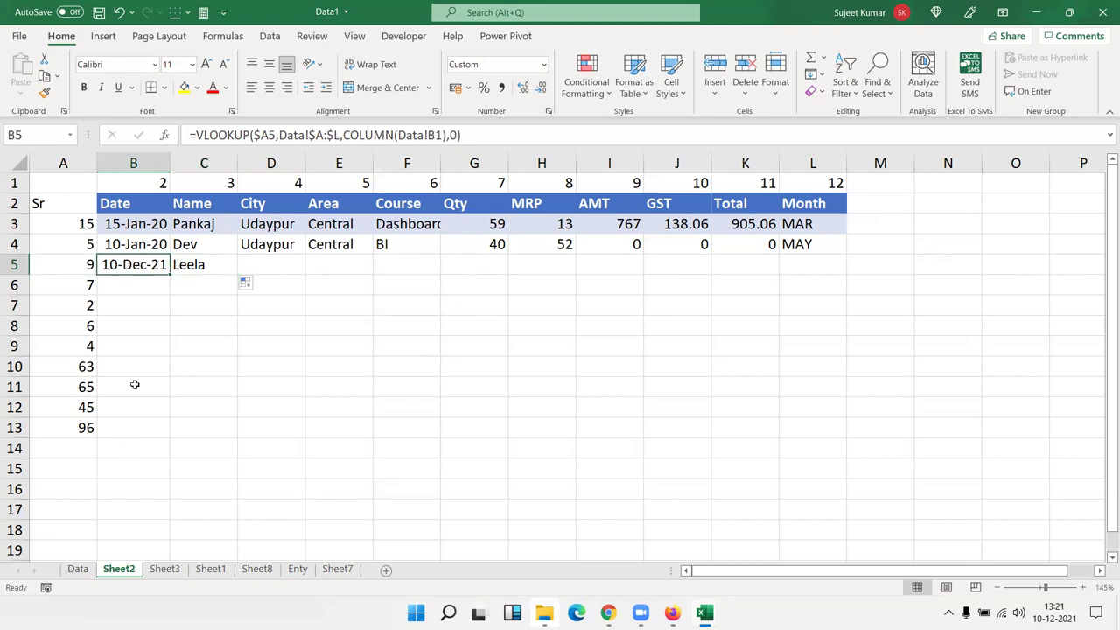
click(195, 267)
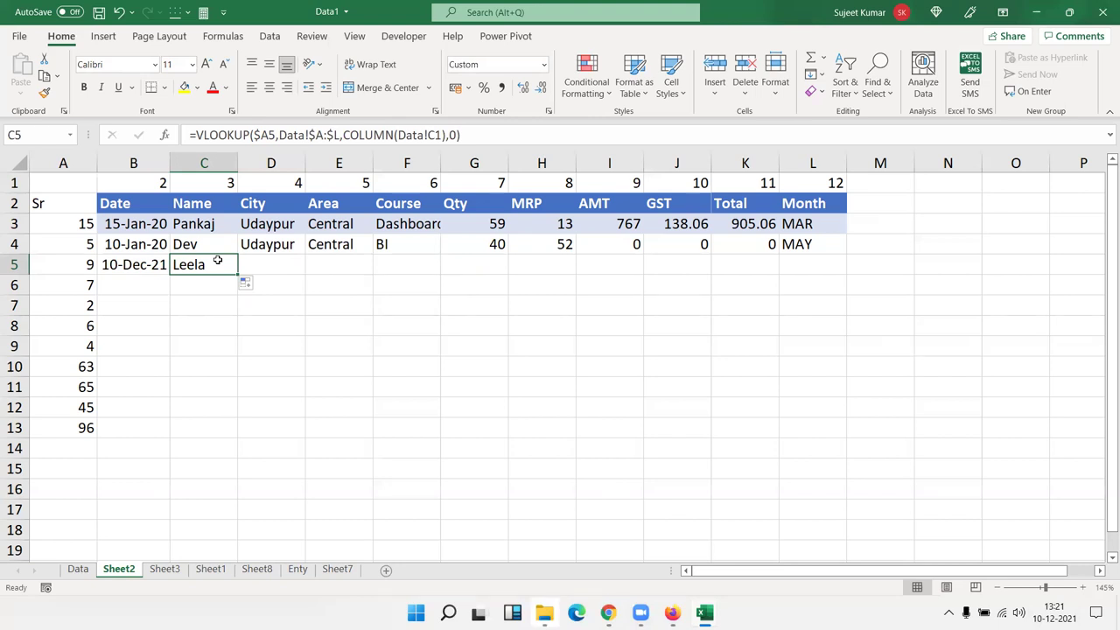
Step: Inspect C4's Sheet2!C$1 column-index reference, then reopen C5's COLUMN-based lookup
key(Up)
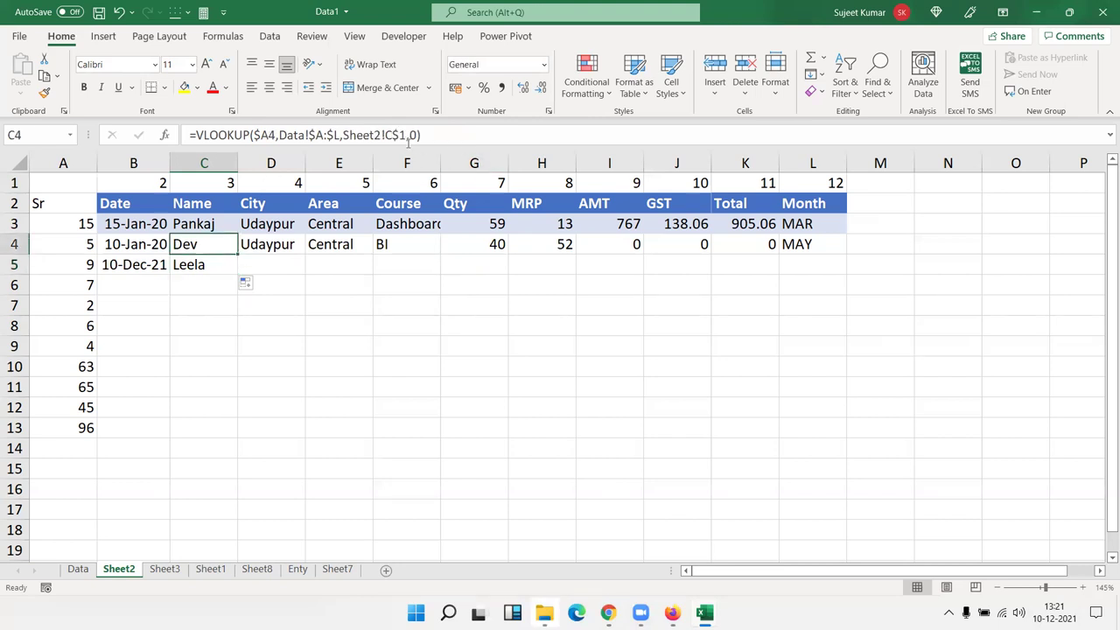
double_click(403, 135)
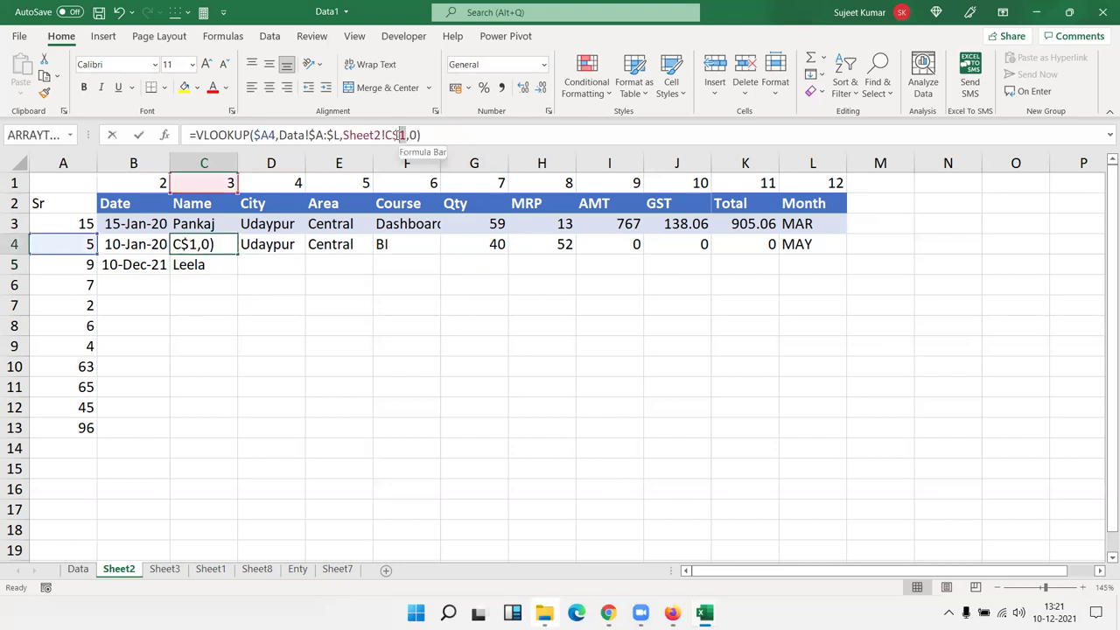
double_click(389, 134)
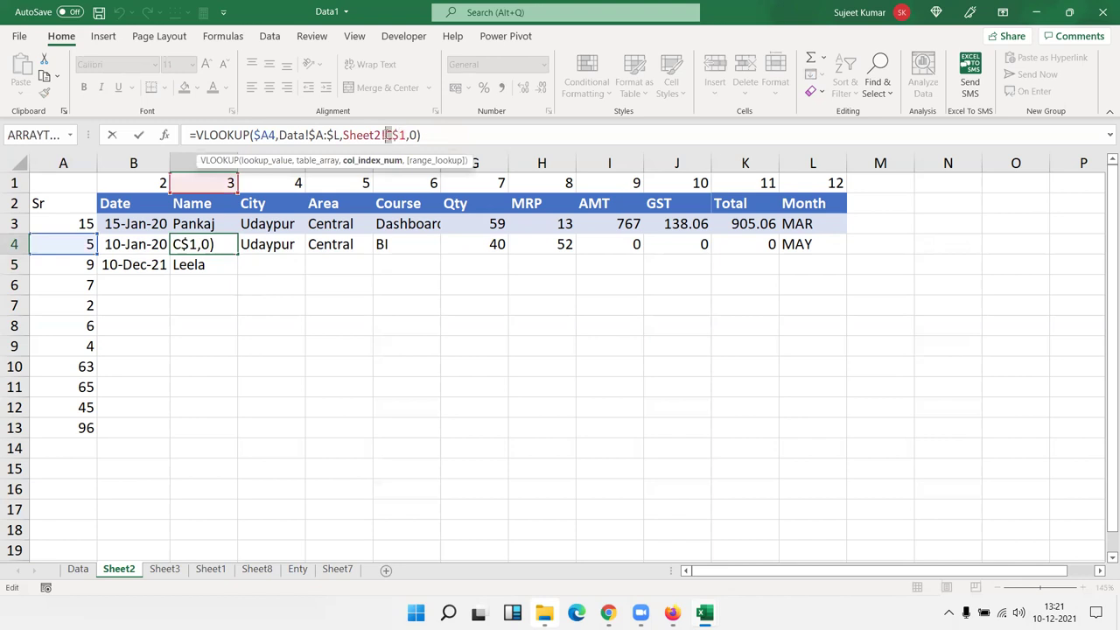
drag(393, 135, 406, 135)
key(Escape)
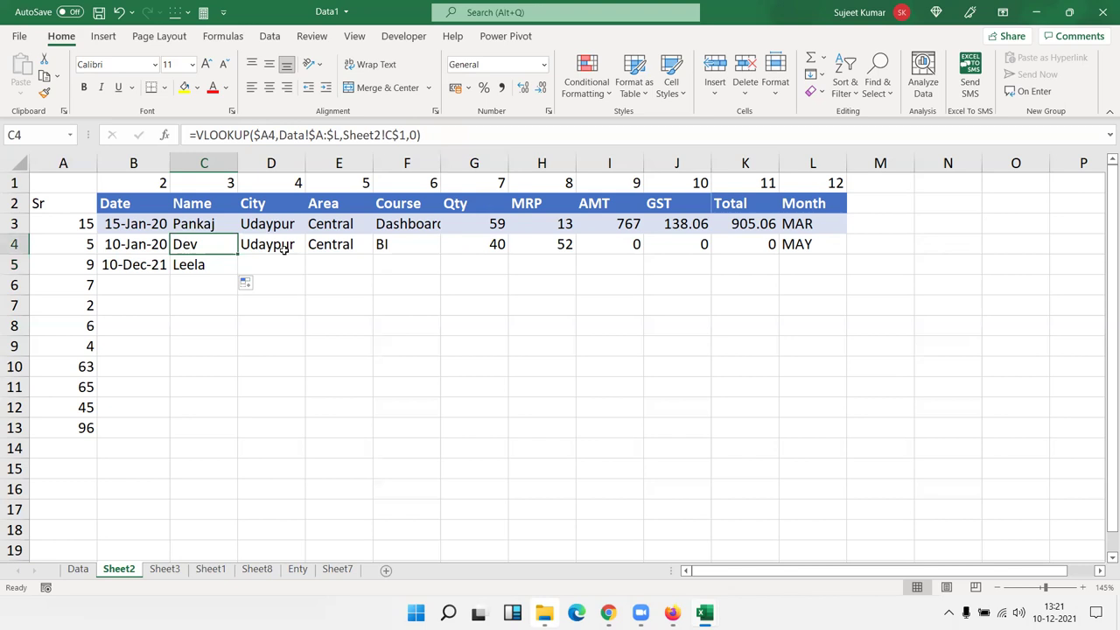
double_click(211, 264)
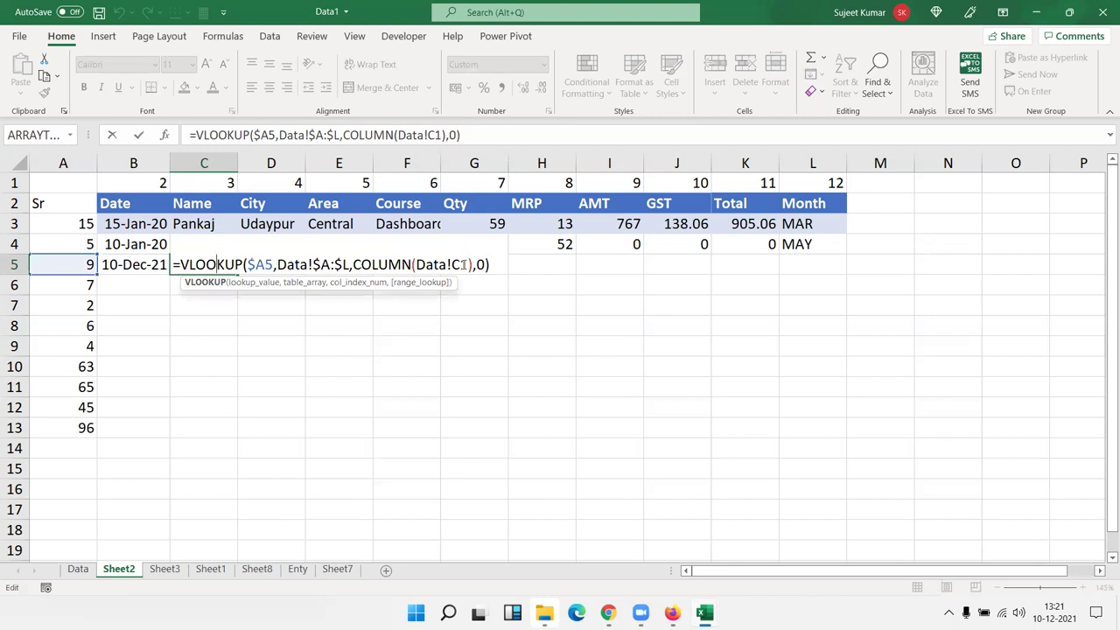
Step: Confirm C5's lookup formula and copy it across row 5 to column L
key(Return)
click(220, 261)
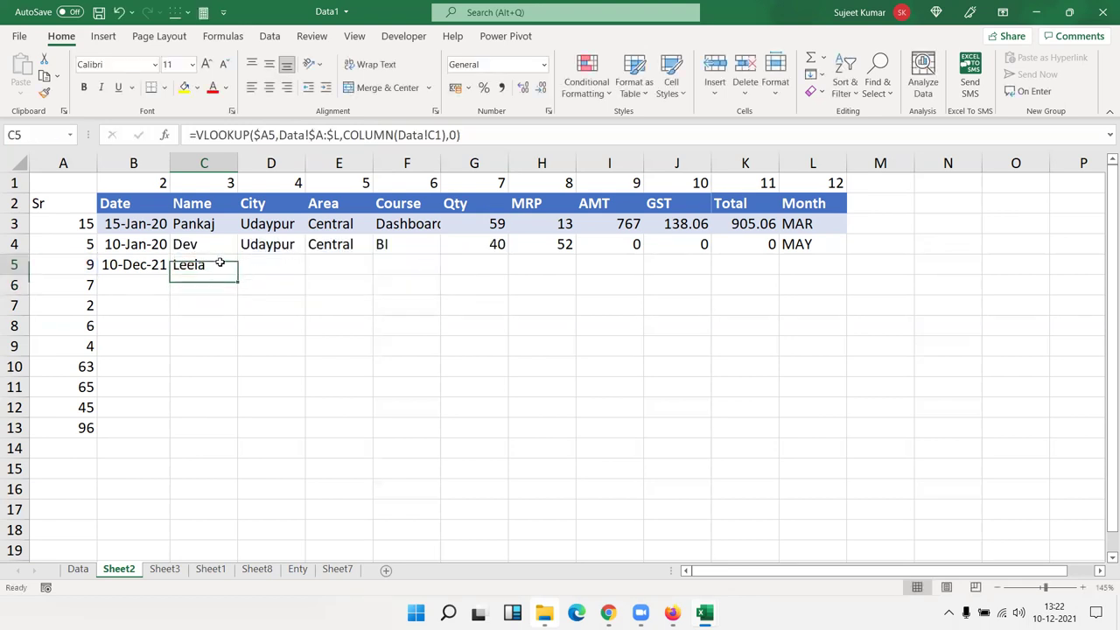
drag(236, 273, 815, 282)
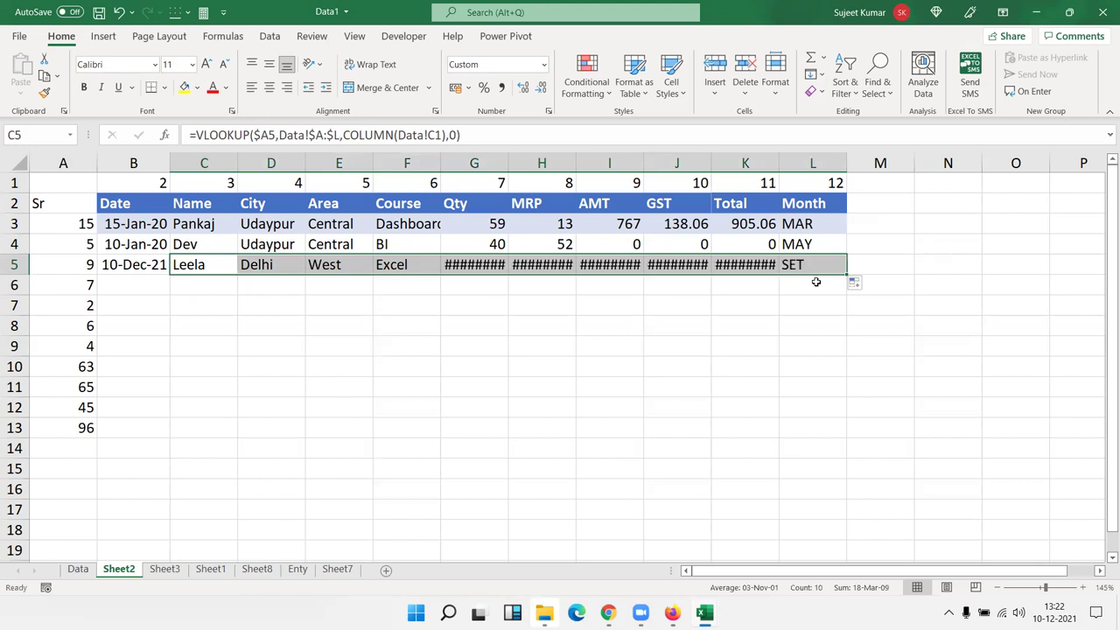
Step: Autofit column G and give Qty through Total (G5:K5) General number format
double_click(510, 163)
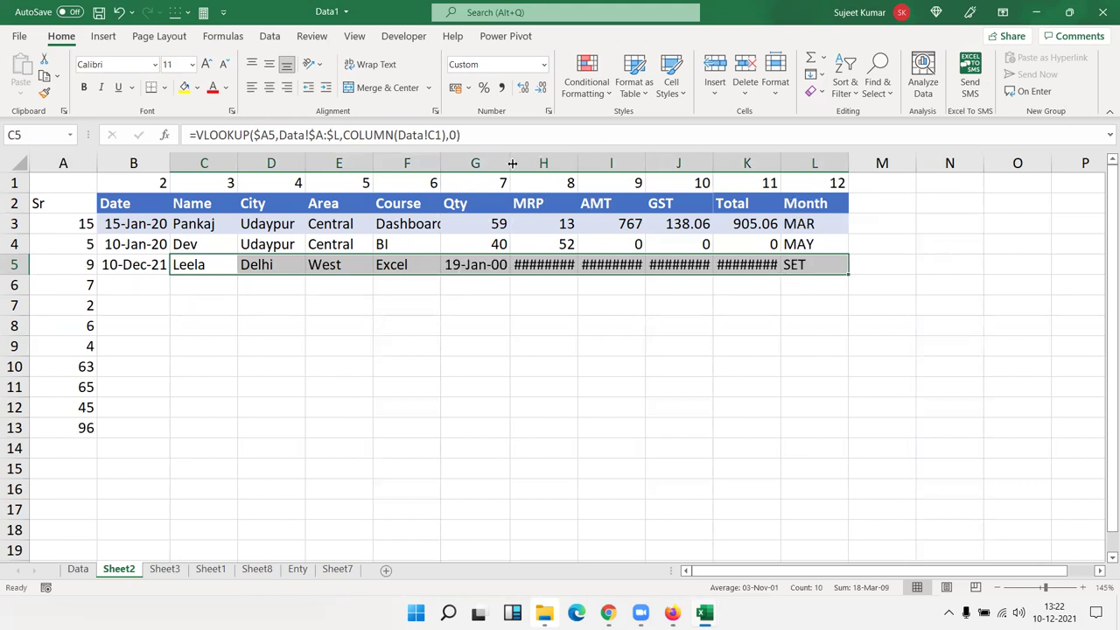
mouse_move(475, 263)
mouse_down()
mouse_move(696, 277)
mouse_move(767, 264)
mouse_up()
key(ctrl+shift+asciitilde)
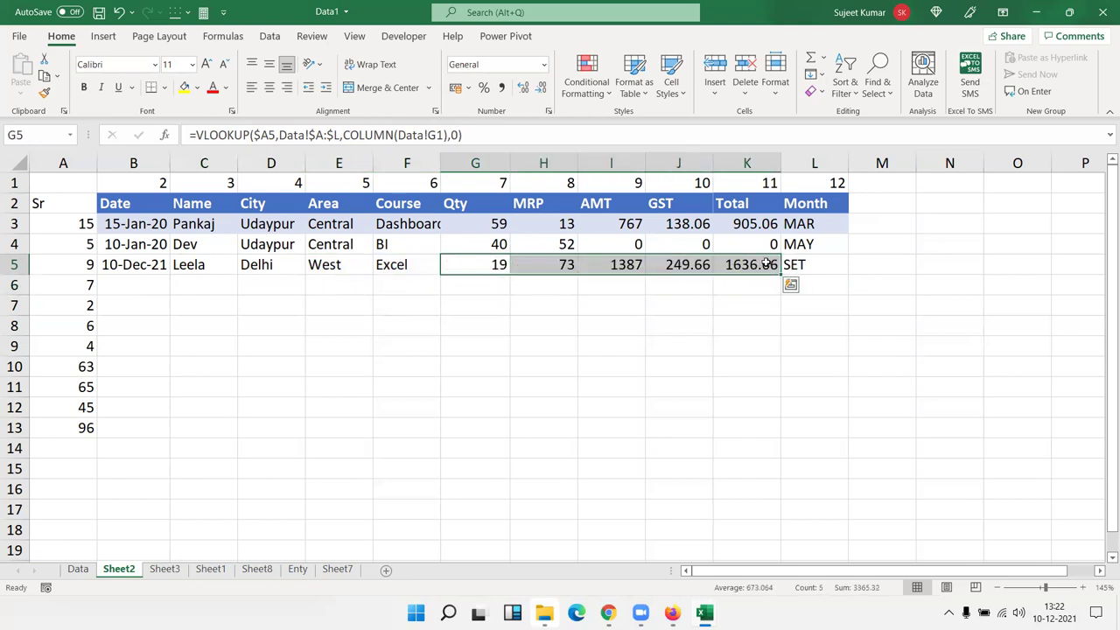
click(164, 262)
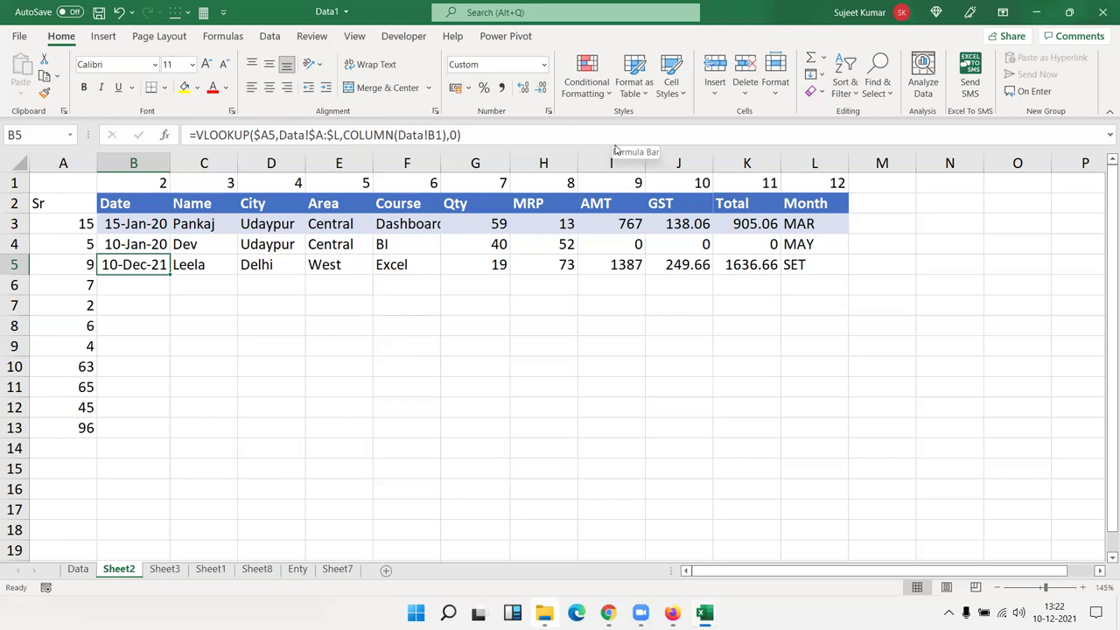
Step: Look over row 6 for ID 7, then start a =VLOOKUP formula in empty cell B6
key(Down)
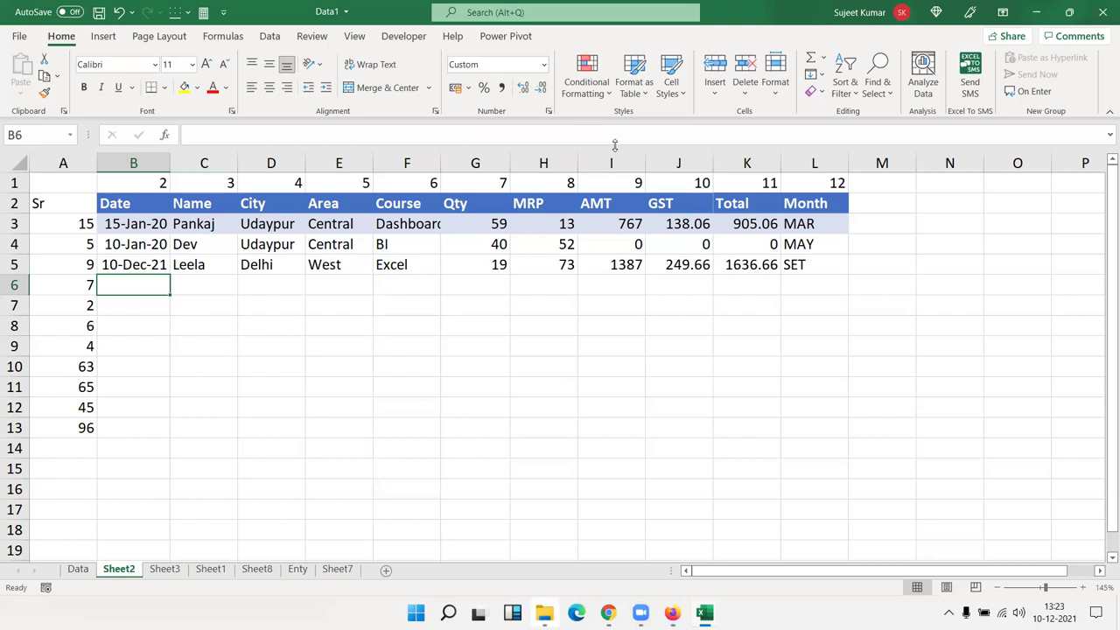
key(Right)
key(Left)
key(ctrl+shift+Right)
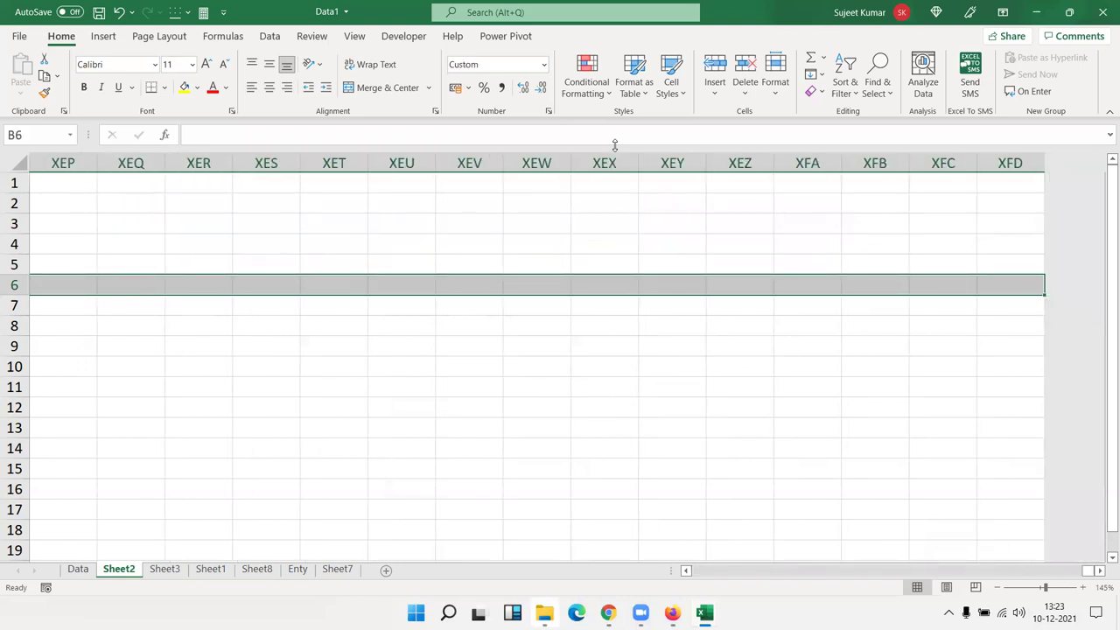
key(Left)
key(Right)
key(shift+Right)
key(shift+Right)
key(shift+Right)
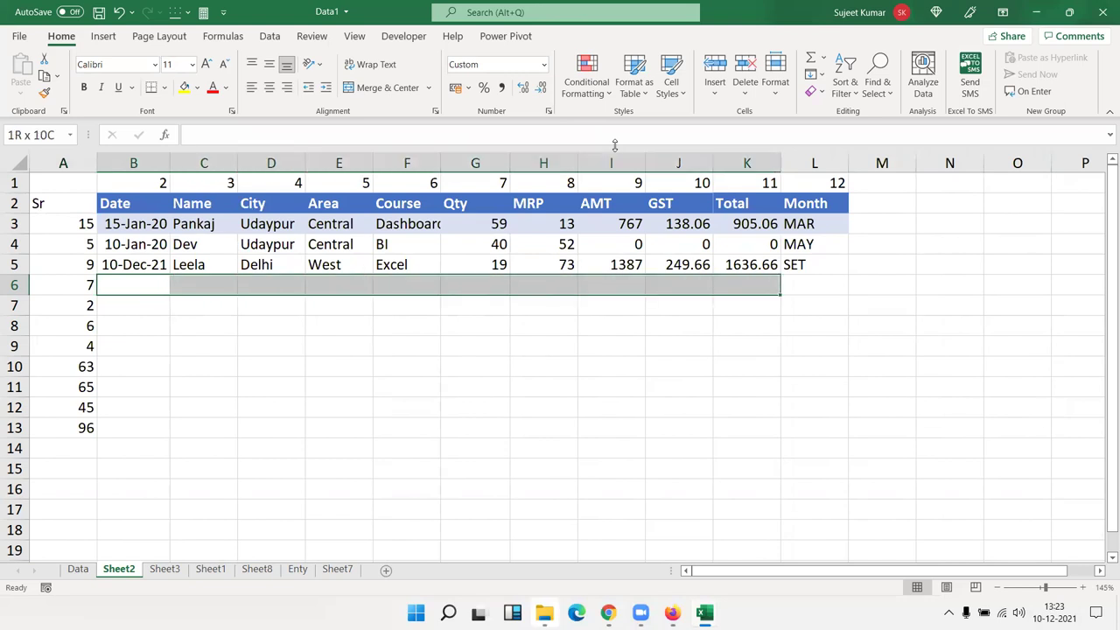
key(shift+Right)
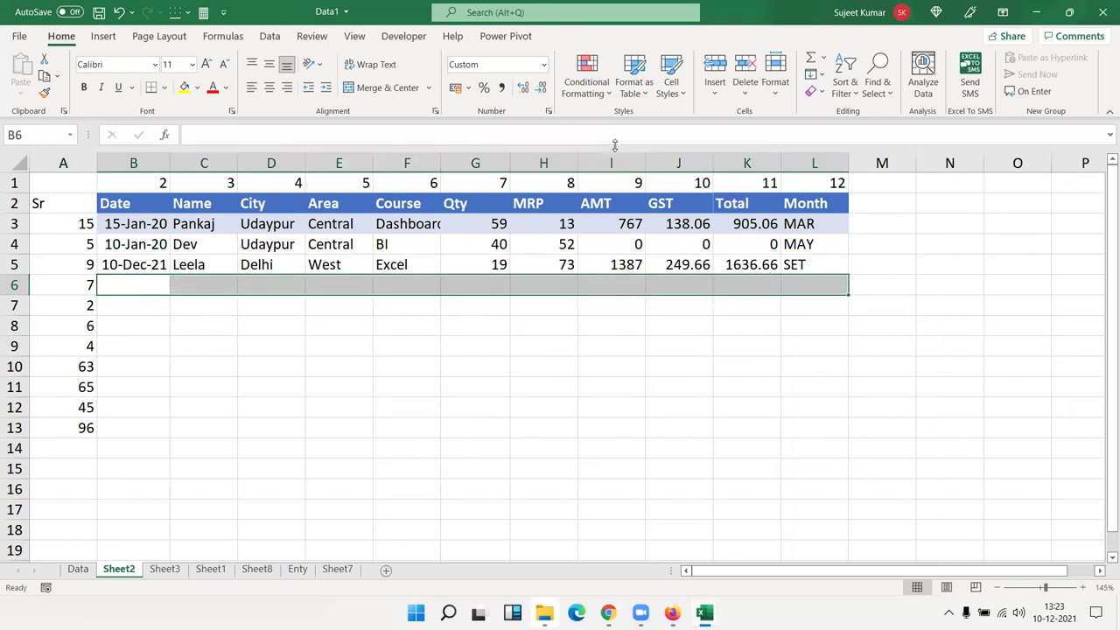
key(Up)
key(Up)
key(Down)
key(Down)
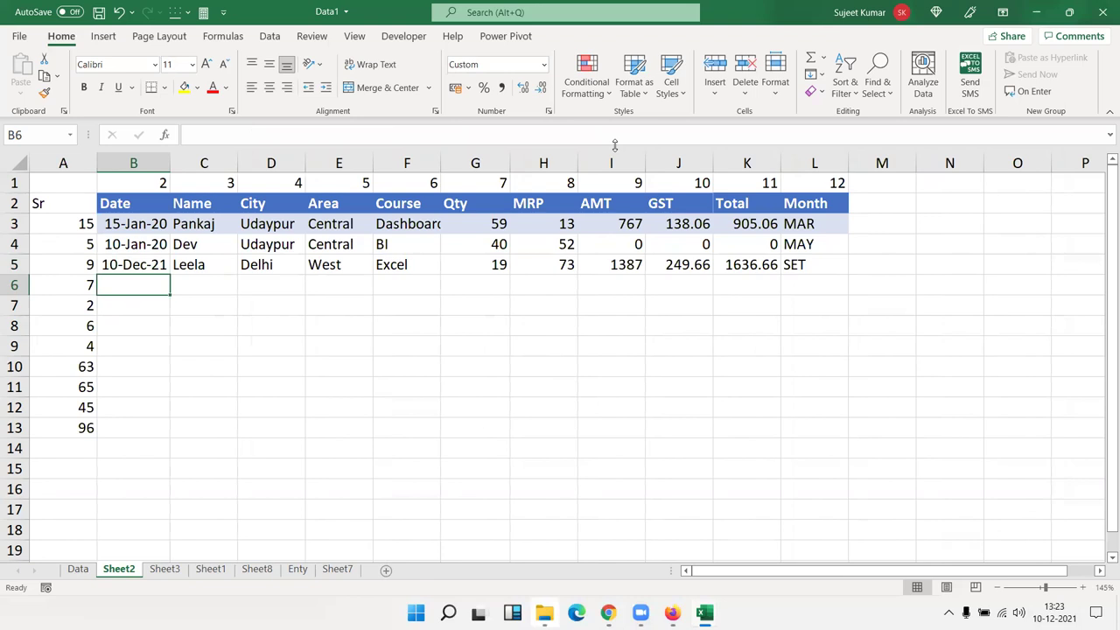
key(Right)
key(Right)
key(Right)
key(Right)
key(Right)
key(Right)
key(Right)
key(Right)
key(Right)
key(Right)
key(Left)
key(Left)
key(Left)
key(Left)
key(Left)
key(Left)
key(Left)
key(Left)
key(Left)
text(=vl)
Step: Enter =VLOOKUP(A6,Data!A:L,{2,3,4,5,6,7,8,9,10,11,12},0) in B6
key(Tab)
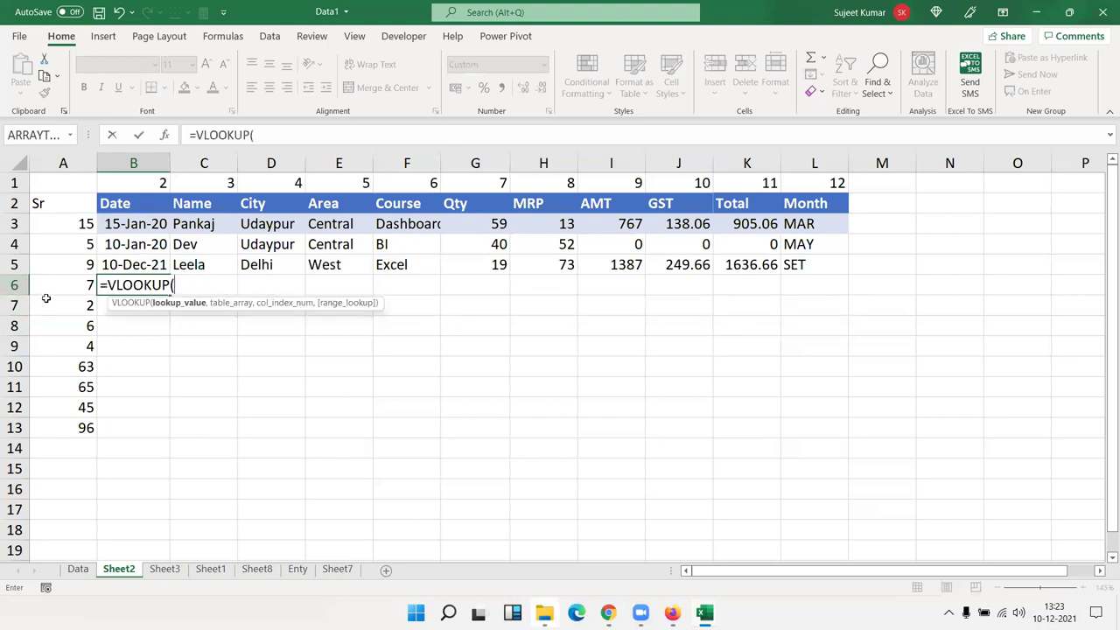
click(71, 286)
text(,)
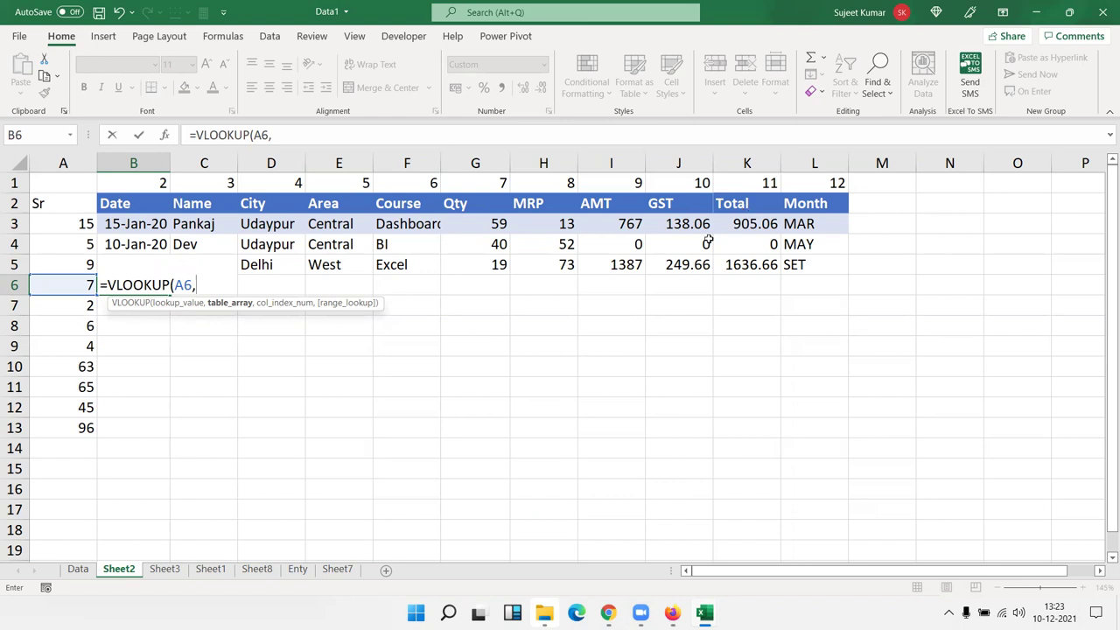
click(77, 570)
click(53, 163)
drag(53, 163, 721, 197)
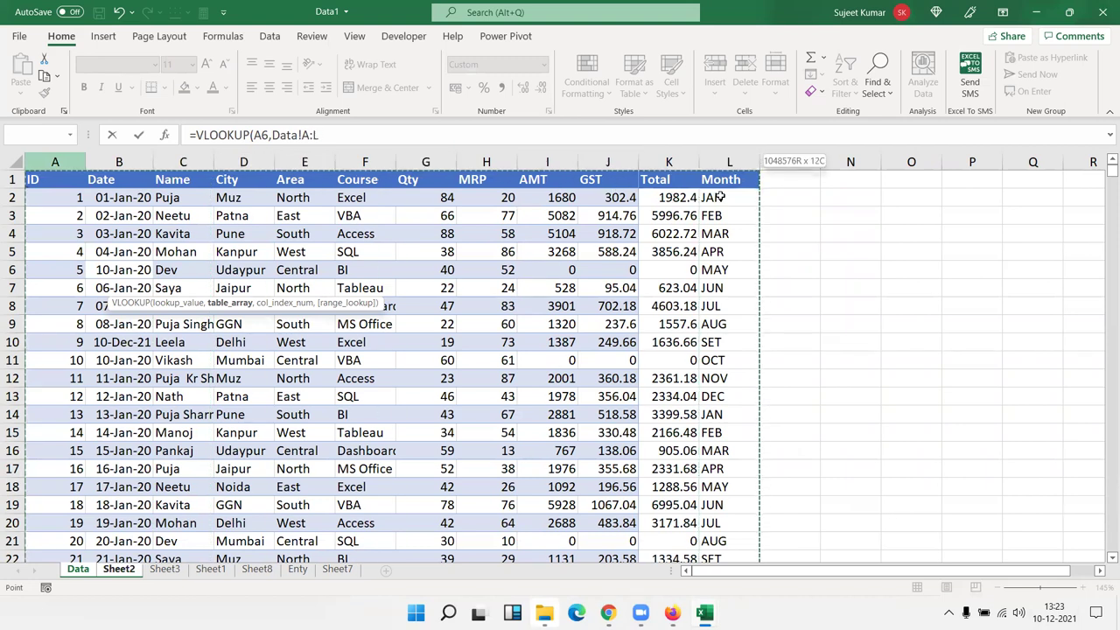
text(,{)
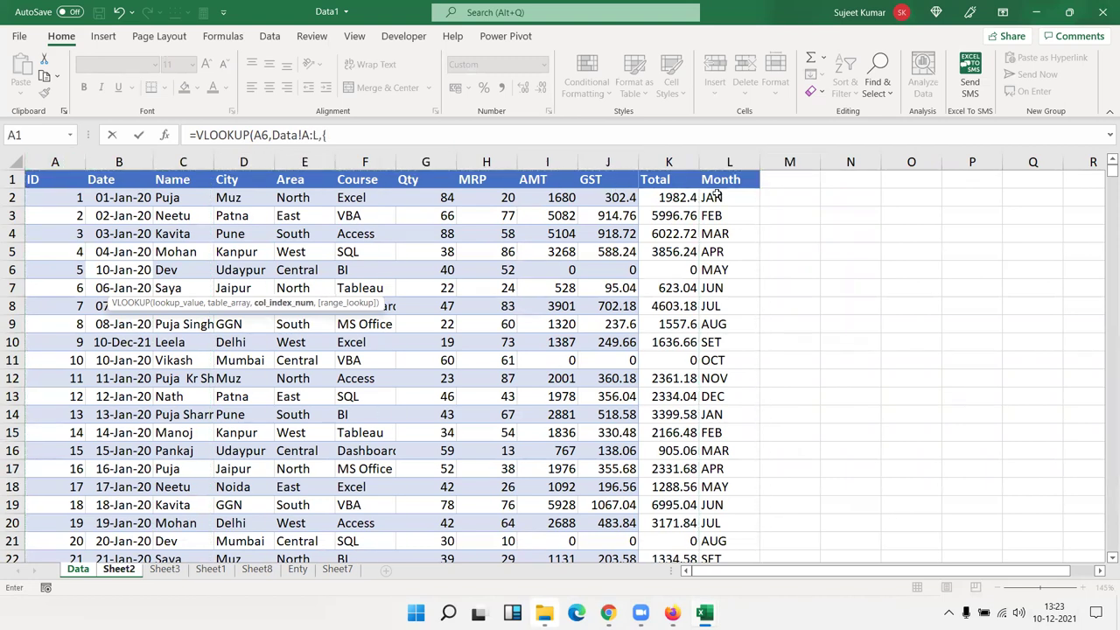
text(2,3,4,5,6,7,8,9,10,11,12})
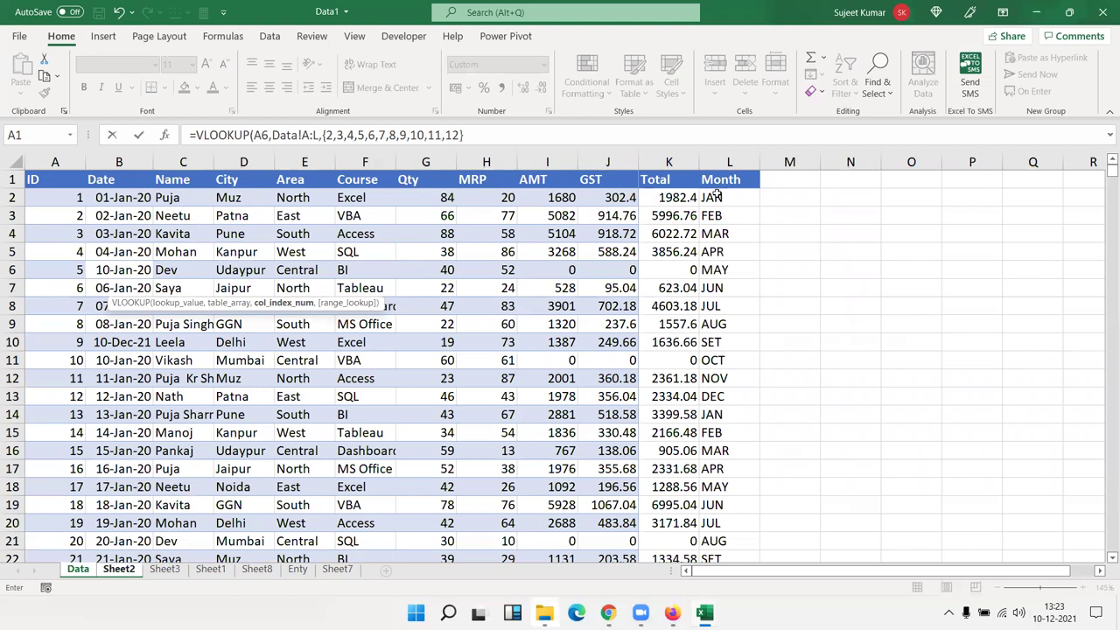
text(,0))
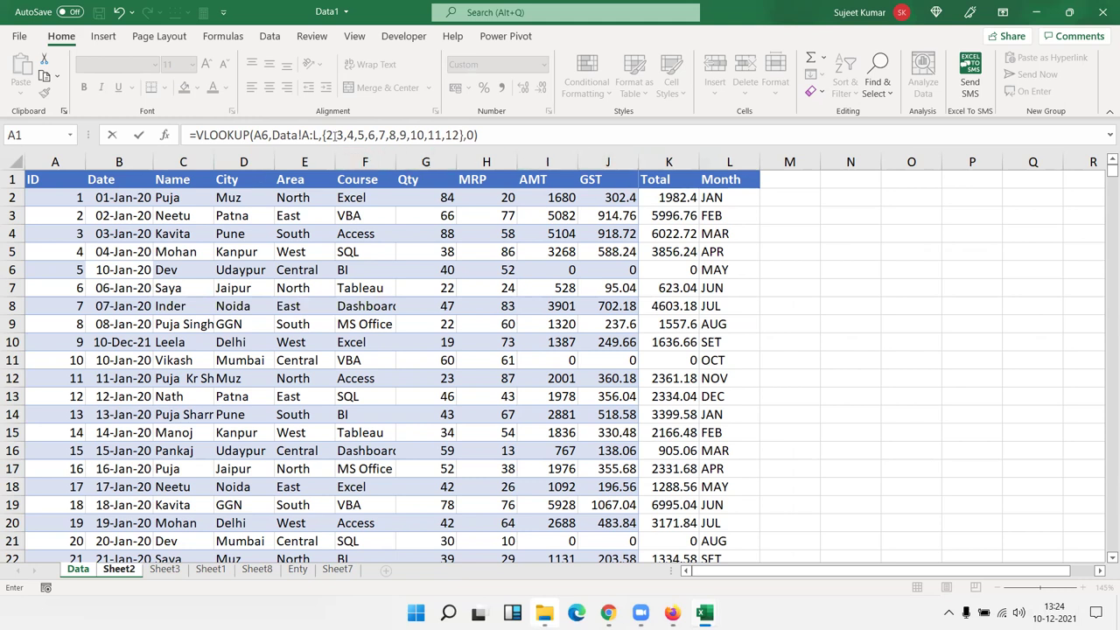
drag(320, 135, 464, 134)
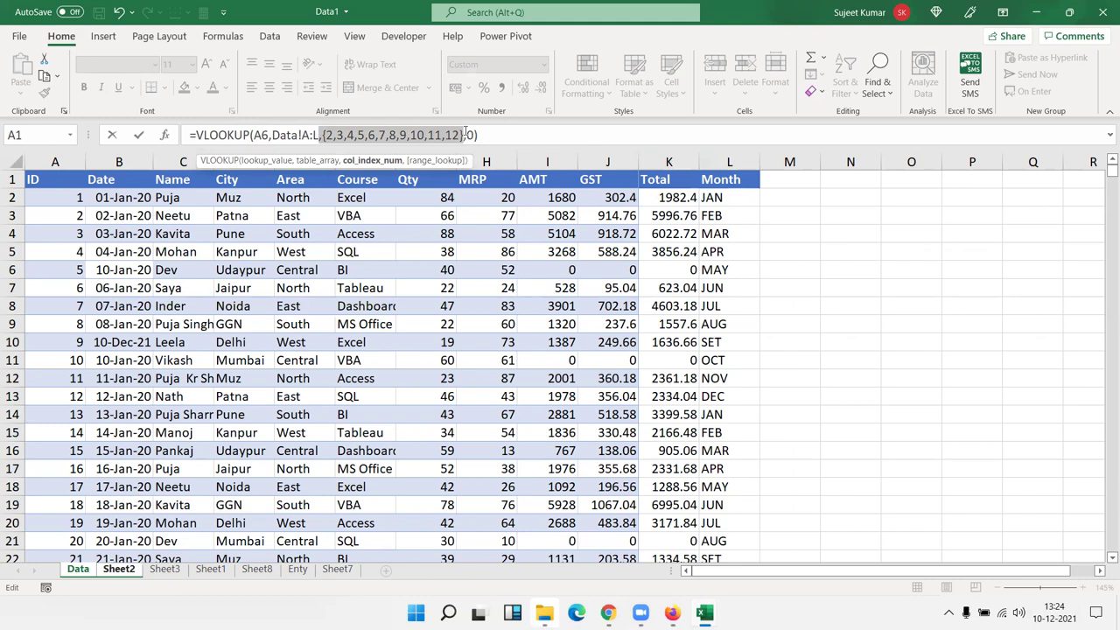
key(Return)
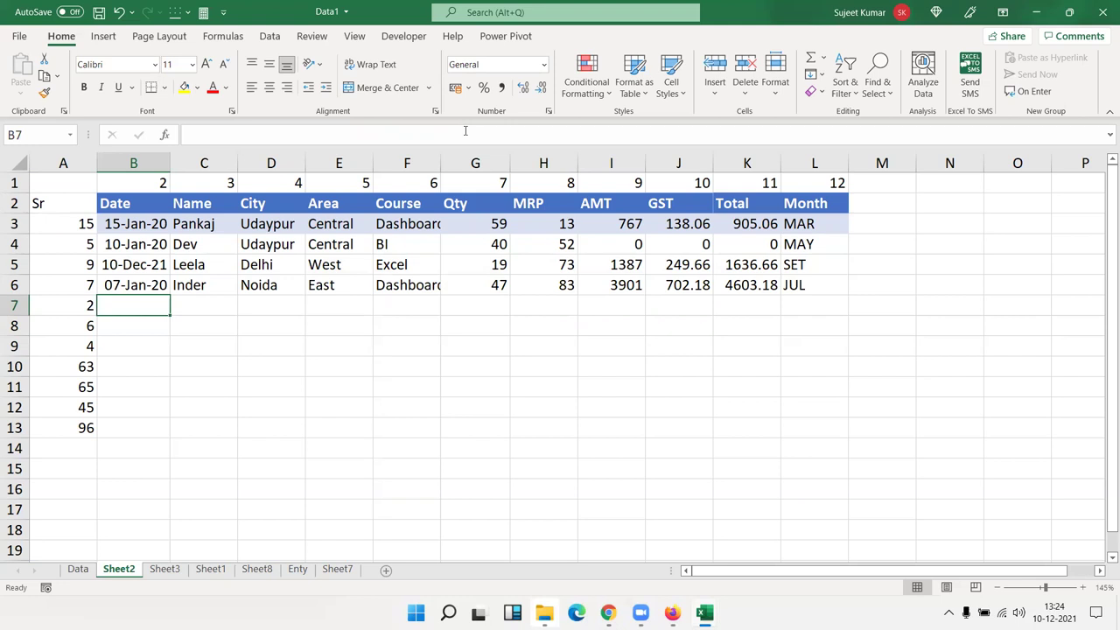
Step: Commit B6's lookup as an array formula across B6:L6, then select B7:L7
key(Up)
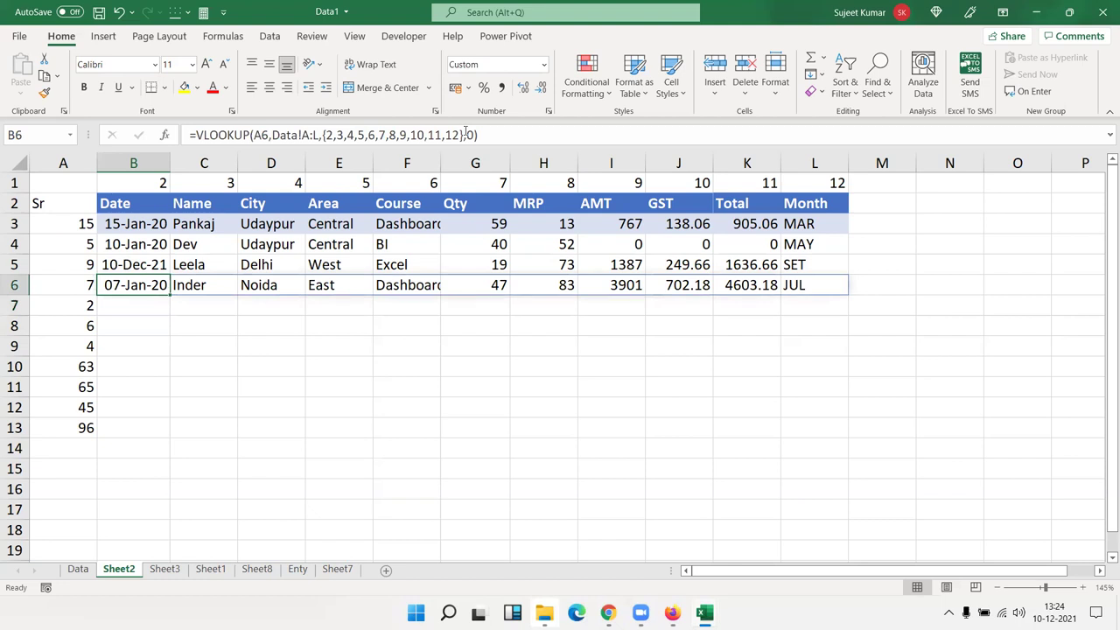
key(shift+Right)
key(Left)
key(Right)
key(shift+Right)
key(shift+Right)
key(shift+Right)
key(shift+Right)
key(shift+Right)
key(shift+Right)
key(shift+Right)
key(shift+Left)
key(shift+Left)
key(shift+Left)
key(F2)
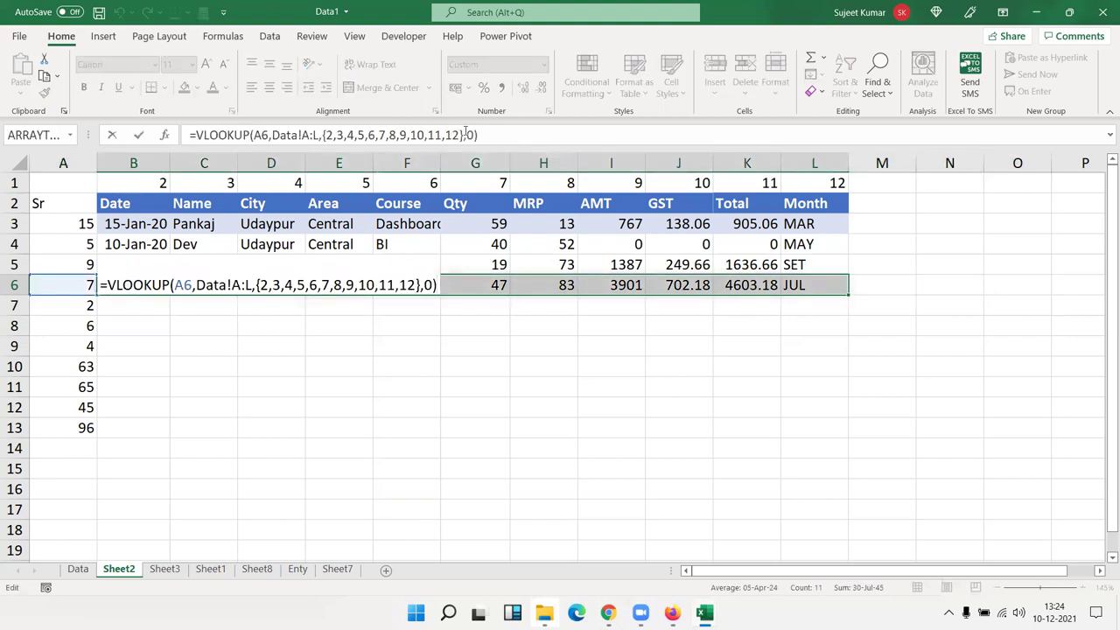
key(ctrl+shift+Return)
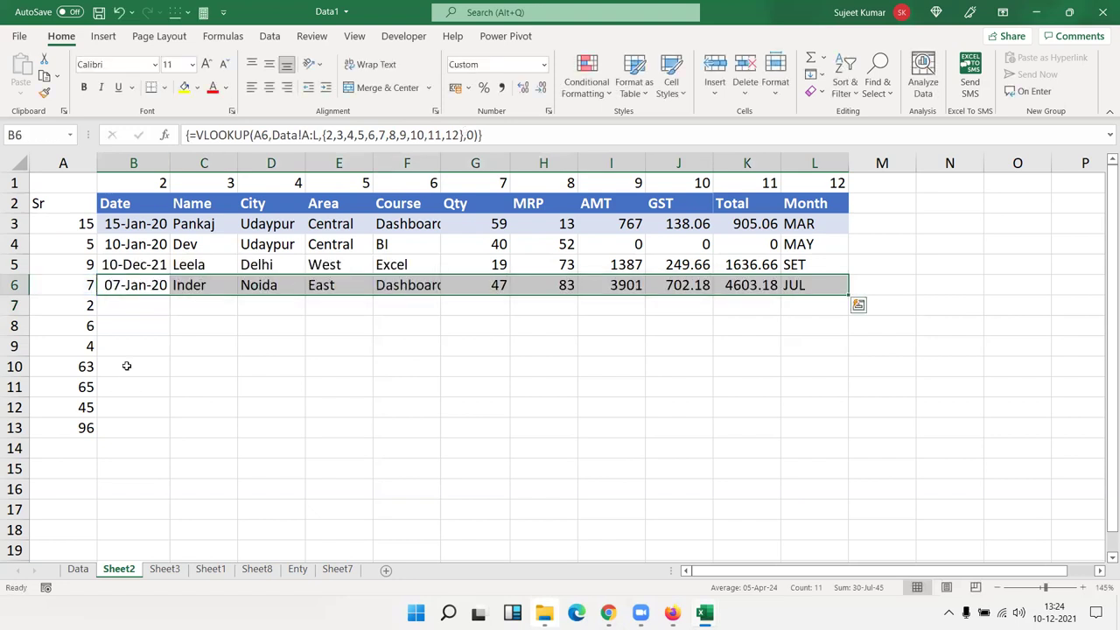
drag(131, 304, 814, 305)
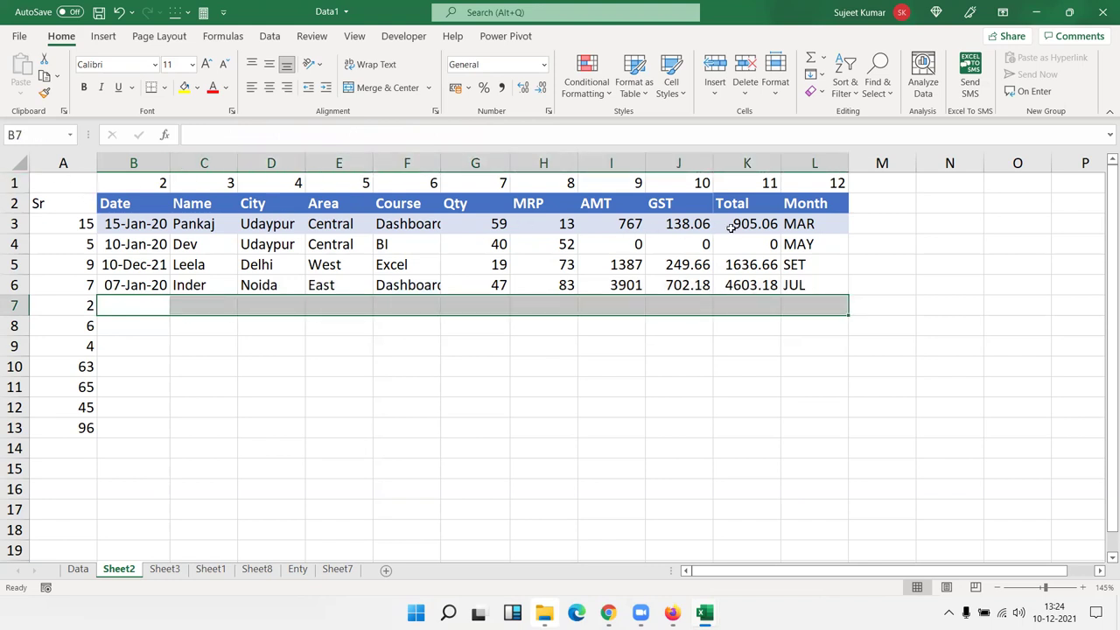
Step: Enter =VLOOKUP(A7,Data!A:L,{2,...,12},0) across B7:L7 as an array formula for ID 2
text(=vl)
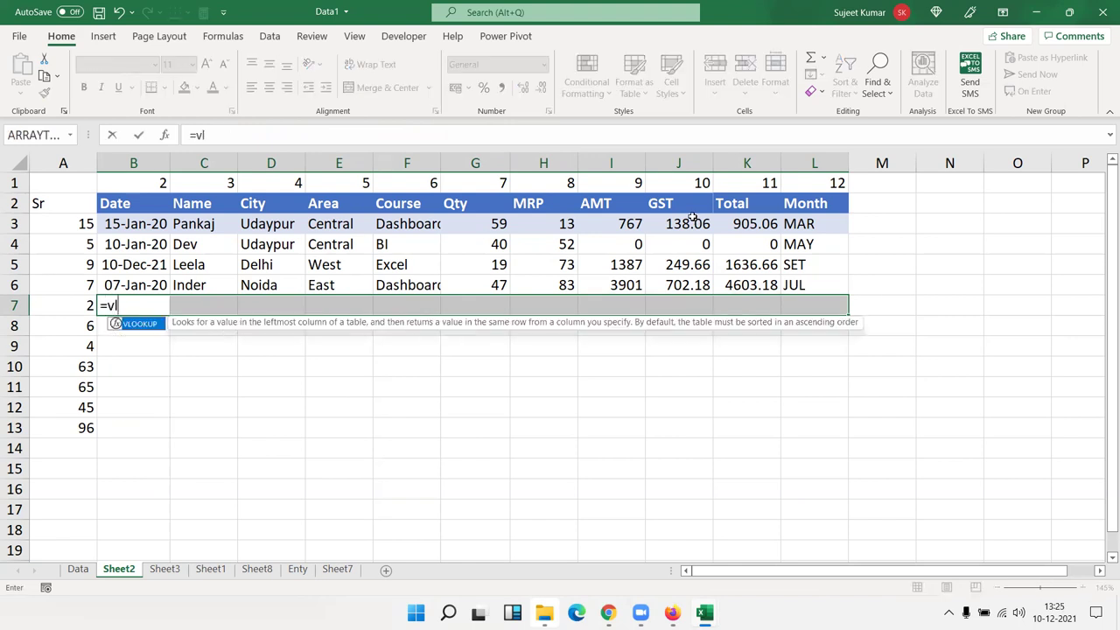
key(Tab)
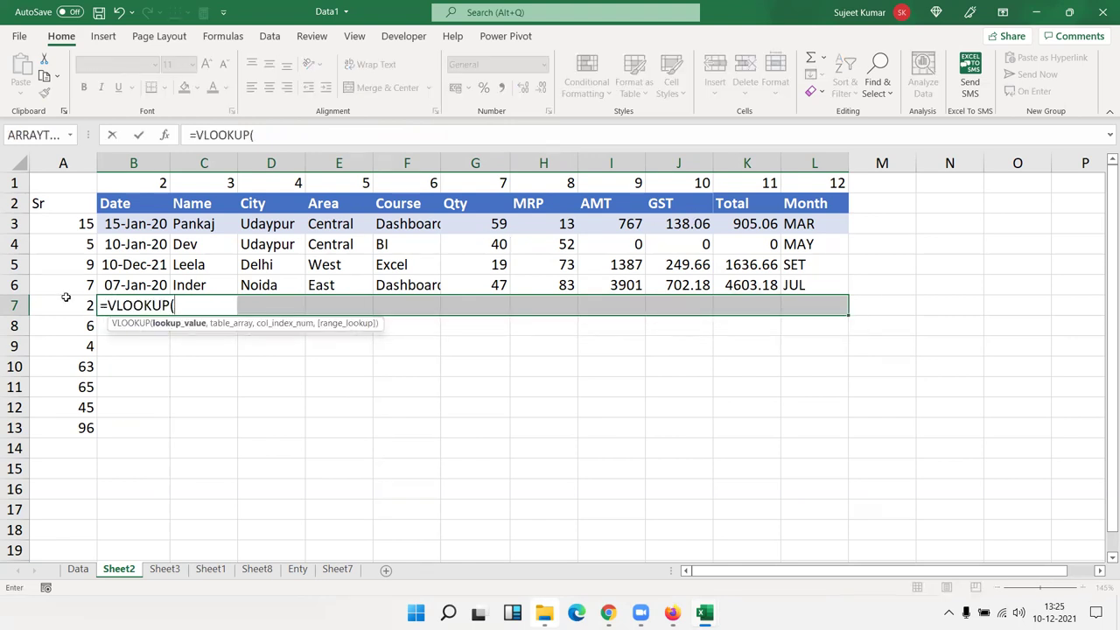
click(83, 304)
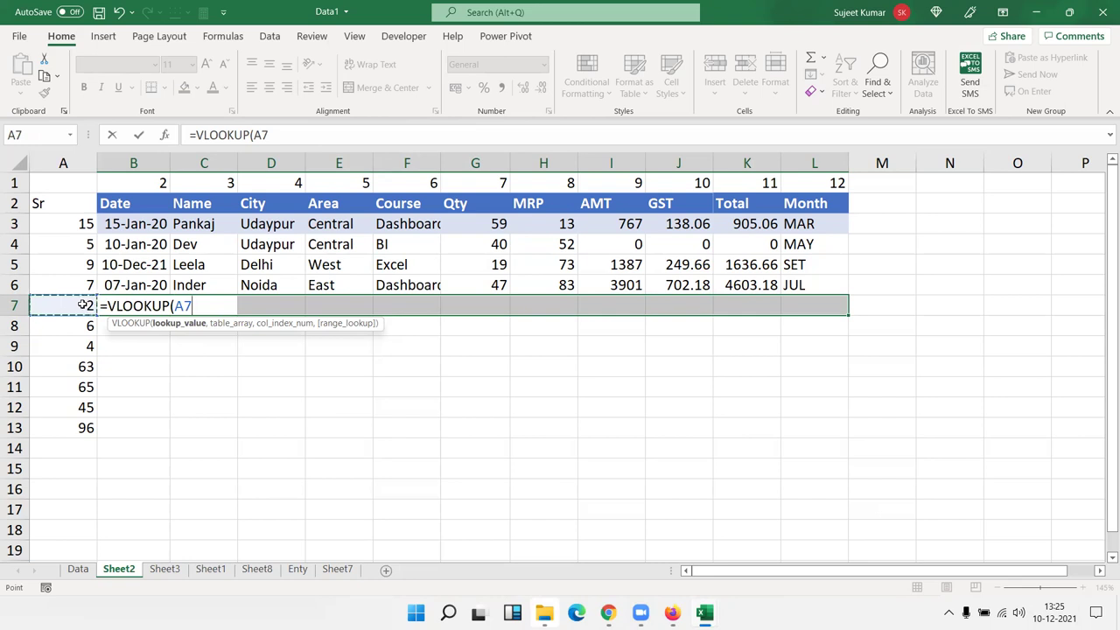
text(,)
click(78, 569)
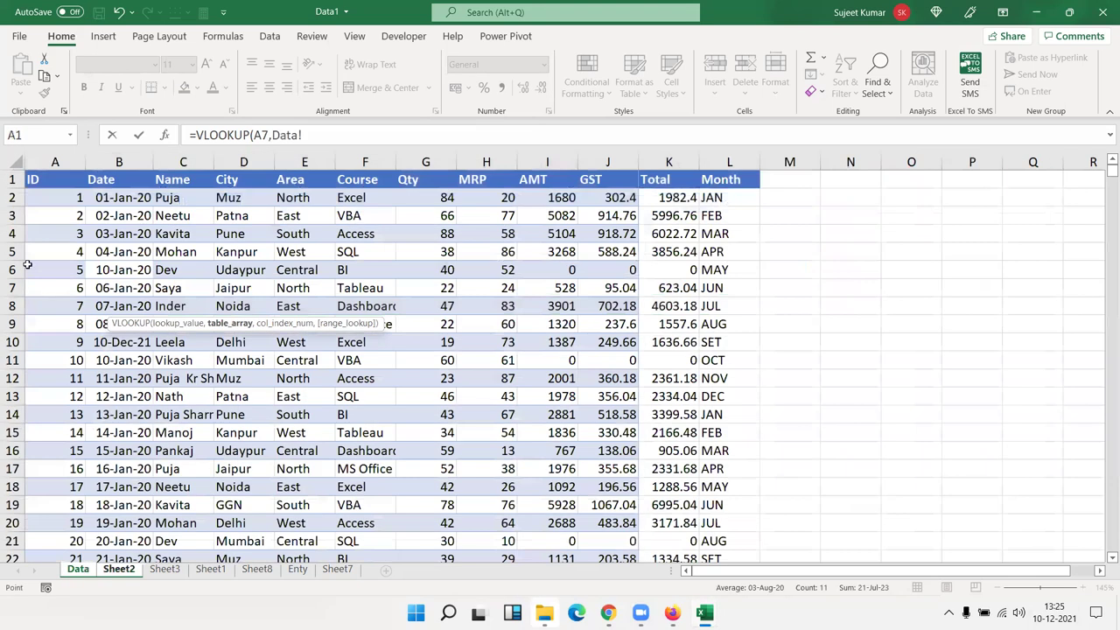
drag(54, 162, 729, 162)
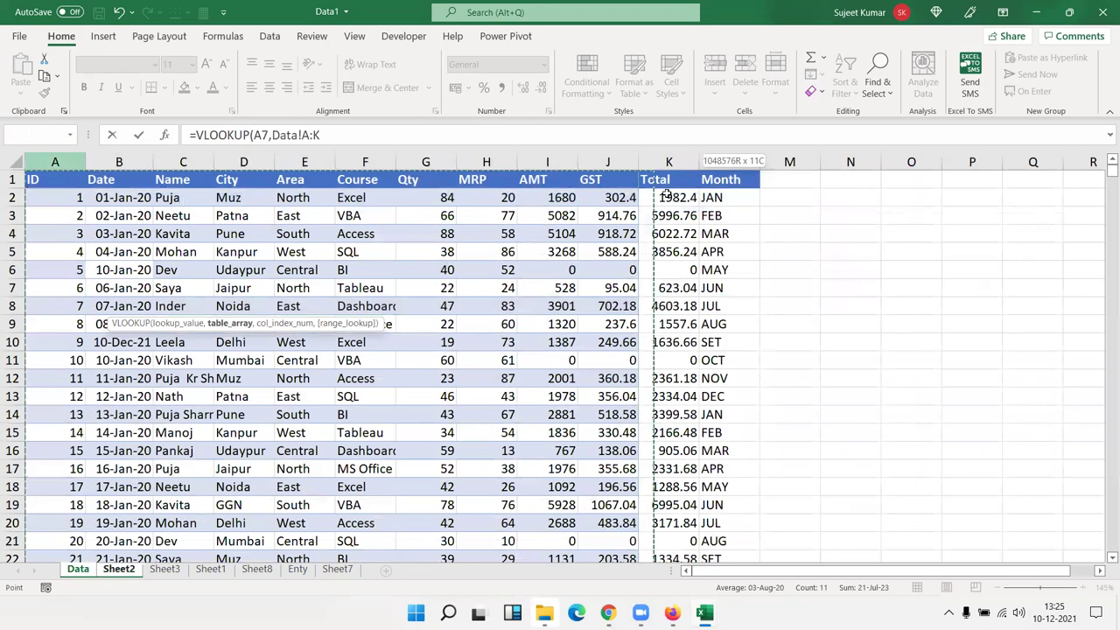
text(,)
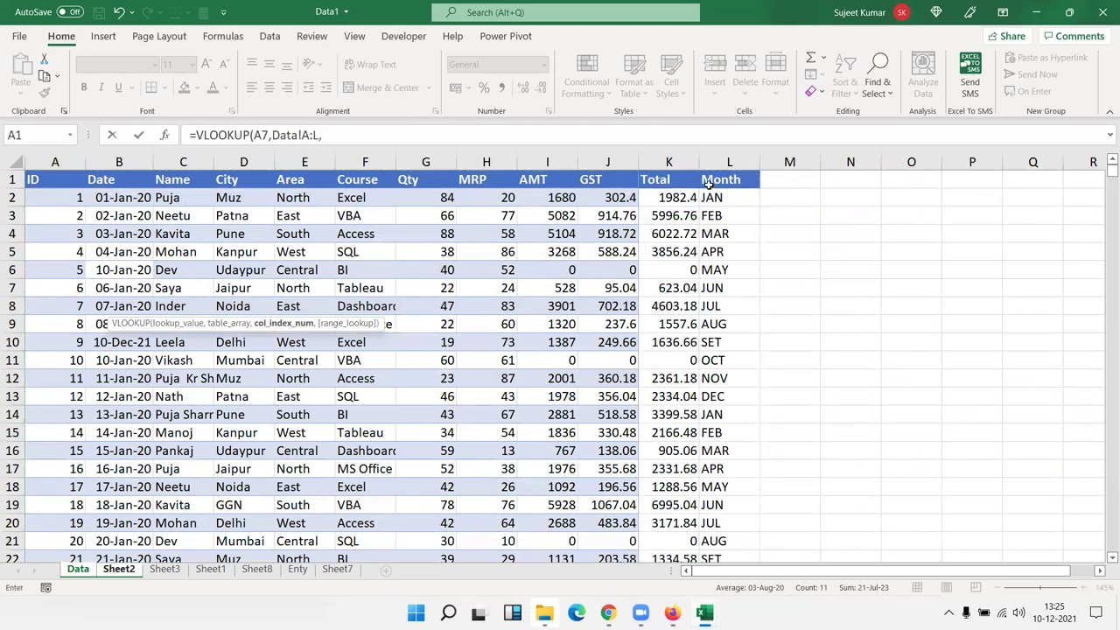
text({2,3,4,5,6,7,8,9,10,11,12})
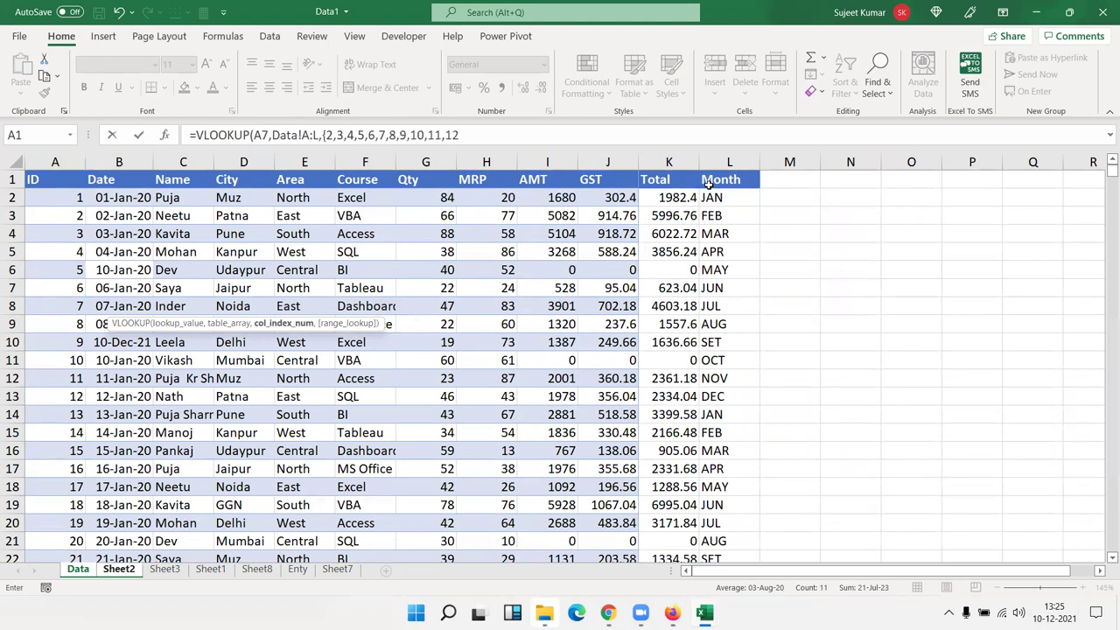
text(,0))
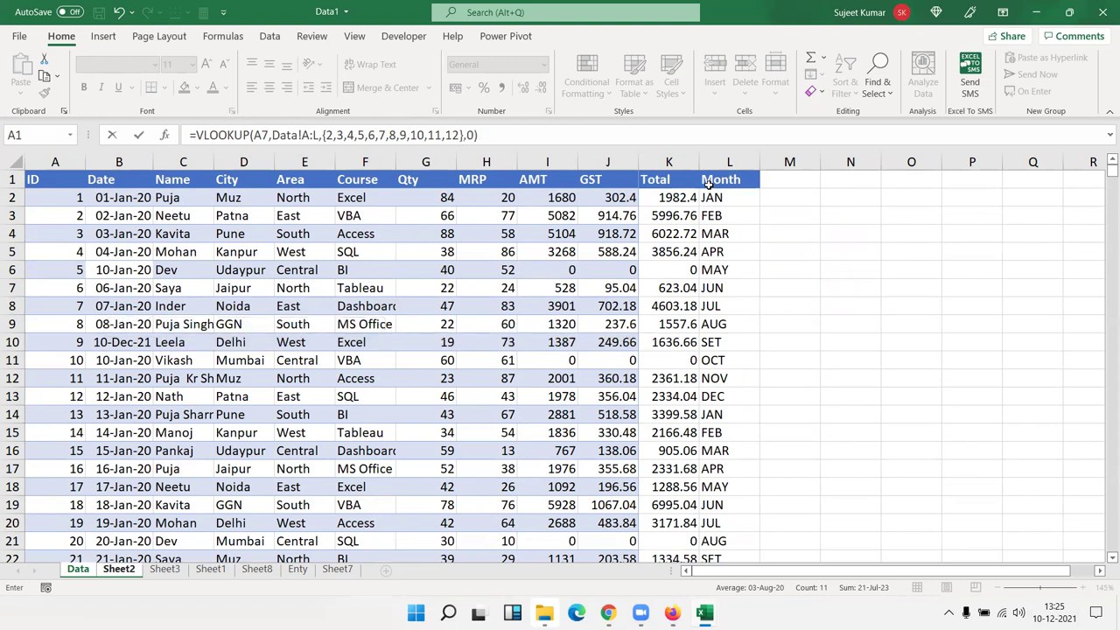
key(ctrl+shift+Return)
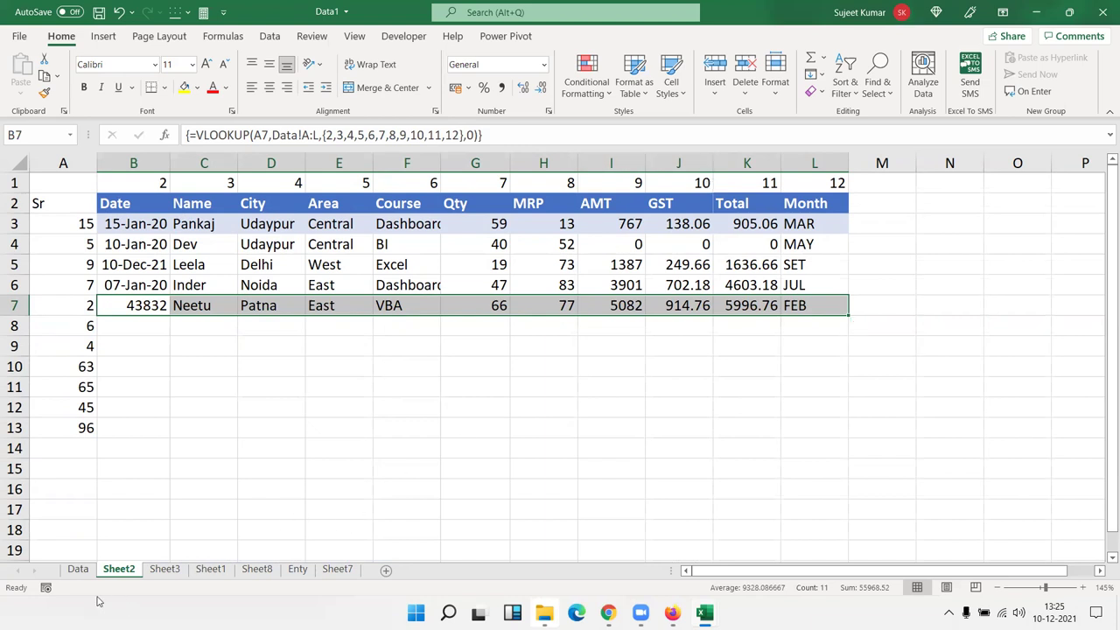
Step: On the Data sheet, move the Course column to column C, right after Date
click(78, 571)
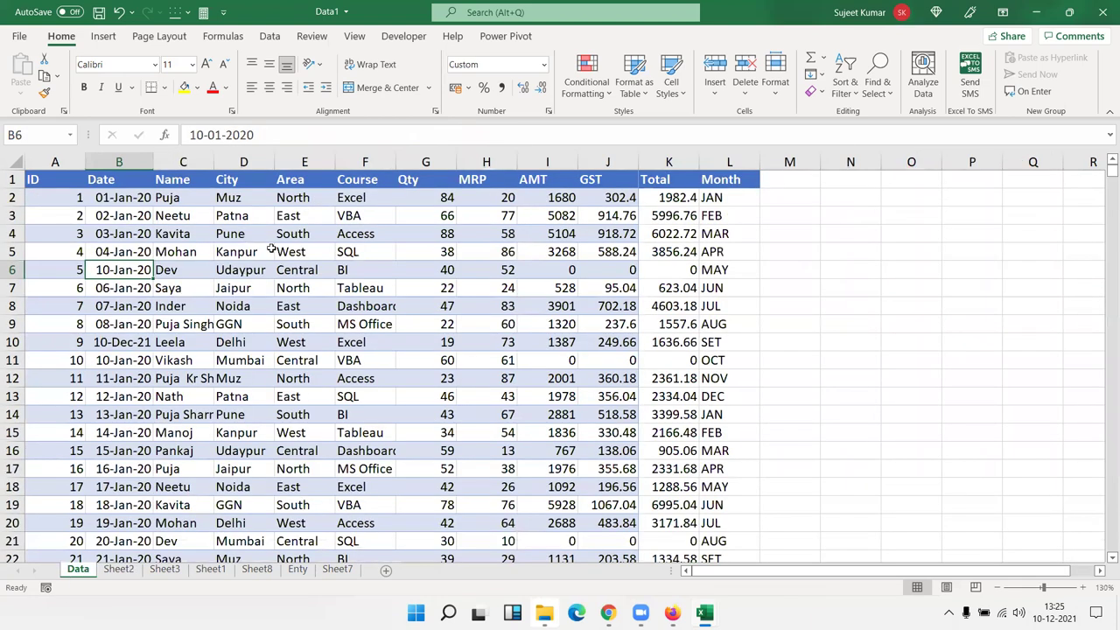
click(351, 162)
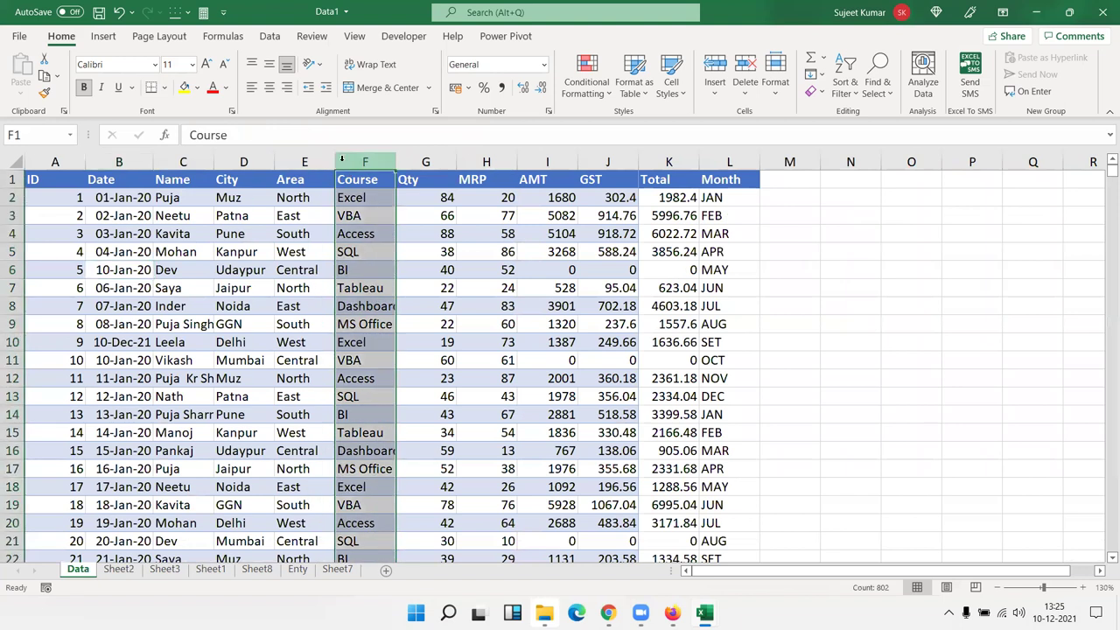
drag(341, 160, 183, 161)
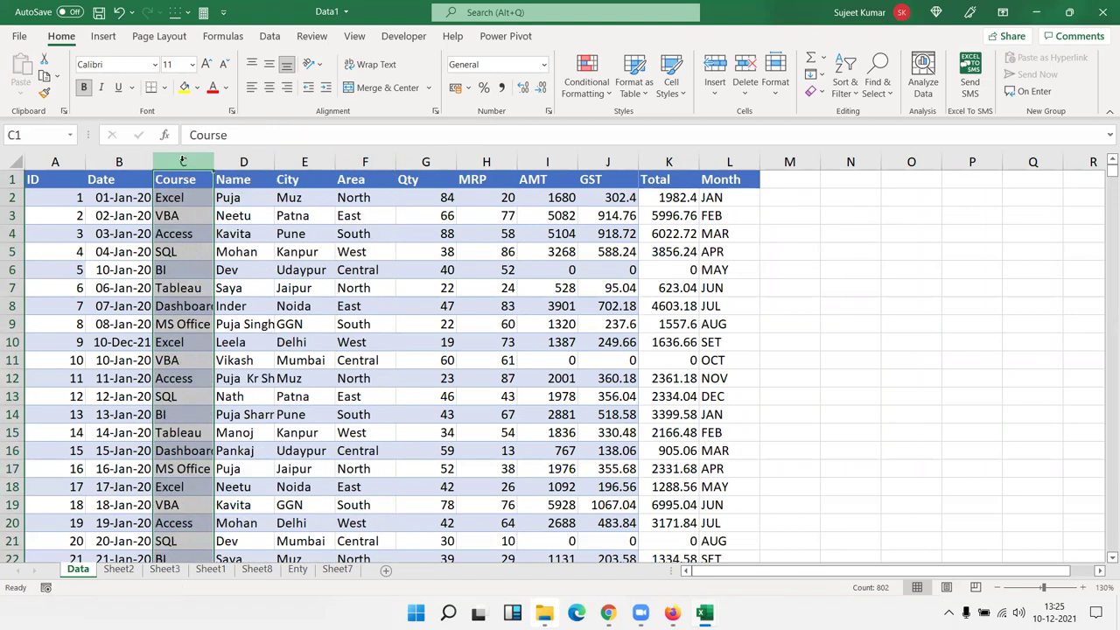
click(328, 214)
click(185, 179)
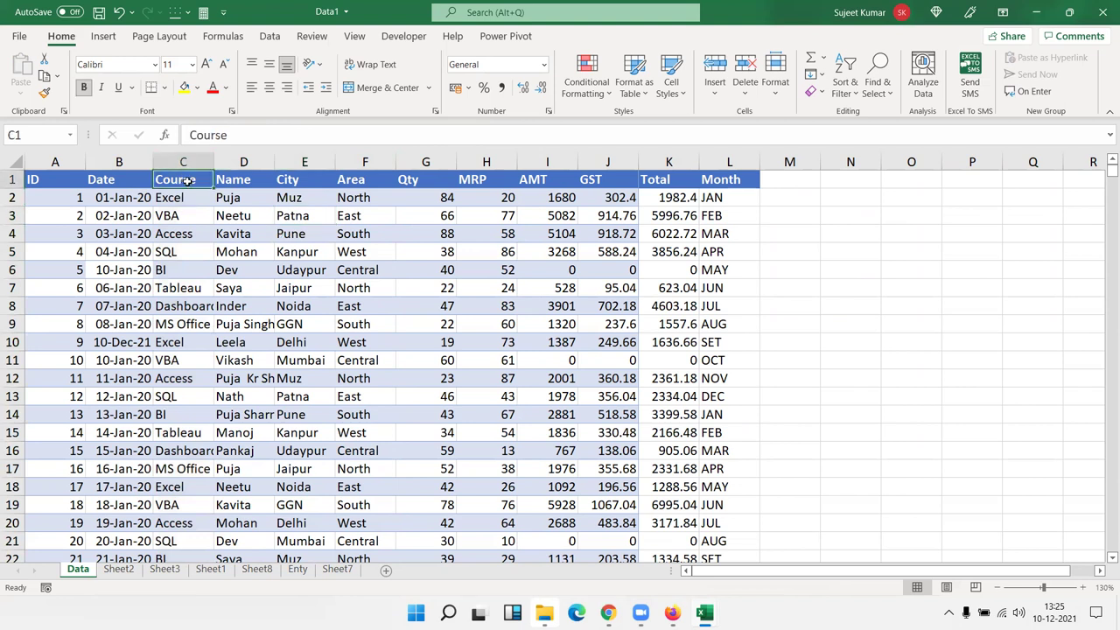
click(233, 182)
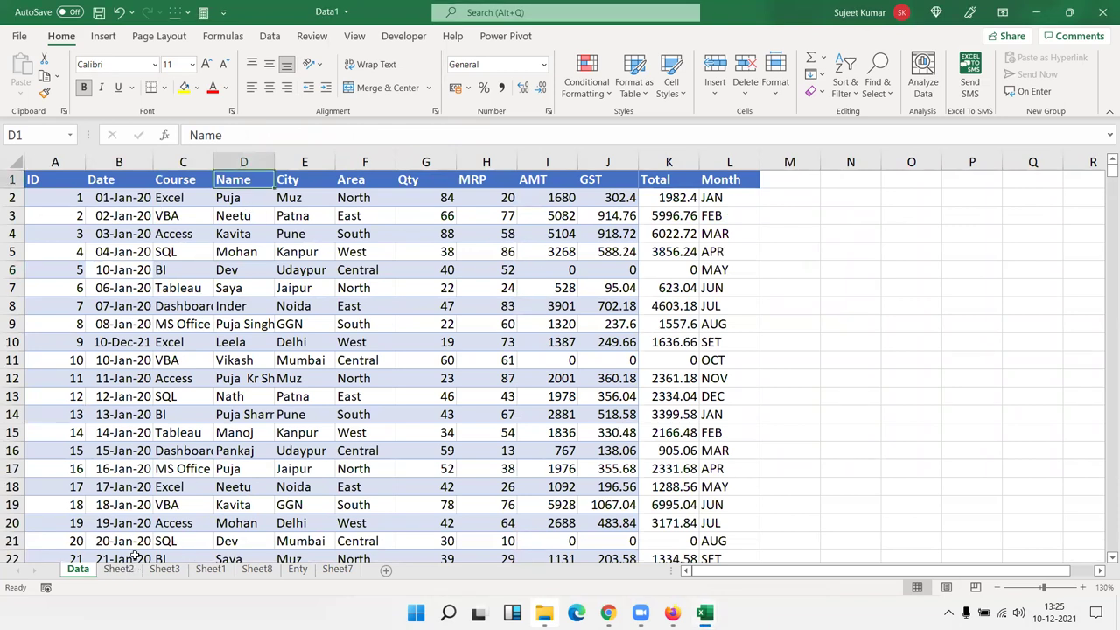
Step: Inspect Sheet2's row 7 lookup results, now shifted under the wrong headings
click(119, 569)
click(157, 341)
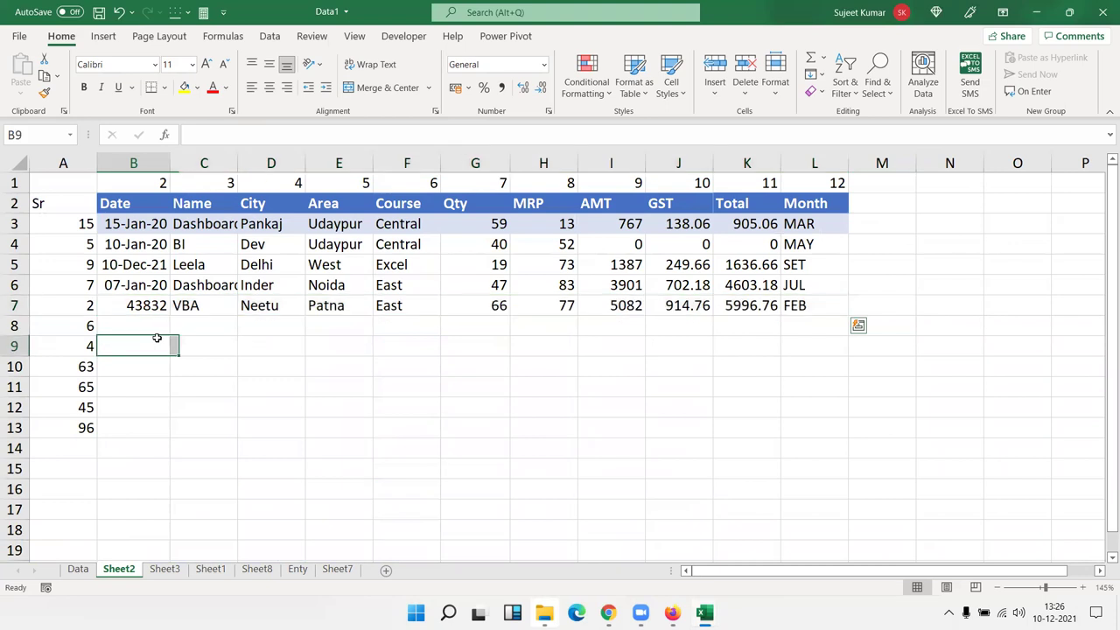
click(206, 301)
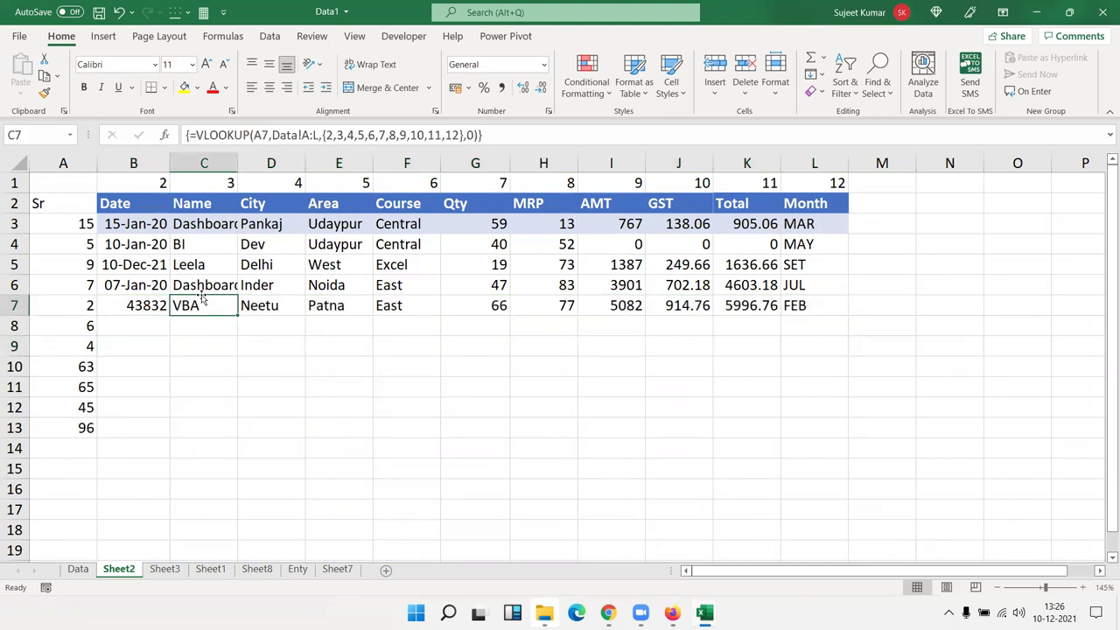
click(274, 303)
click(202, 308)
click(263, 306)
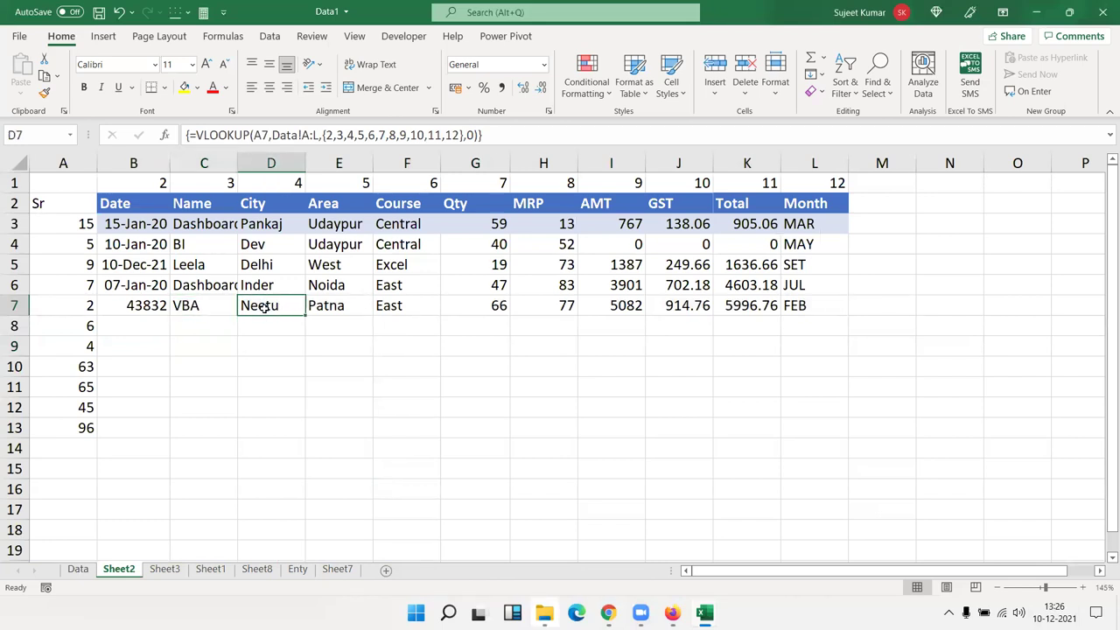
click(313, 308)
click(378, 320)
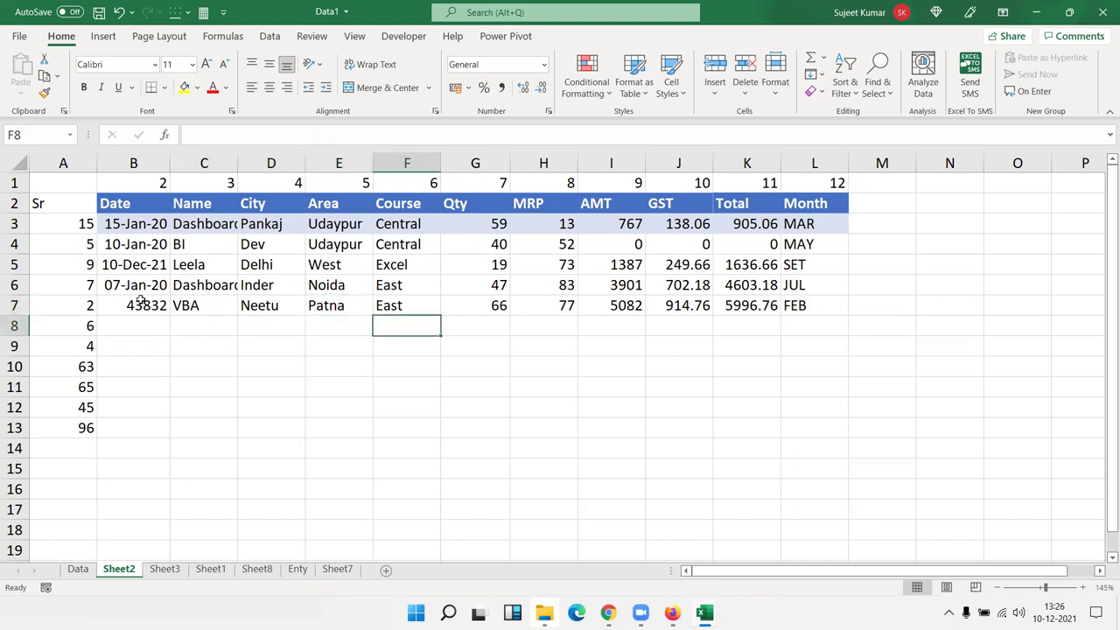
drag(140, 300, 786, 305)
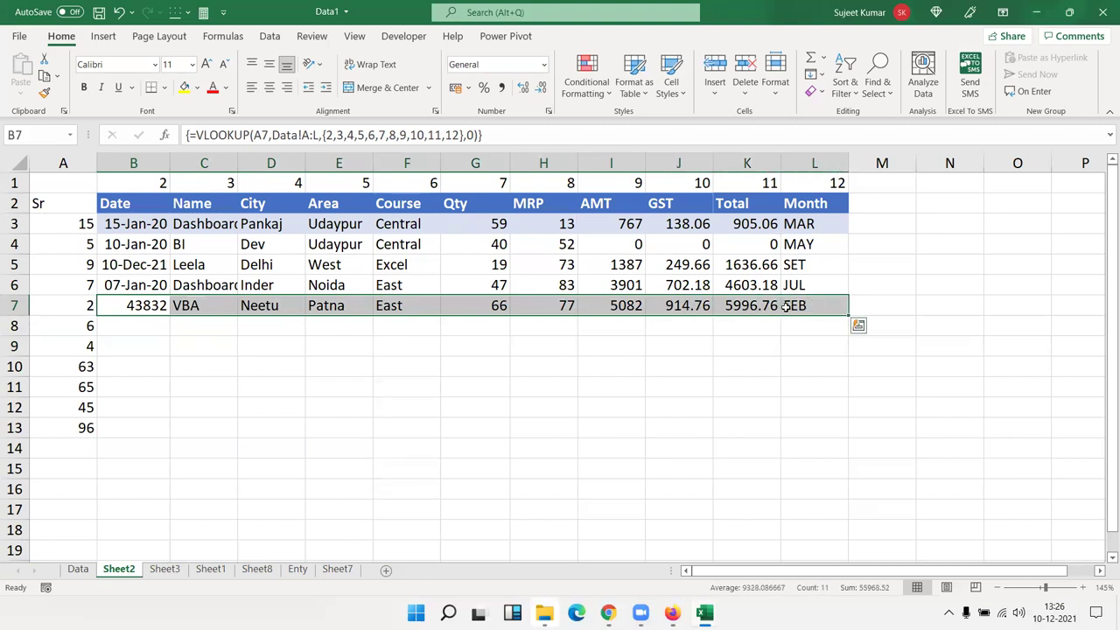
click(188, 359)
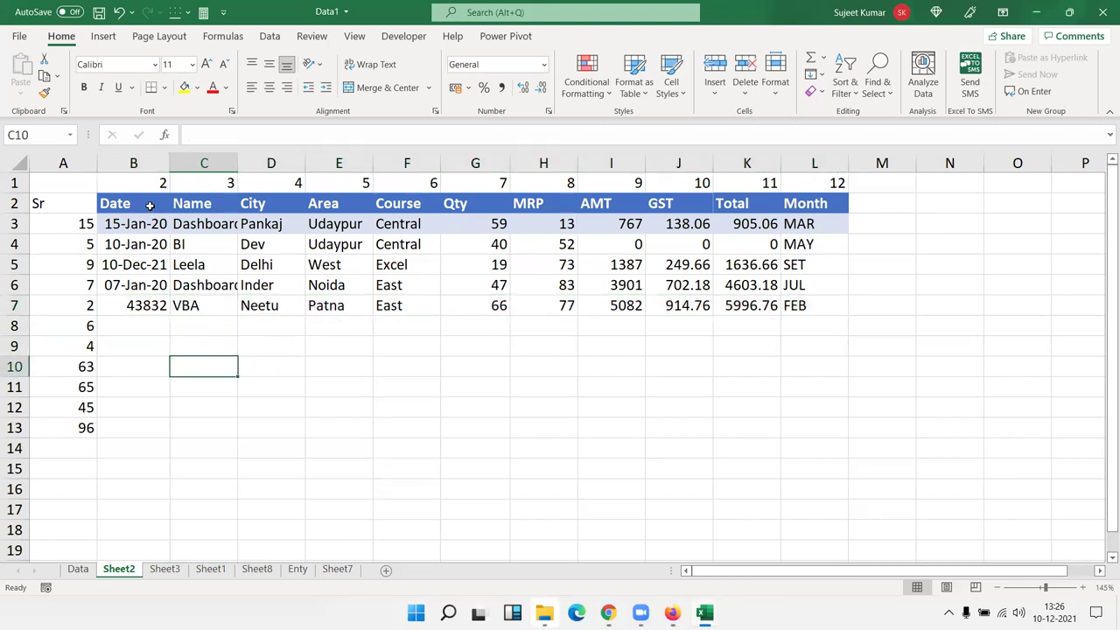
Step: Check the column-number row, including 2 in B1, then return to the Data sheet
click(134, 185)
click(58, 184)
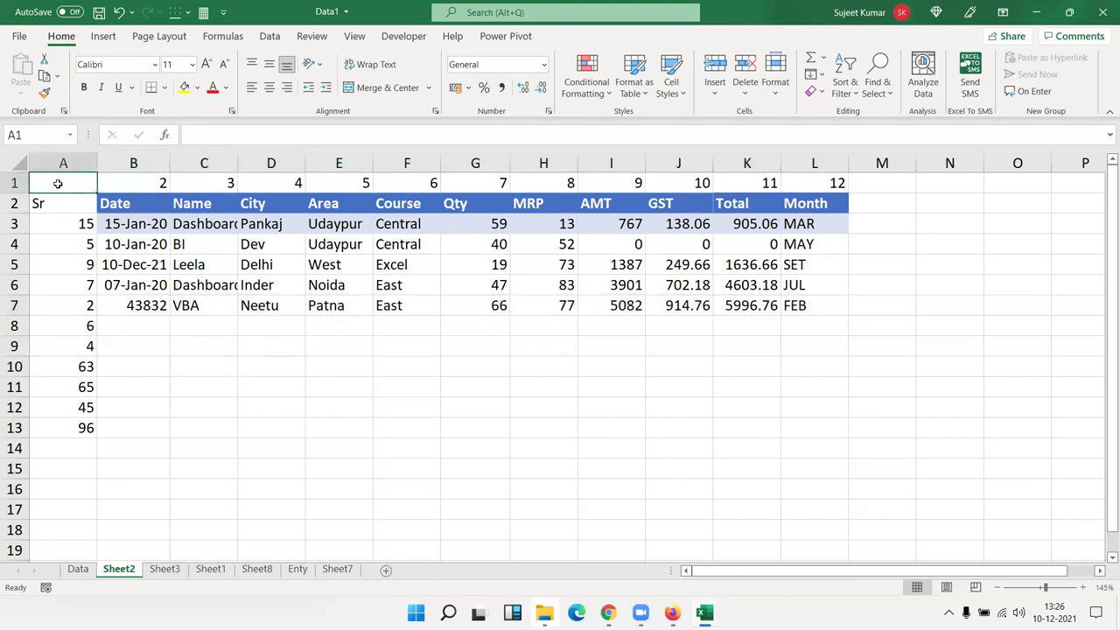
click(127, 182)
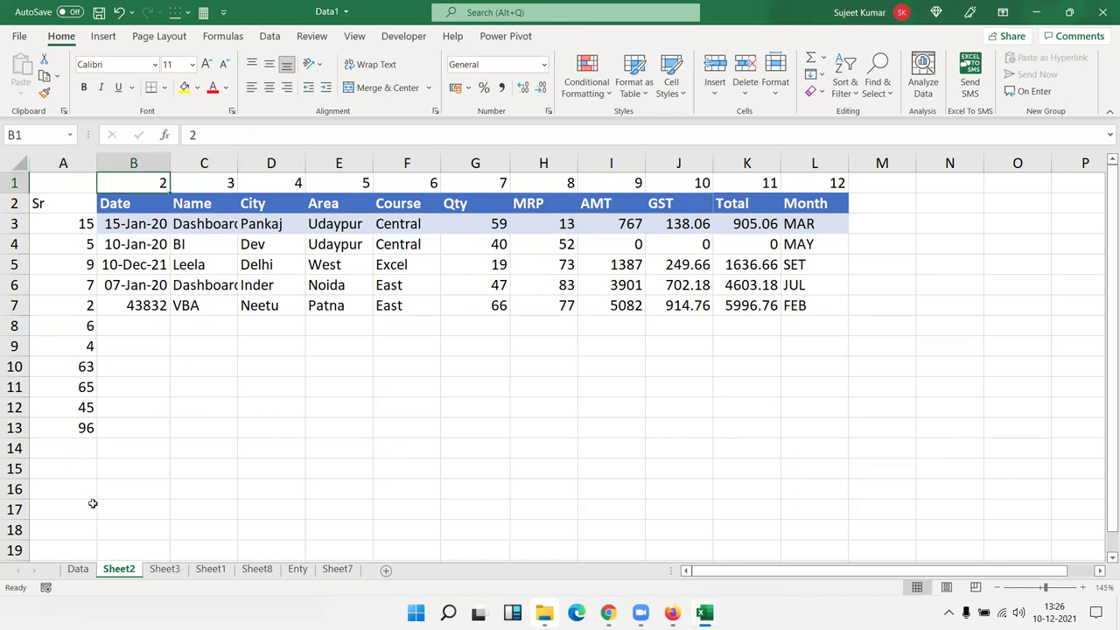
click(78, 570)
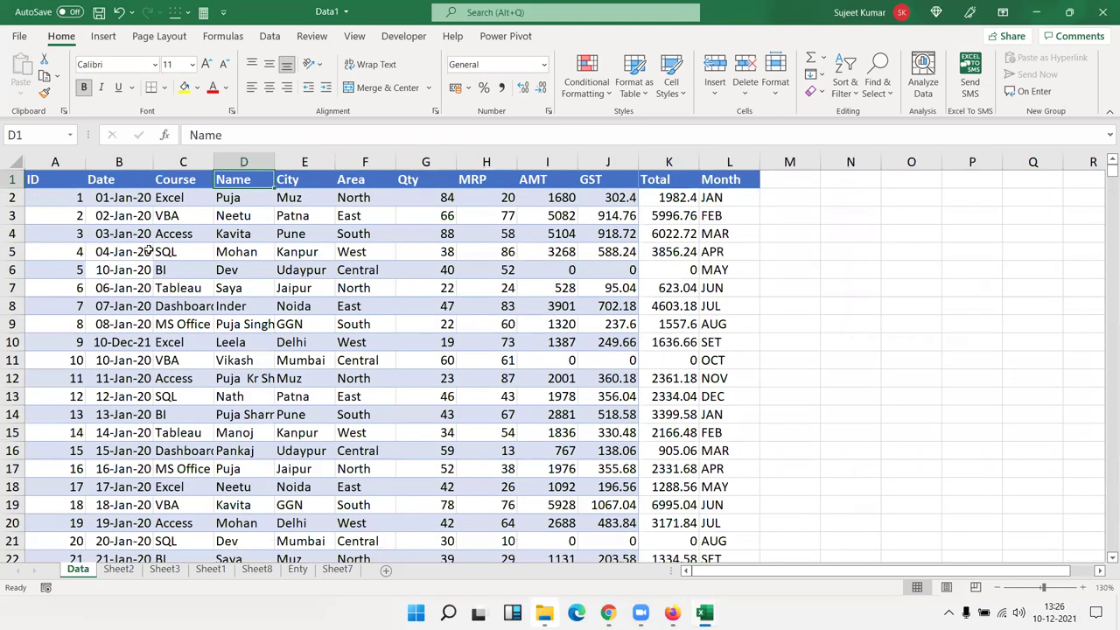
Step: Move column number 3 from C1 to F1, above Course, on Sheet2
click(189, 179)
key(ctrl+shift+Down)
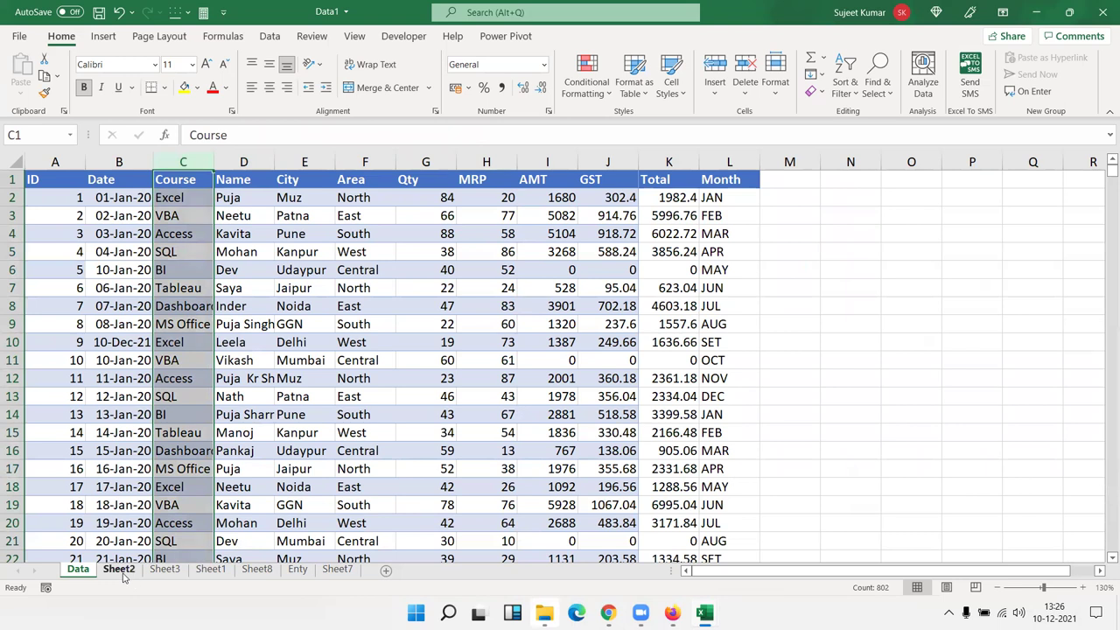
click(119, 570)
click(224, 181)
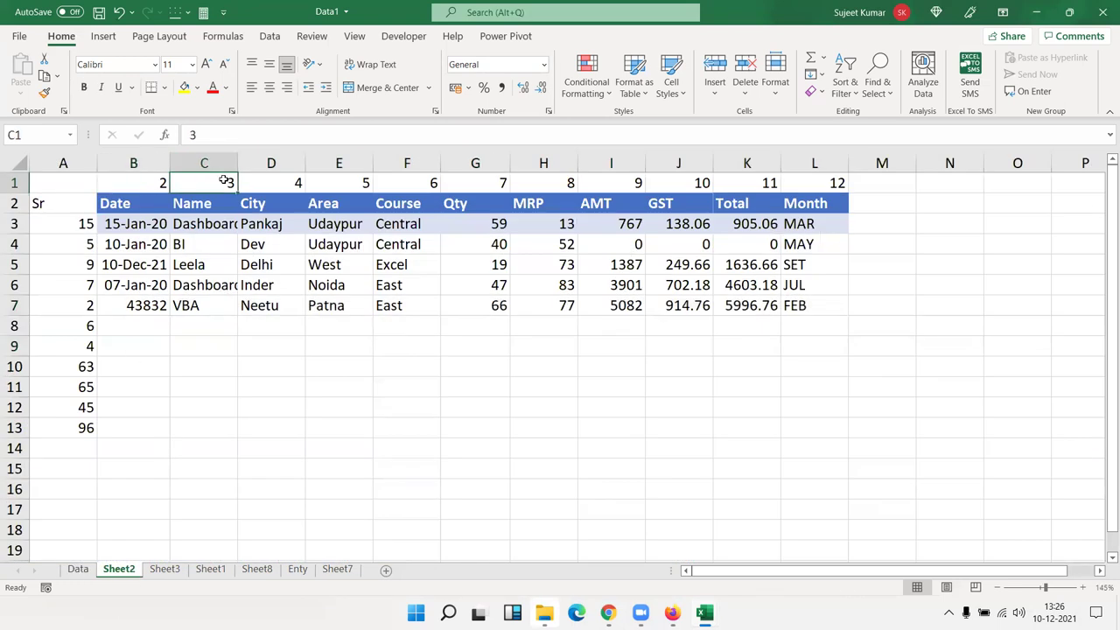
key(Delete)
key(Right)
key(Right)
key(Right)
key(Right)
key(Left)
text(3)
key(Return)
key(Left)
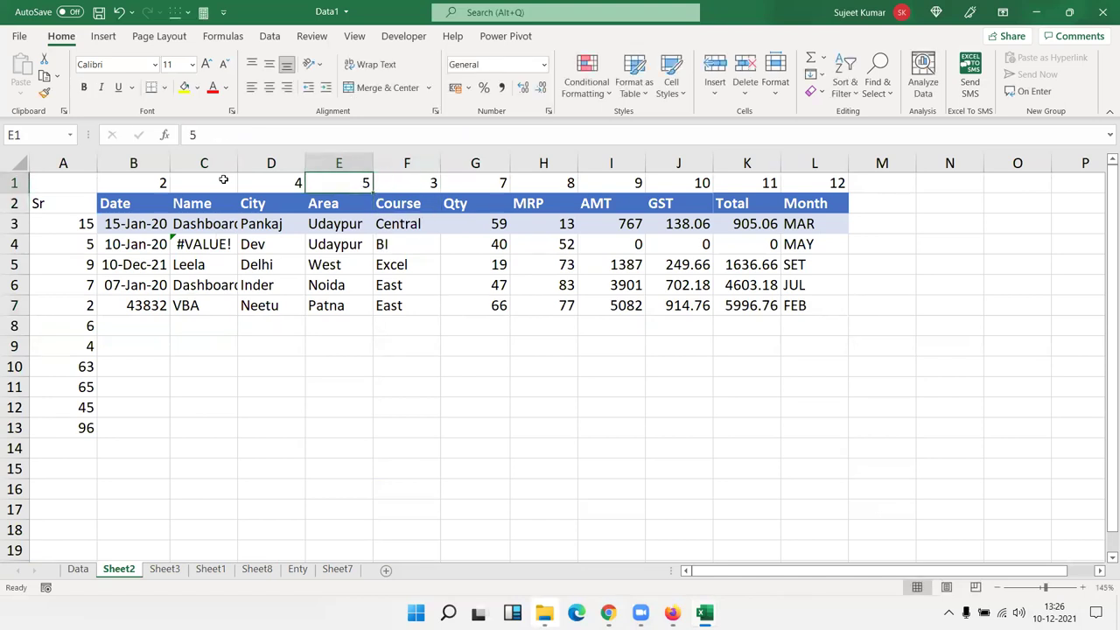
key(Left)
Step: After checking the Data sheet's column order, set C1, D1, E1 to 4, 5, 6
click(77, 568)
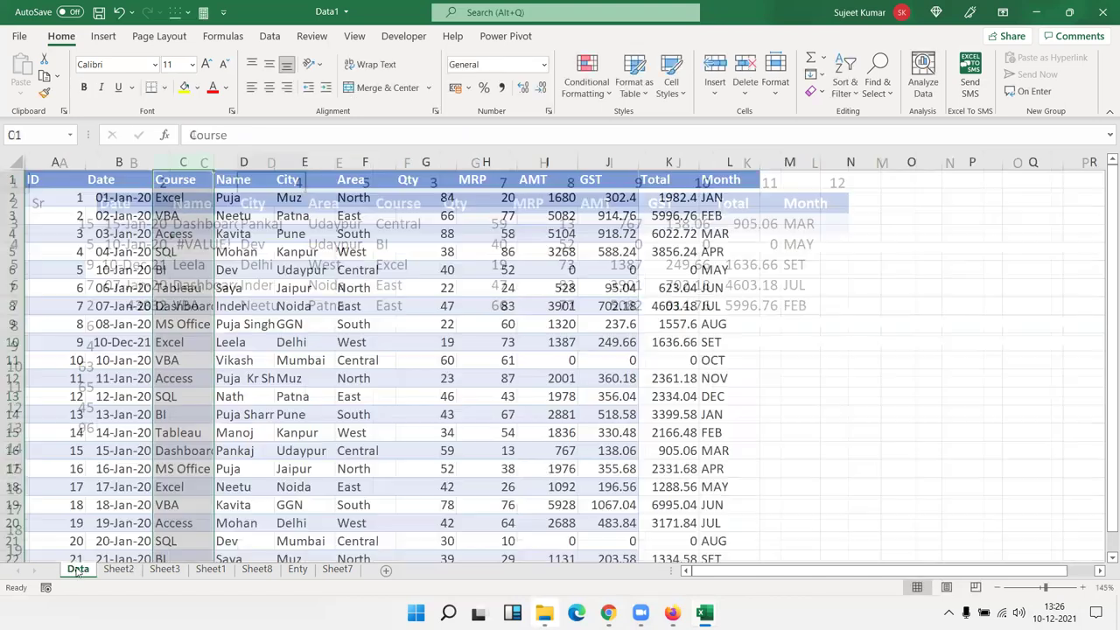
click(252, 178)
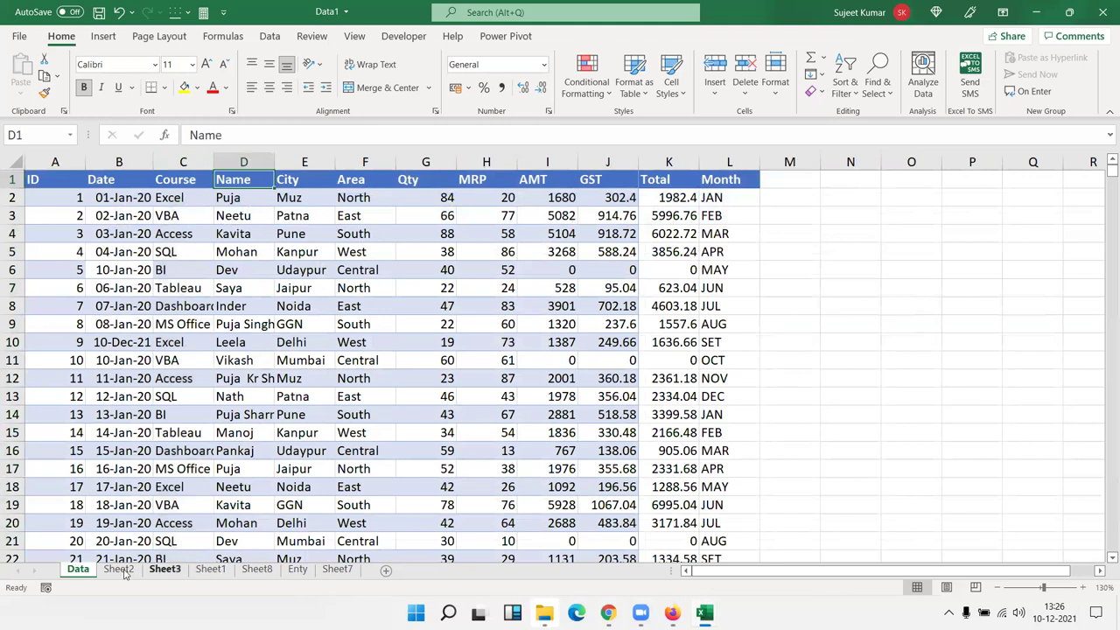
click(119, 569)
click(192, 182)
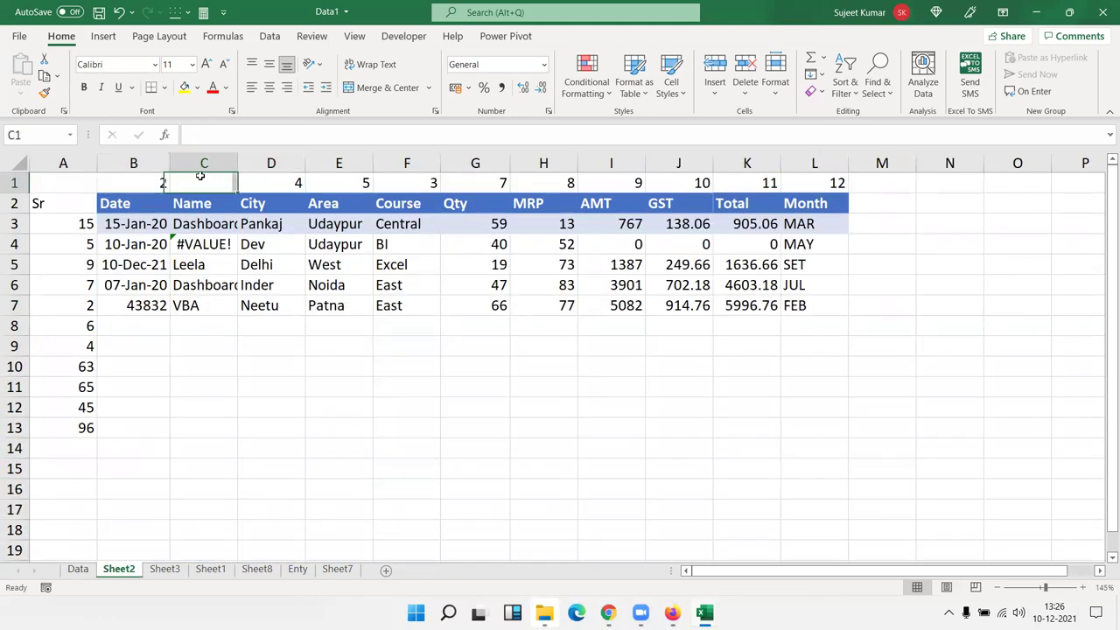
text(4)
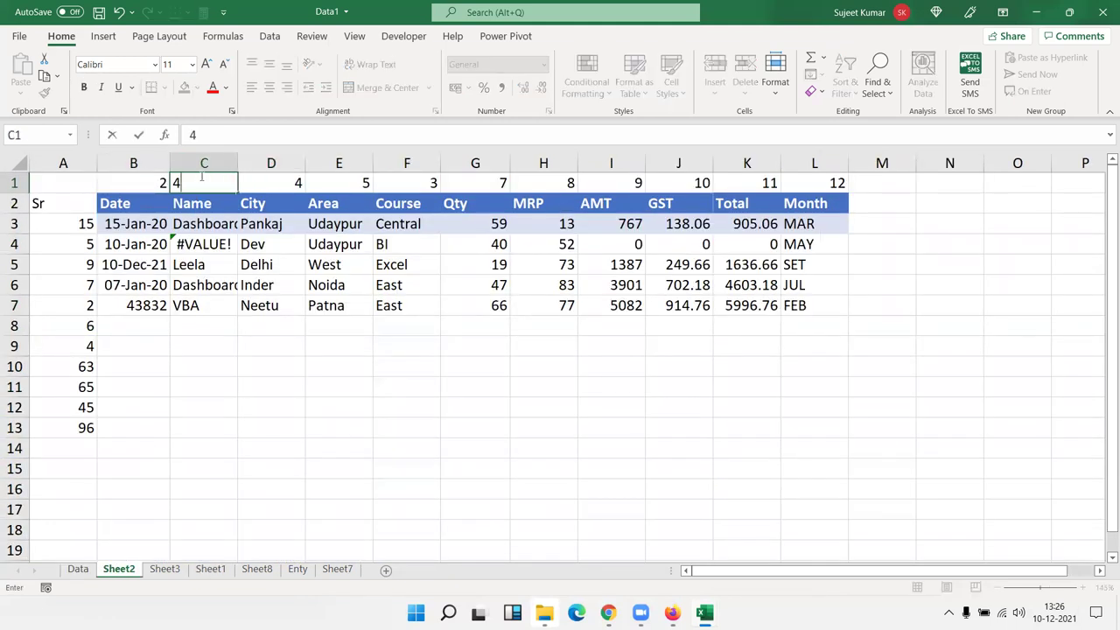
key(Tab)
text(5)
key(Tab)
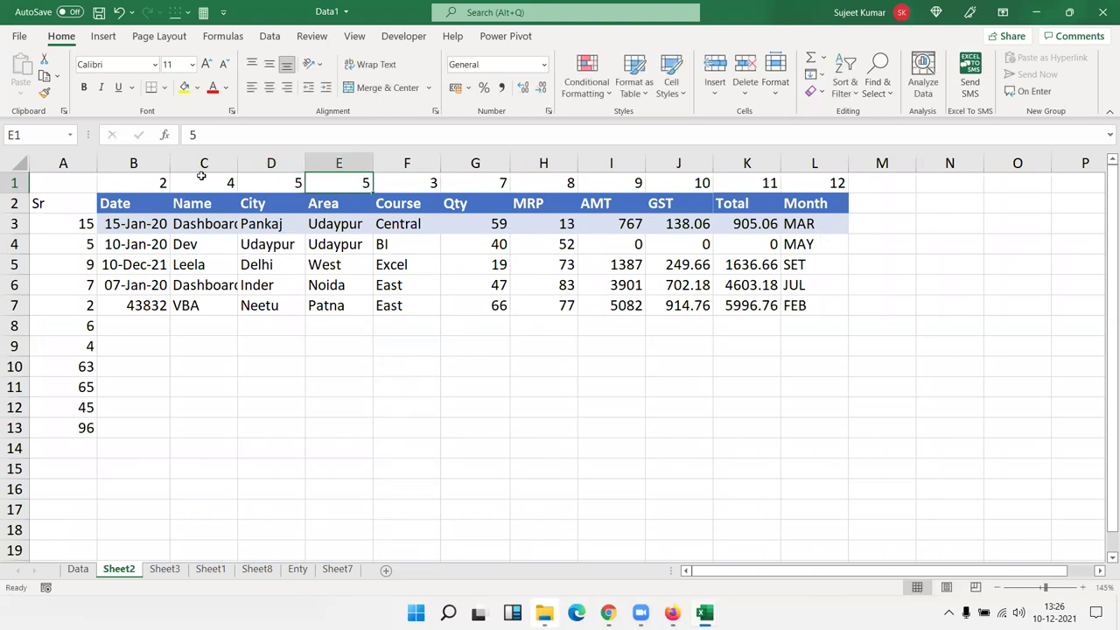
text(6)
key(Tab)
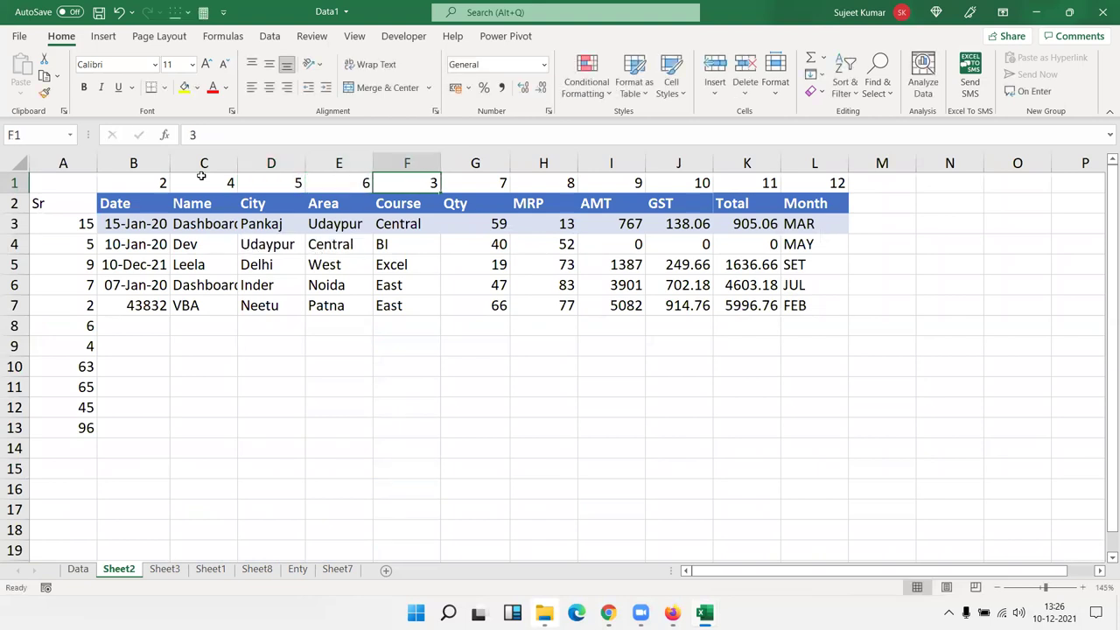
Step: Set G1 and H1 to 8 and 9 above Qty and MRP, then review row 1
key(Tab)
text(8)
key(Tab)
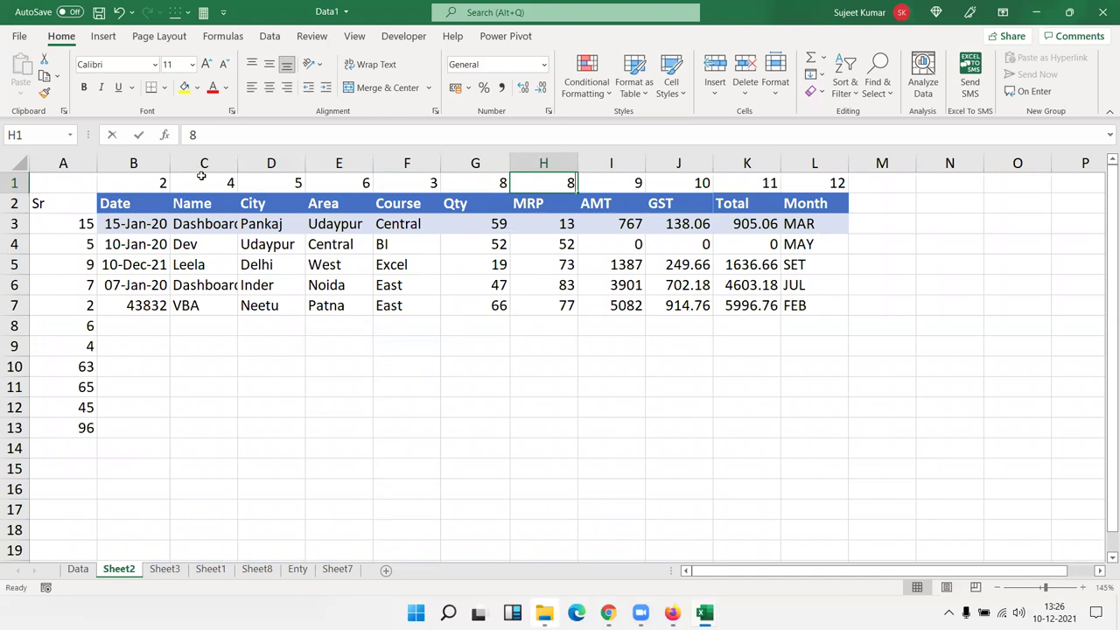
text(9)
key(Tab)
key(Left)
key(Left)
key(Left)
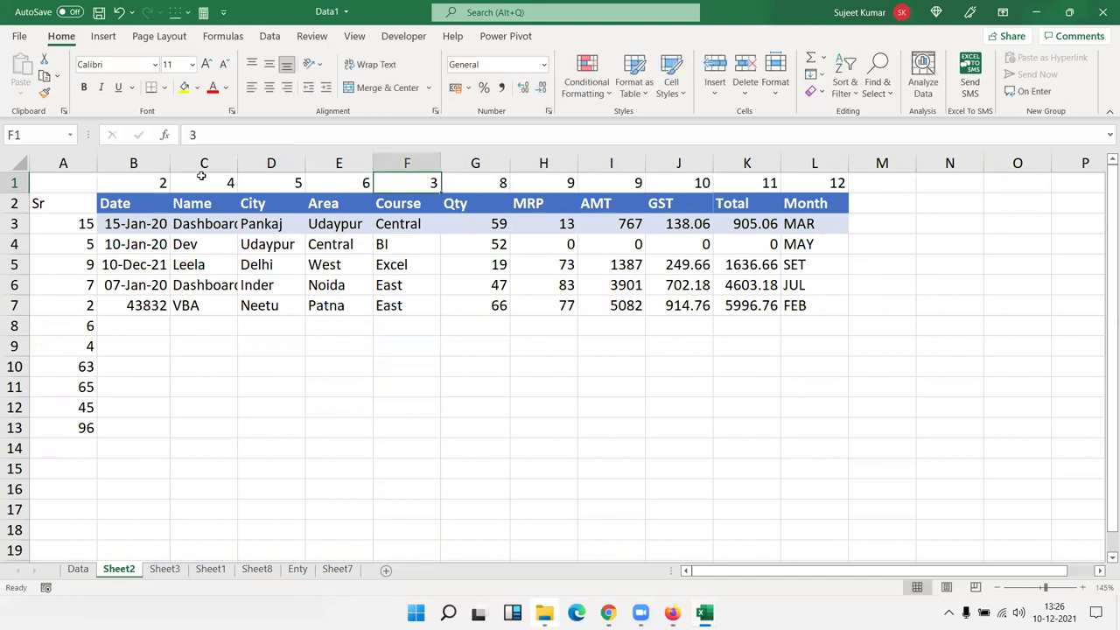
key(Left)
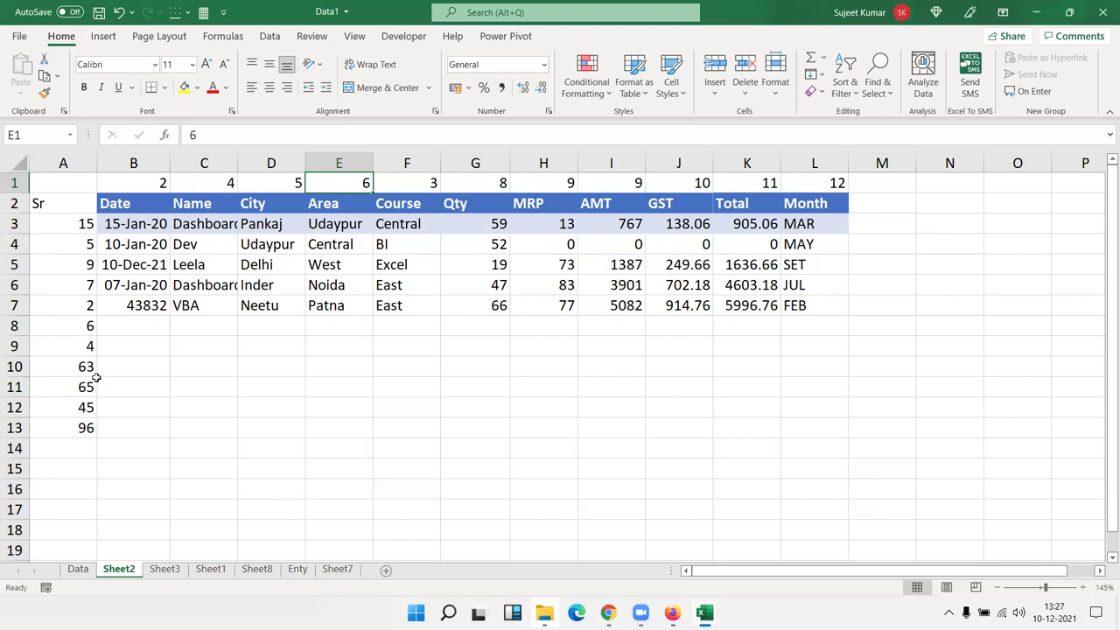
drag(160, 182, 825, 186)
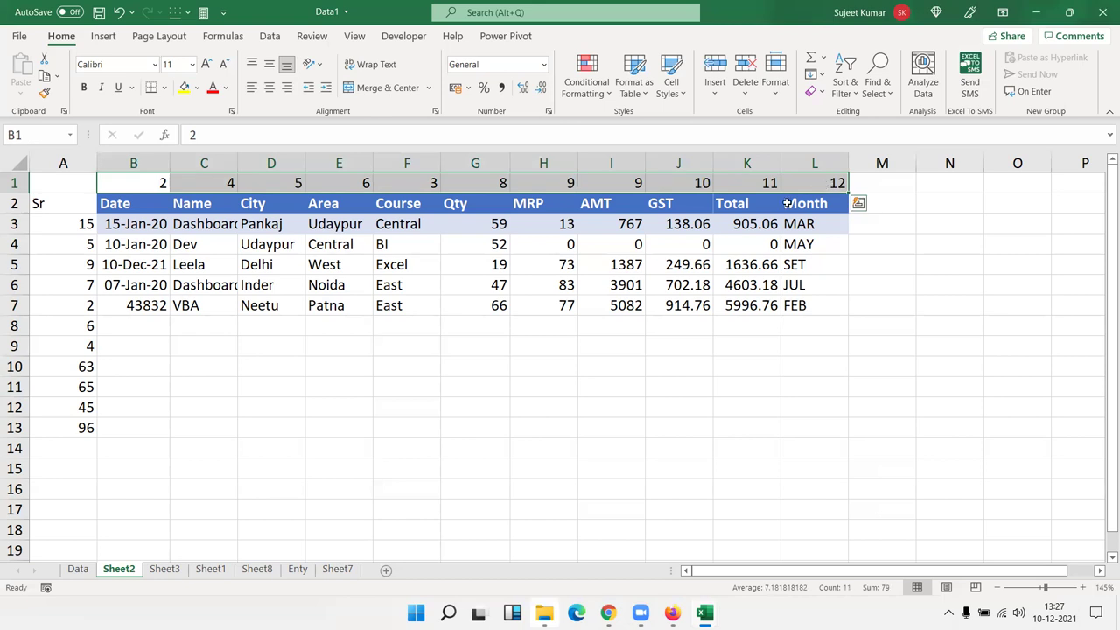
click(529, 301)
key(Delete)
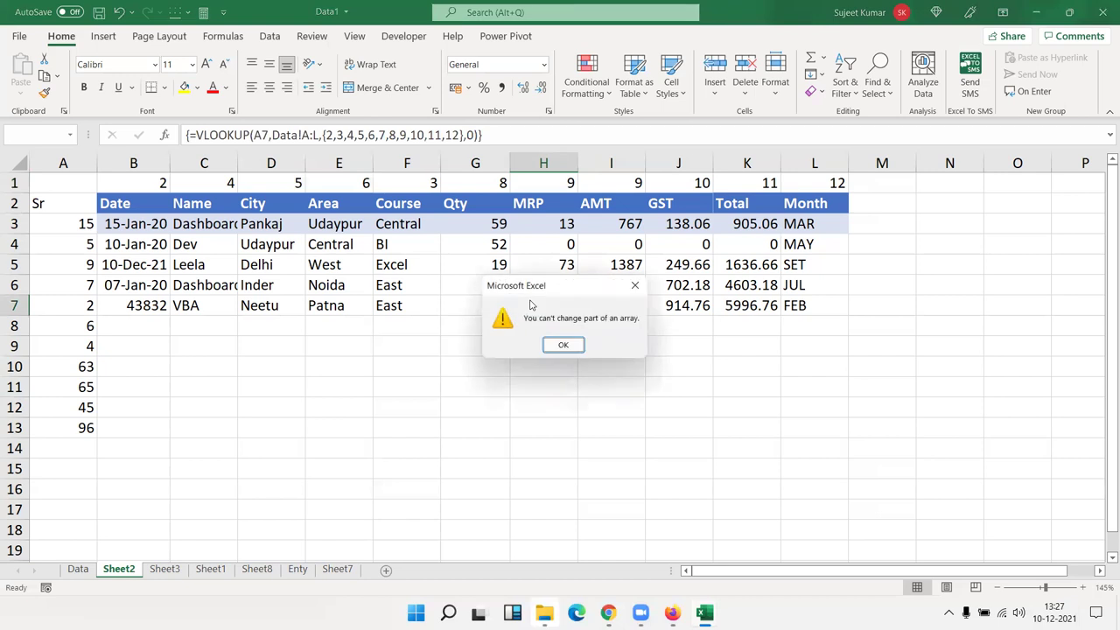
key(Escape)
key(Left)
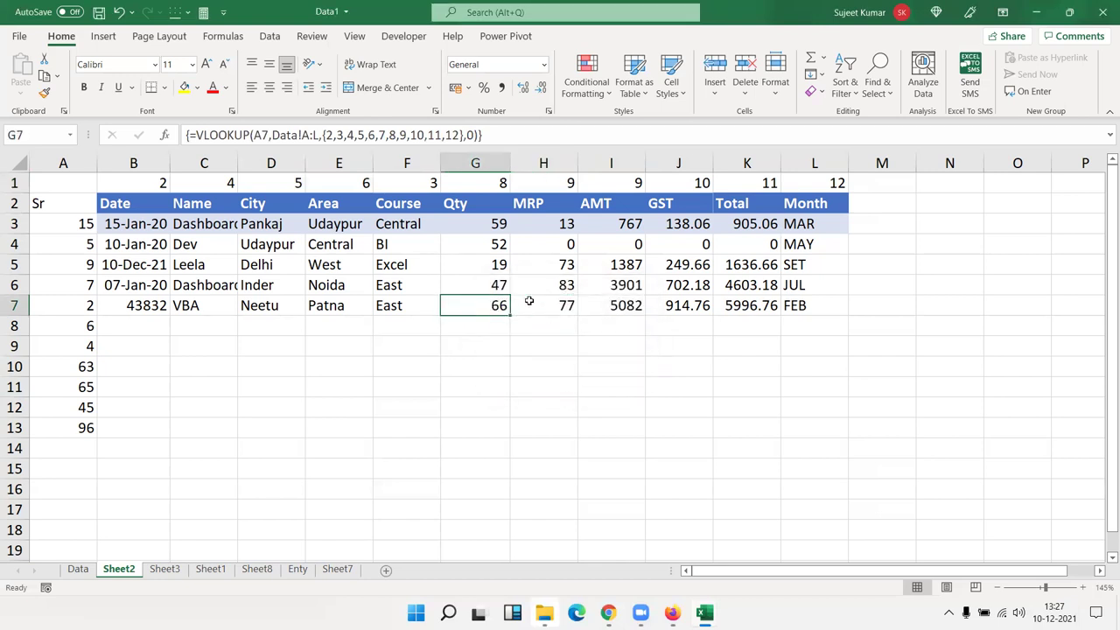
key(Down)
key(Up)
key(Delete)
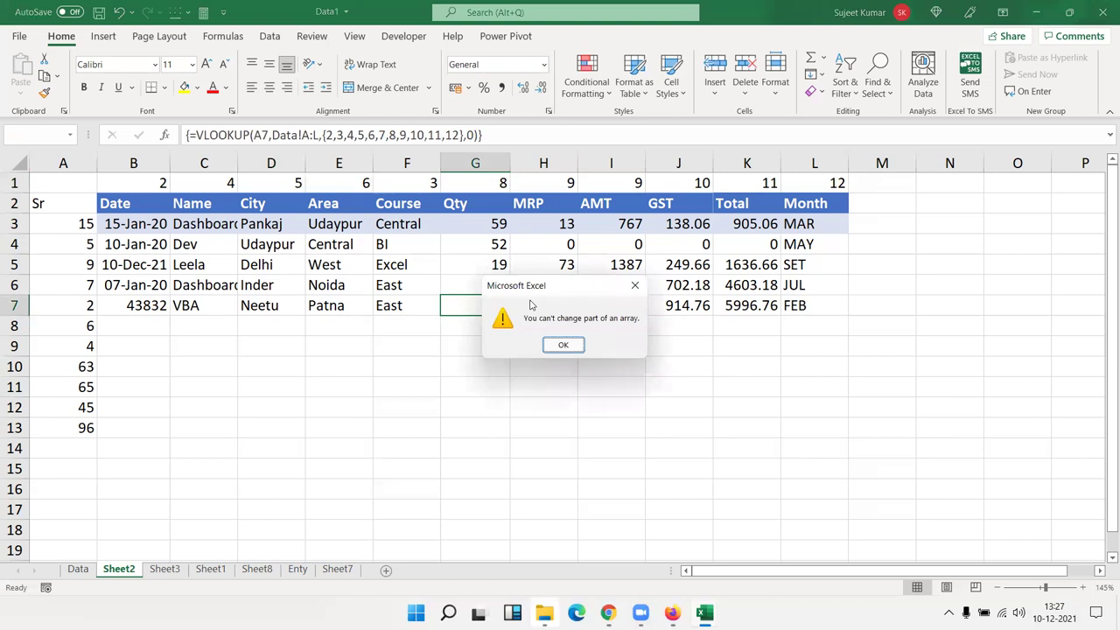
key(Escape)
key(Left)
key(Left)
key(Left)
key(Left)
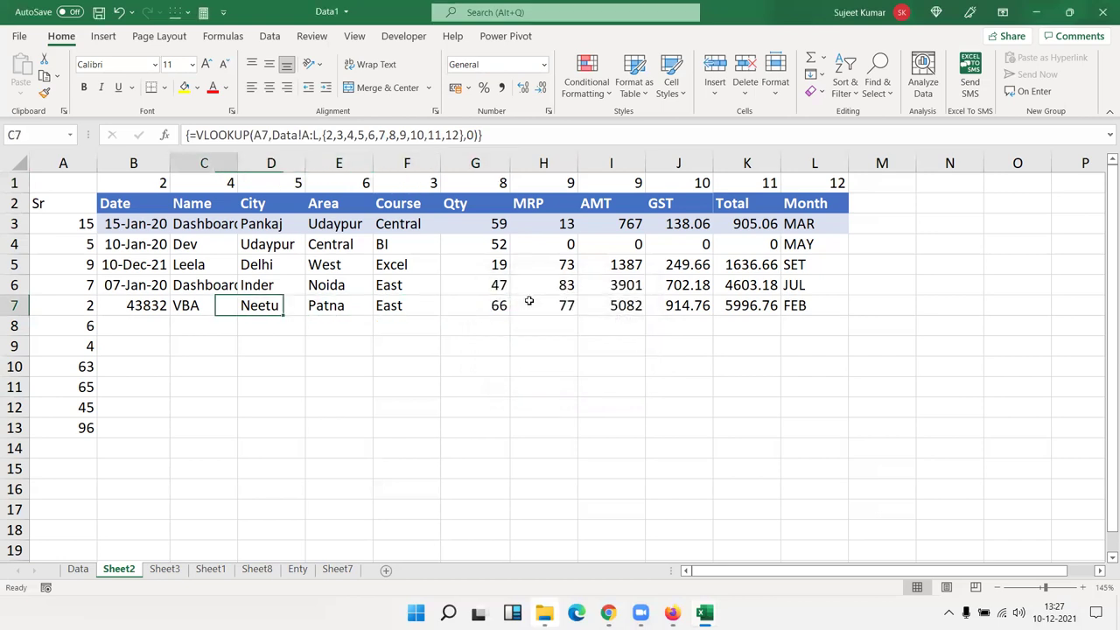
key(Left)
key(Right)
key(Right)
key(Right)
key(Right)
key(Right)
key(Right)
key(Right)
key(Right)
key(Right)
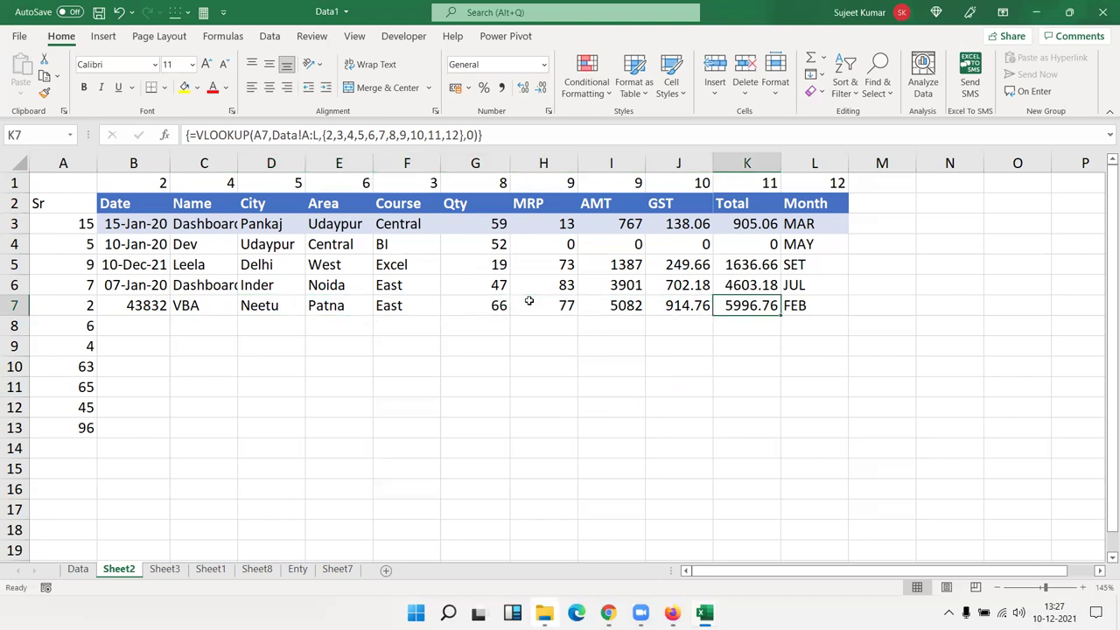
Step: Copy the Date, Area, MRP and Total headers into row 12 starting at C12
click(166, 203)
ctrl+click(314, 206)
ctrl+click(541, 203)
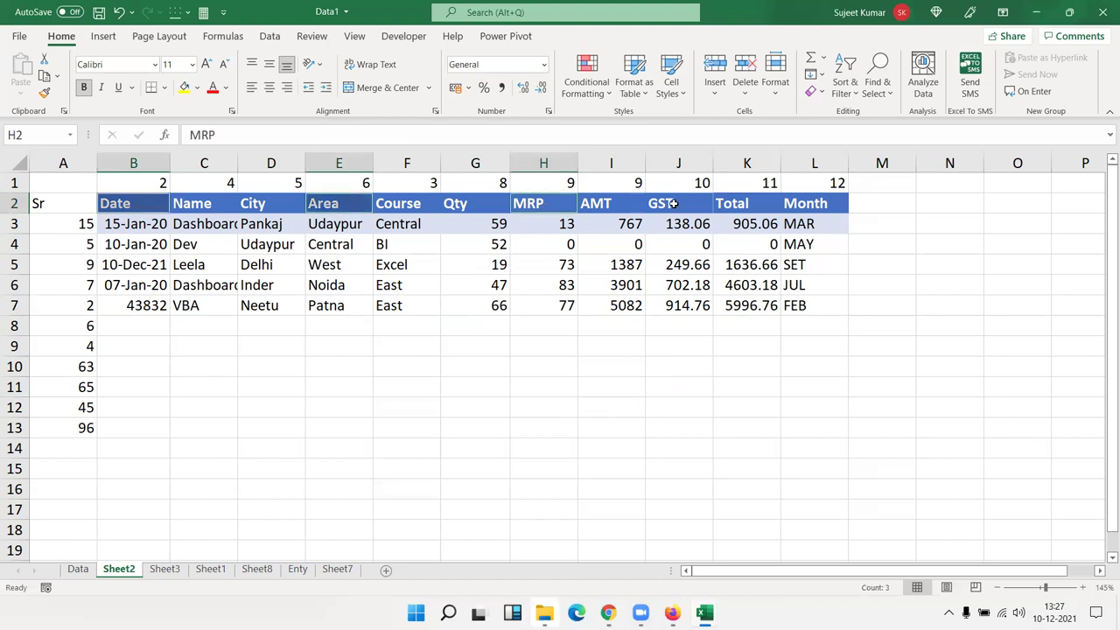
ctrl+click(742, 203)
key(ctrl+c)
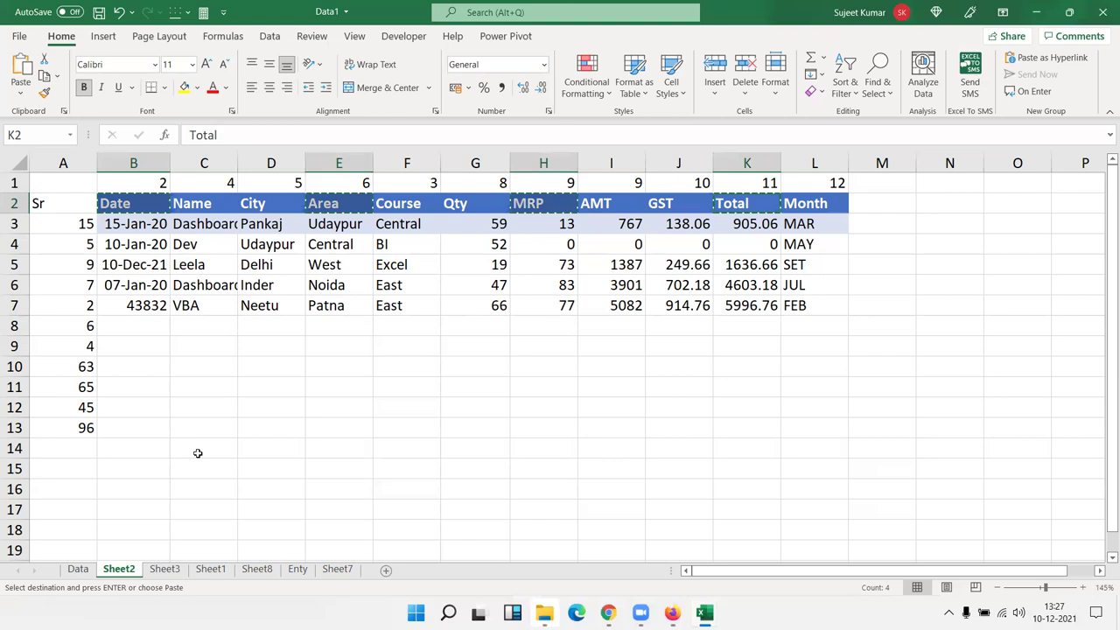
click(204, 406)
key(ctrl+v)
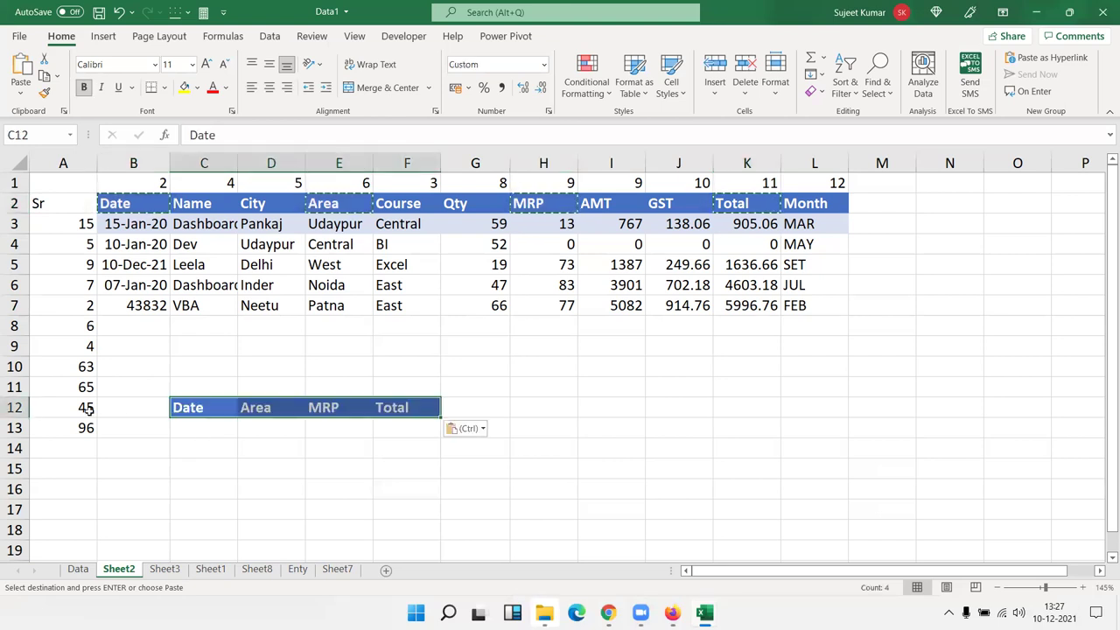
Step: Clear the leftover ID numbers in A10:A13
drag(75, 368, 78, 409)
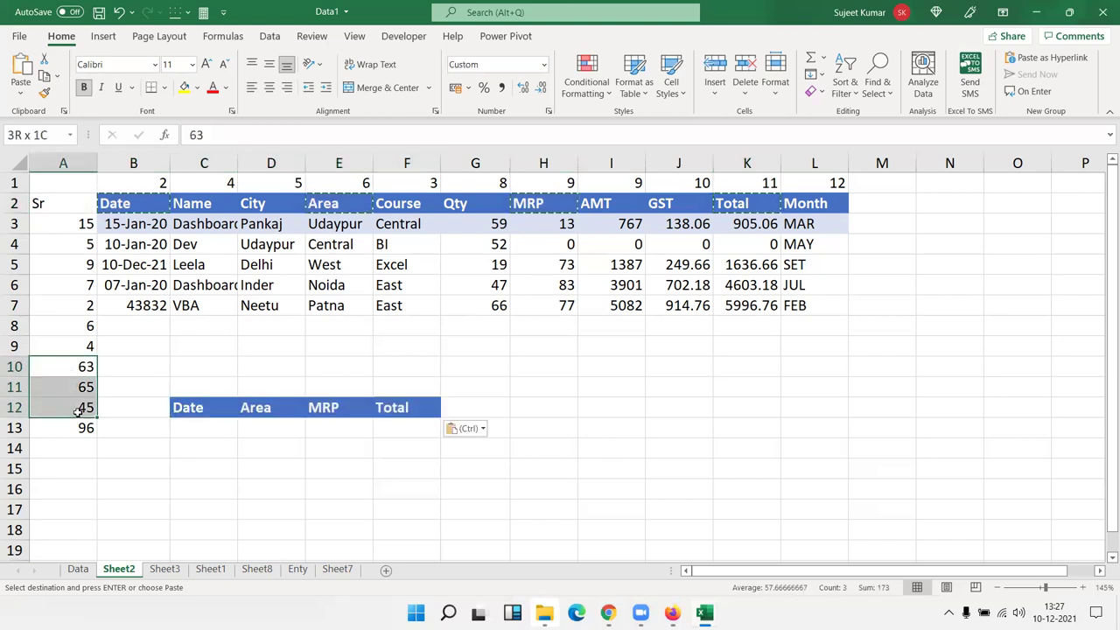
key(shift+Down)
key(Delete)
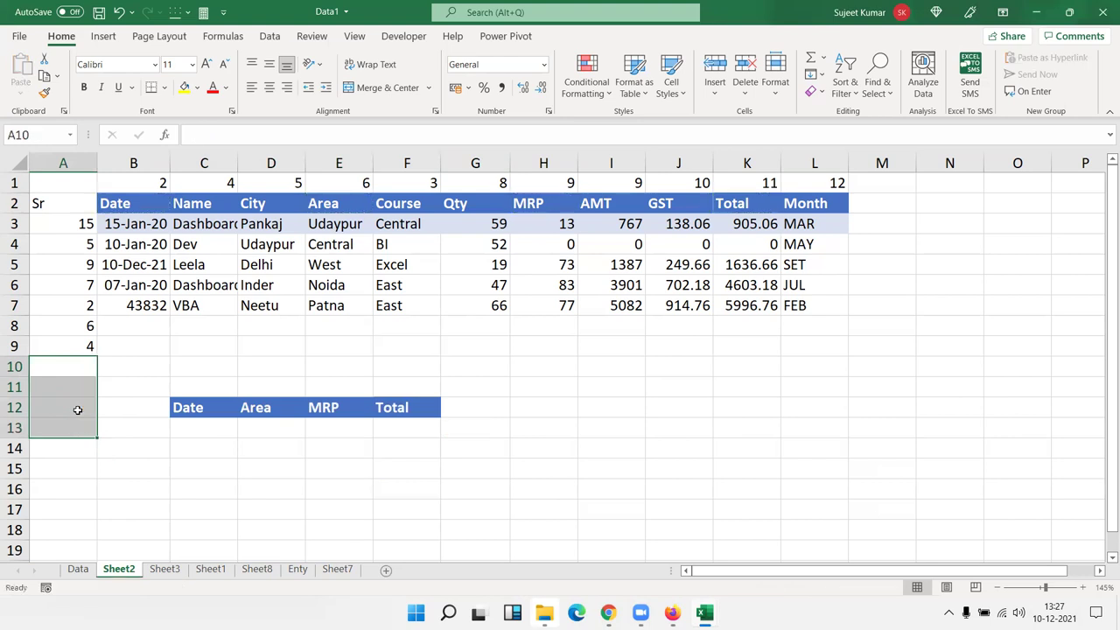
Step: Label A12 as ID and enter 45 in A13 as the lookup ID
key(Right)
key(Right)
key(Down)
key(Down)
key(Left)
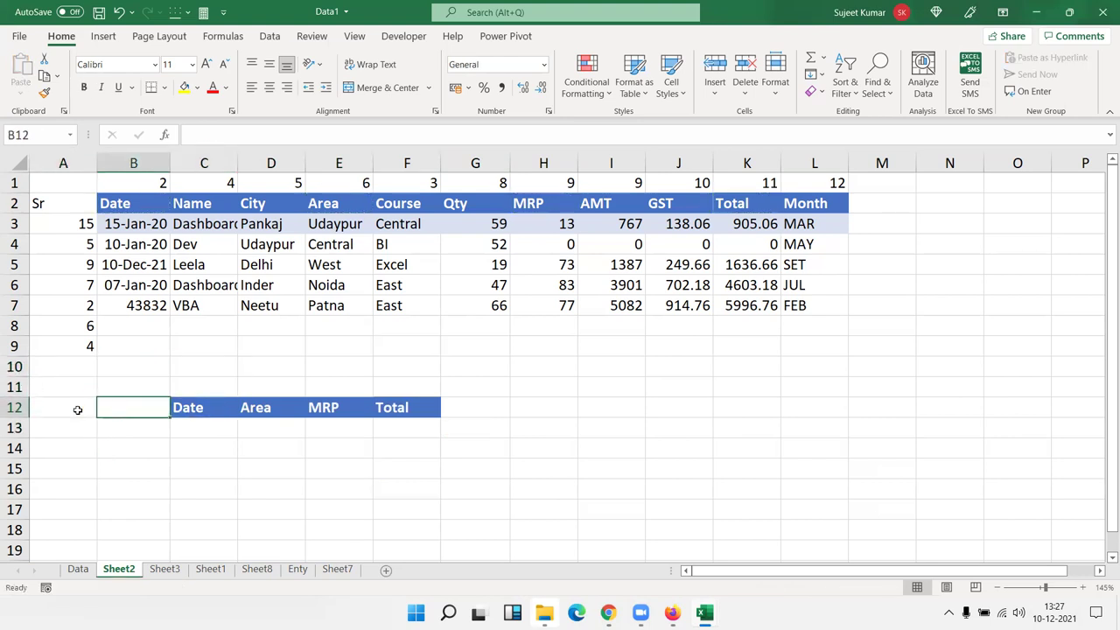
text(I)
key(Escape)
key(Left)
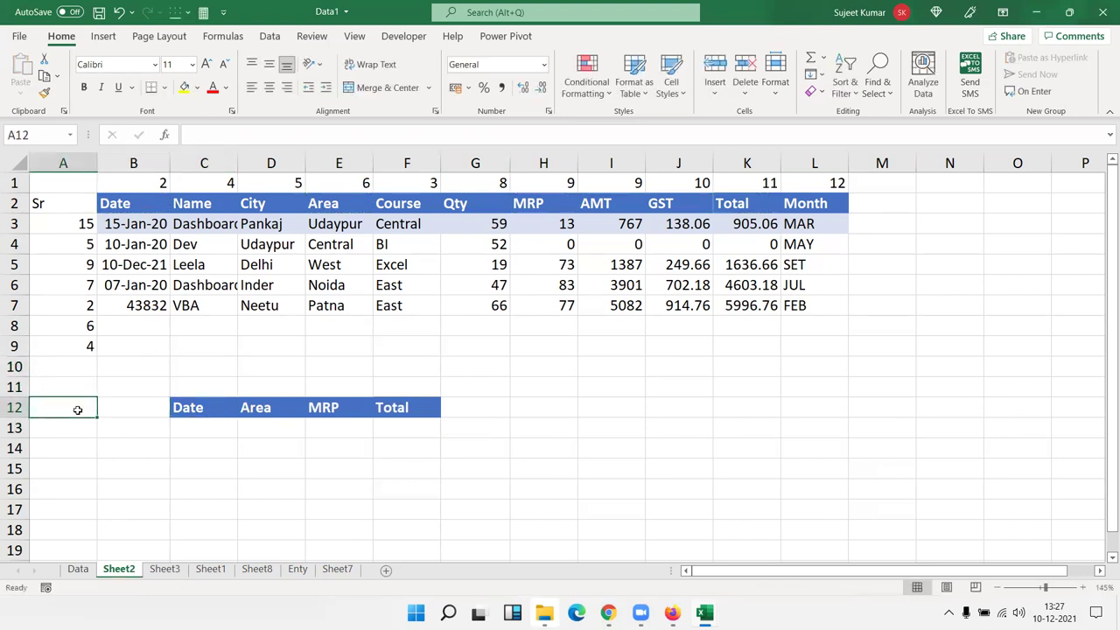
text(ID)
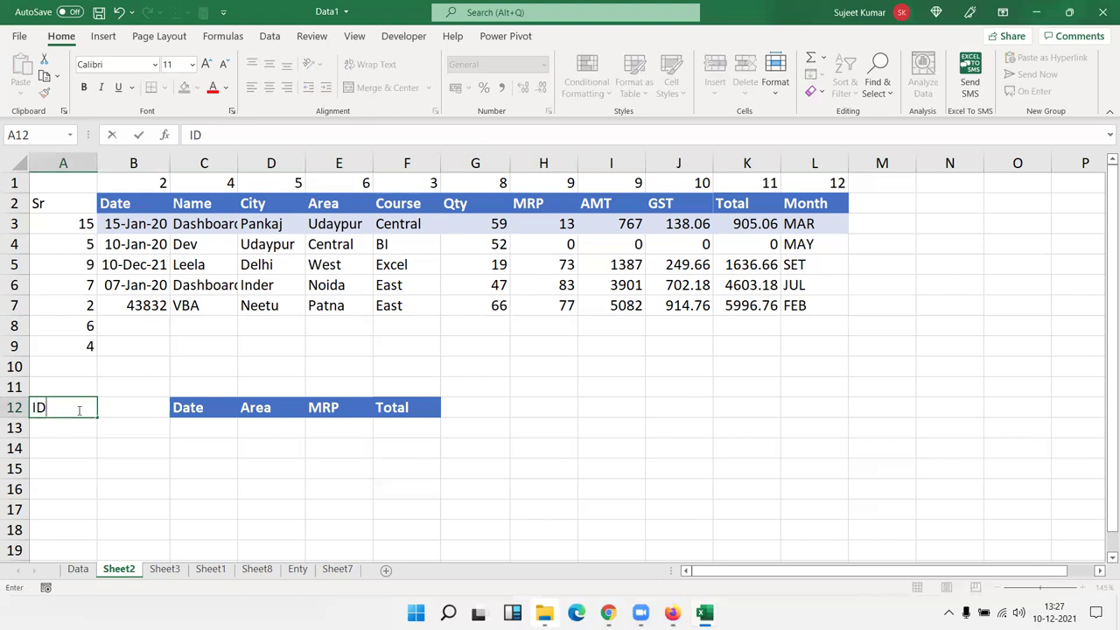
key(Right)
key(Right)
key(Down)
key(Left)
key(Left)
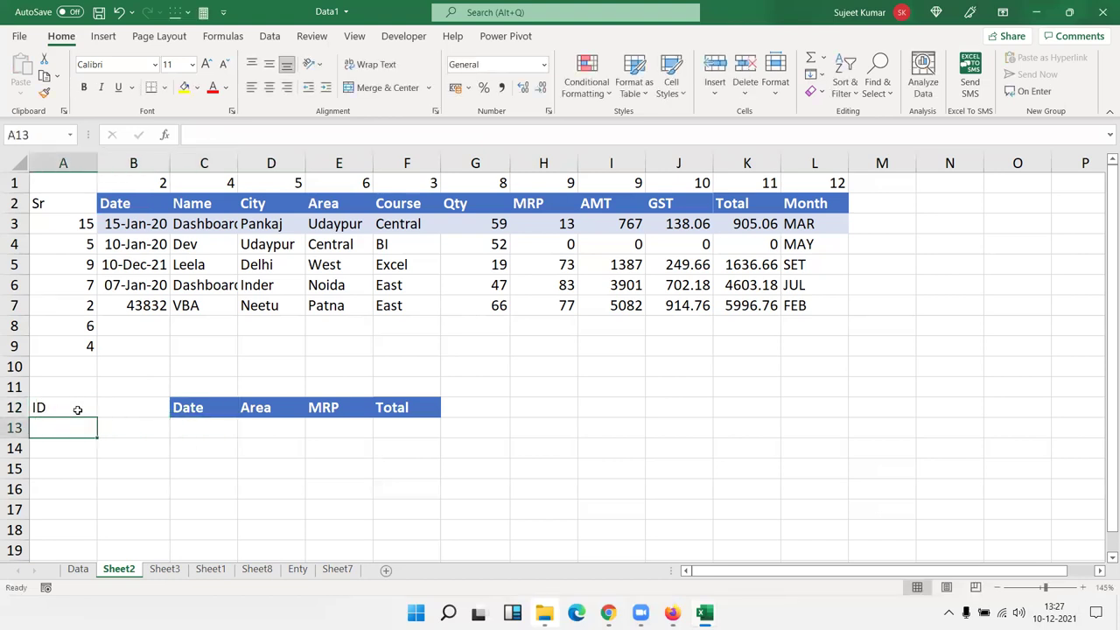
text(45)
key(Right)
key(Right)
key(Right)
key(Left)
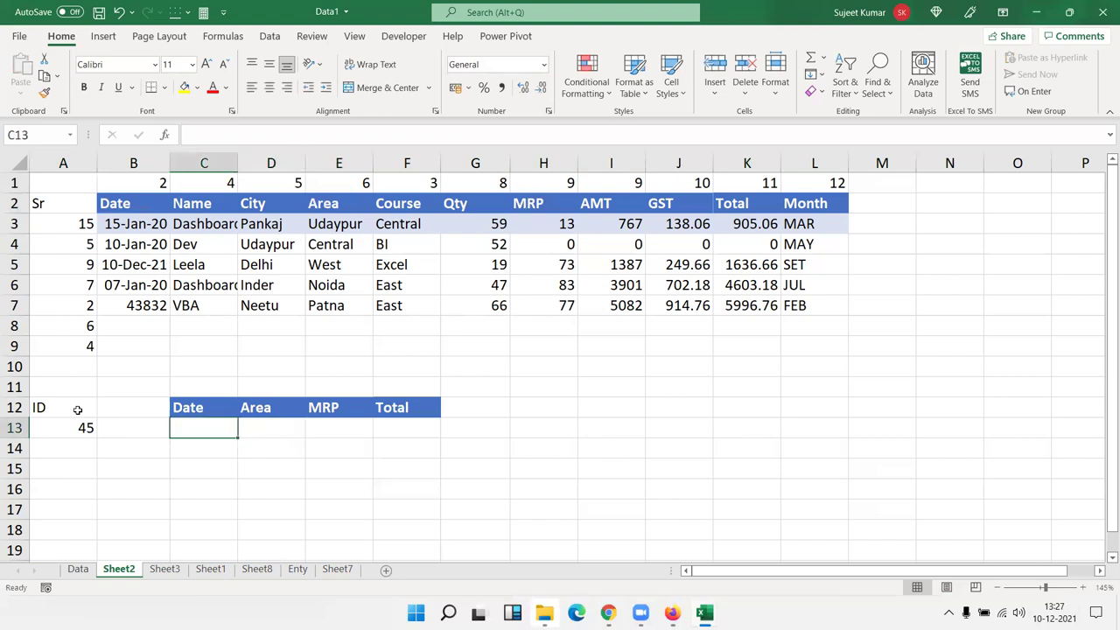
key(Up)
key(Down)
key(Up)
key(Up)
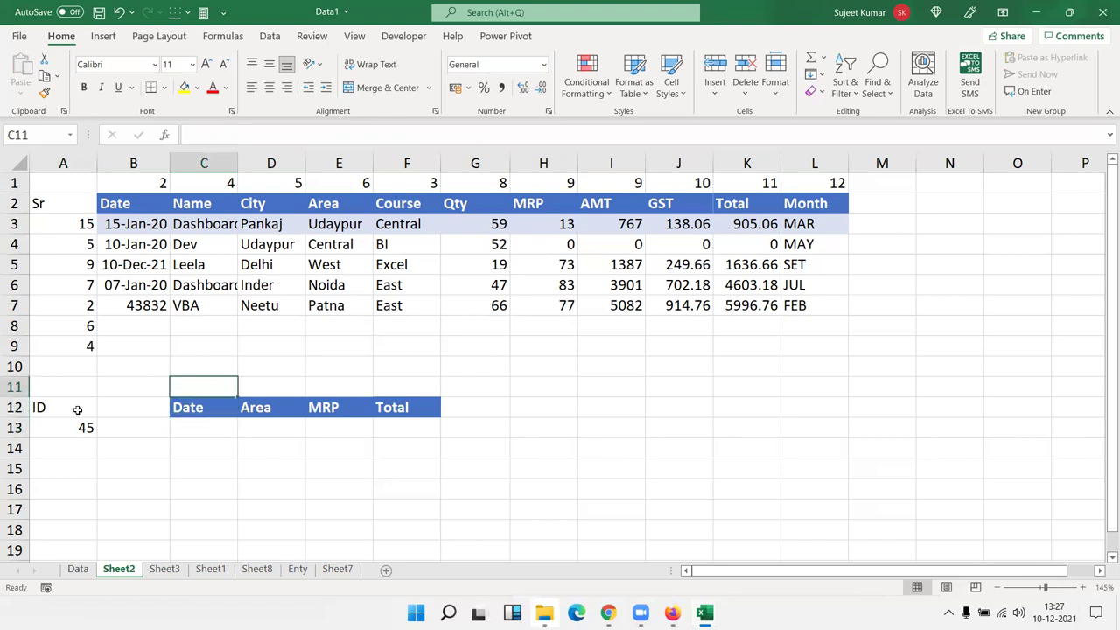
Step: Enter =MATCH(C12,Data!A1:L1,0) in C11 to find the Date header's column position
text(=mat)
key(Tab)
key(Down)
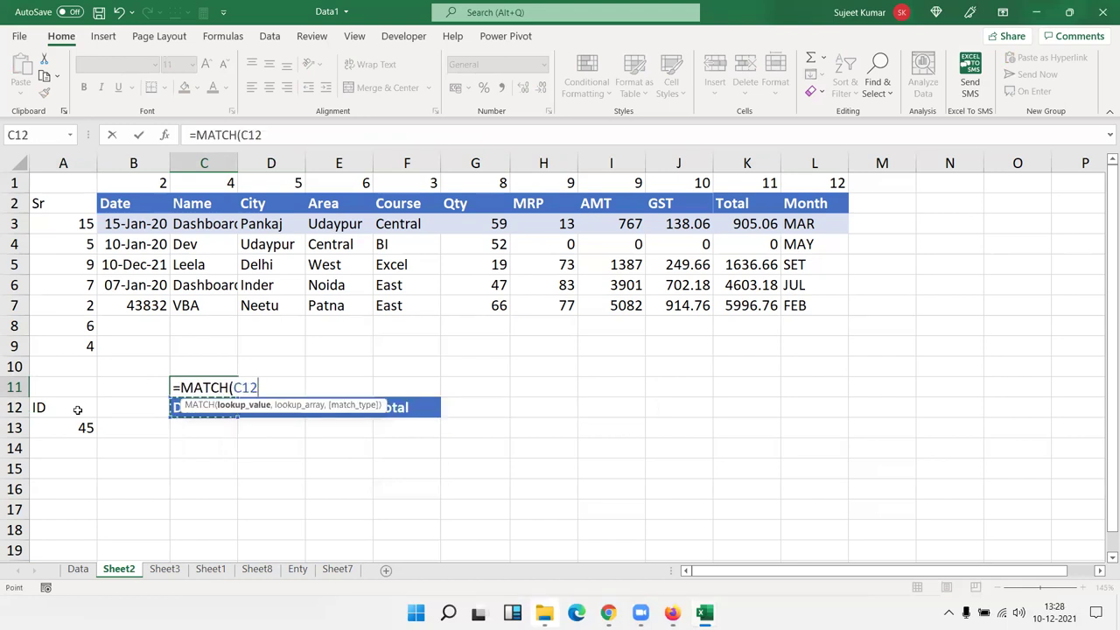
text(,)
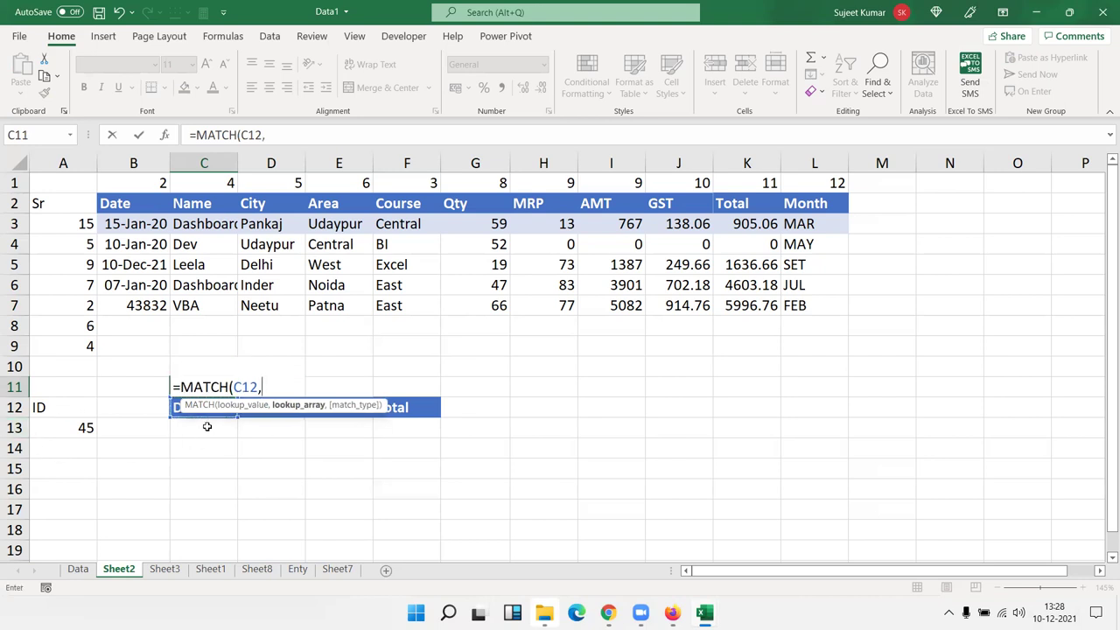
click(77, 570)
drag(39, 179, 713, 171)
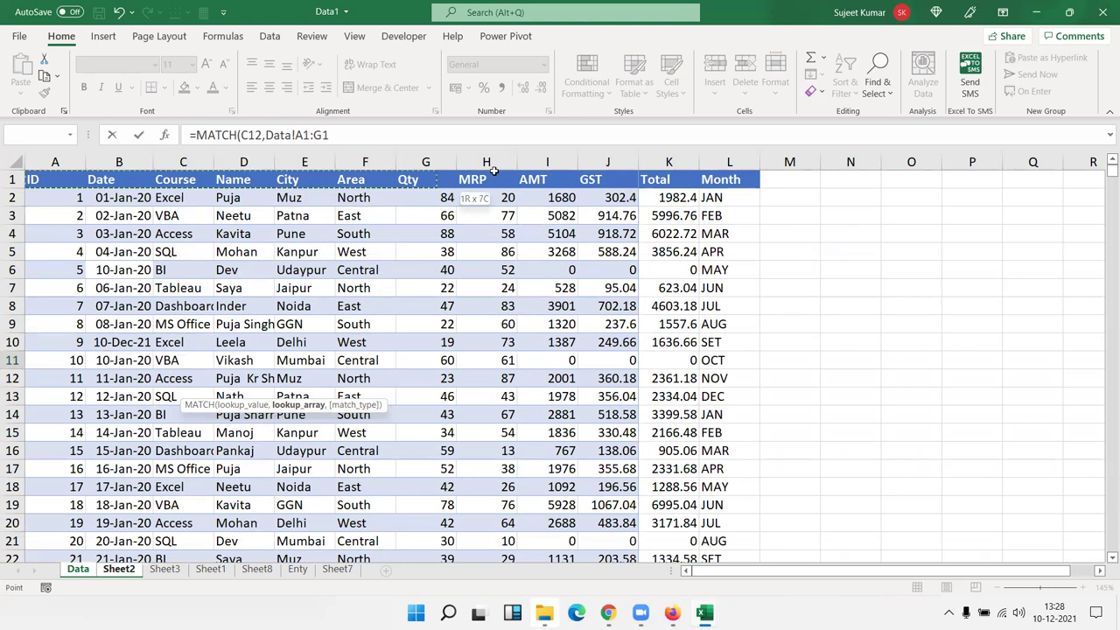
text(,0)
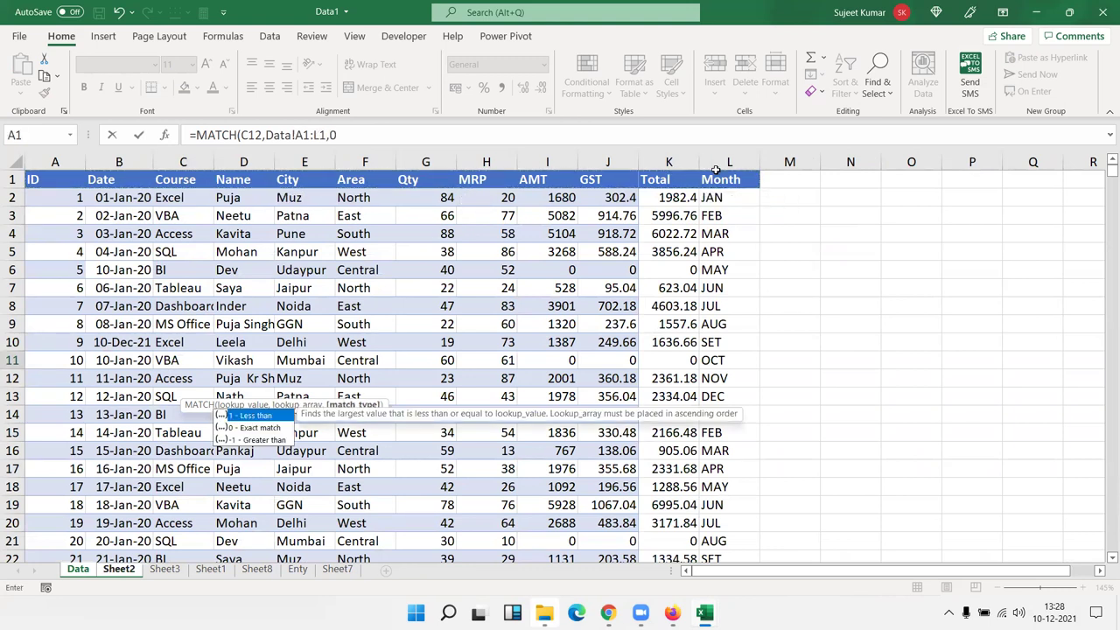
key(Return)
key(Up)
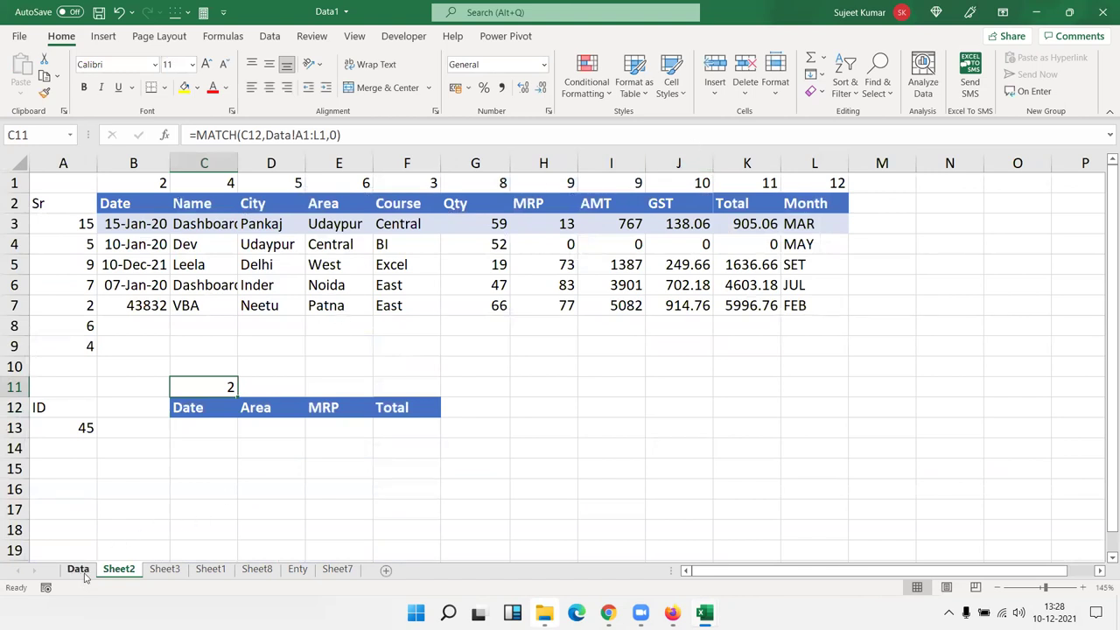
Step: Anchor the references as C$12 and Data!$A$1:$L$1, then fill the MATCH across to F11
double_click(230, 386)
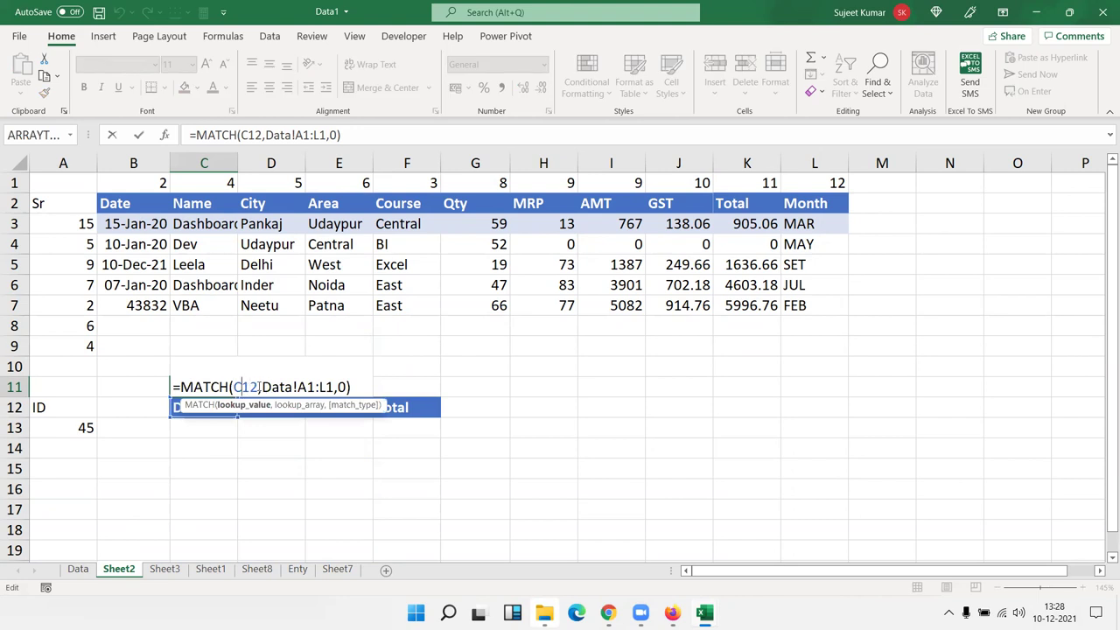
text($)
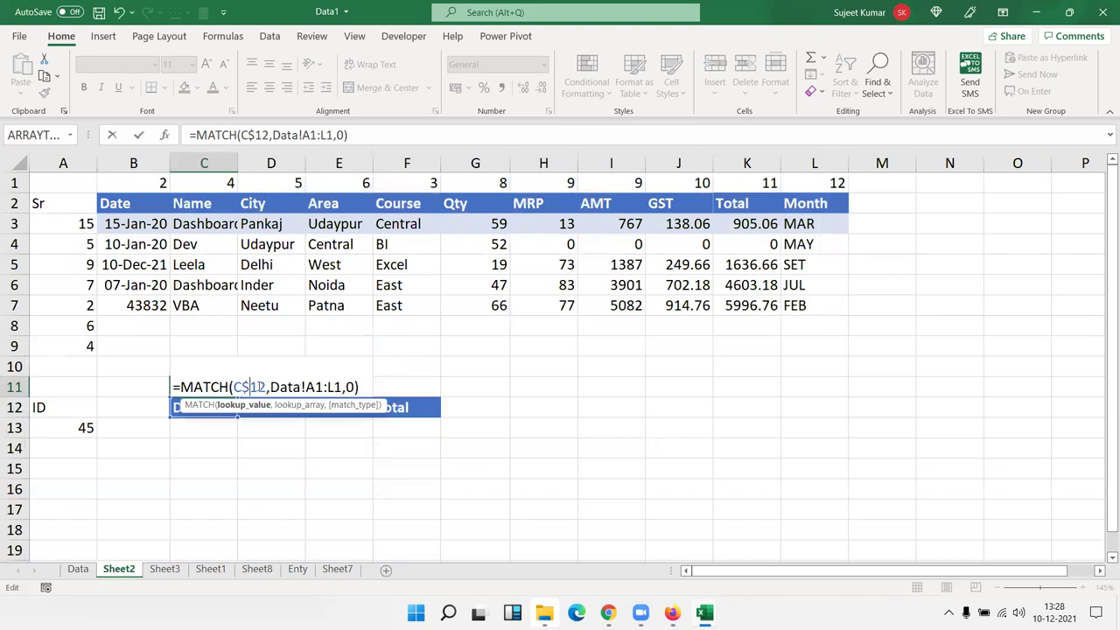
click(315, 387)
key(F4)
click(350, 387)
key(F4)
key(Return)
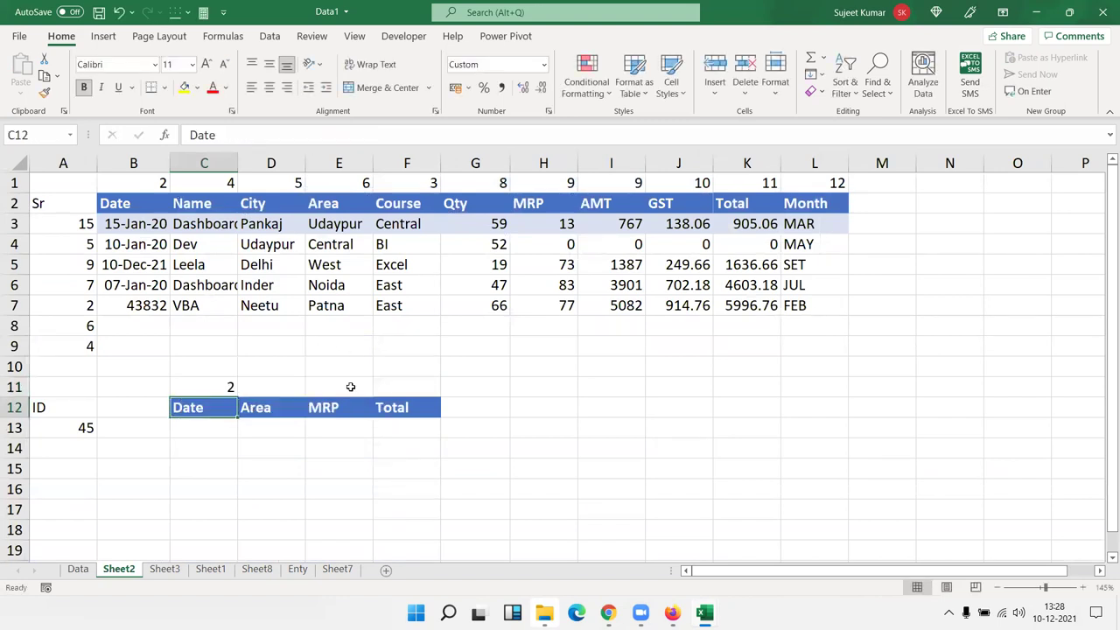
key(Up)
drag(245, 402, 411, 418)
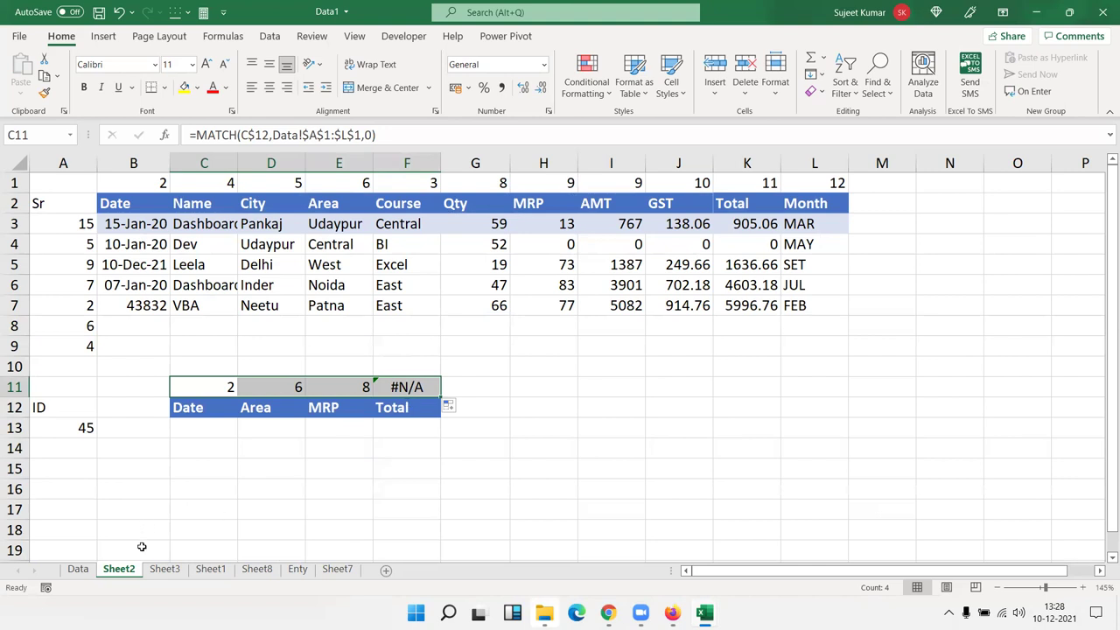
Step: Copy the Total heading from Data!K1 into Sheet2 cell F12, so F11's MATCH returns 11
click(81, 569)
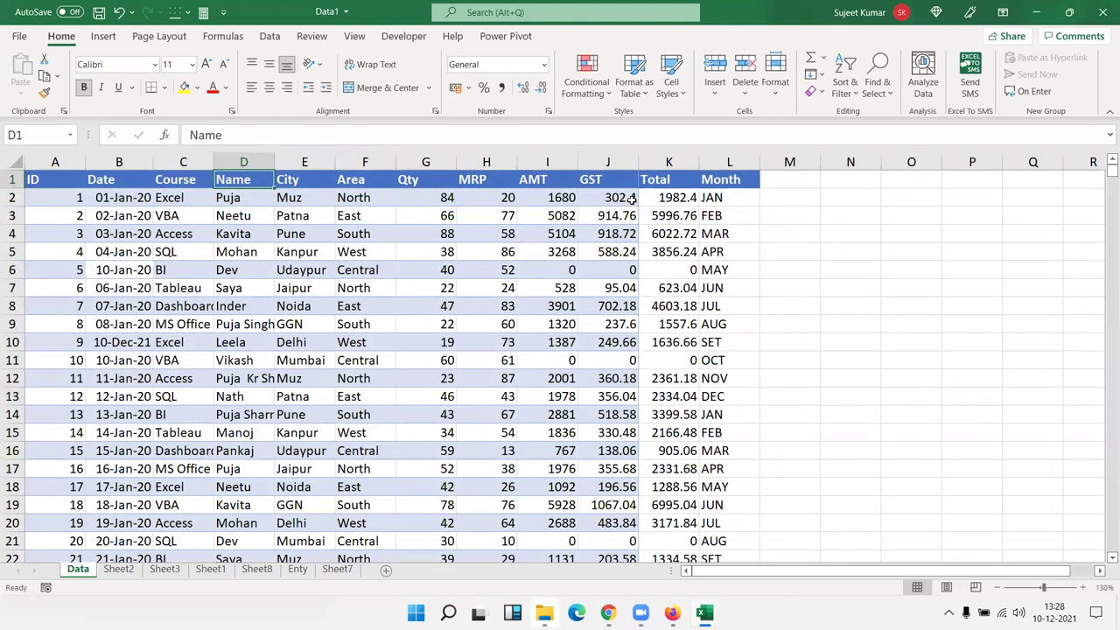
double_click(692, 178)
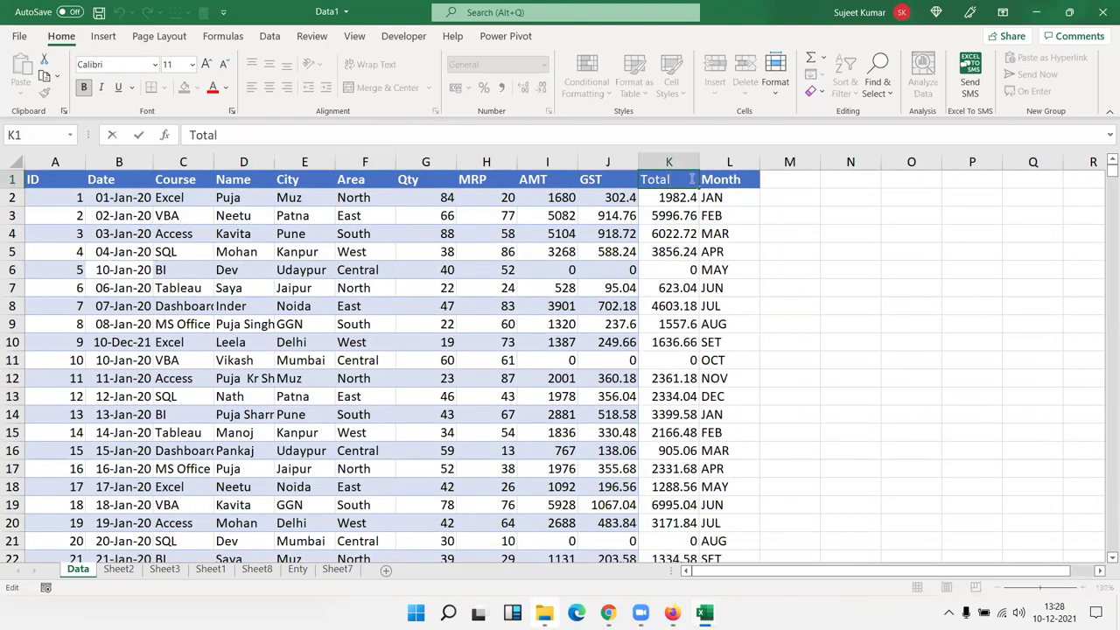
key(Escape)
key(ctrl+c)
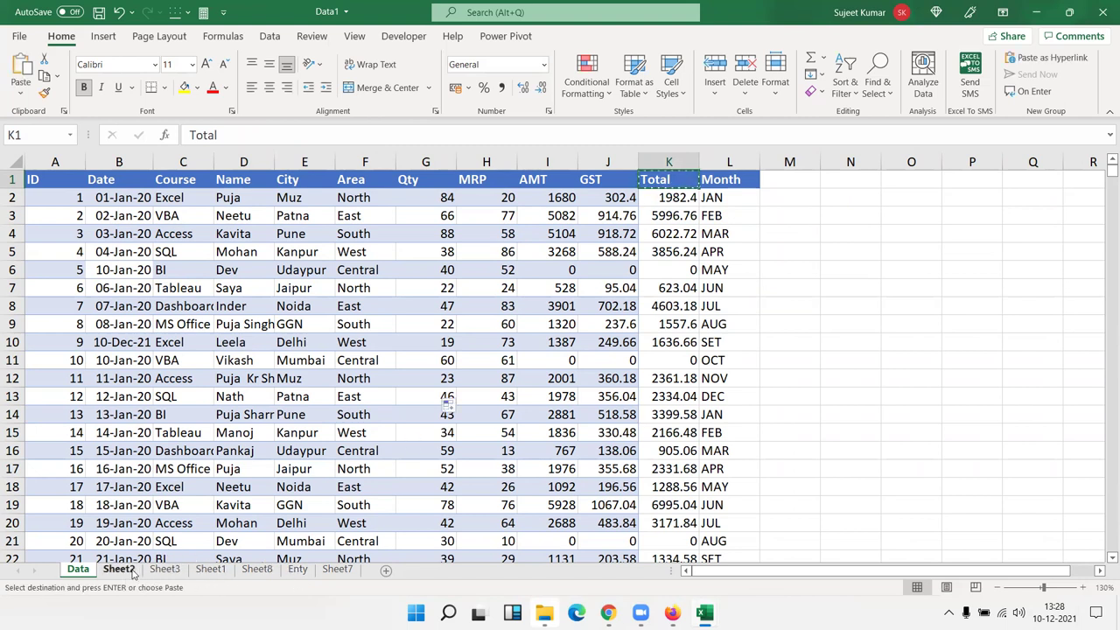
click(118, 570)
click(385, 408)
key(ctrl+v)
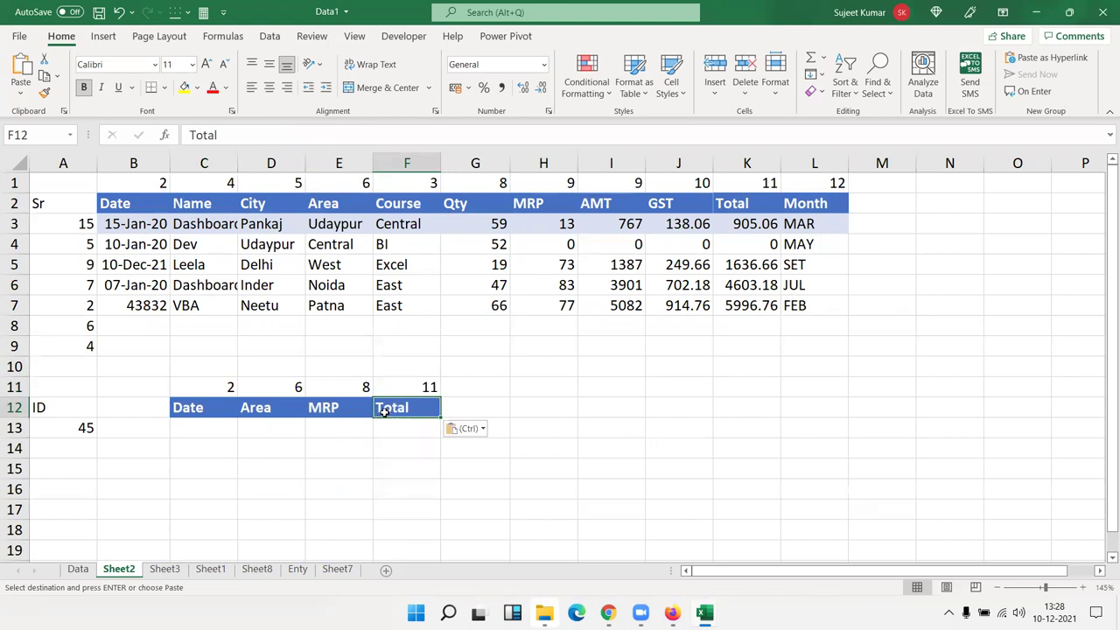
click(426, 407)
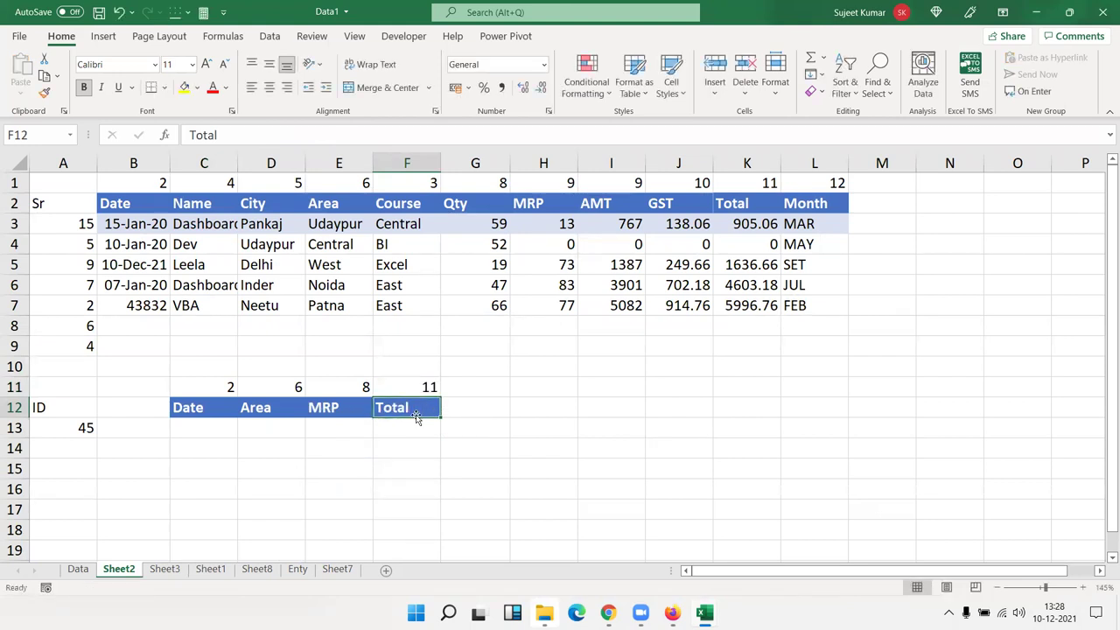
click(425, 388)
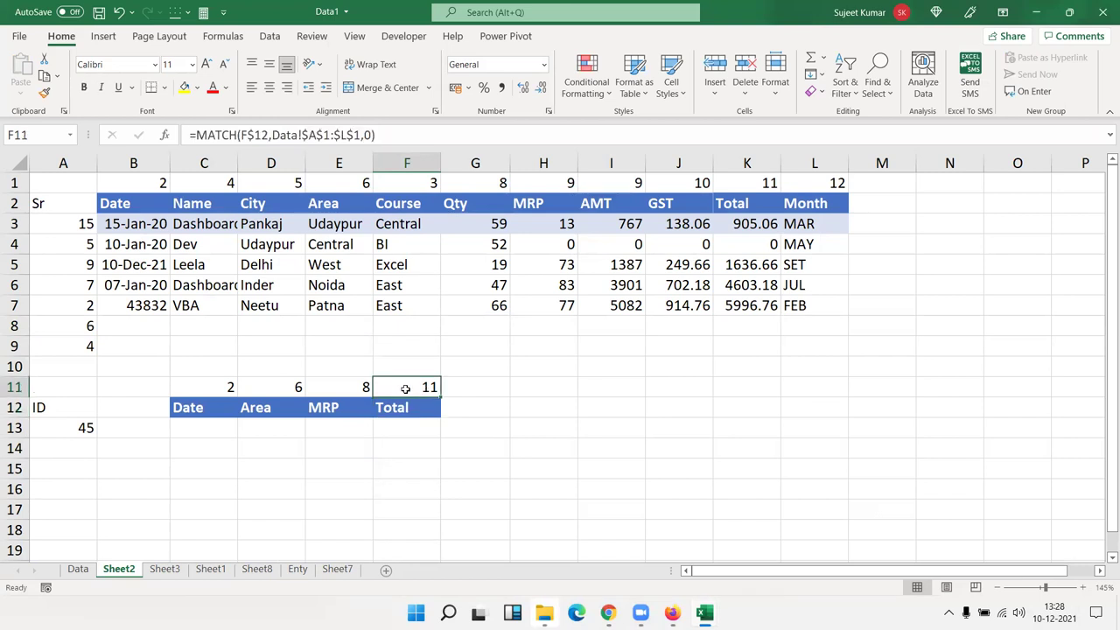
Step: Rename the E12 heading from MRP to Qty so its MATCH above returns 7
click(336, 408)
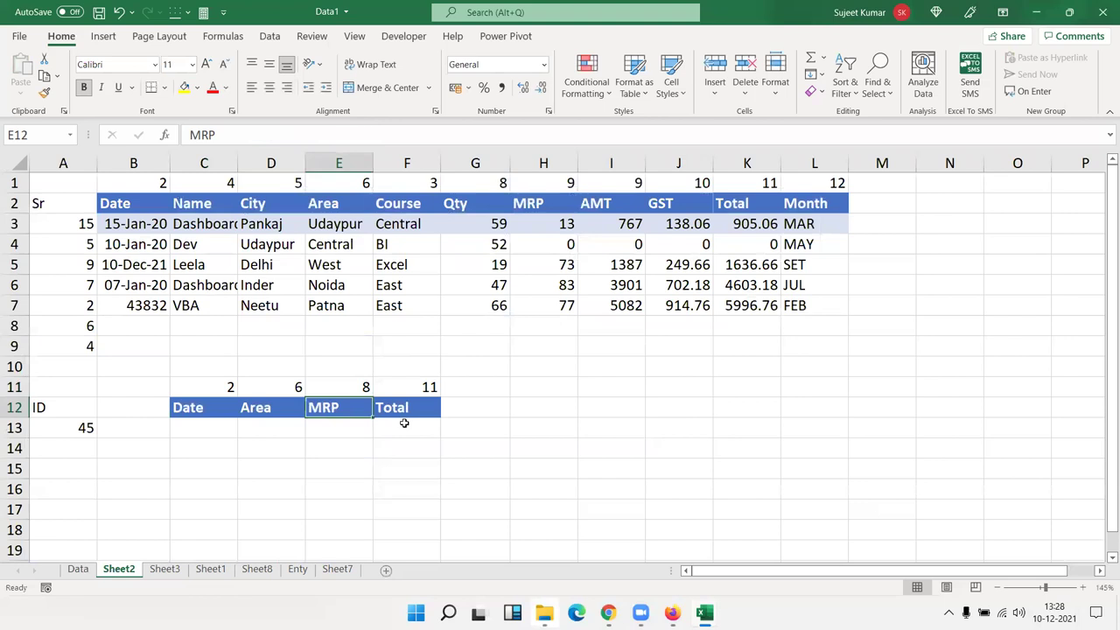
text(Qty)
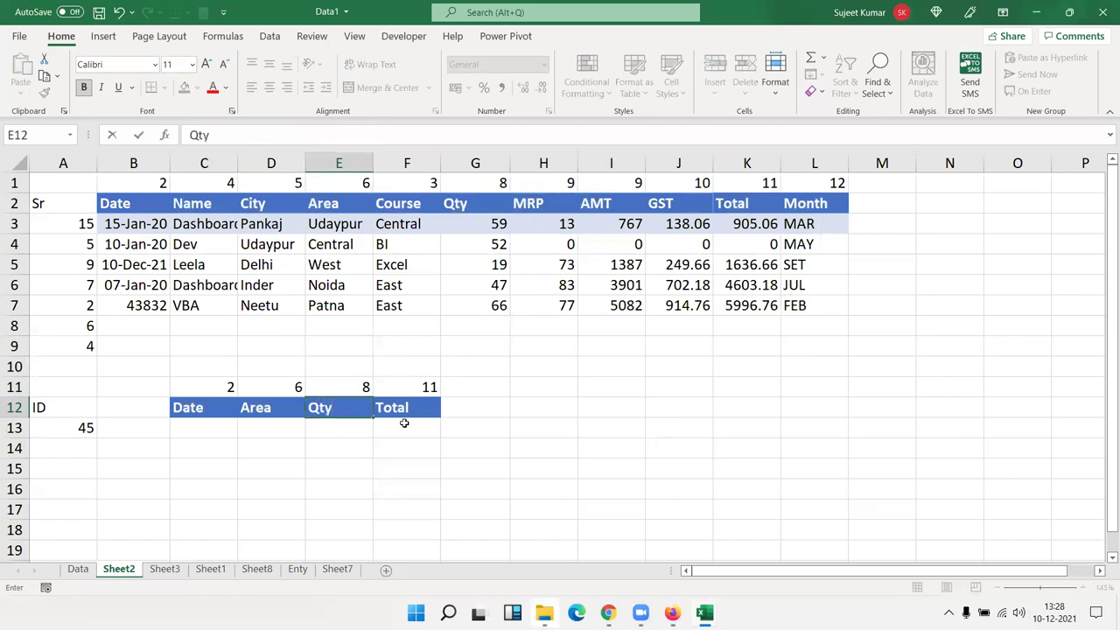
key(Return)
key(Up)
key(Up)
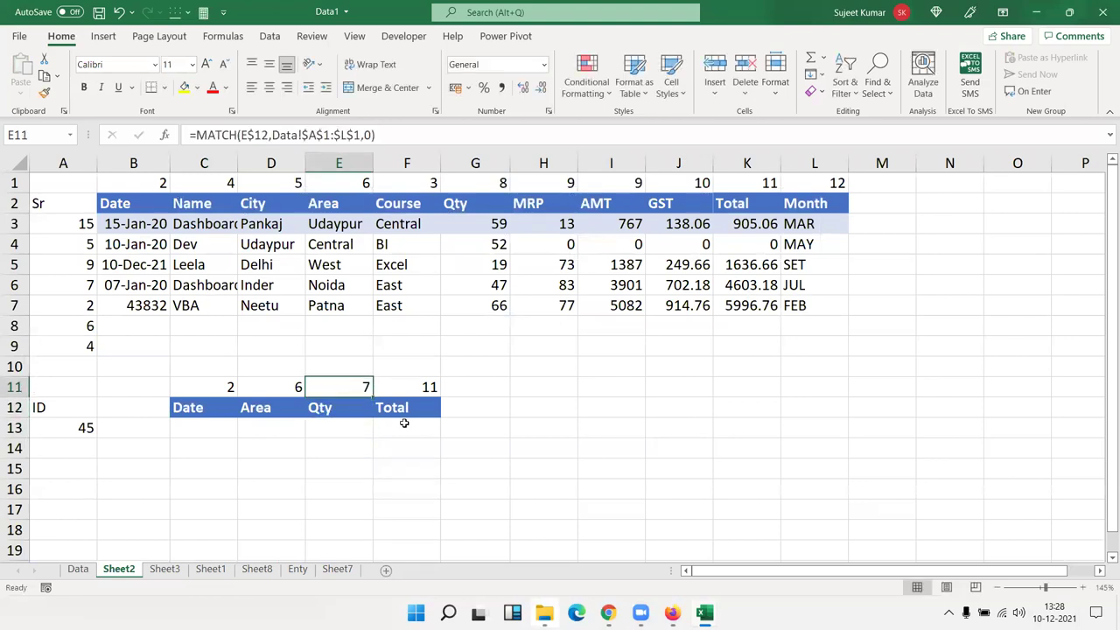
key(Down)
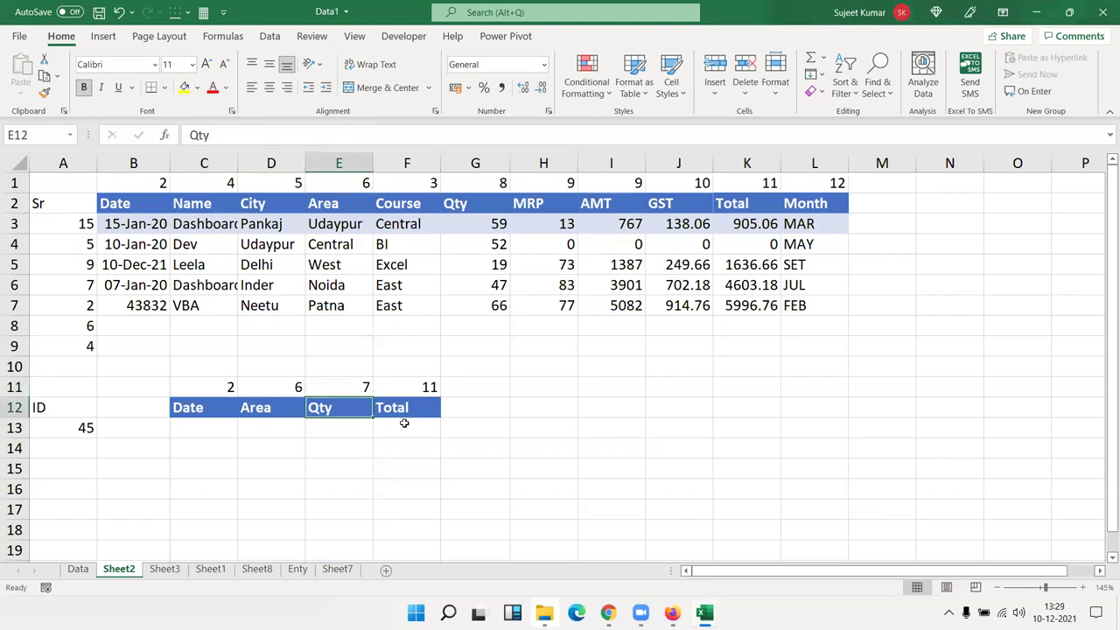
Step: Review the MATCH formula in C11 and recommit it unchanged
key(Up)
key(Left)
key(Left)
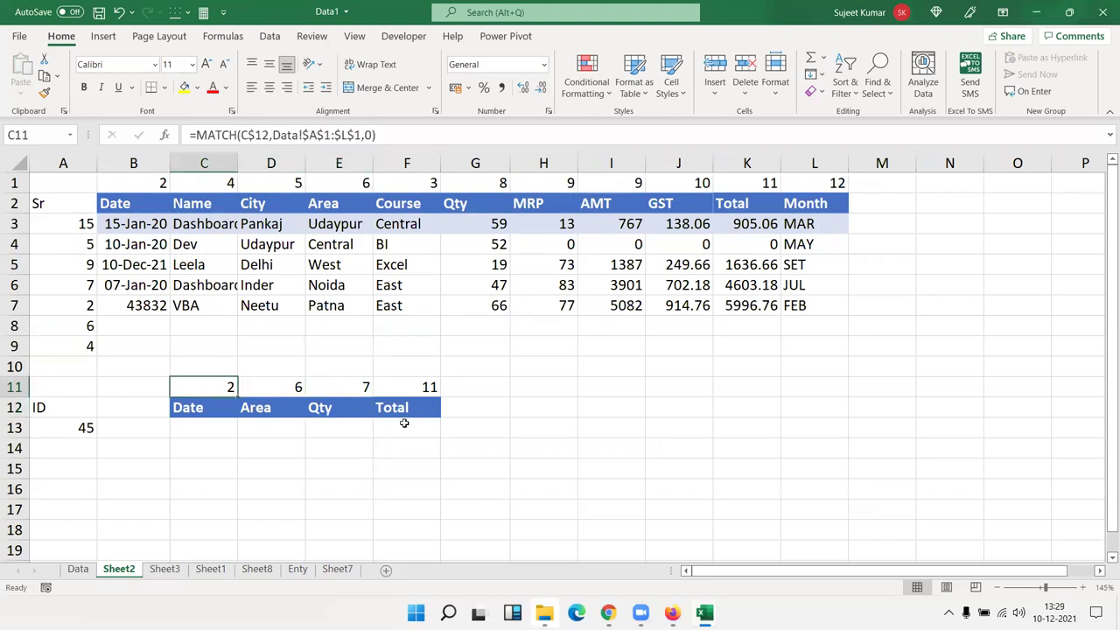
key(F2)
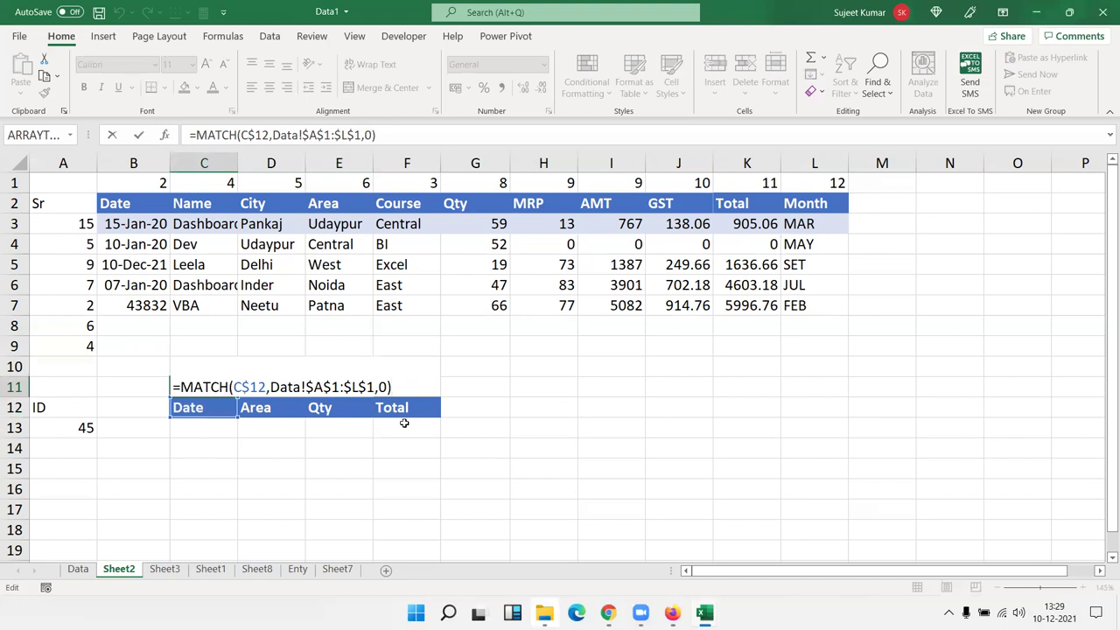
key(ctrl+Return)
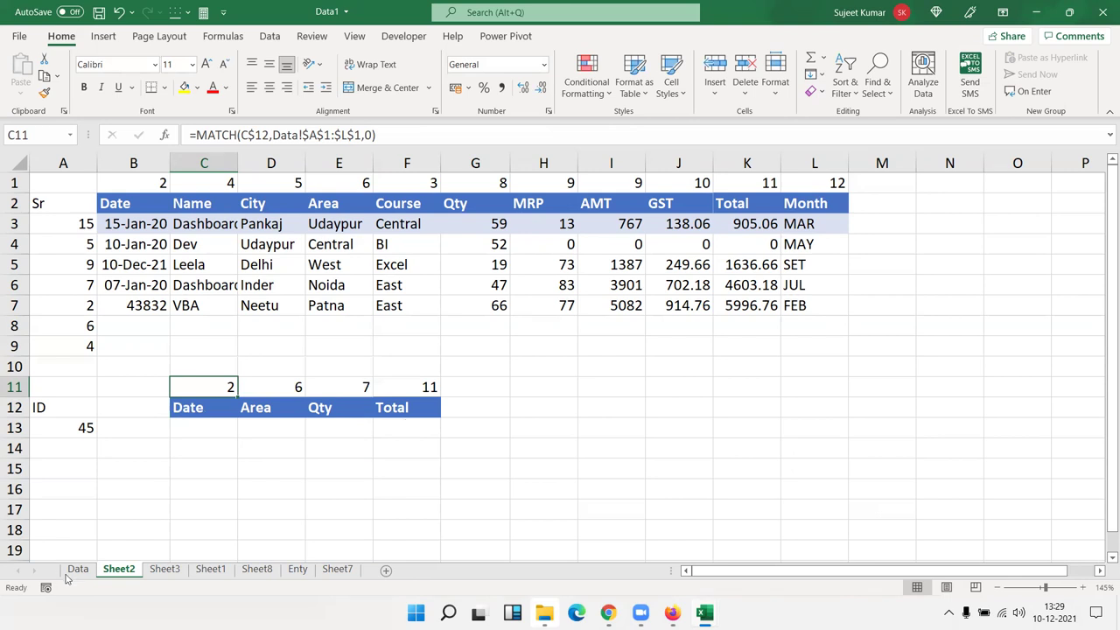
click(216, 415)
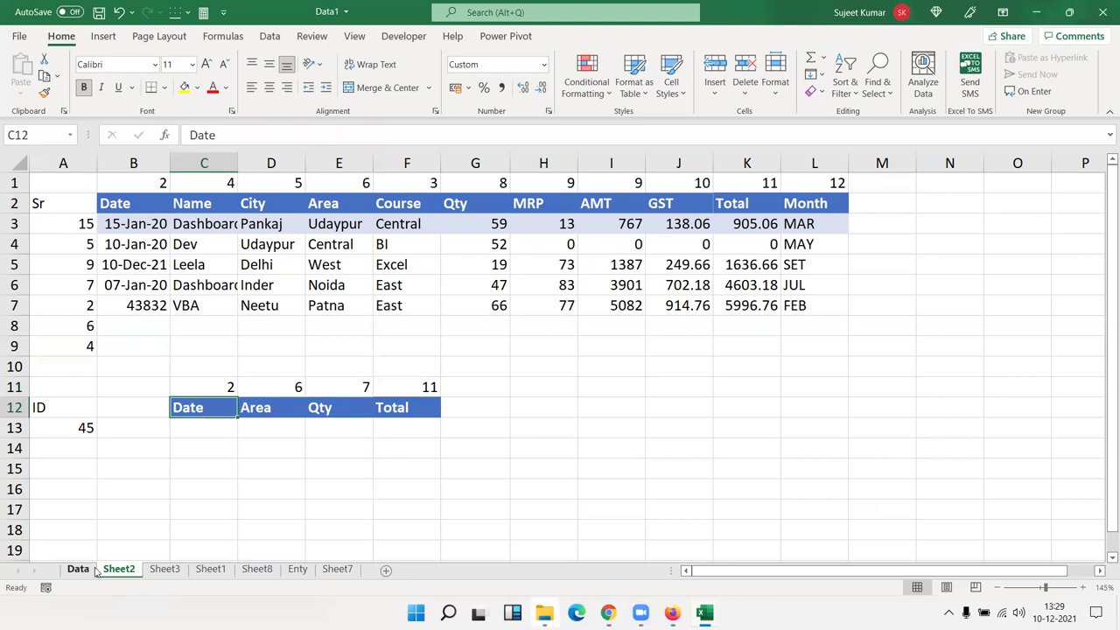
click(80, 570)
click(39, 181)
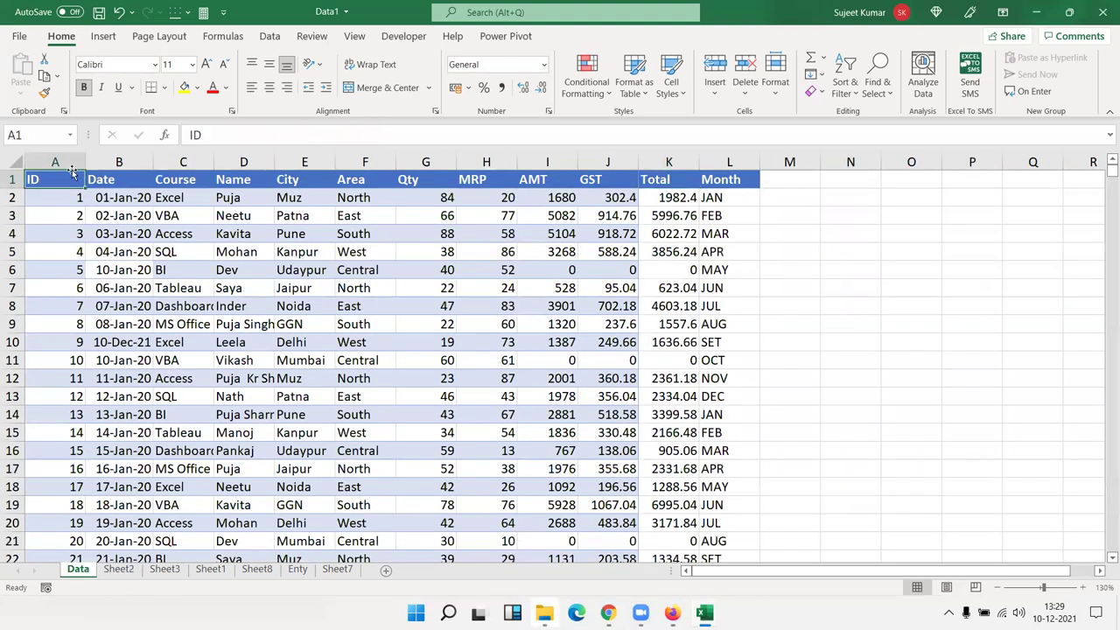
key(ctrl+shift+Right)
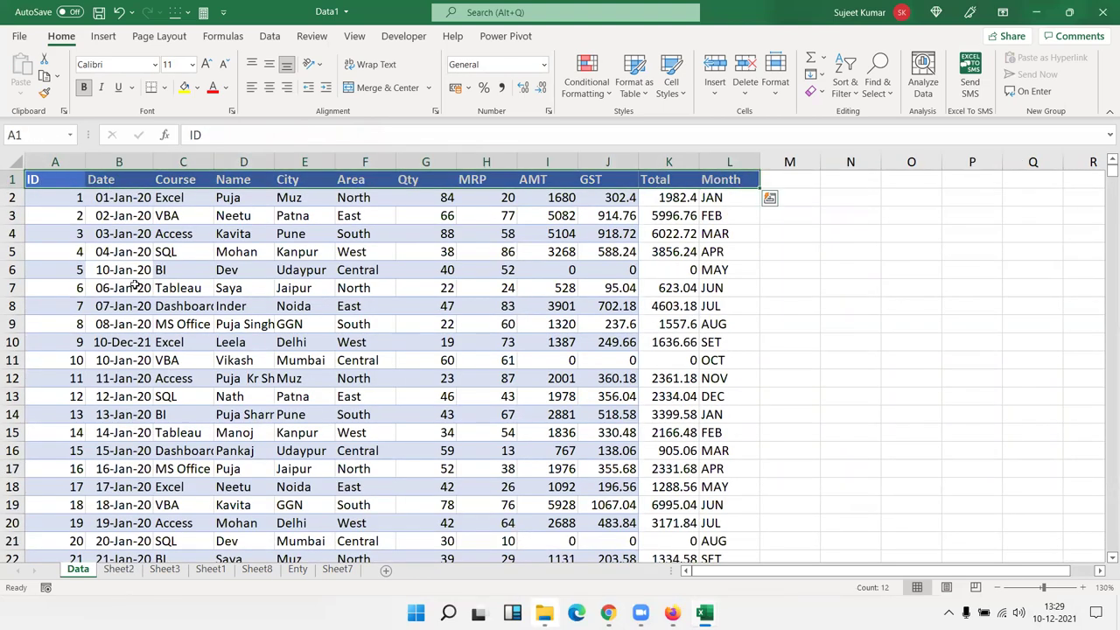
key(Tab)
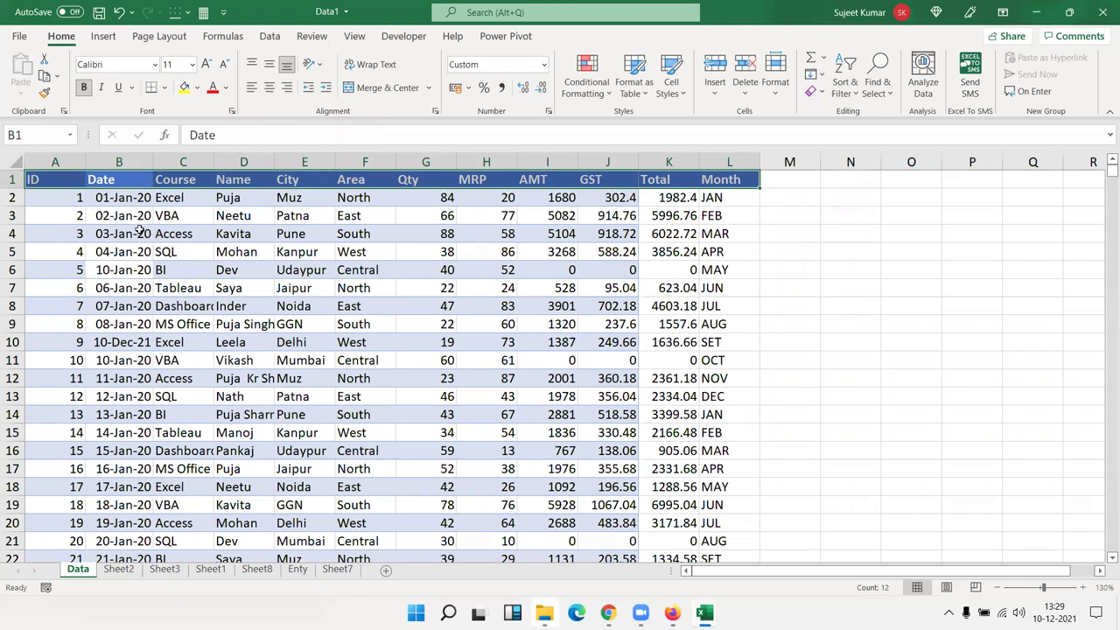
key(Tab)
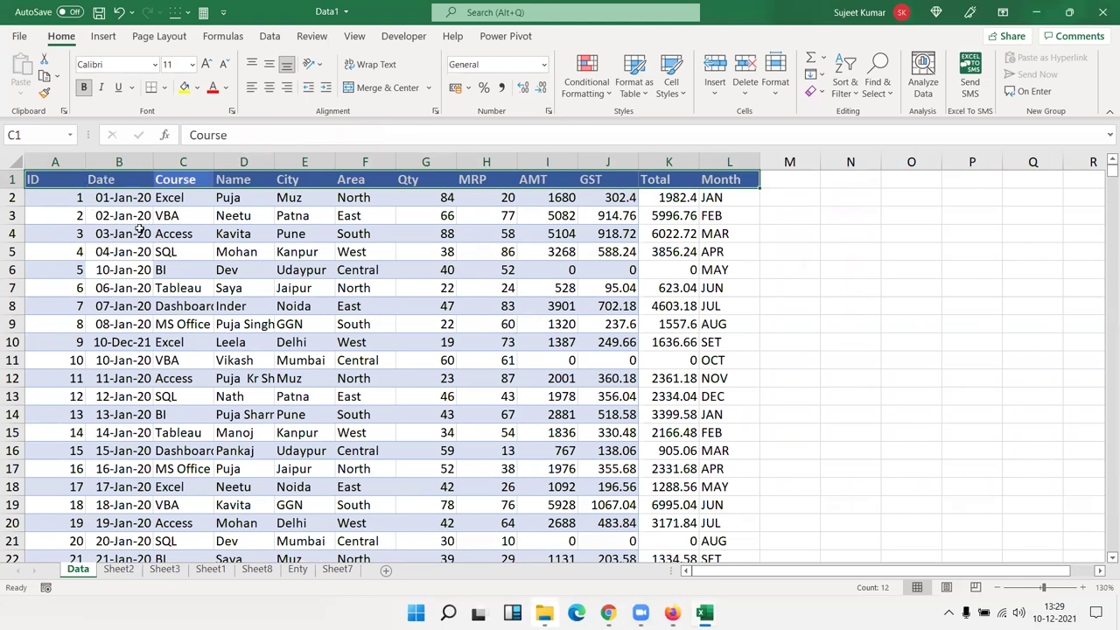
key(Tab)
key(Tab)
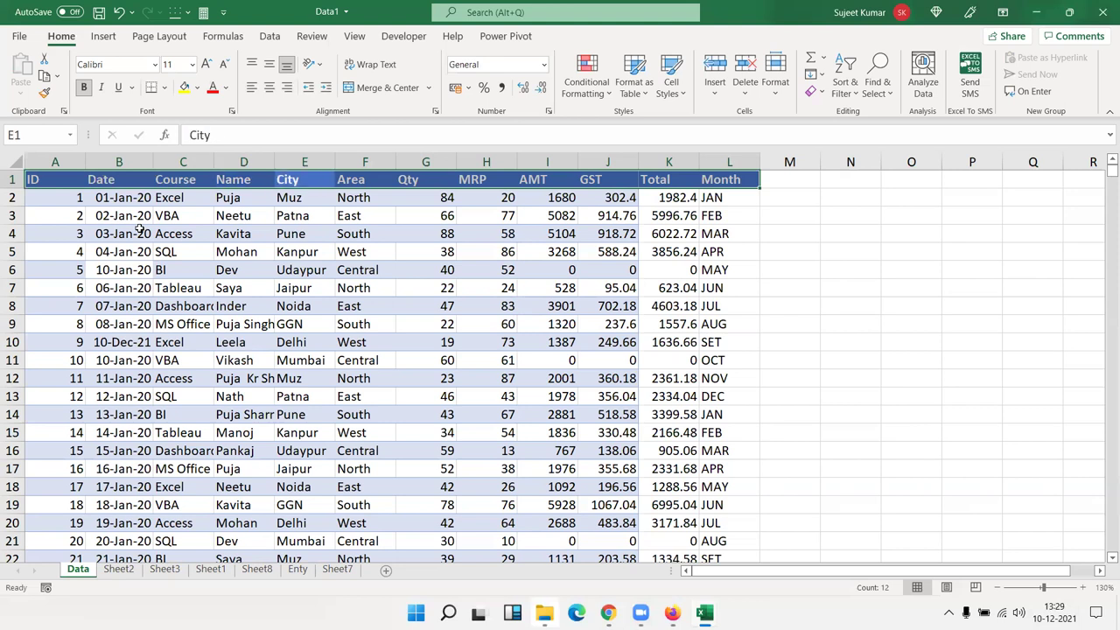
key(Tab)
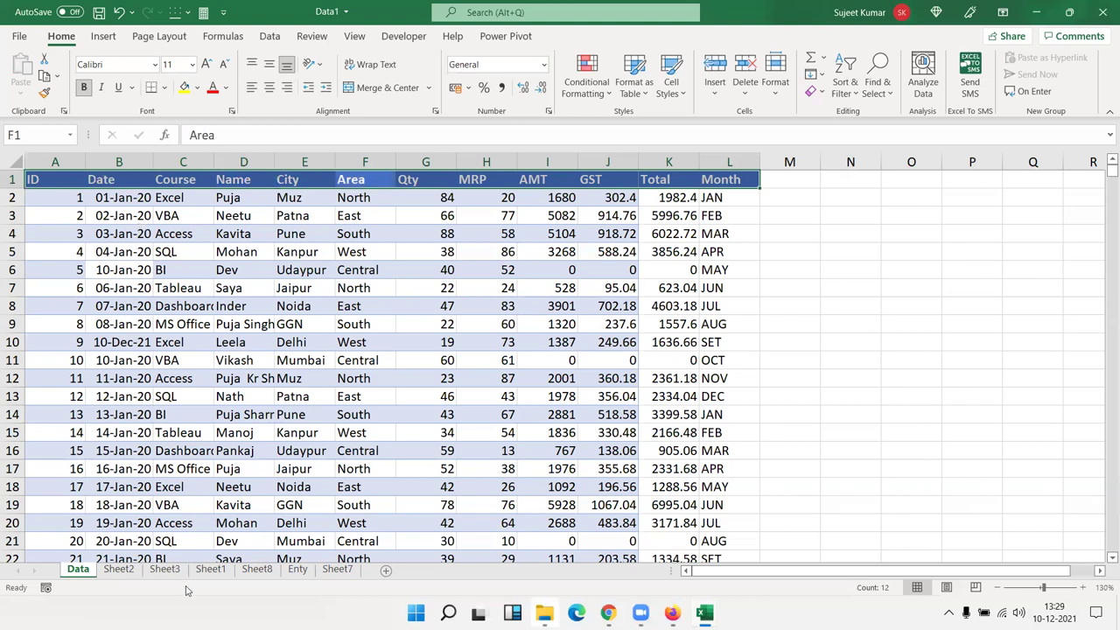
click(122, 570)
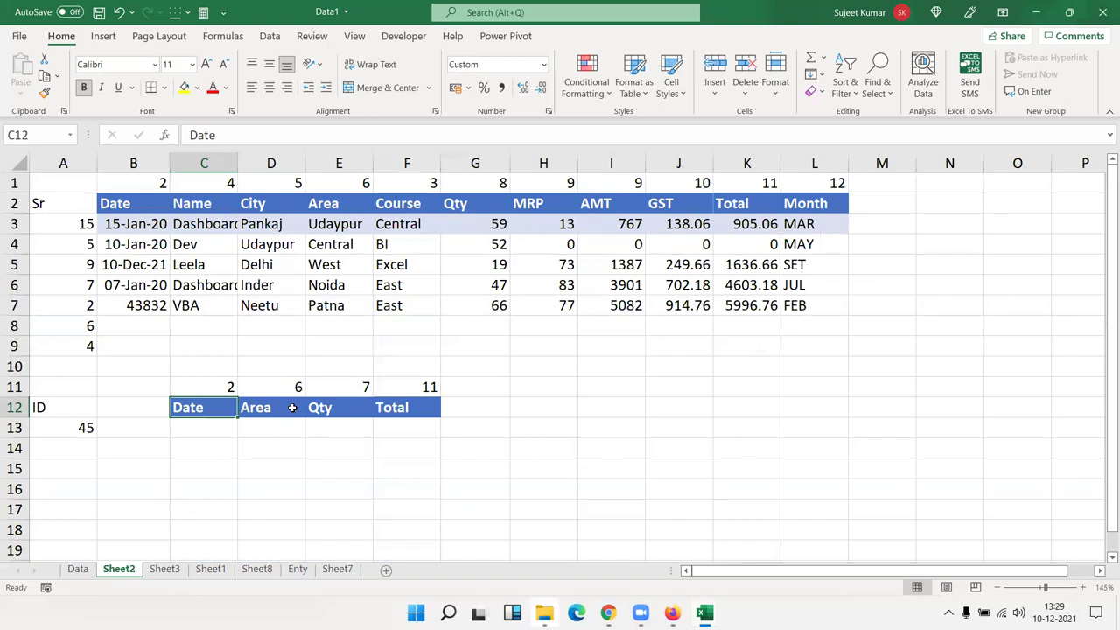
click(263, 407)
click(285, 389)
key(Tab)
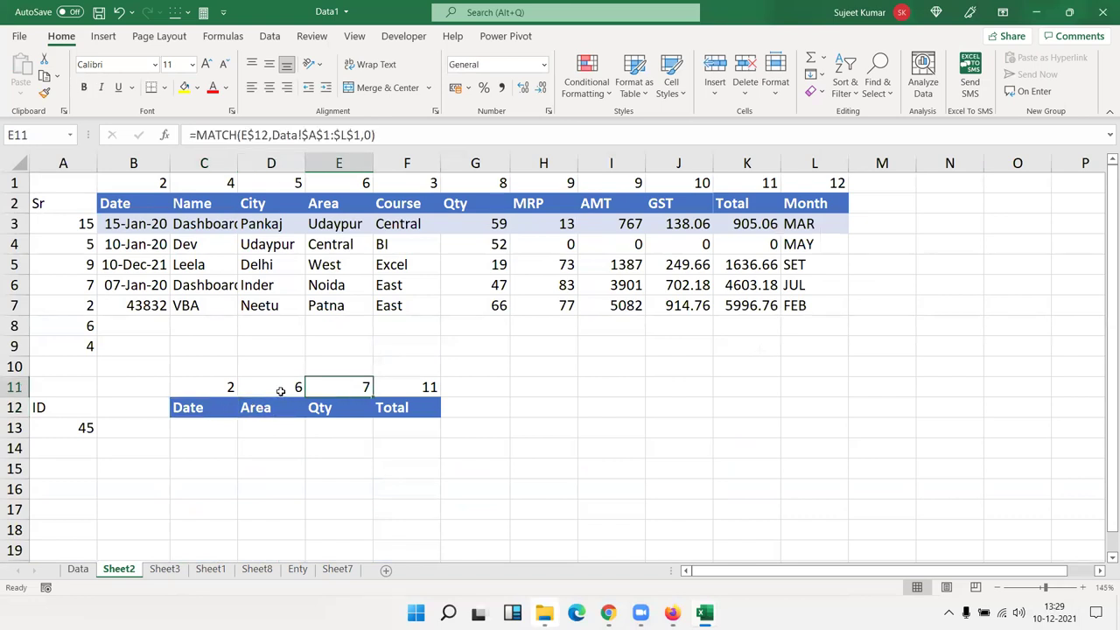
Step: Enter =VLOOKUP(A13,Data!A:L,Sheet2!C11,0) in C13 to fetch ID 45's Date
click(206, 427)
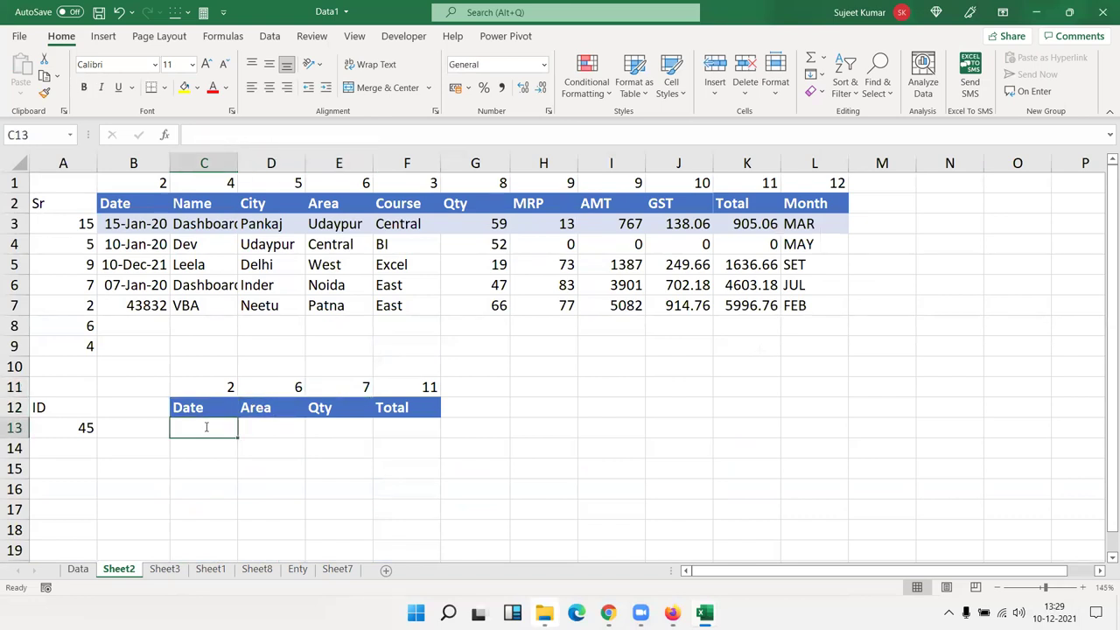
text(=vl)
key(Tab)
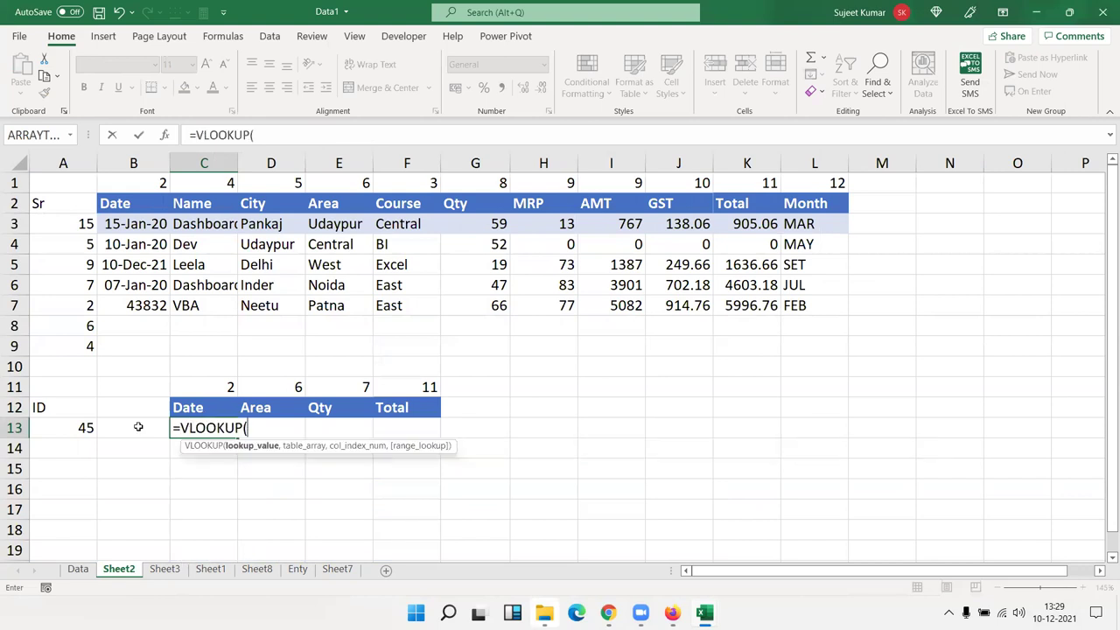
click(85, 429)
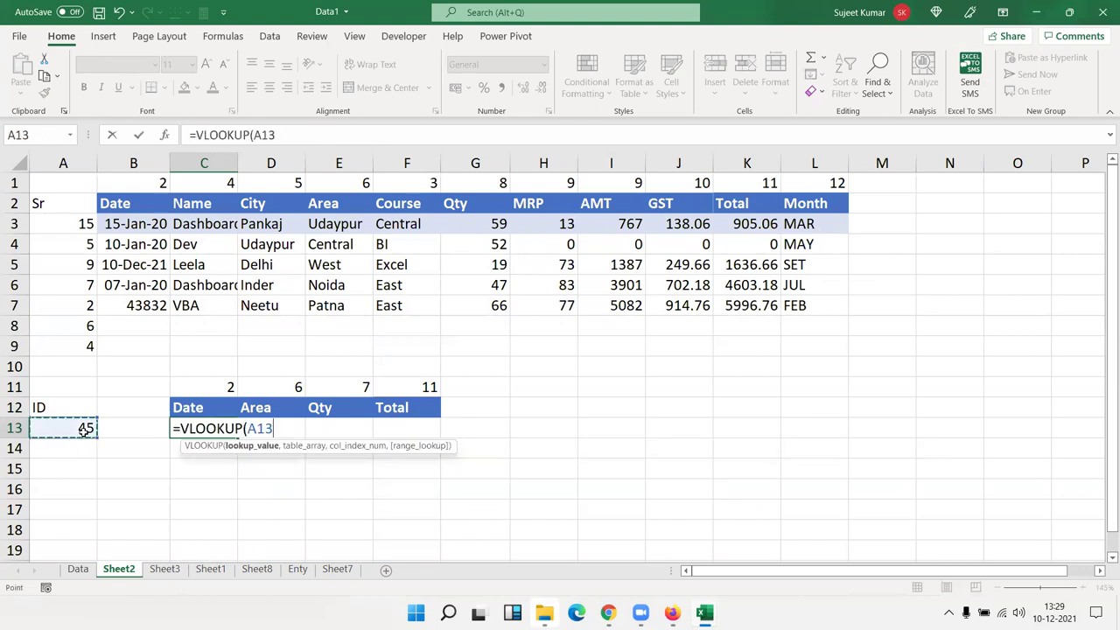
text(,)
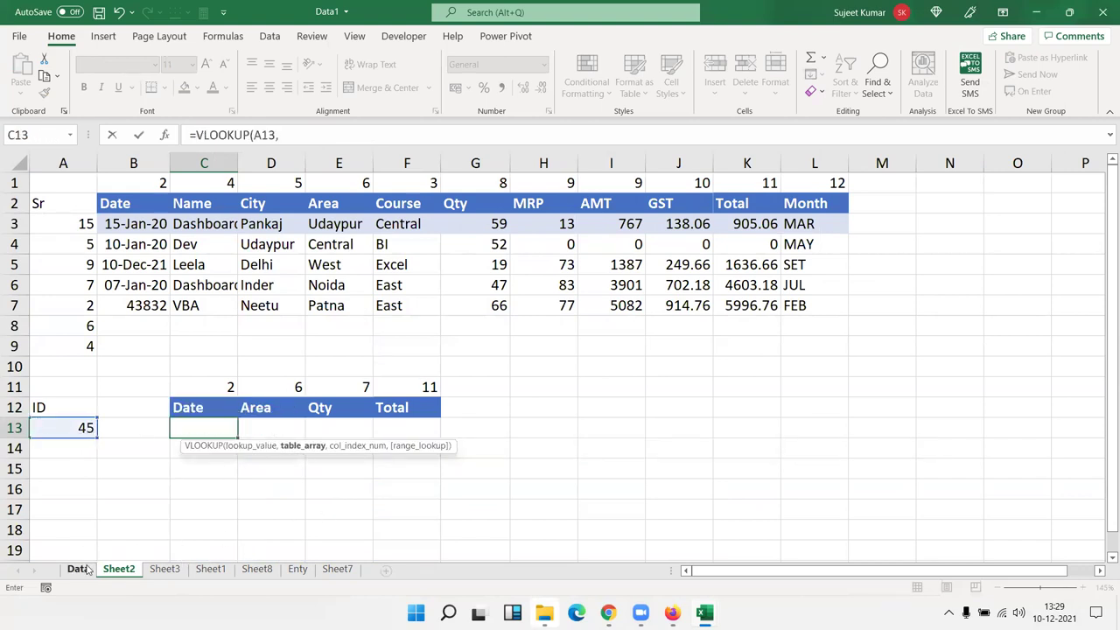
click(78, 569)
drag(85, 158, 715, 162)
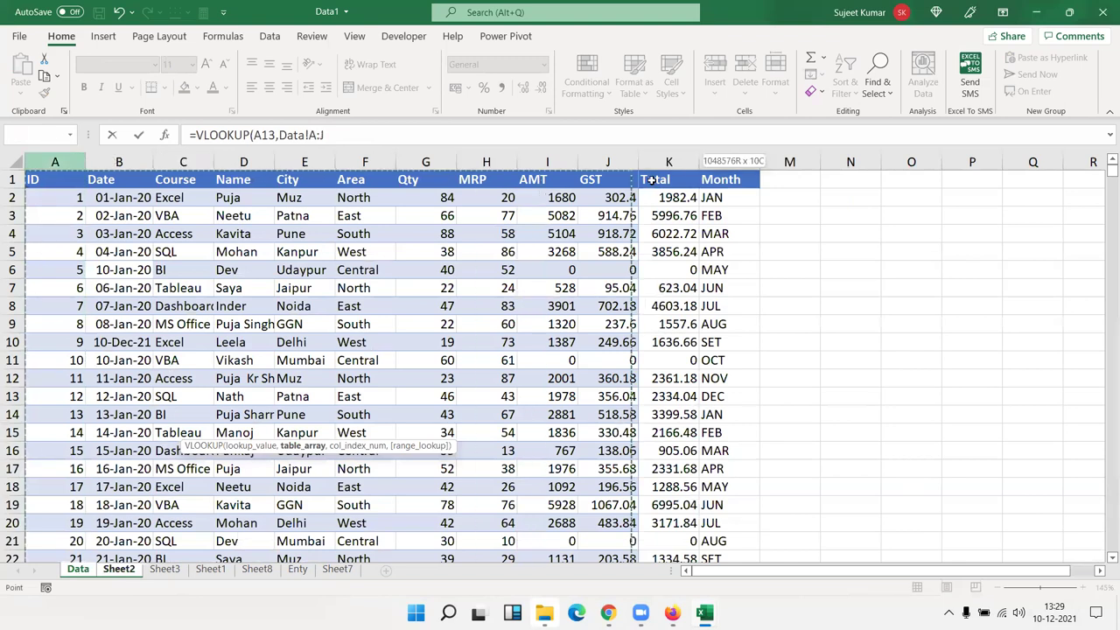
text(,)
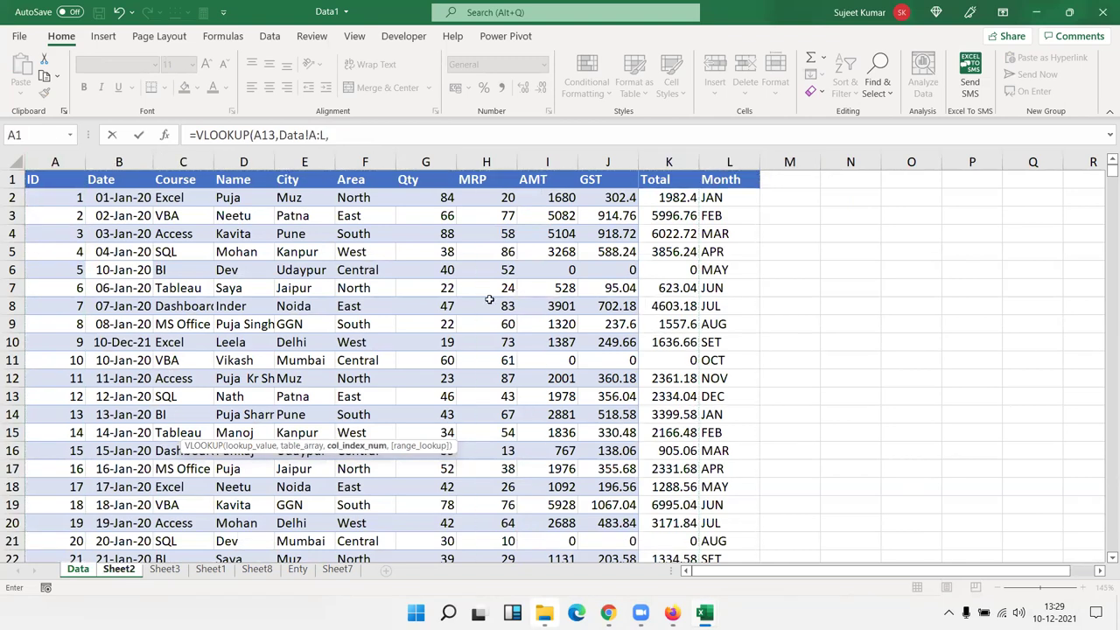
click(165, 569)
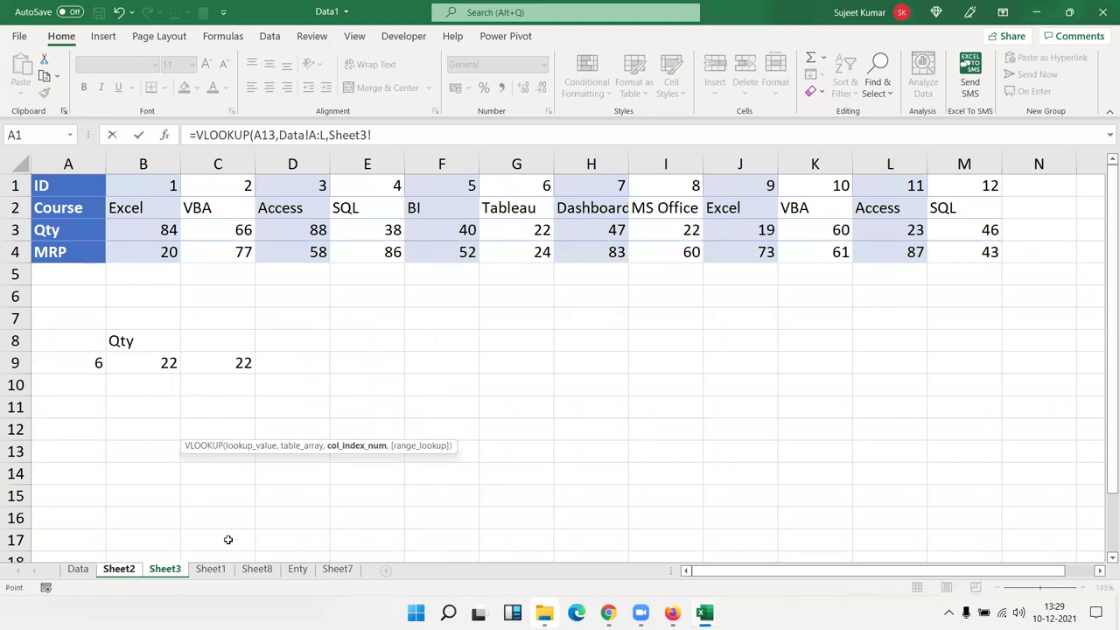
click(123, 571)
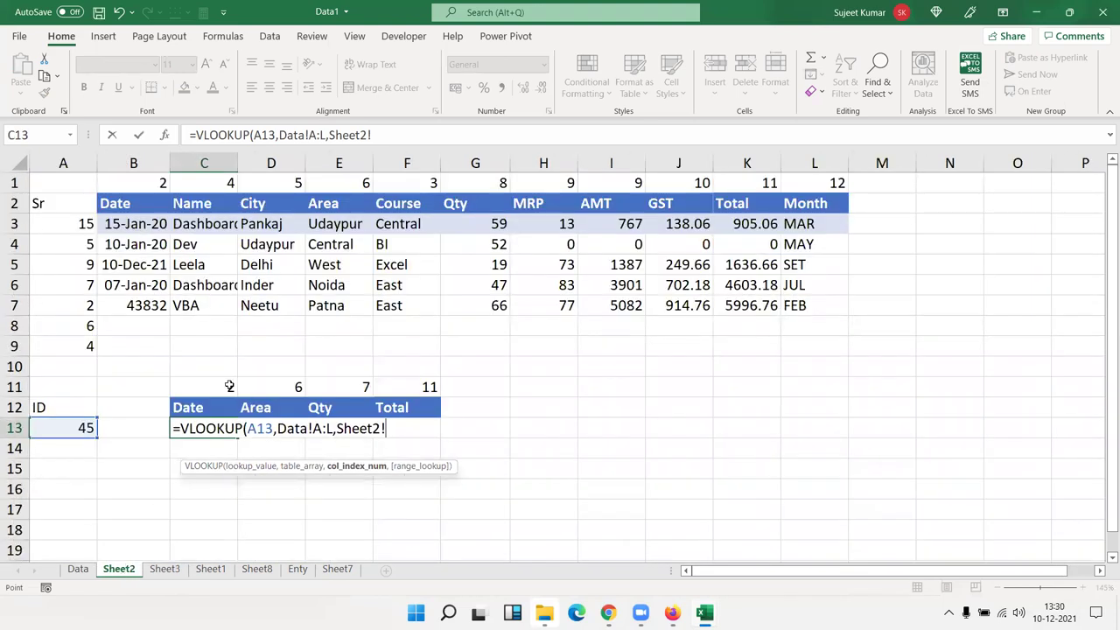
click(230, 387)
text(,0)
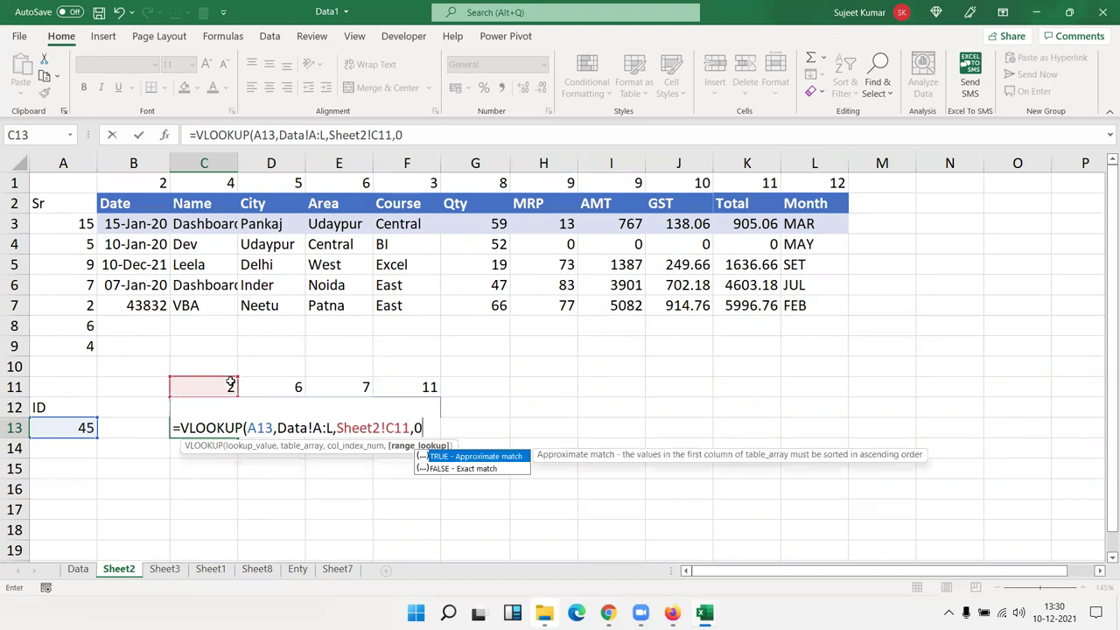
key(Return)
key(Up)
Step: Replace C13's Sheet2!C11 reference with C11's MATCH(C$12,Data!$A$1:$L$1,0) formula, returning 43875
click(230, 385)
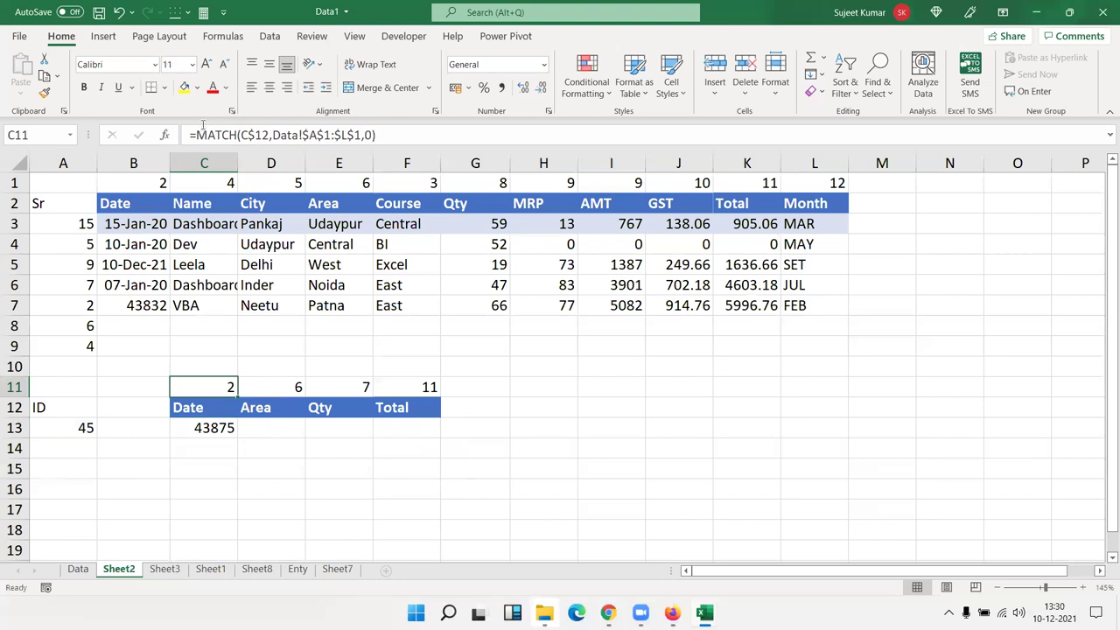
drag(196, 135, 402, 133)
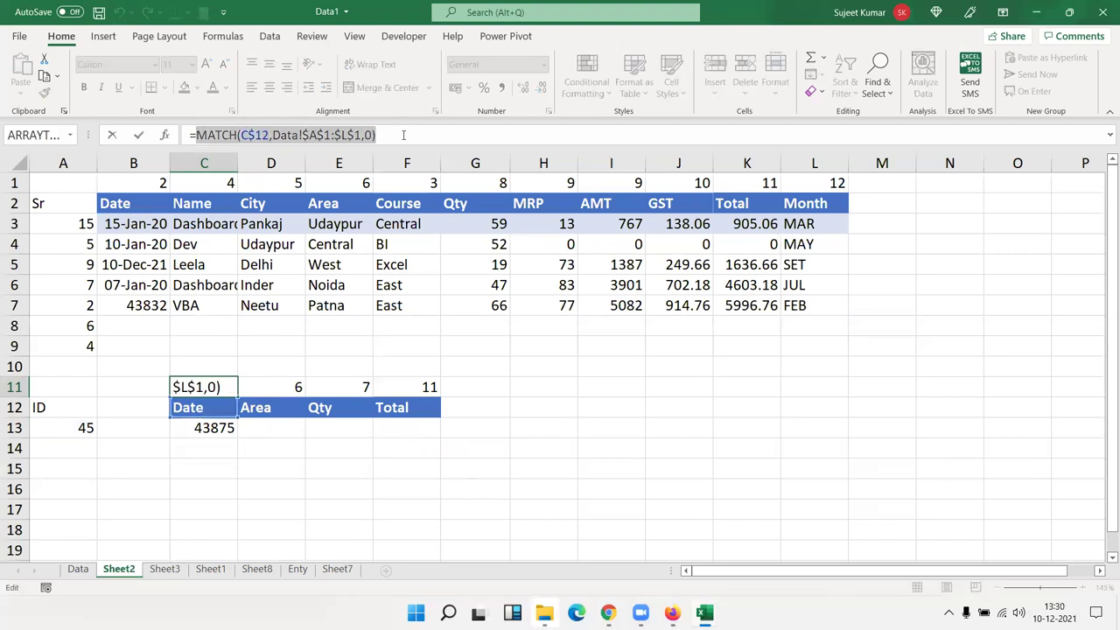
key(ctrl+c)
key(Escape)
click(210, 429)
double_click(210, 431)
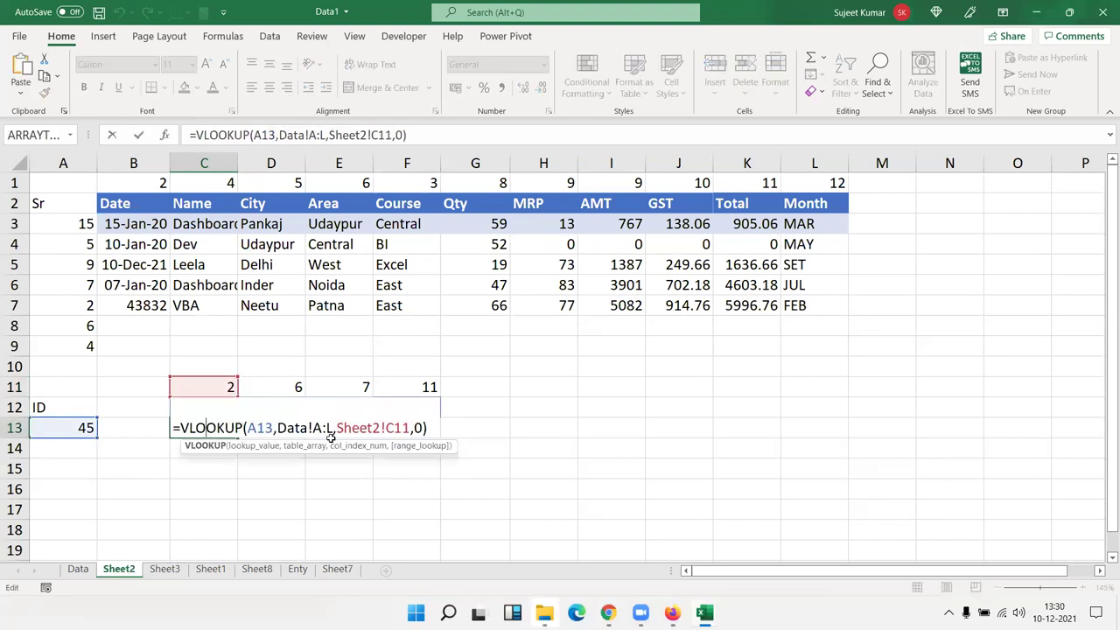
drag(410, 428, 337, 428)
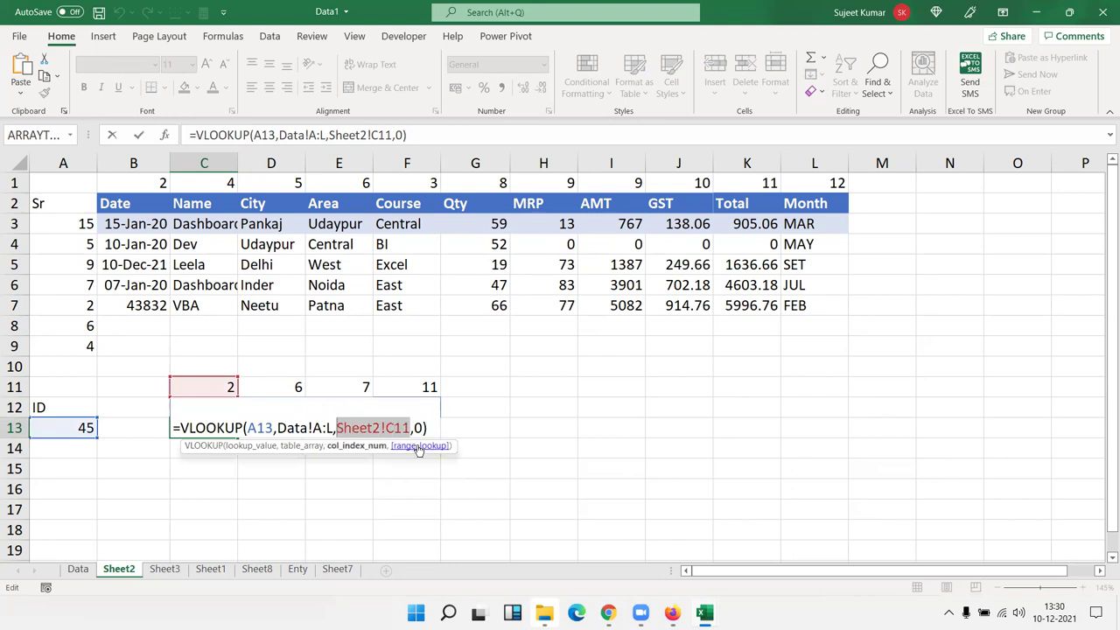
key(ctrl+v)
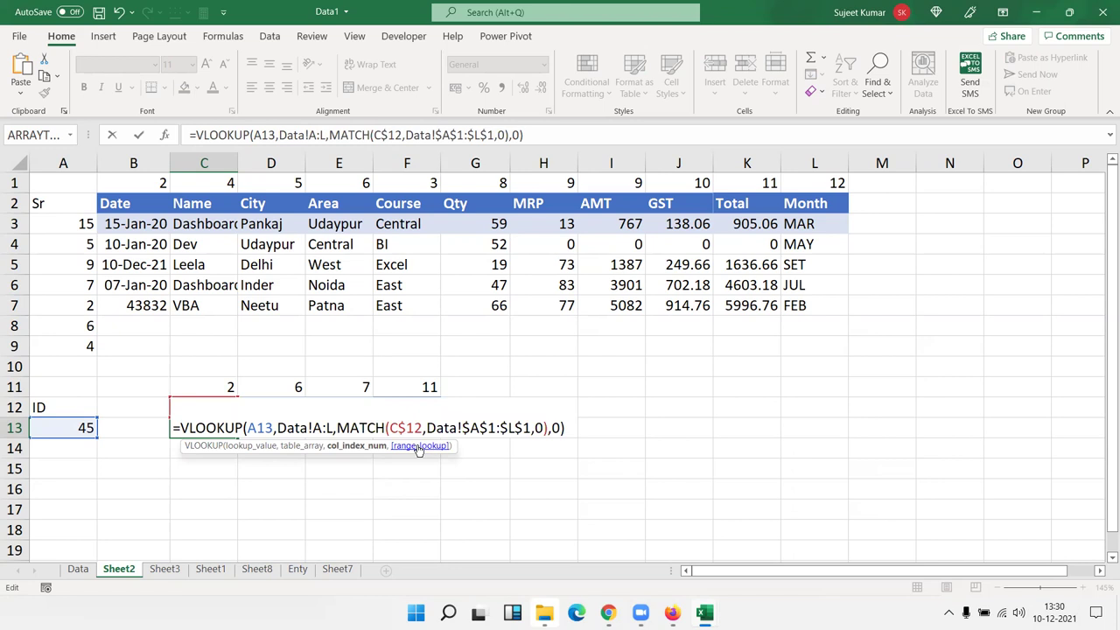
key(Return)
key(Up)
key(Up)
key(Down)
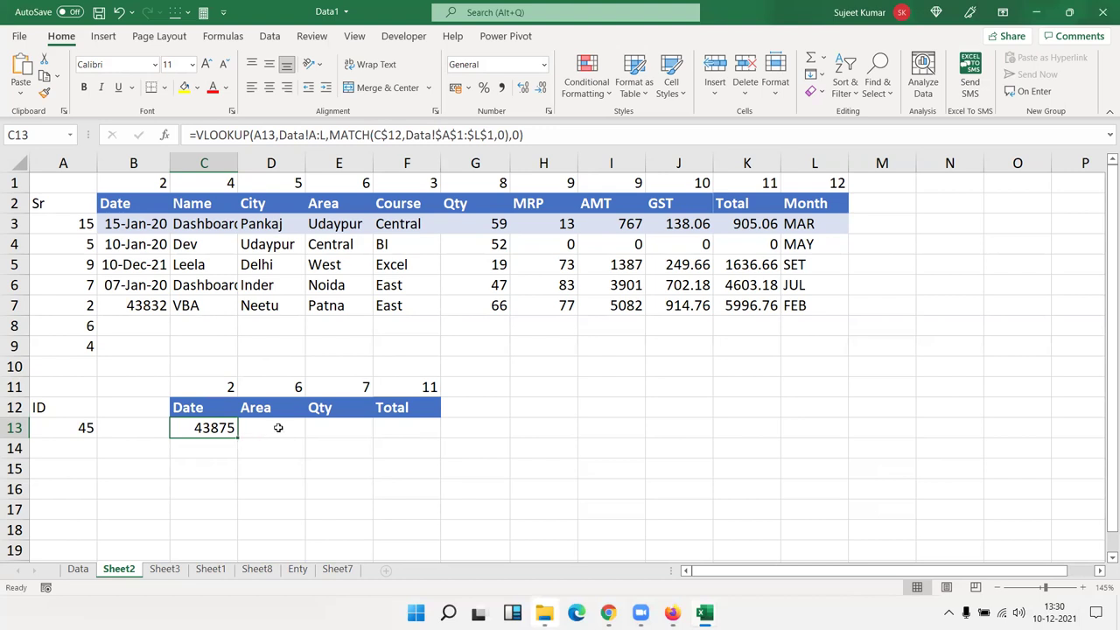
Step: Start D13's VLOOKUP with ID A13 as lookup value and Data columns A:L as table
click(279, 427)
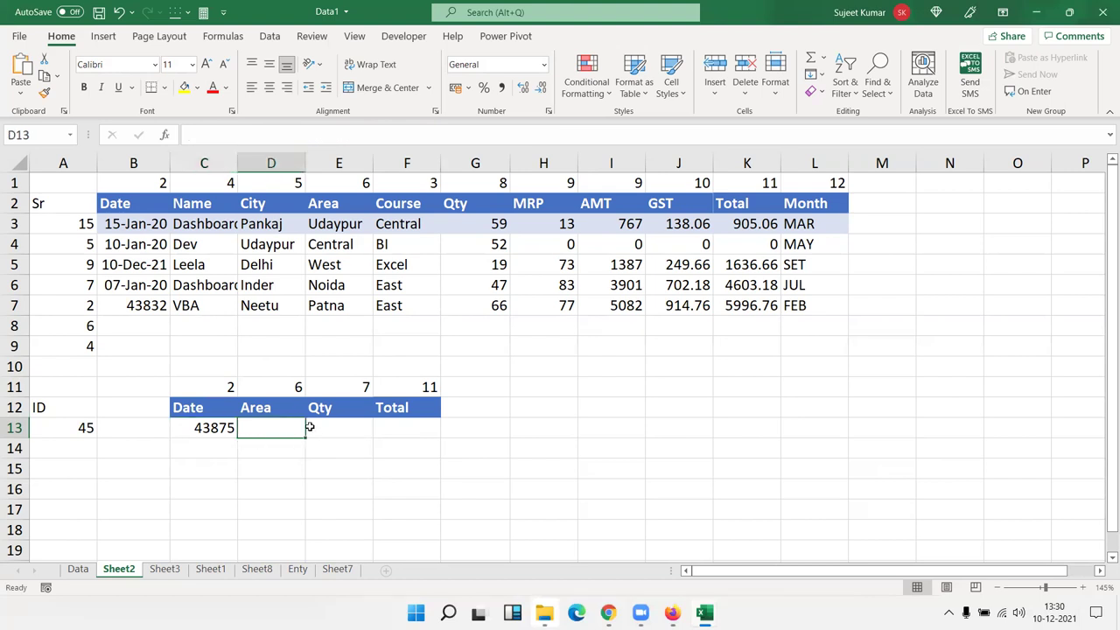
text(=vl)
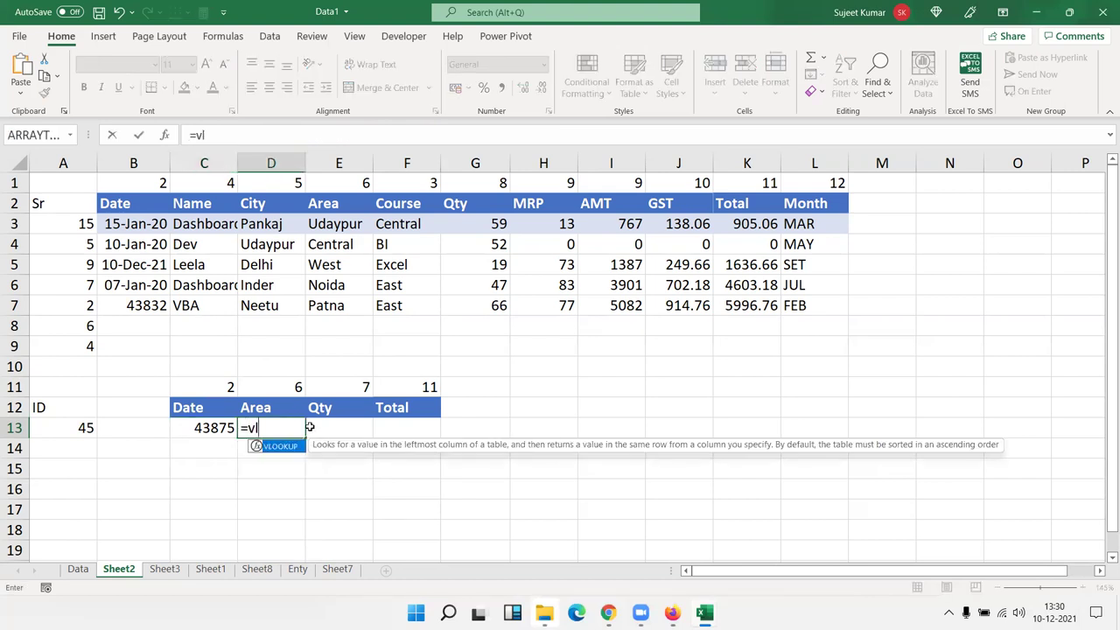
key(Tab)
click(85, 428)
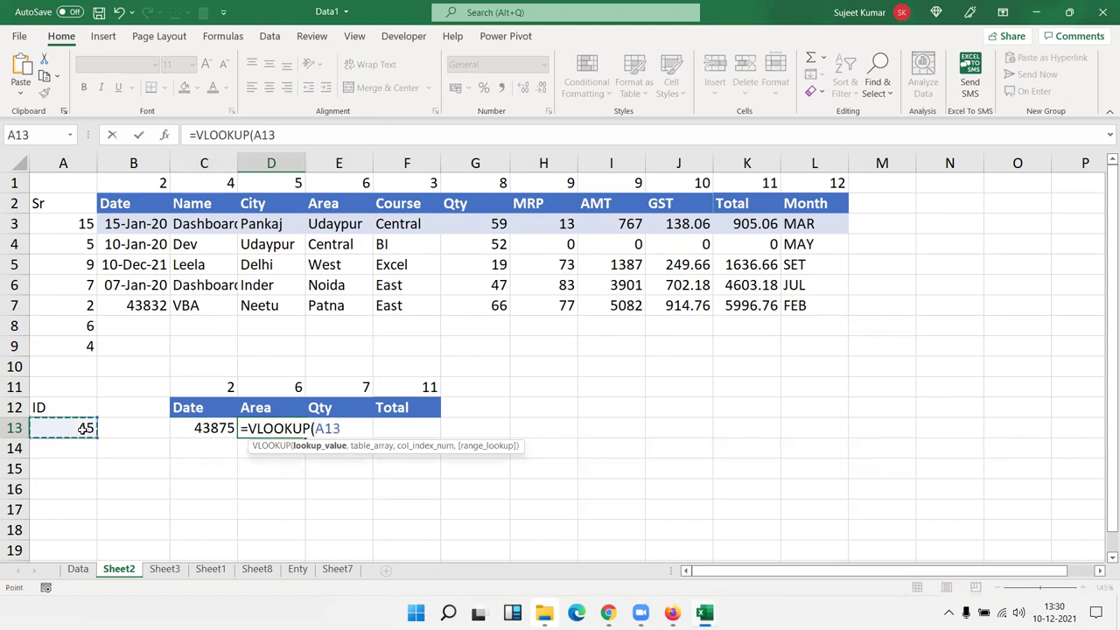
text(,)
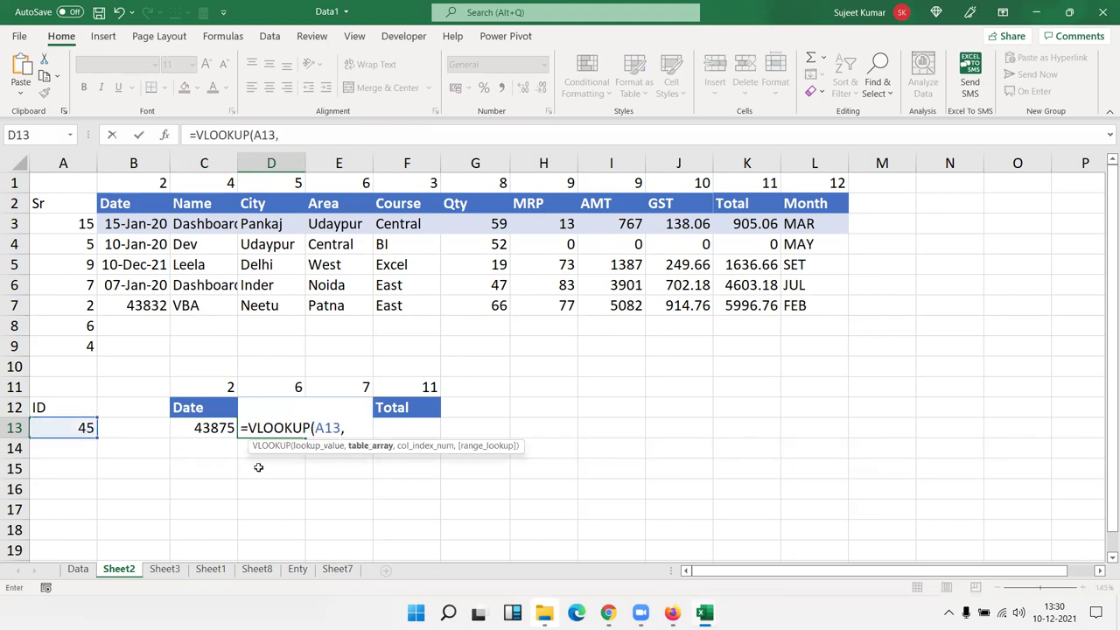
click(78, 569)
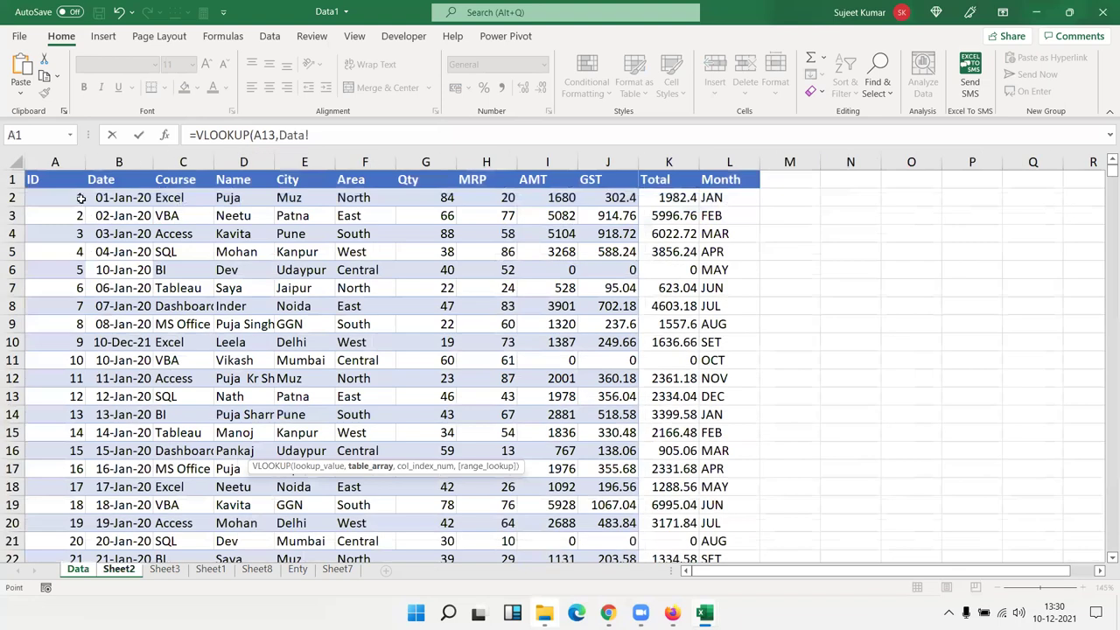
drag(55, 162, 243, 162)
drag(360, 179, 723, 182)
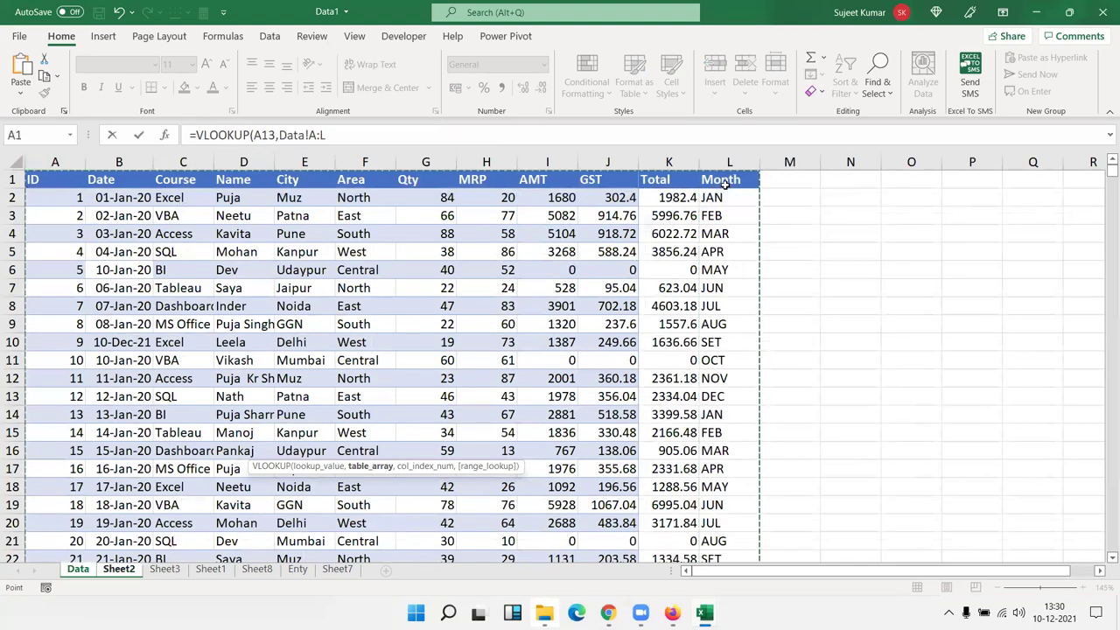
text(,ma)
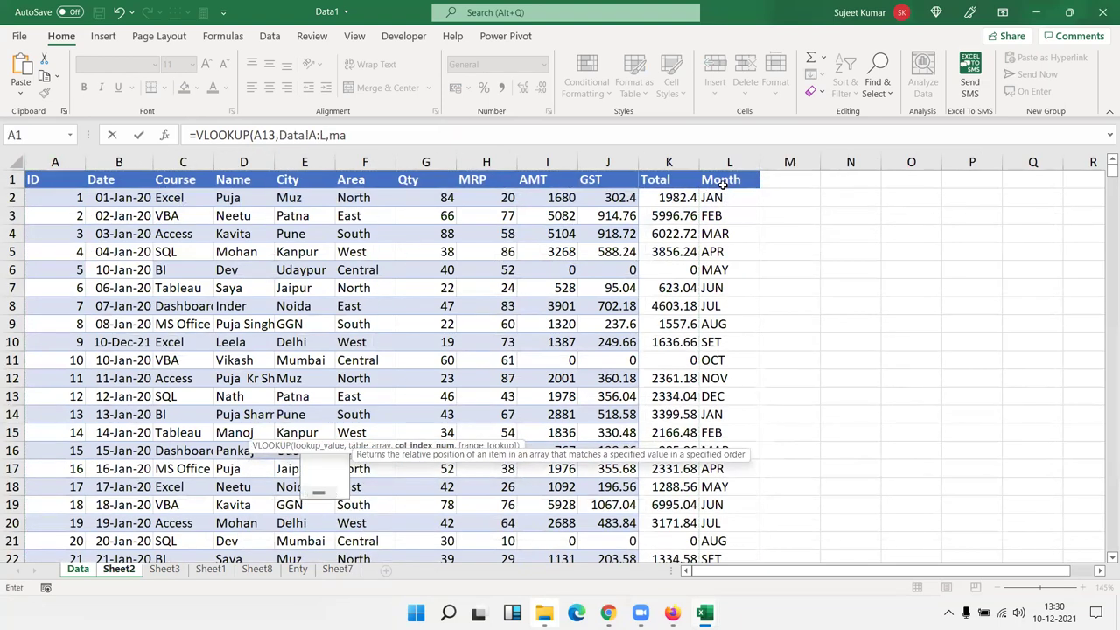
text(t)
key(BackSpace)
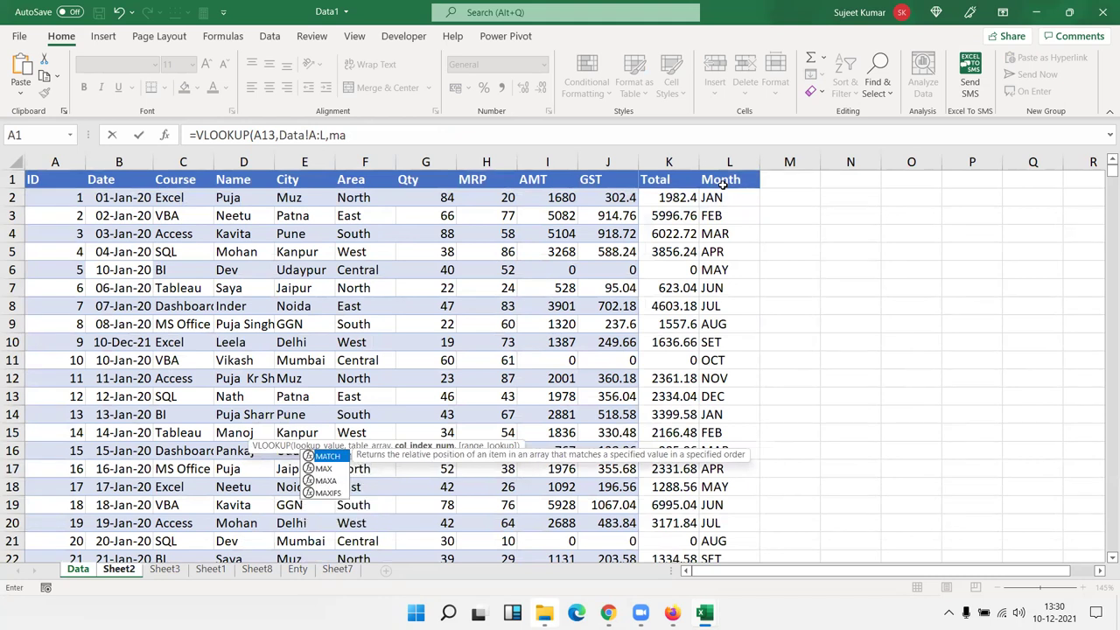
key(BackSpace)
key(BackSpace)
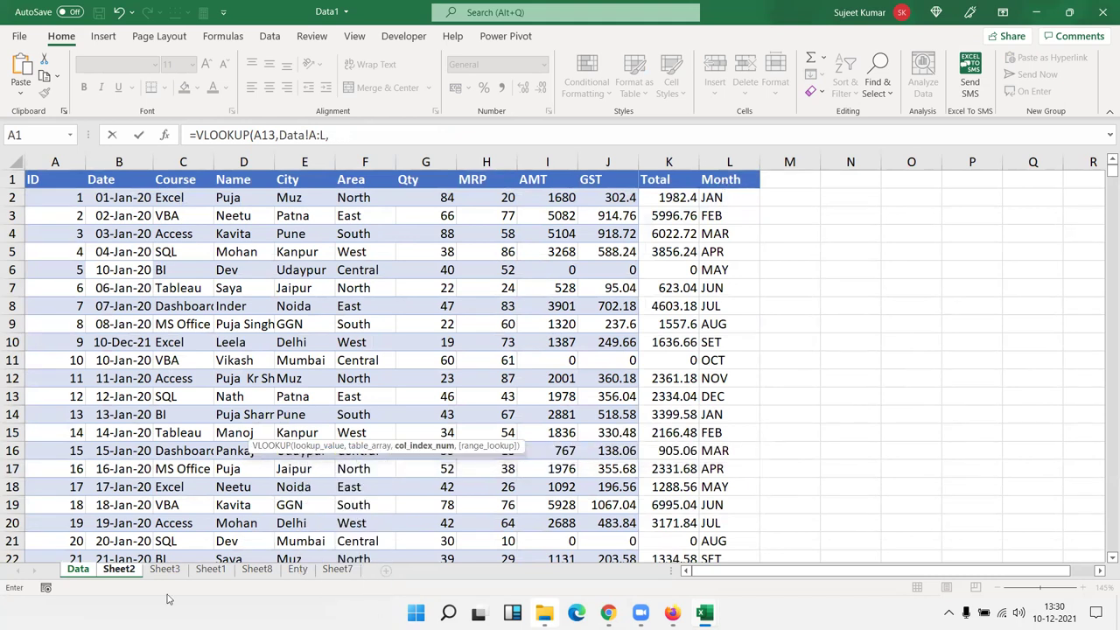
Step: Finish D13's lookup using Sheet2!D11 as column index with exact match, returning Central
click(134, 576)
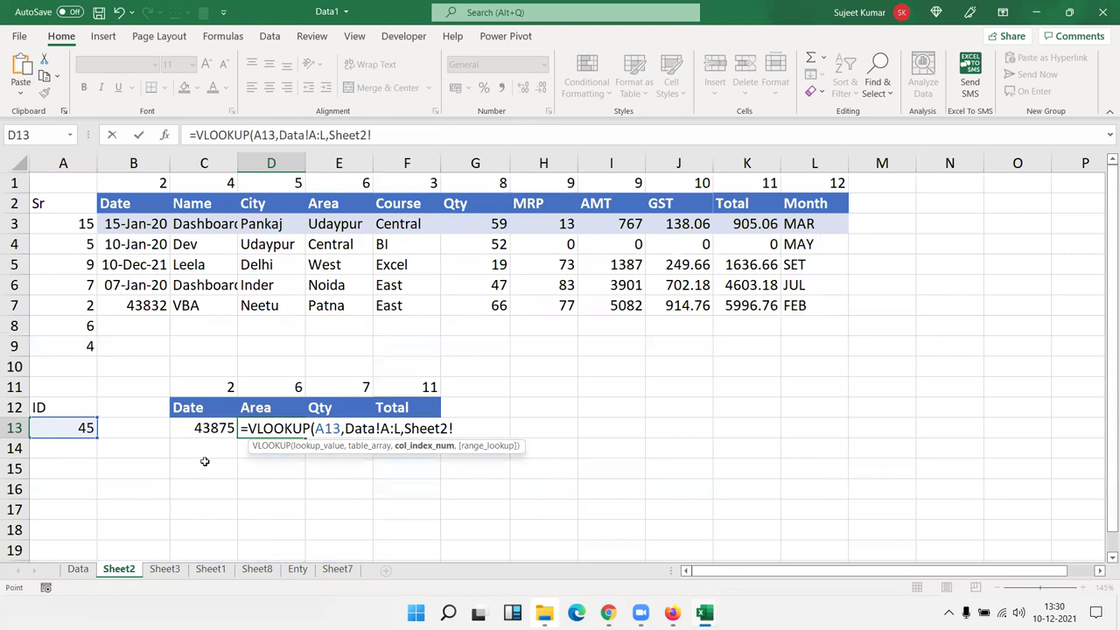
click(289, 385)
text(,0)
key(Return)
key(Up)
click(288, 382)
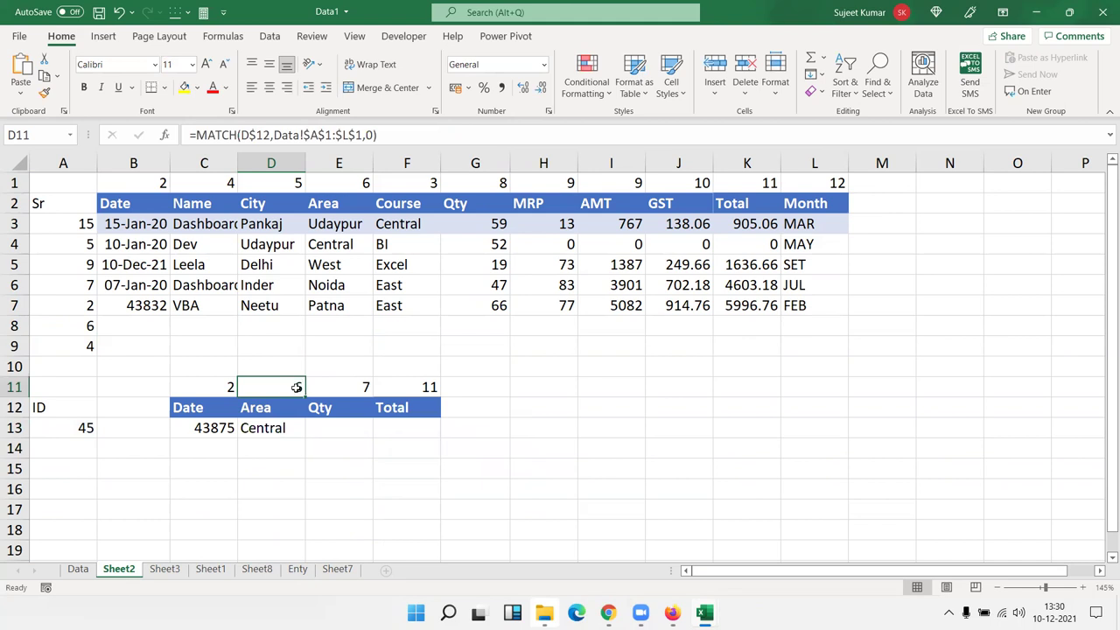
Step: Swap D13's Sheet2!D11 reference for MATCH(D$12,Data!$A$1:$L$1,0), still returning Central
double_click(297, 385)
drag(250, 386, 548, 386)
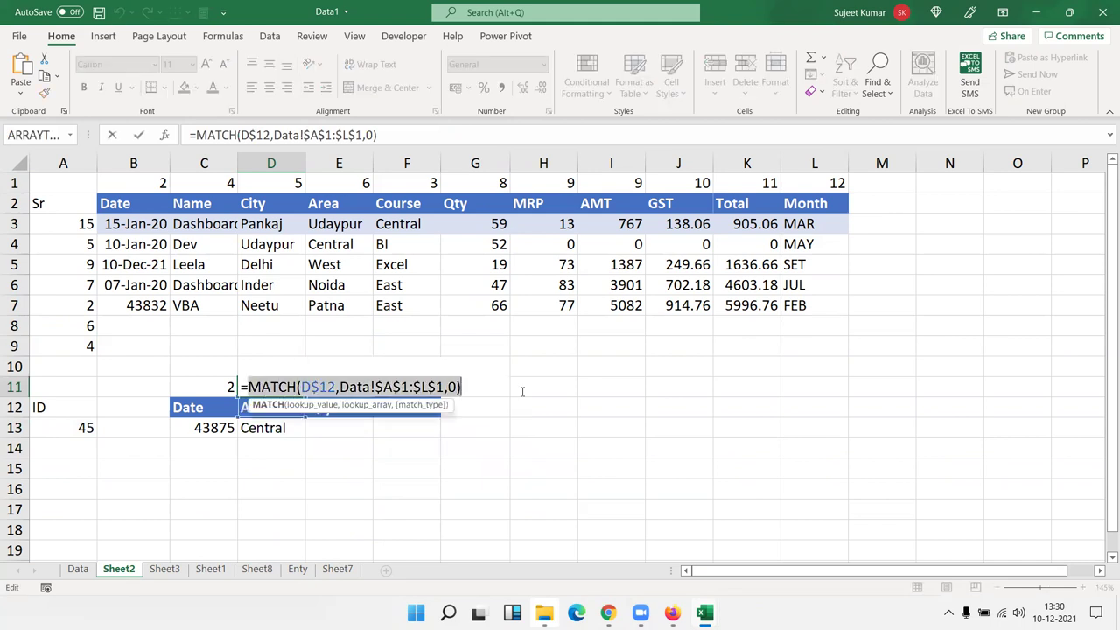
key(Escape)
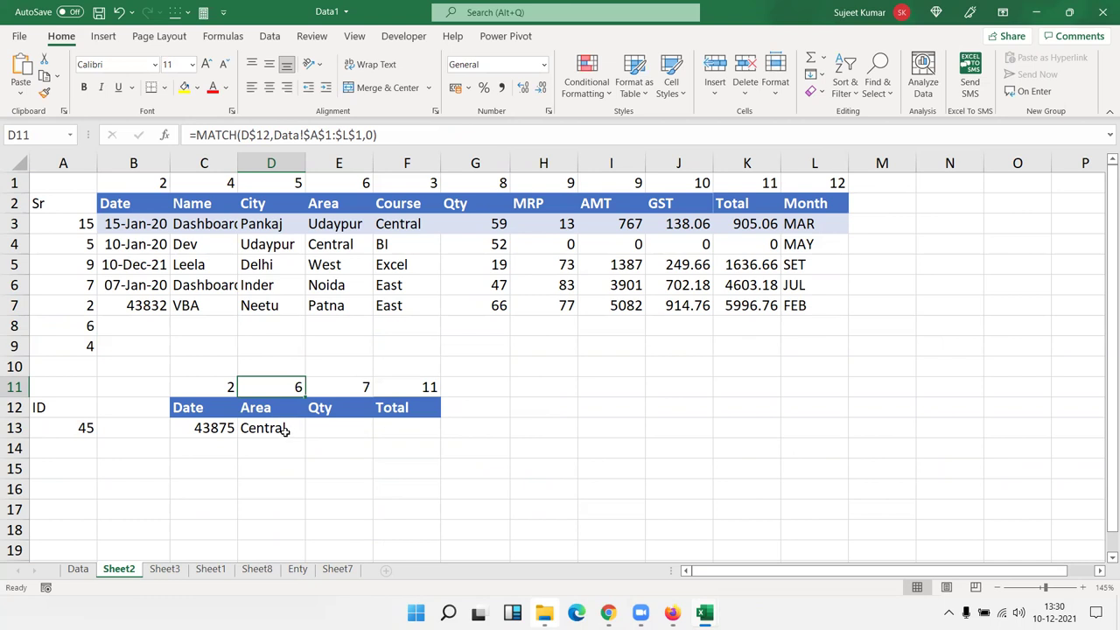
double_click(288, 429)
drag(477, 428, 408, 428)
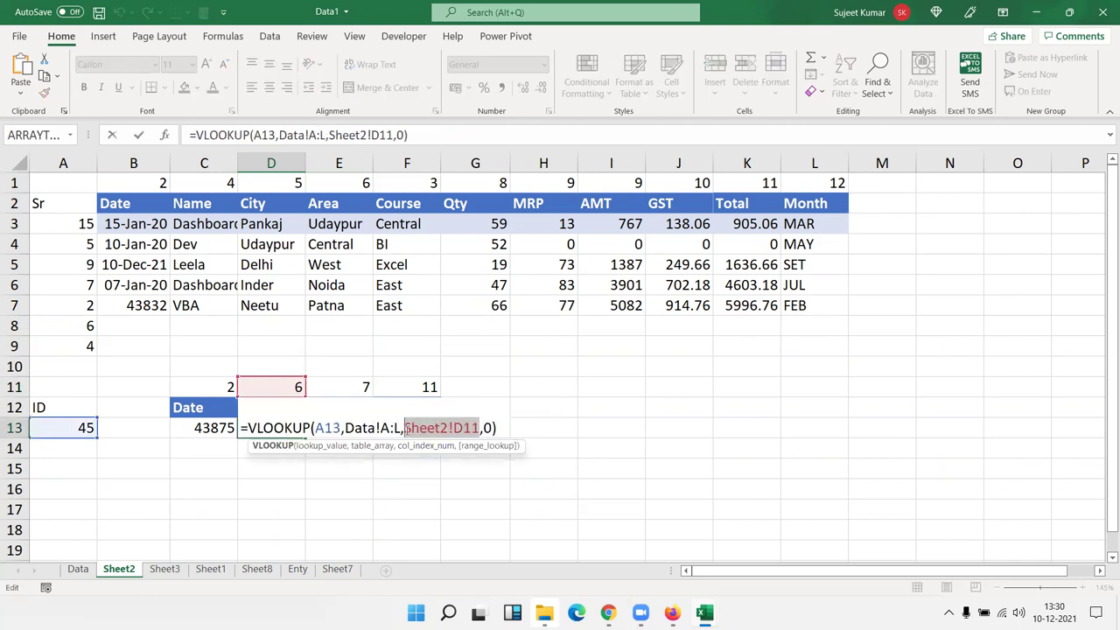
key(ctrl+v)
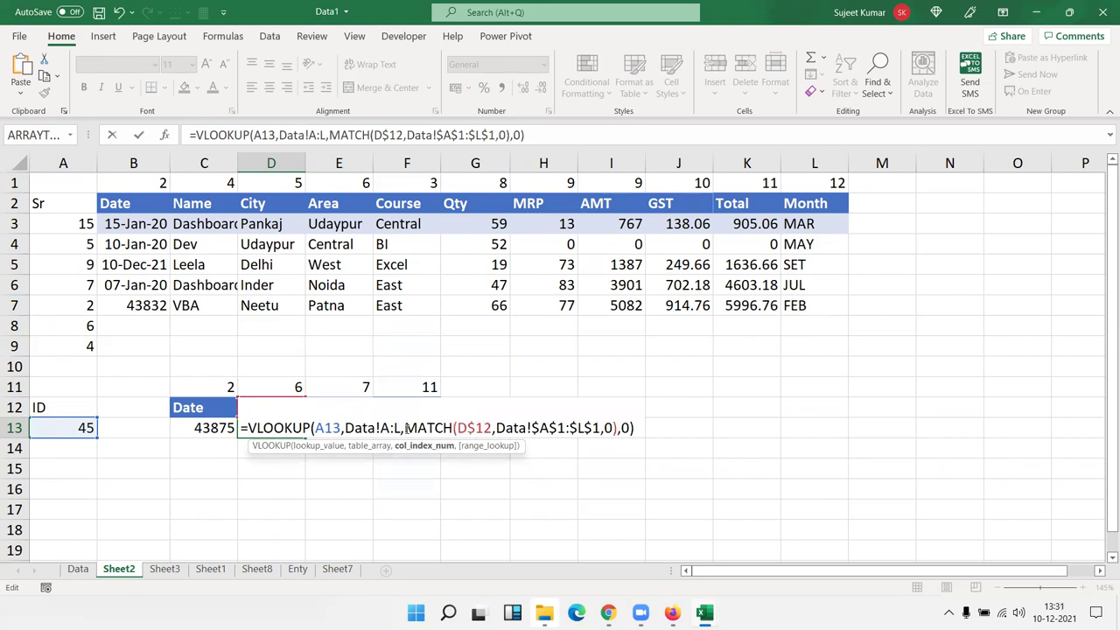
key(Return)
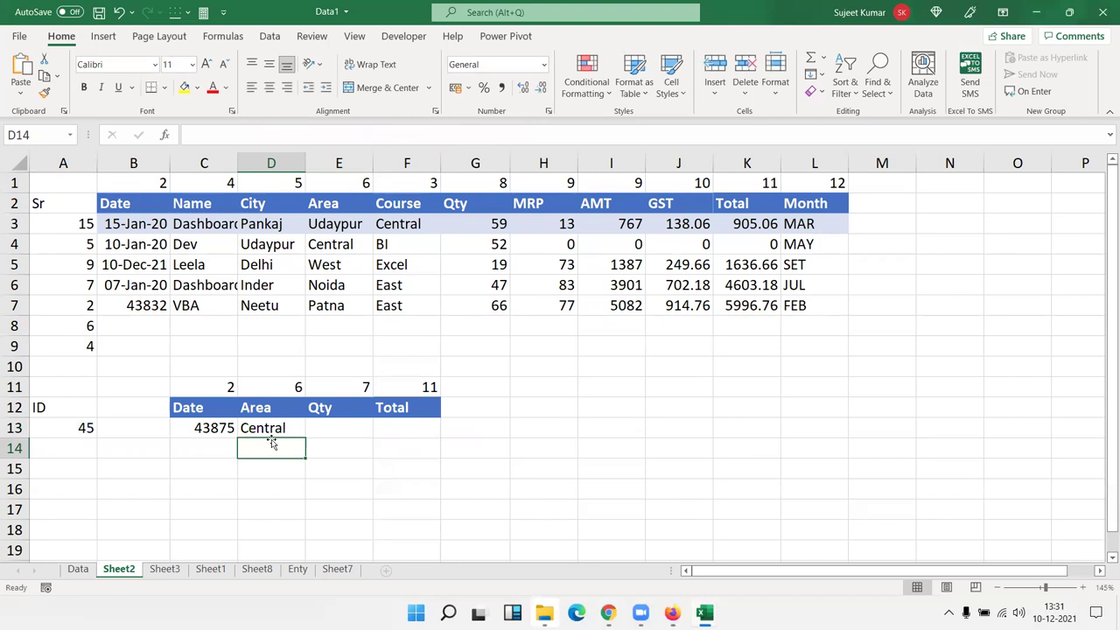
click(276, 431)
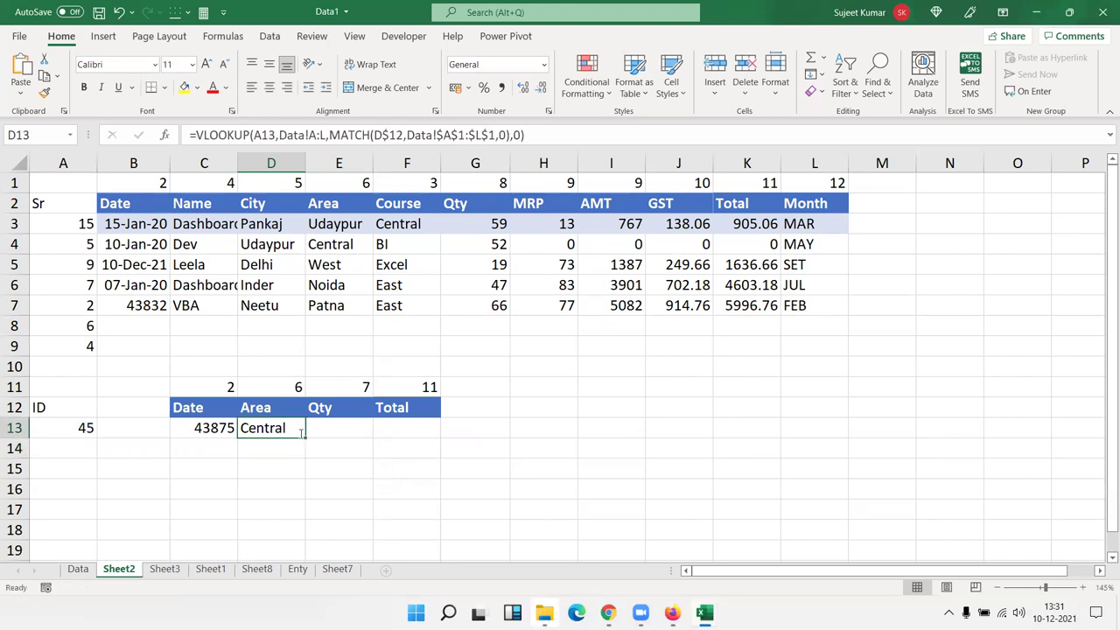
Step: Anchor D13's references as $A13 and Data!$A:$L
double_click(302, 430)
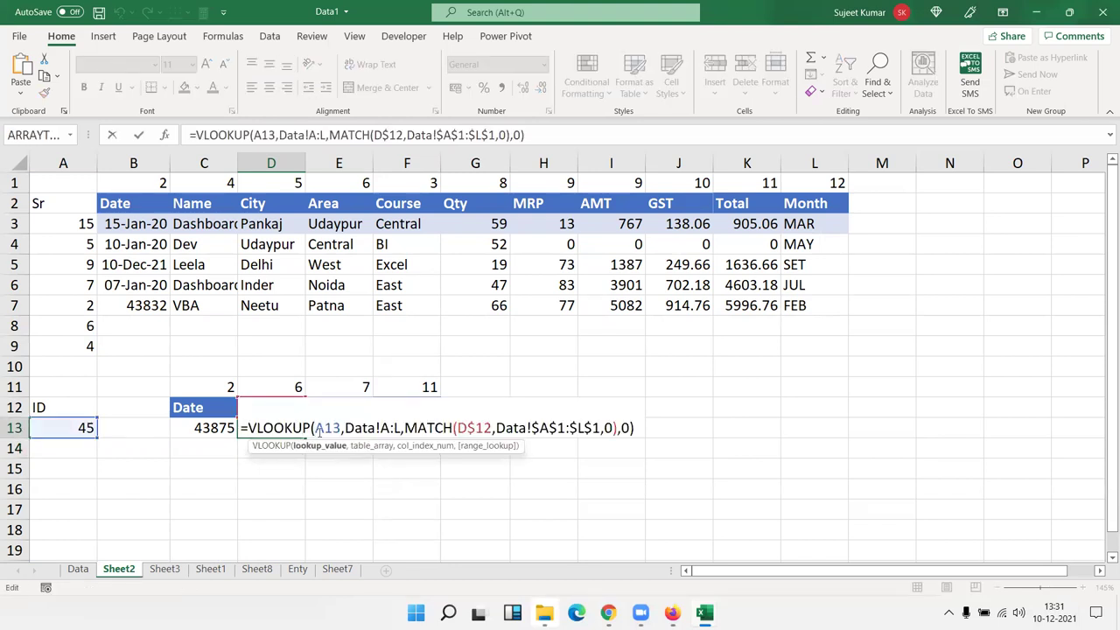
text($)
click(401, 428)
key(F4)
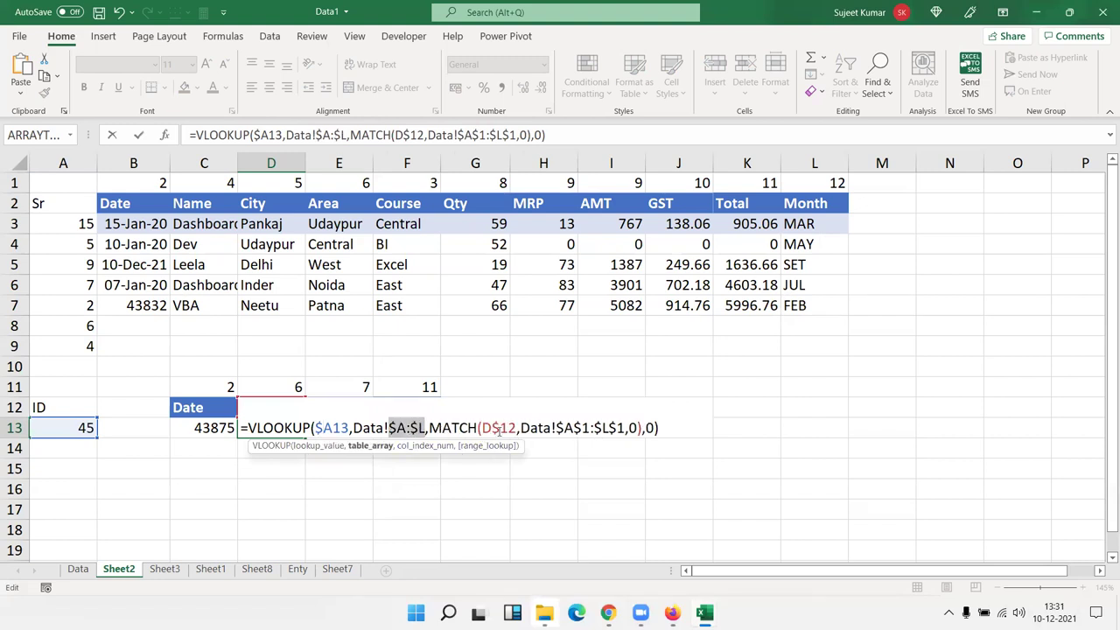
key(Return)
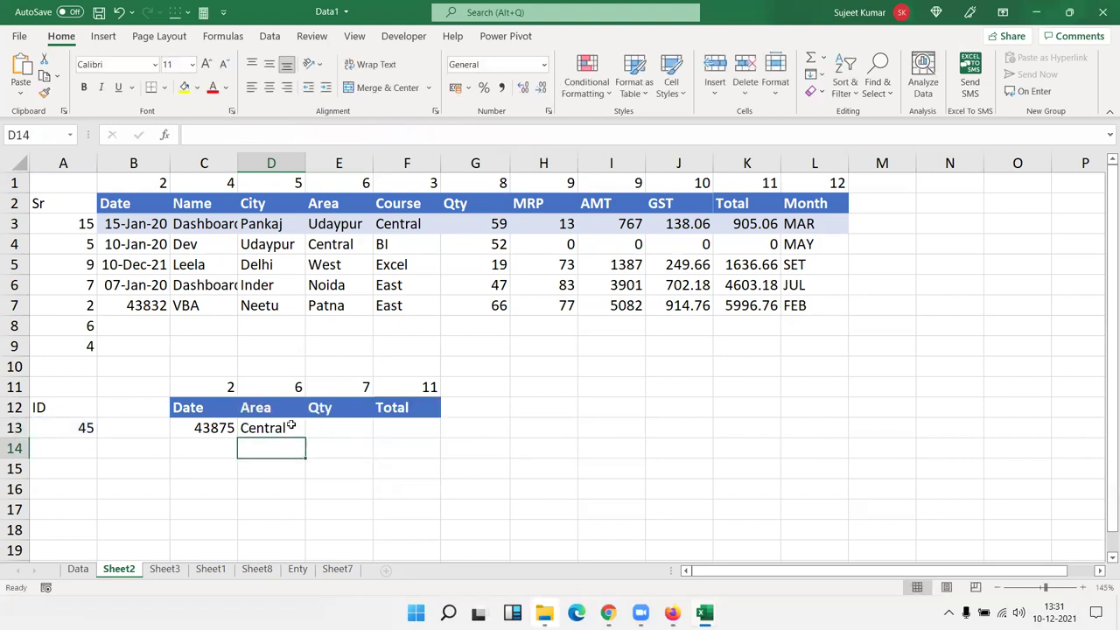
Step: Fill the lookup across to F13 (Qty 87, Total 7391.52) and format C13 as date 14-Feb-20
click(292, 426)
drag(304, 438, 425, 428)
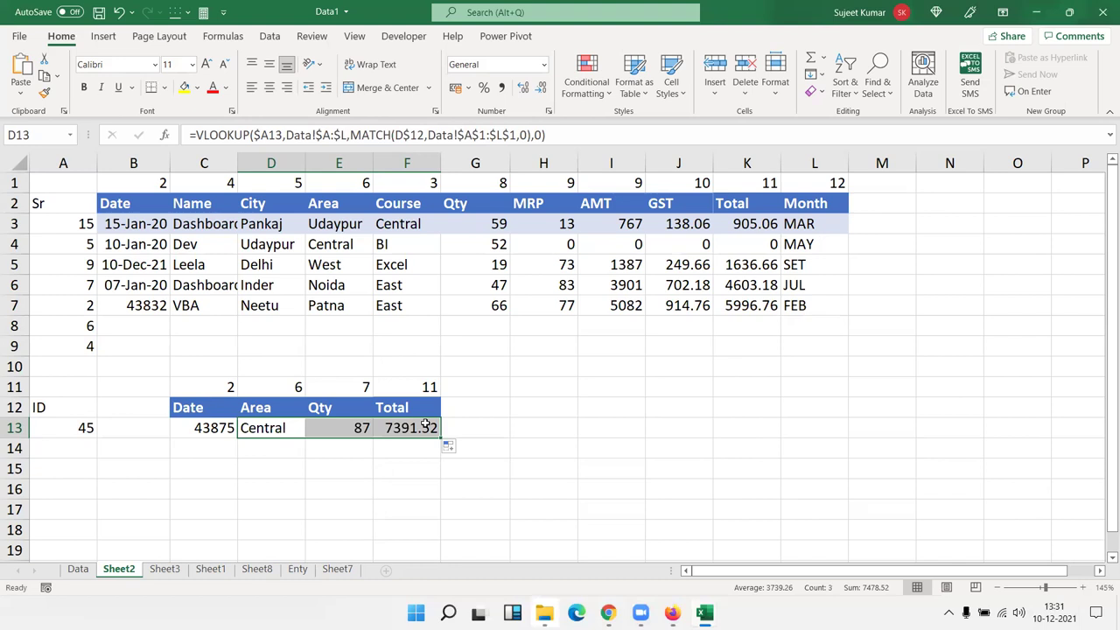
key(Left)
key(ctrl+shift+3)
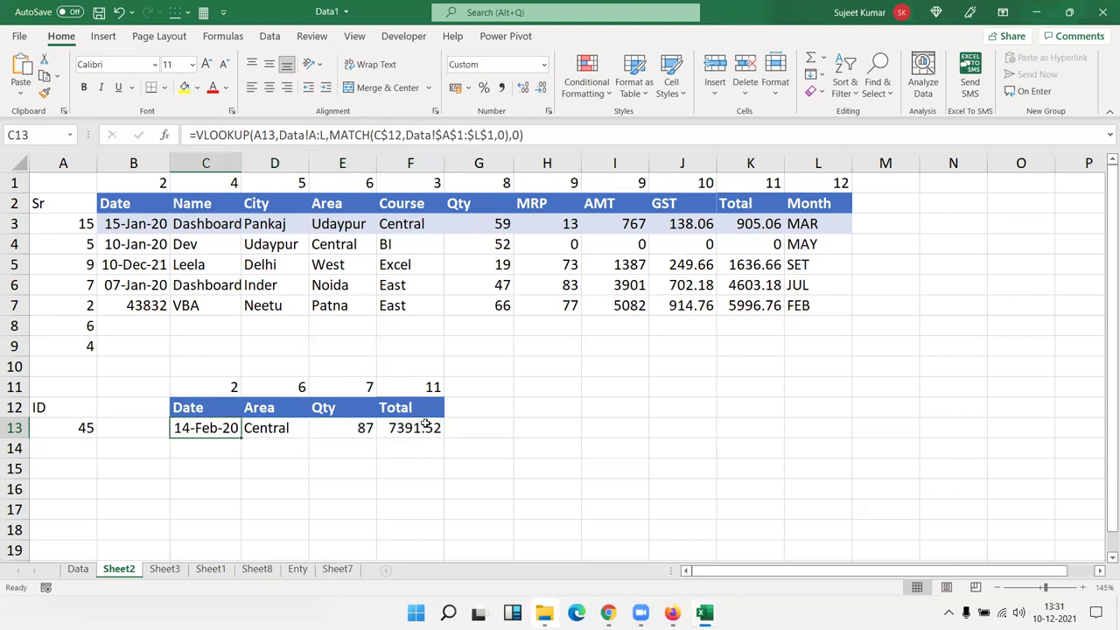
click(140, 218)
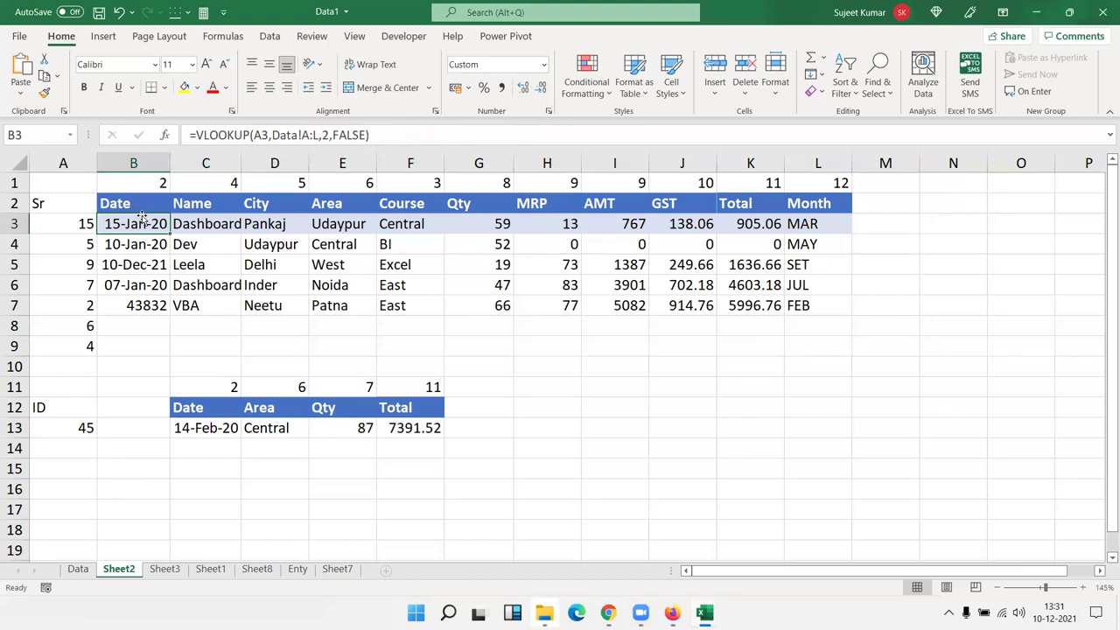
key(shift+Right)
key(shift+Right)
key(shift+Right)
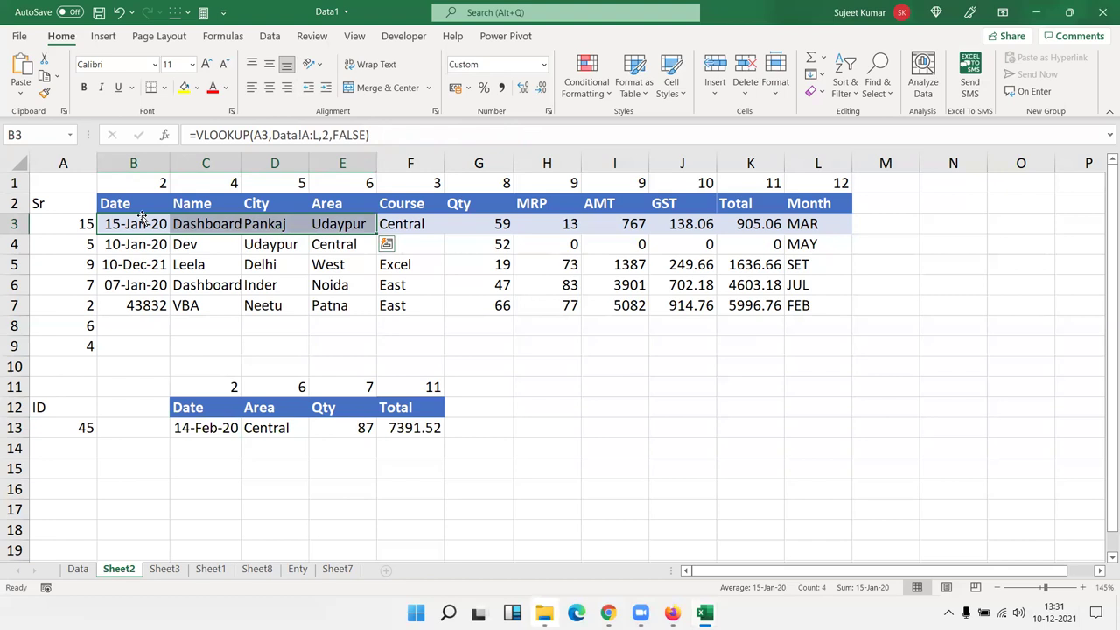
key(Down)
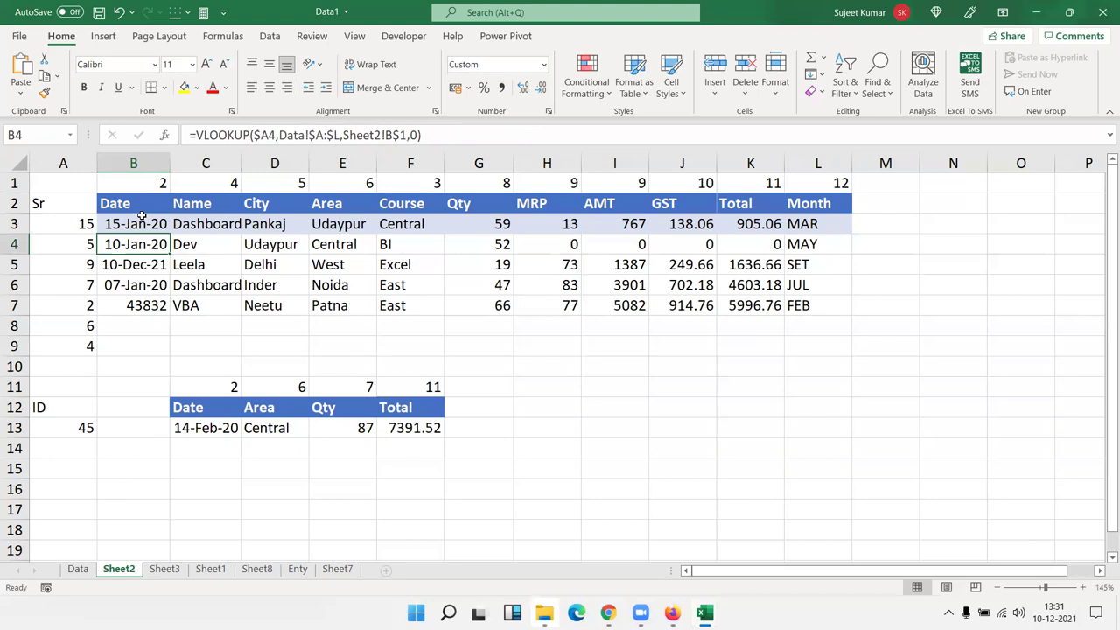
key(shift+Right)
key(shift+Right)
key(shift+Right)
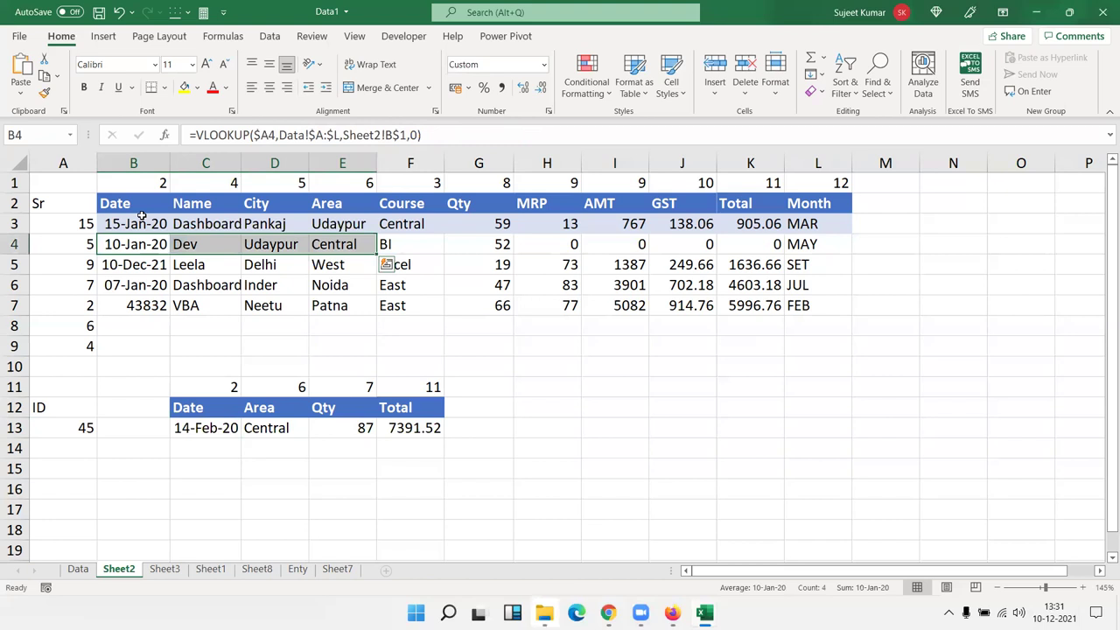
key(Down)
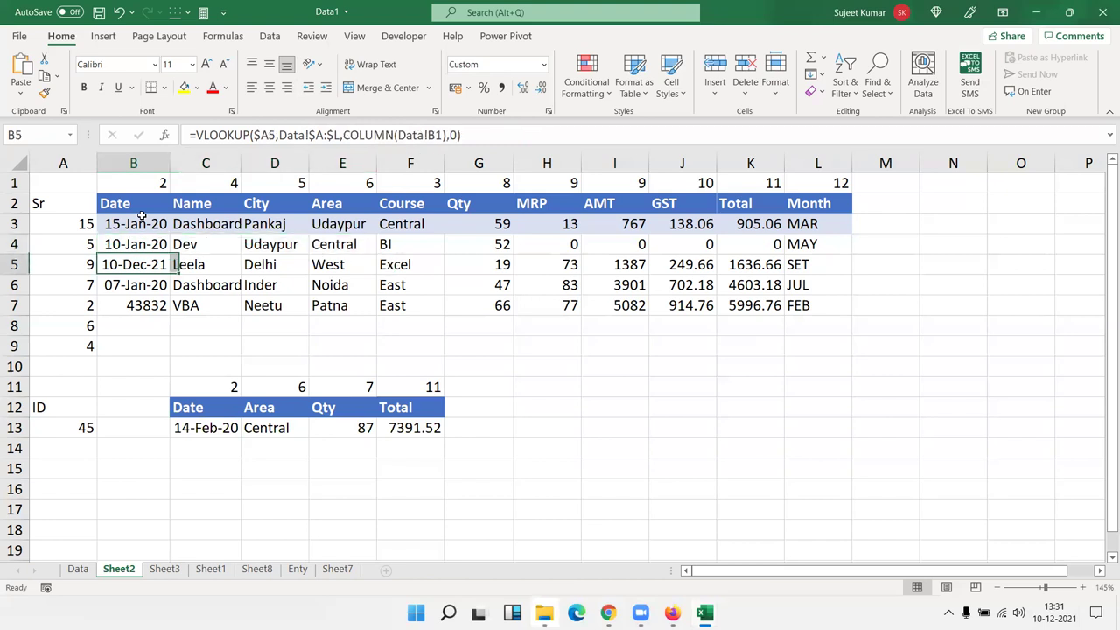
key(shift+Right)
key(shift+Right)
key(shift+Right)
key(shift+Right)
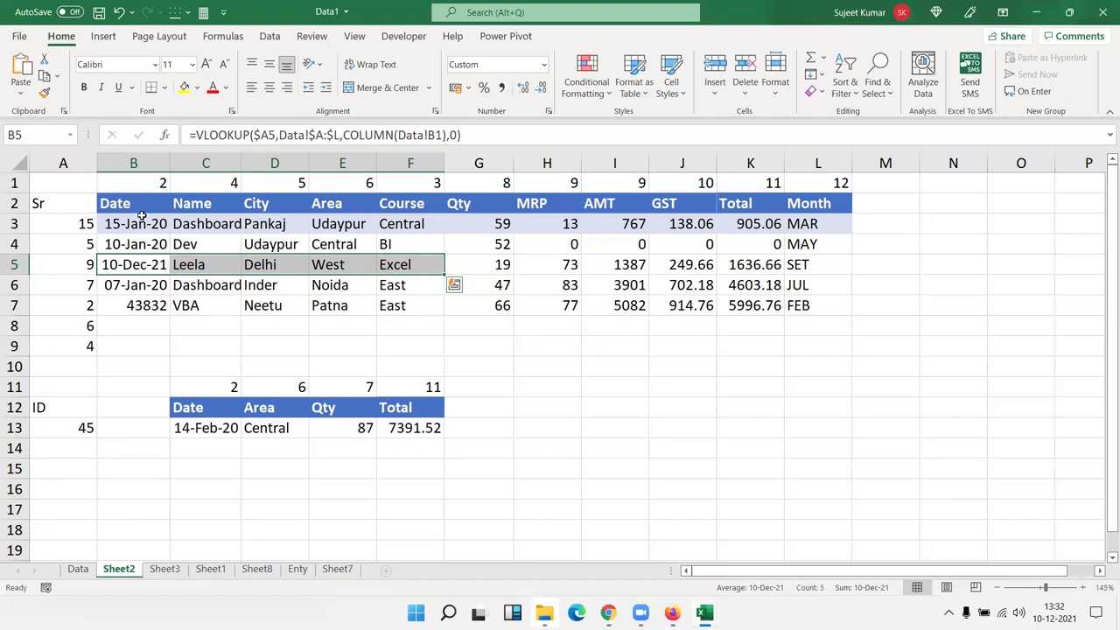
key(Down)
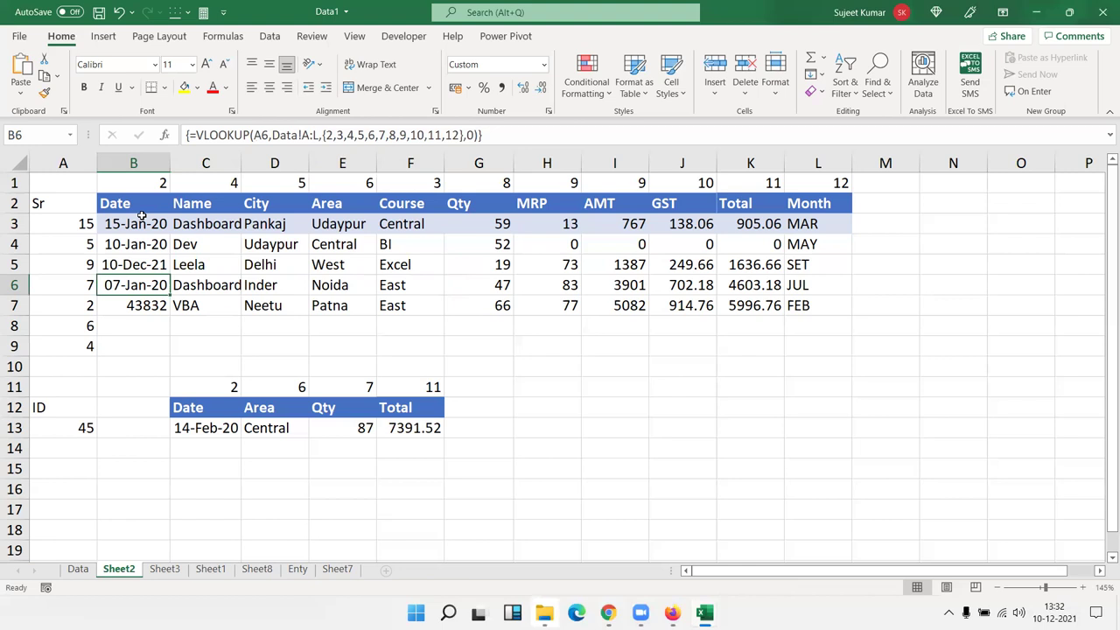
key(Right)
key(Right)
key(Right)
key(Right)
key(Right)
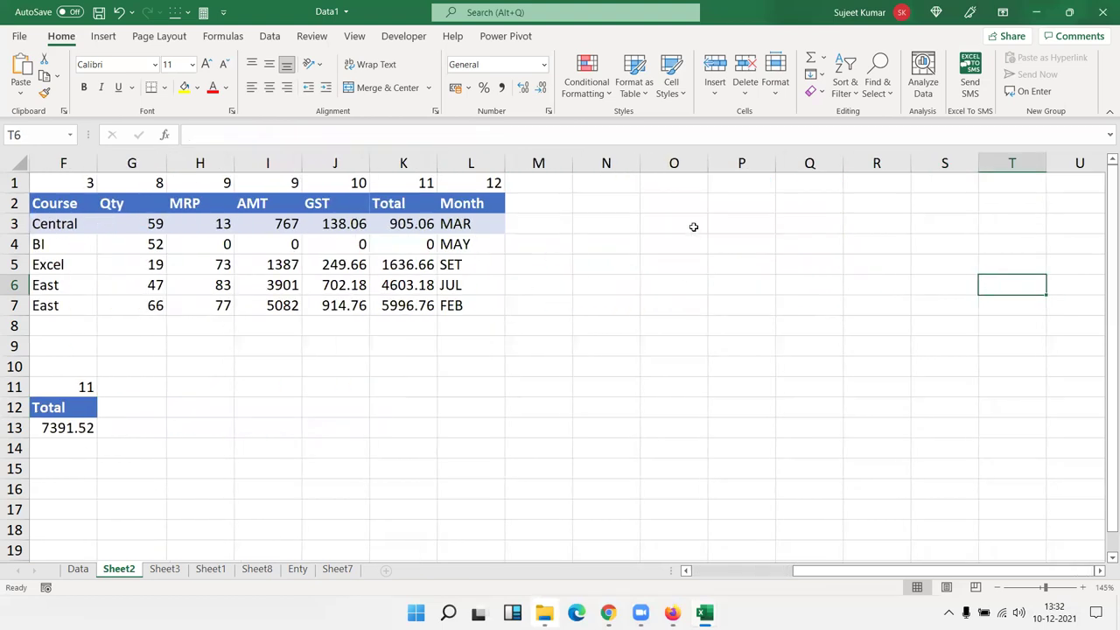
Step: Type the numbers 1, 2, 3, 4 across cells O2:R2
click(654, 205)
text(1)
key(Tab)
text(2)
key(Tab)
text(3)
key(Tab)
text(4)
key(Down)
key(Down)
Step: Enter the array constant ={1,2,3,4} across O3:R3, then return to the C12 header
drag(680, 230, 854, 227)
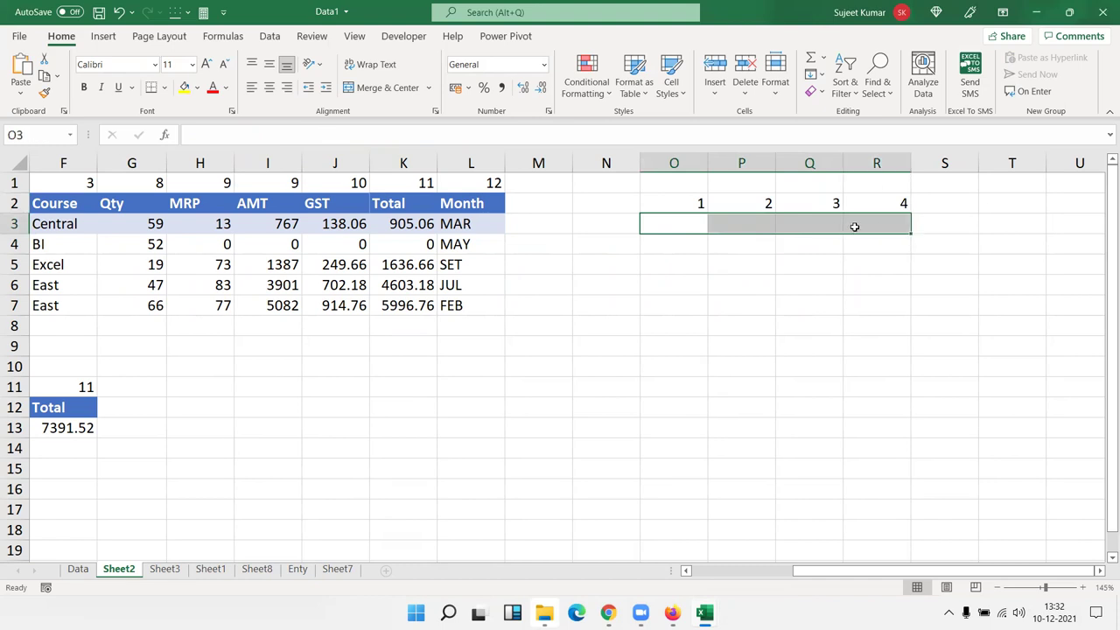
text(=)
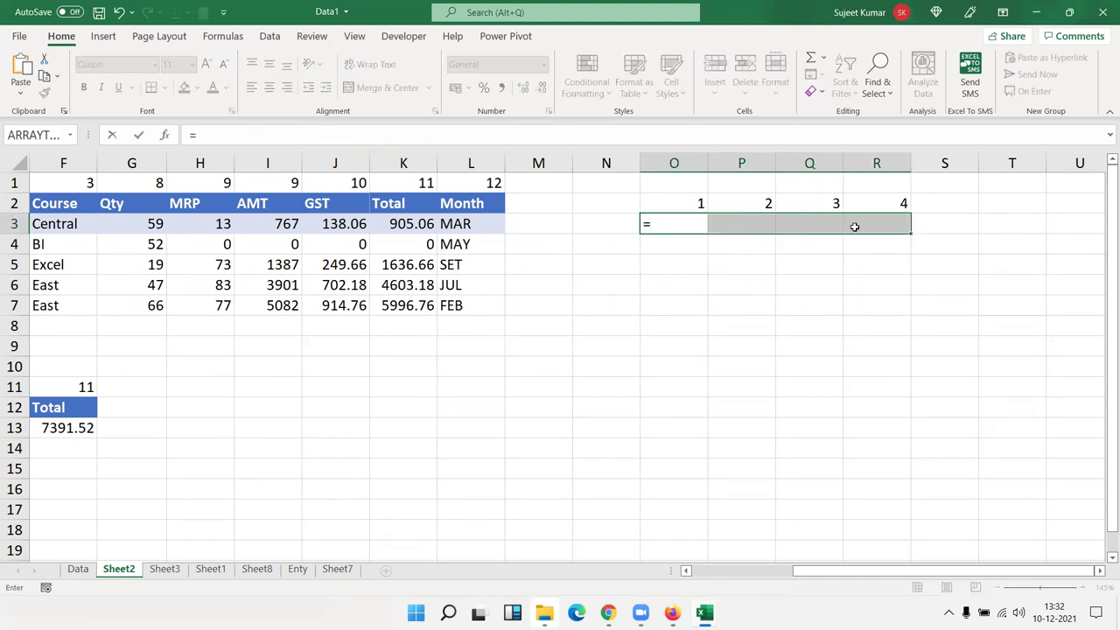
text({1,2,3,4)
text(})
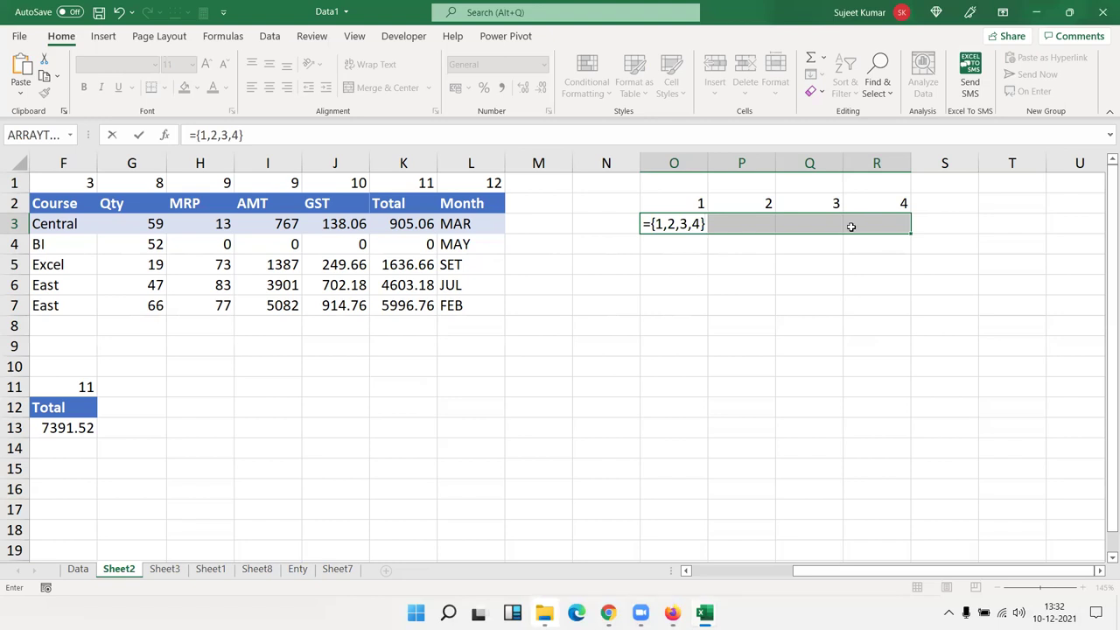
key(Return)
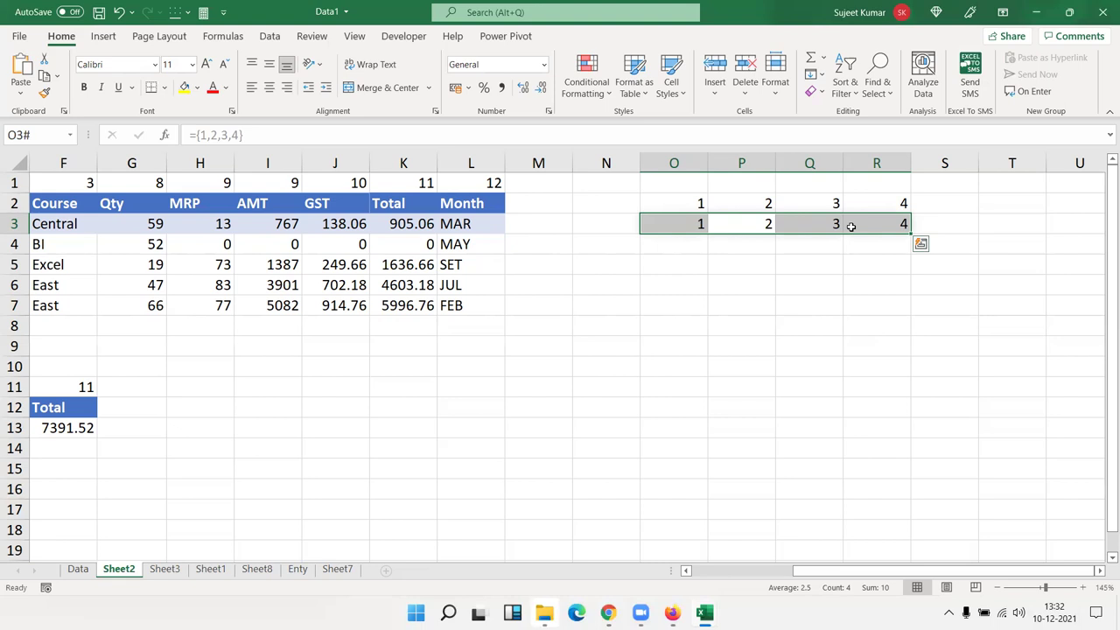
key(shift+Left)
key(shift+Left)
key(shift+Left)
key(Left)
key(Left)
key(Left)
key(Left)
key(Left)
key(Left)
key(Down)
key(Down)
key(Down)
key(Down)
key(Down)
key(Down)
key(Right)
key(Right)
key(Down)
key(Down)
key(Down)
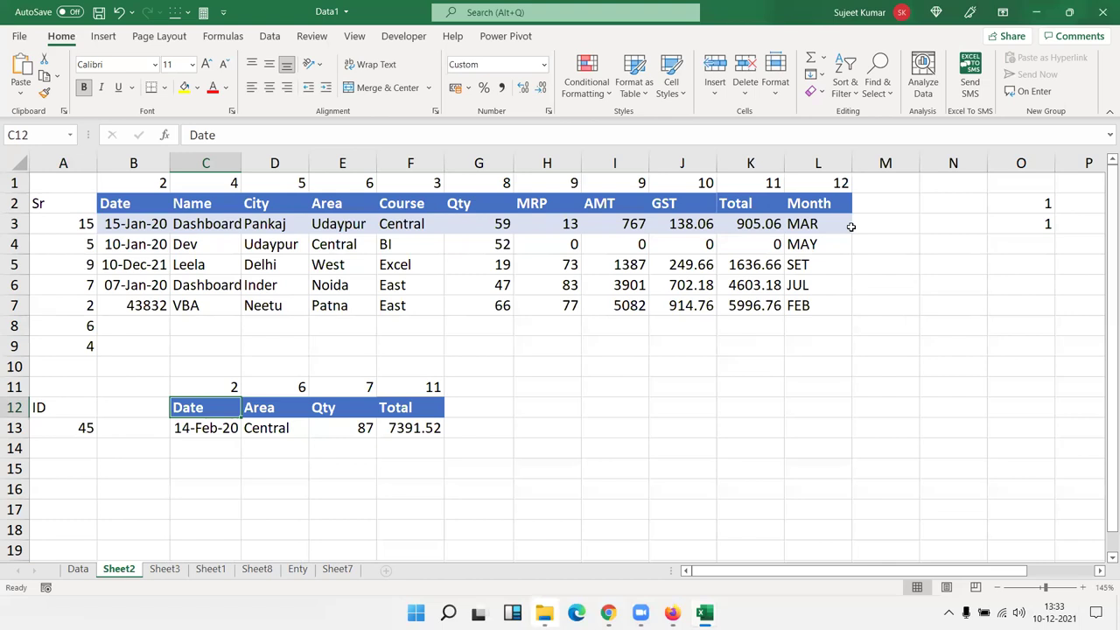
Step: Select the lookup headers Date through Total in C12:F12
key(shift+Right)
key(shift+Right)
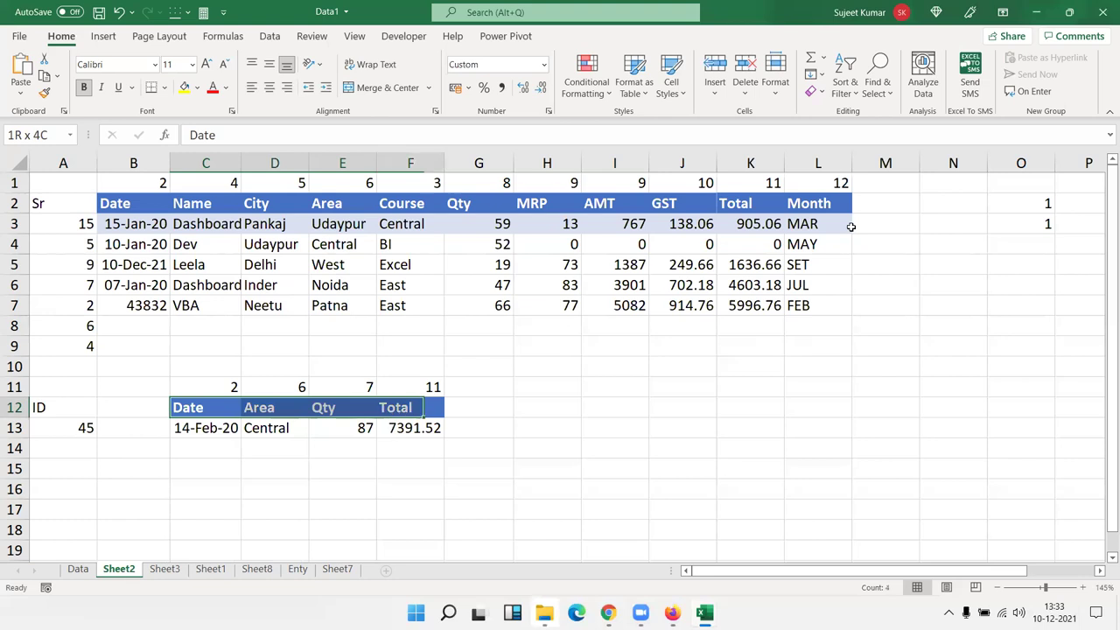
key(shift+Right)
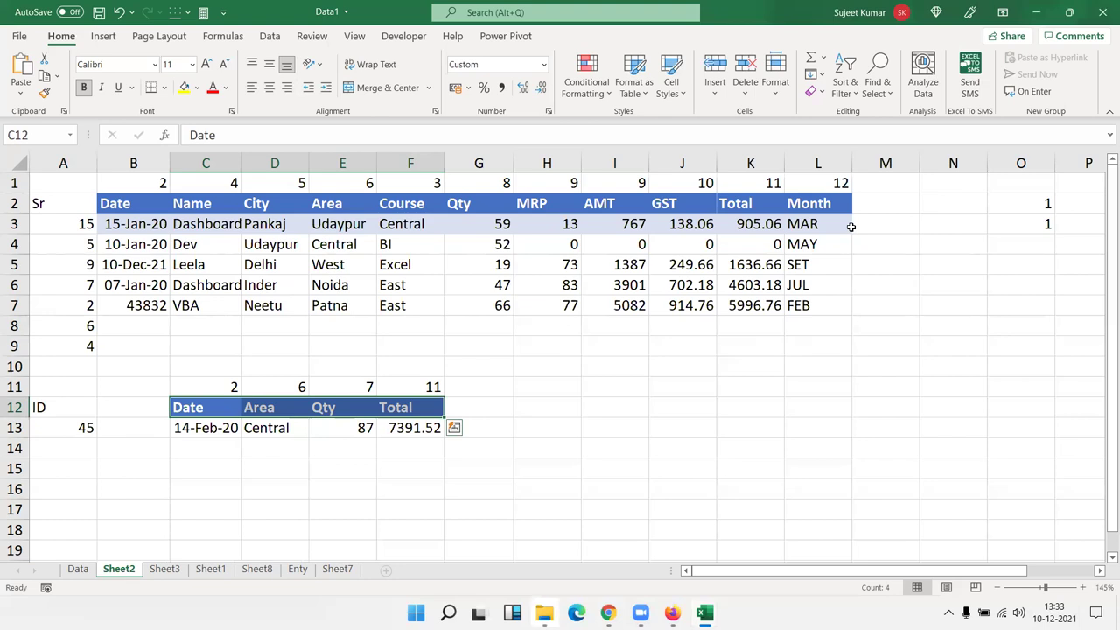
Step: Glance at Sheet3's course table and Sheet1's lookup example, then return to Sheet2
click(175, 571)
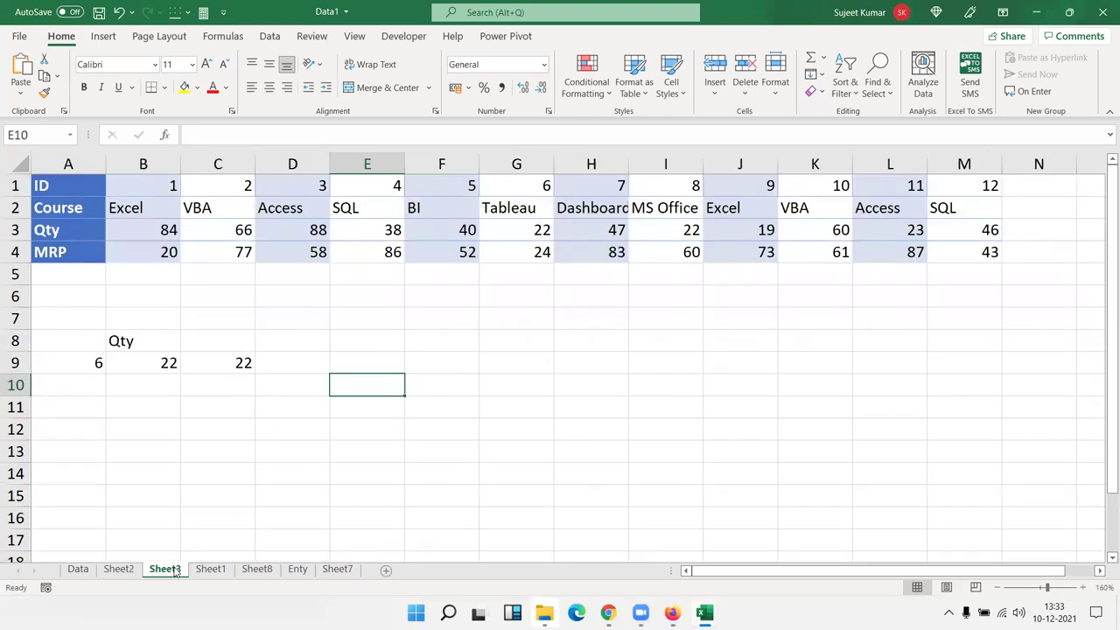
click(127, 571)
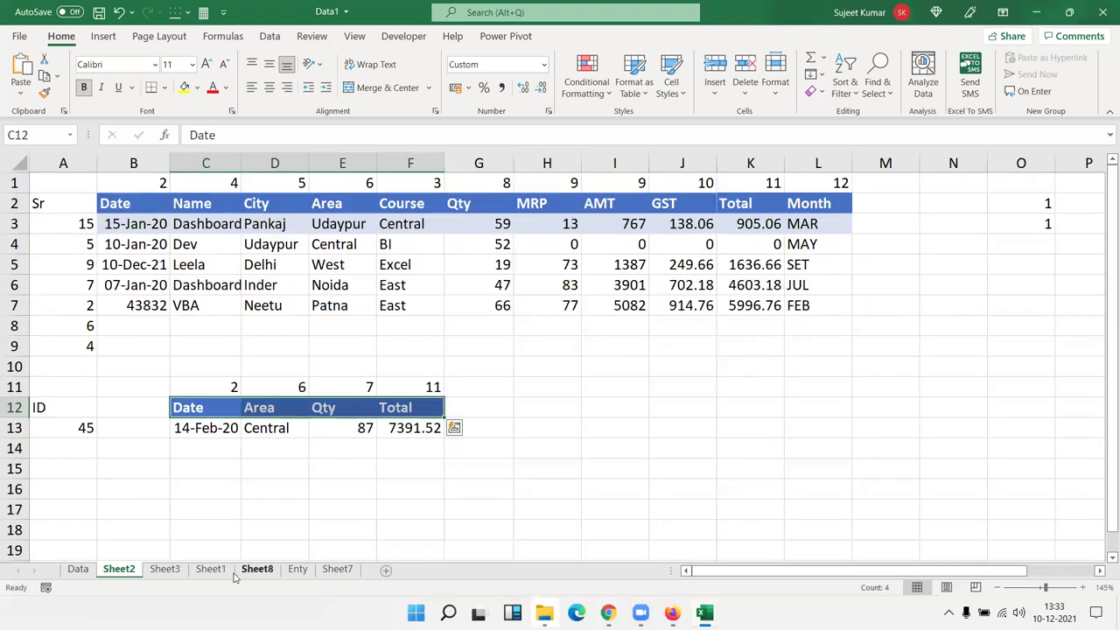
click(212, 571)
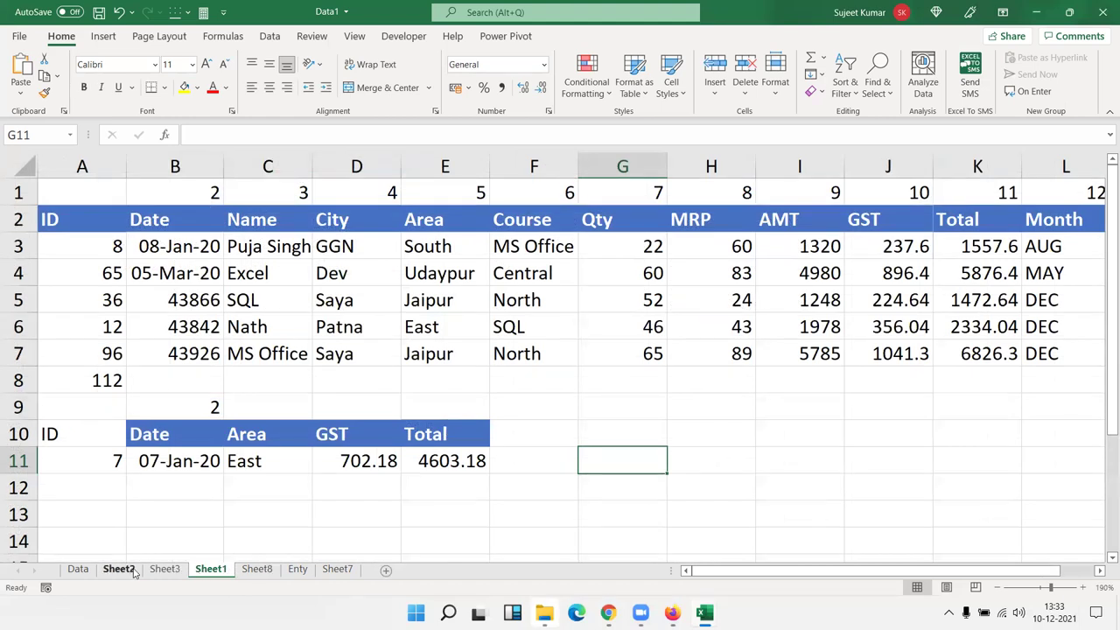
click(119, 569)
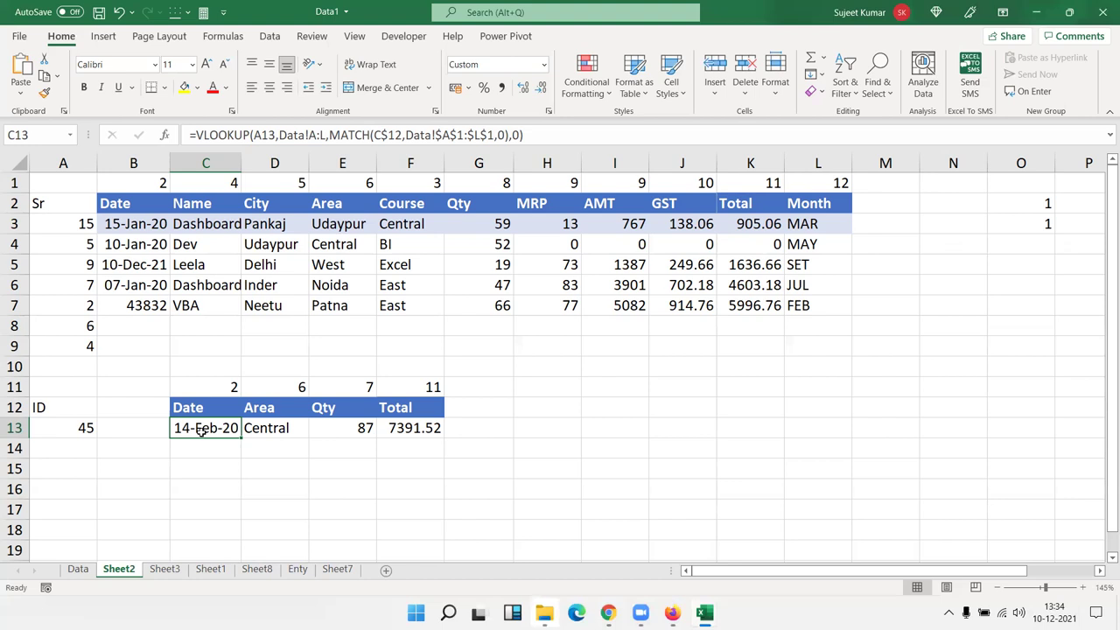
Step: Enter the IDs 63, 36, 52 and 36 in A14:A17
key(Left)
key(Left)
key(Down)
text(63)
key(Return)
text(36)
key(Return)
text(52)
key(Return)
text(36)
key(Return)
Step: Fill row 13's lookups down through row 17 and autofit column C so dates show
drag(218, 420, 434, 508)
key(ctrl+d)
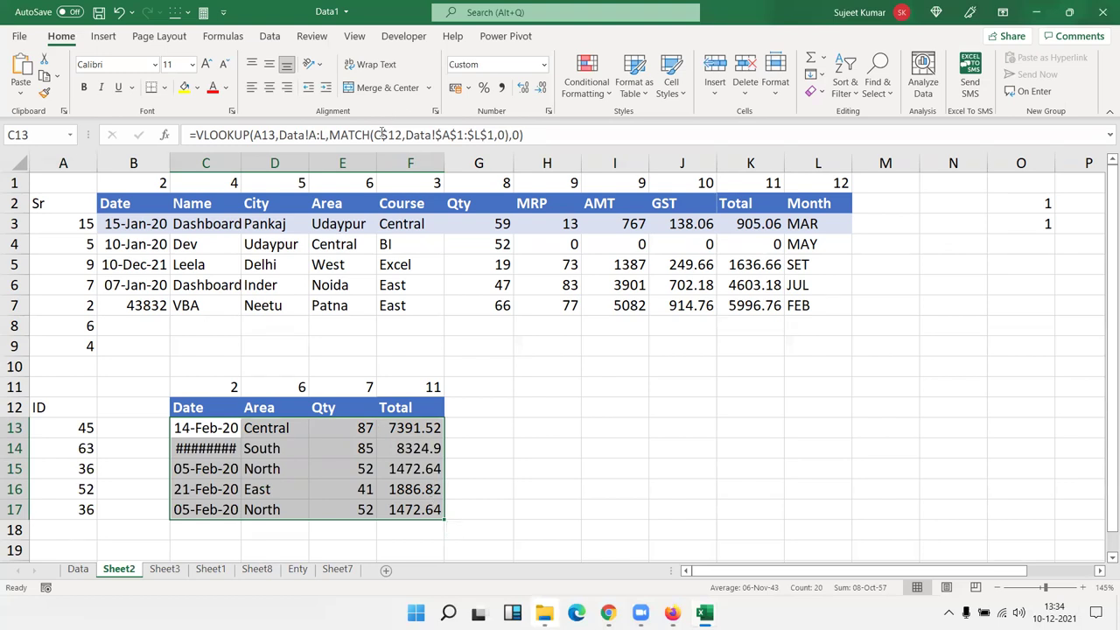
key(F2)
double_click(382, 134)
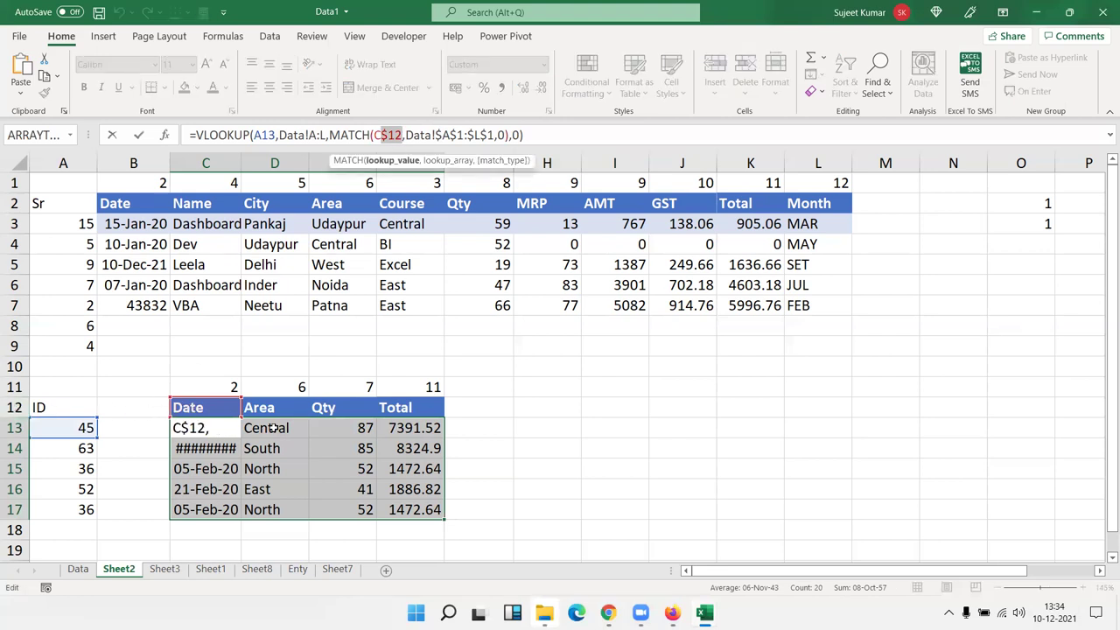
click(377, 136)
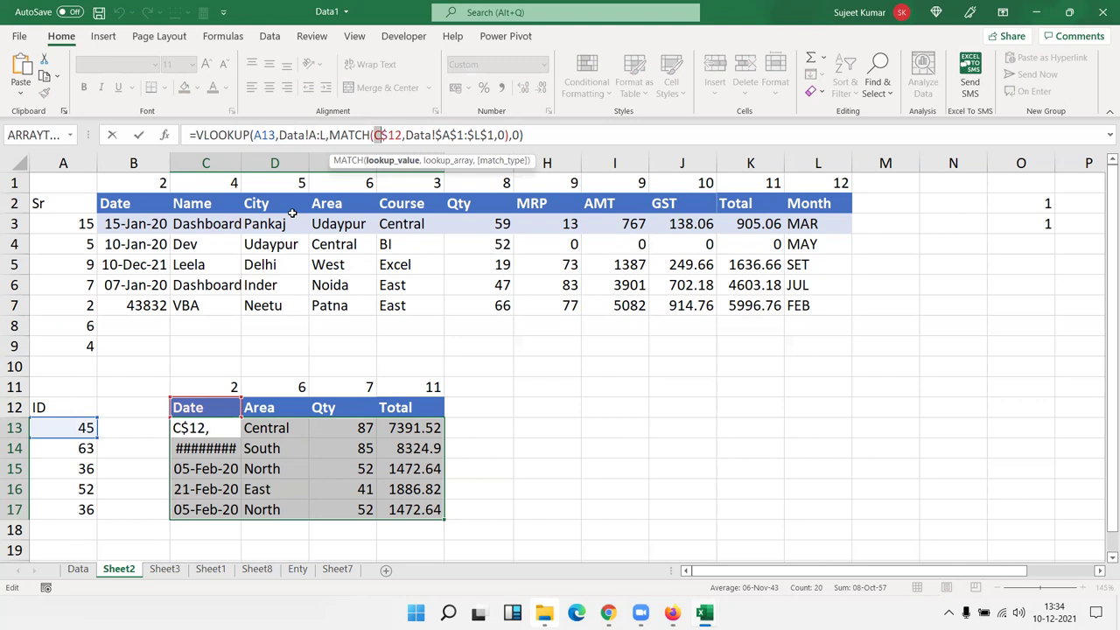
key(Return)
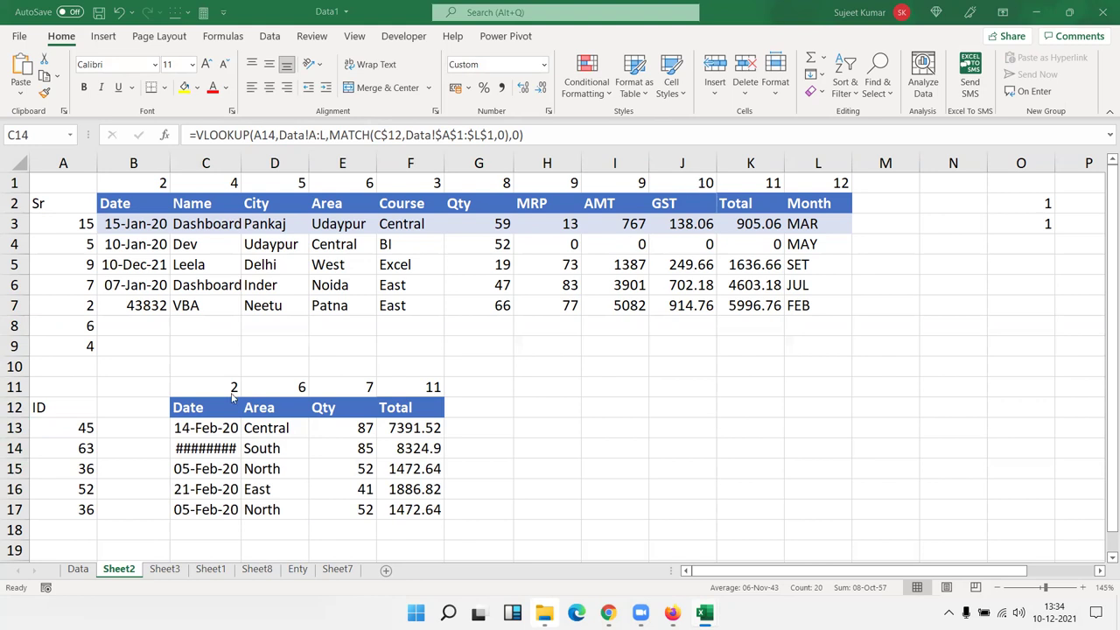
click(187, 450)
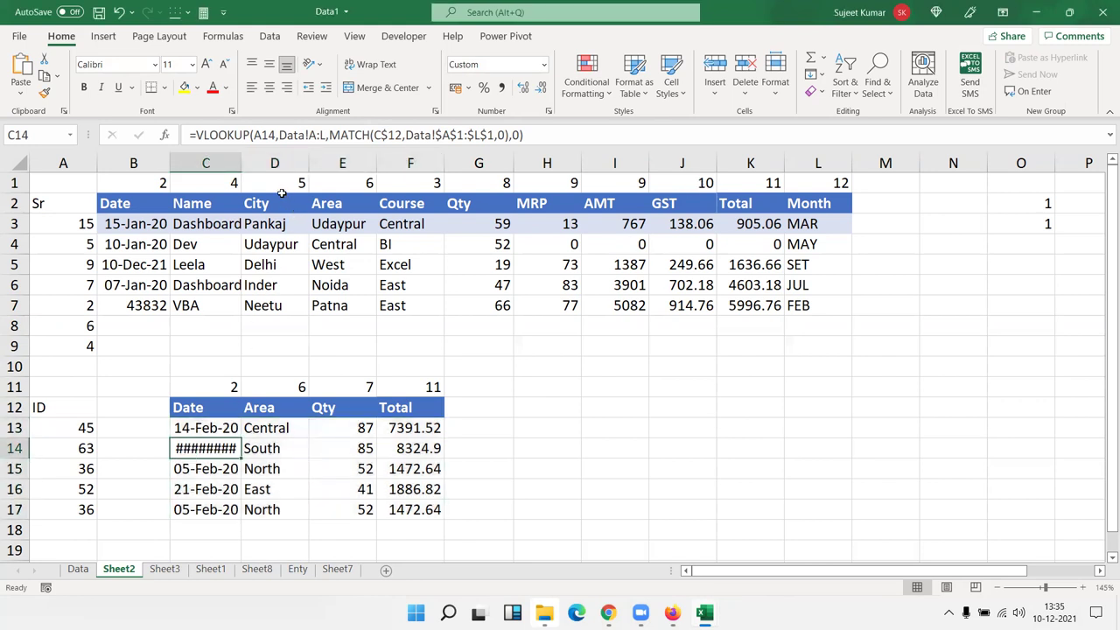
double_click(244, 165)
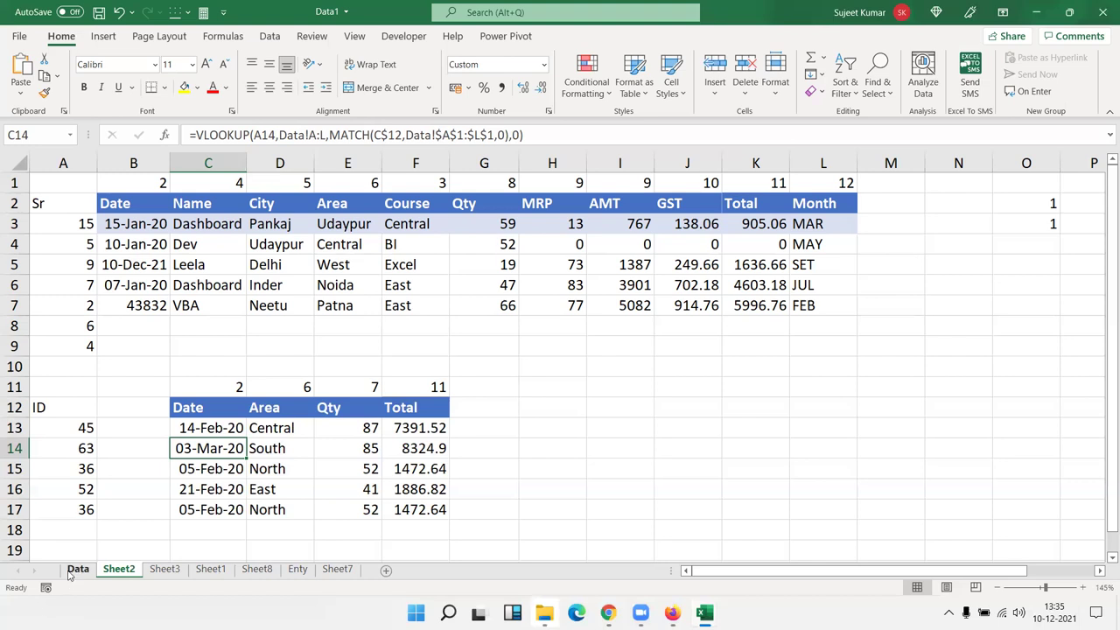
Step: Insert a new sheet, then copy A1:L16, the header and first 15 records, from the Data sheet
click(72, 570)
click(420, 570)
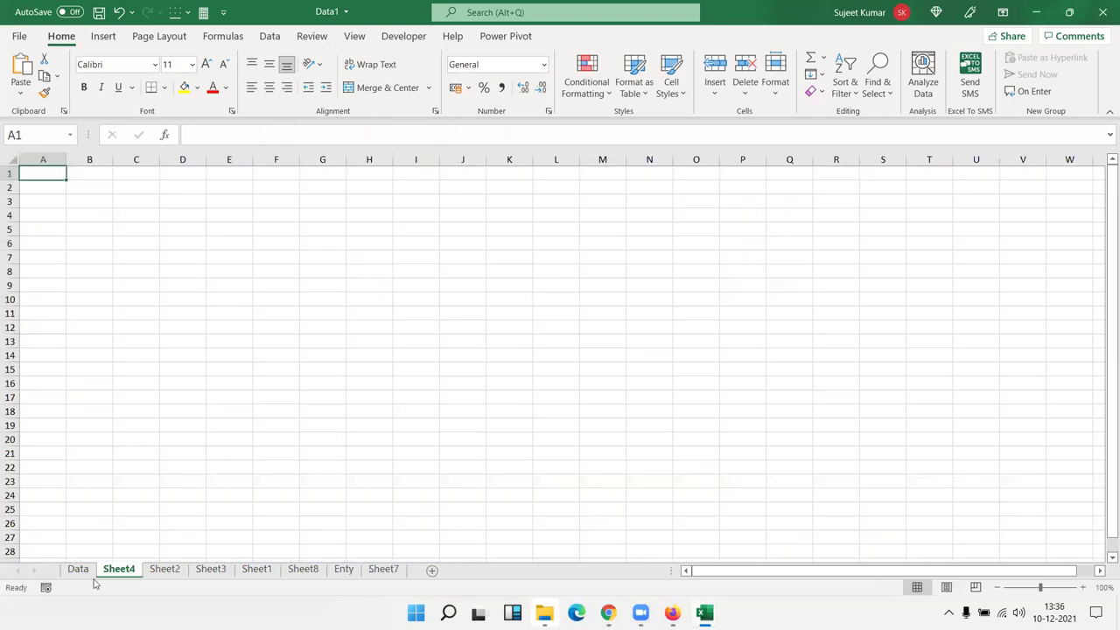
click(78, 570)
drag(77, 176, 748, 392)
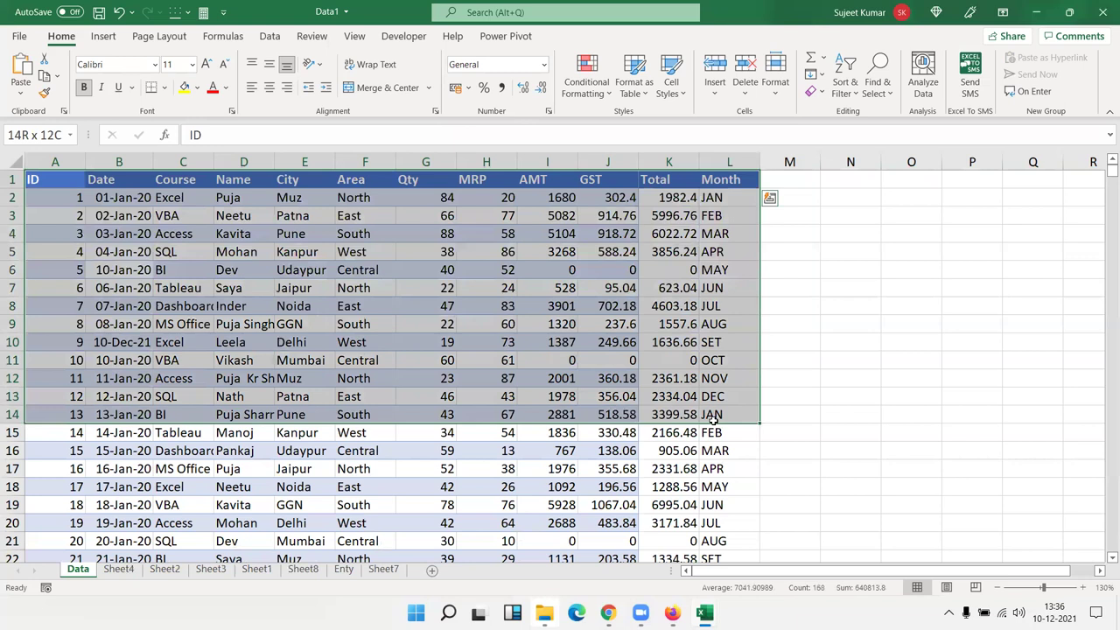
drag(748, 392, 748, 453)
key(ctrl+c)
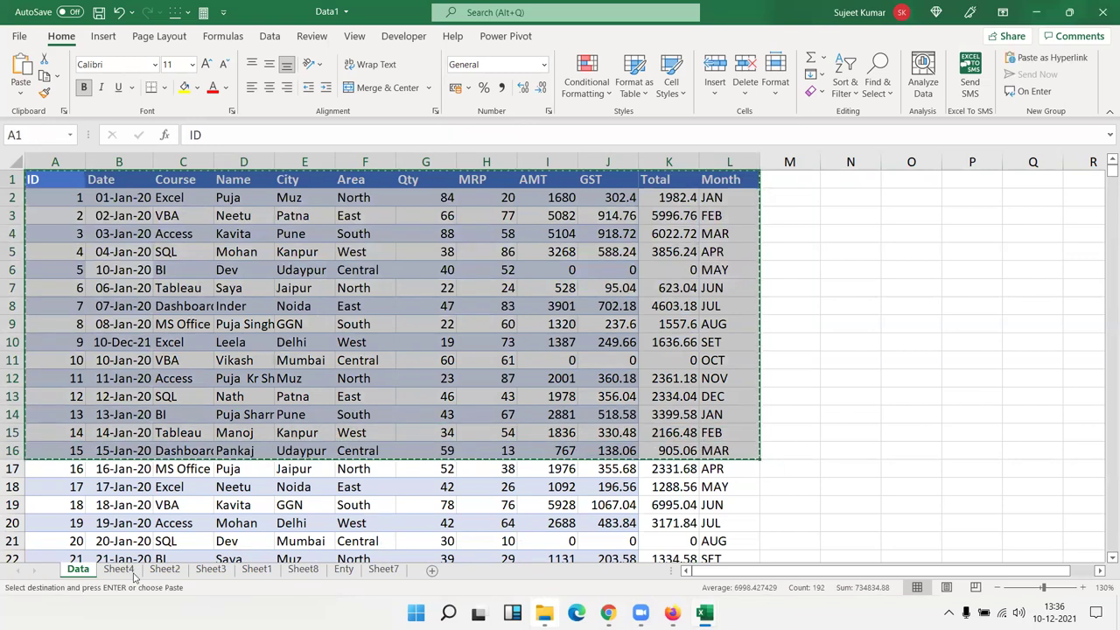
Step: Paste the rows into Sheet4 at A1 and cut the ID column A
click(119, 570)
key(ctrl+v)
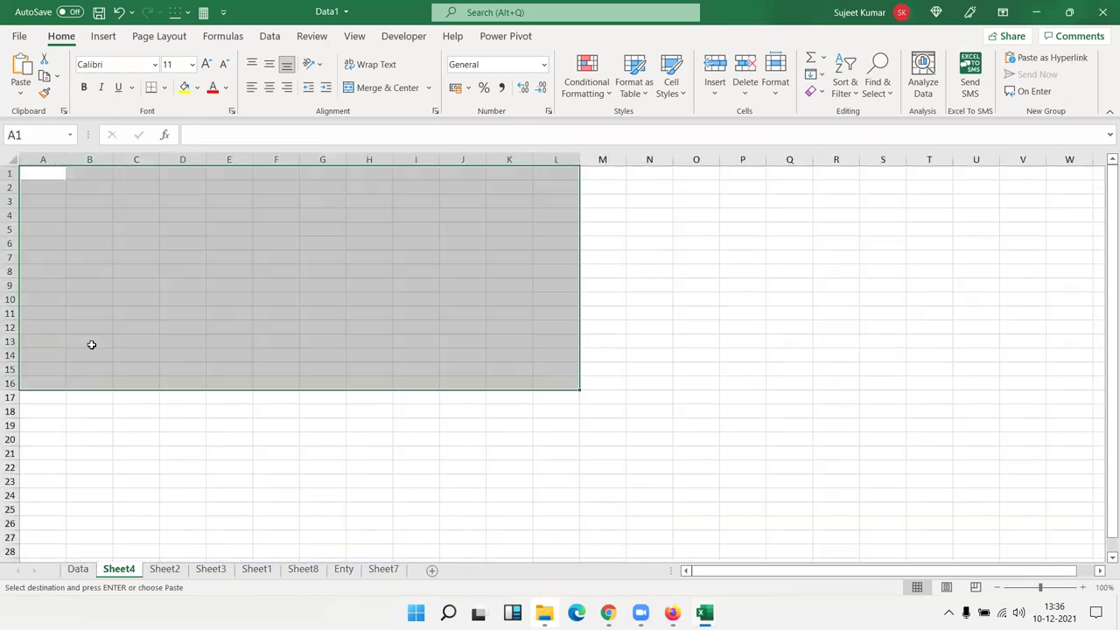
click(184, 383)
click(46, 159)
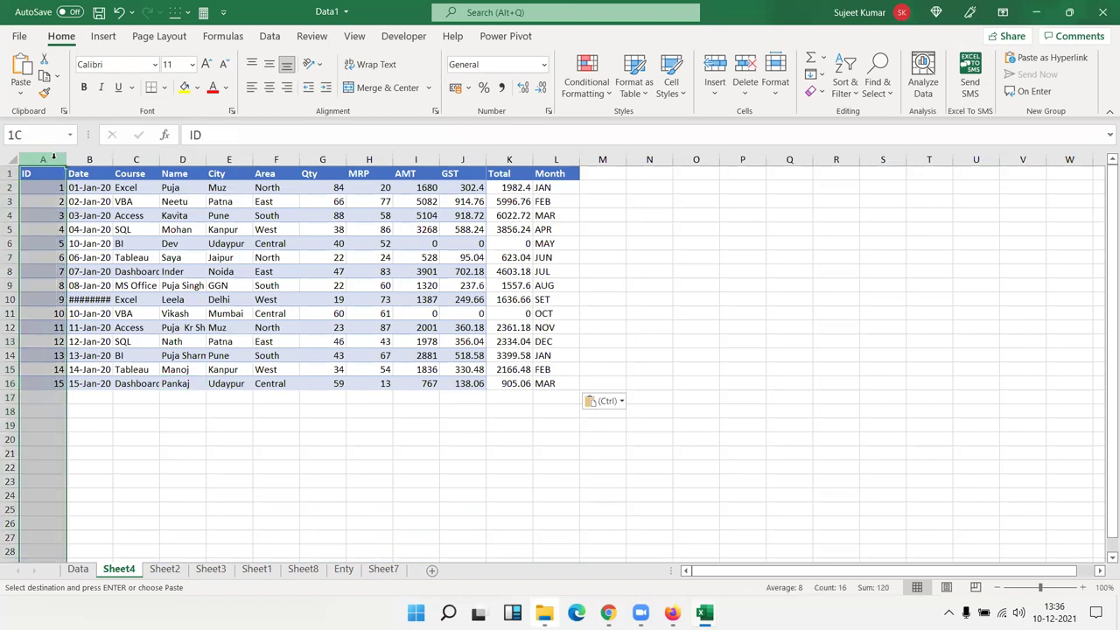
key(ctrl+c)
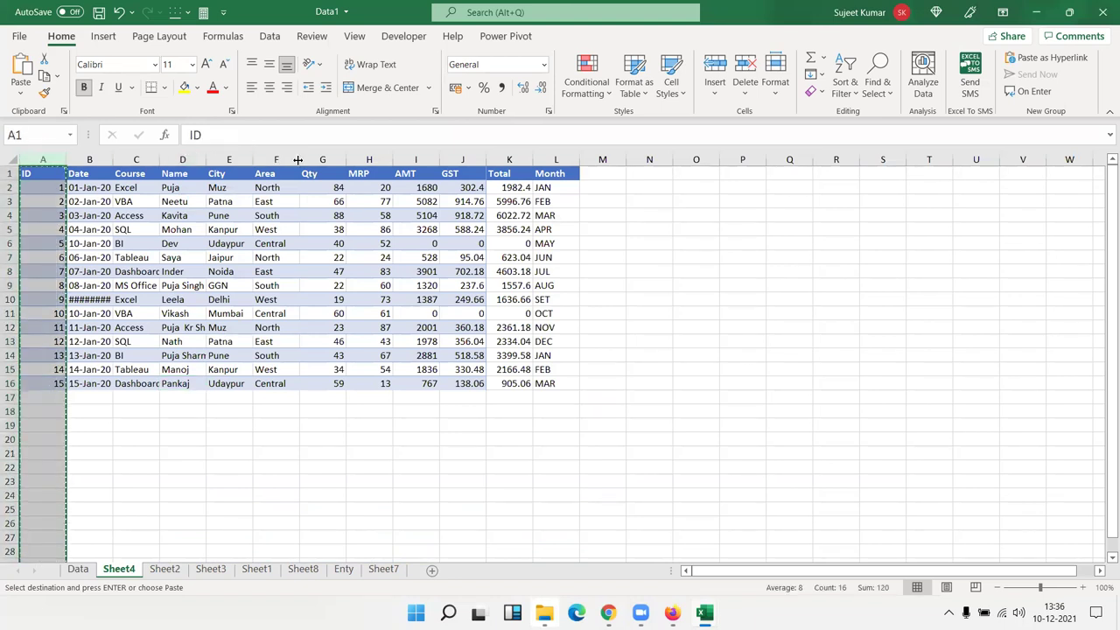
Step: Move the cut ID column in front of Qty, enter lookup ID 14 in D19 and label E18 'Name'
click(308, 160)
key(ctrl+plus)
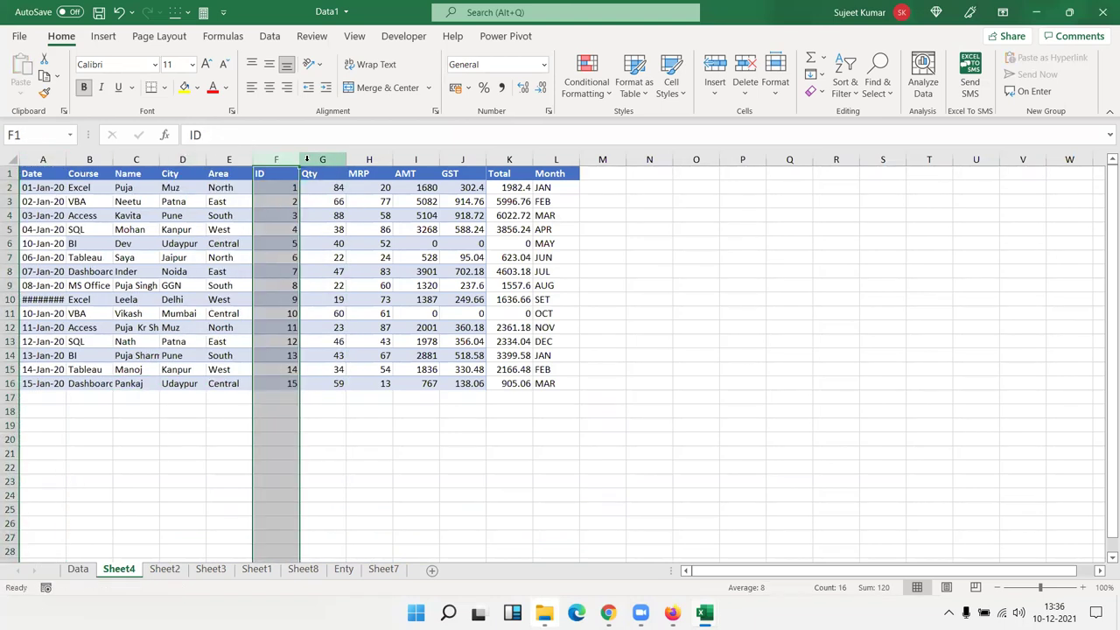
click(185, 433)
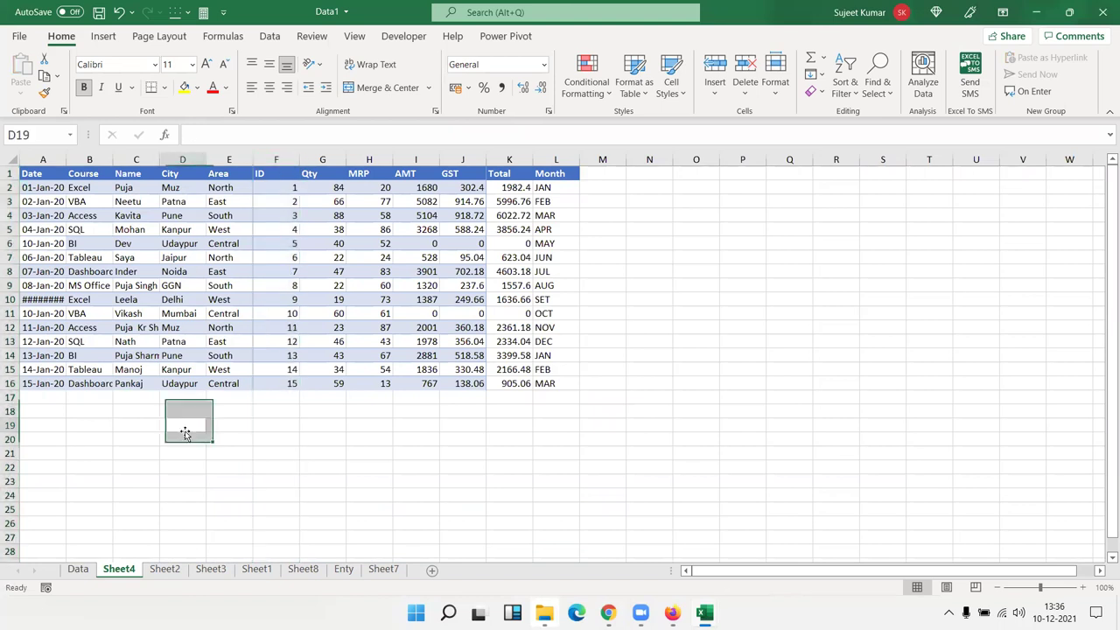
text(14)
key(Tab)
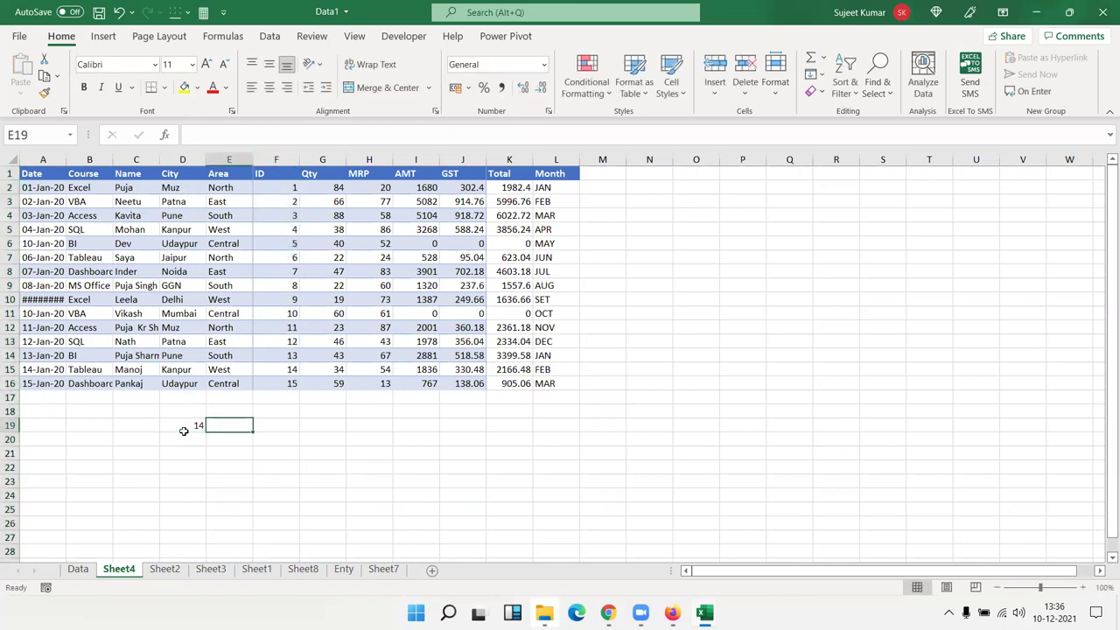
key(Up)
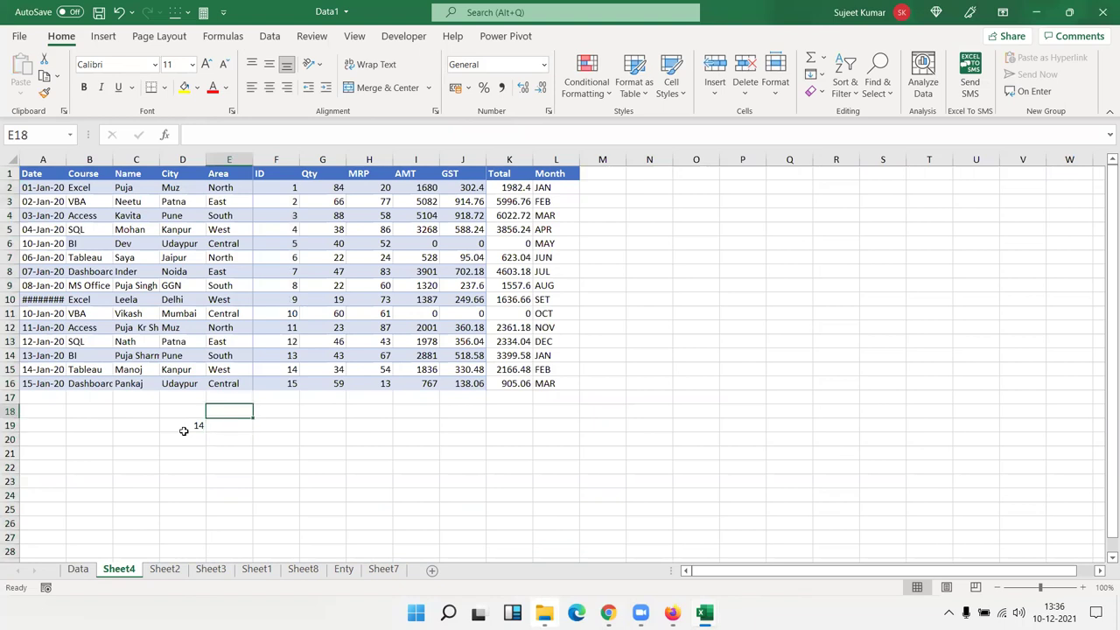
text(Name)
key(Return)
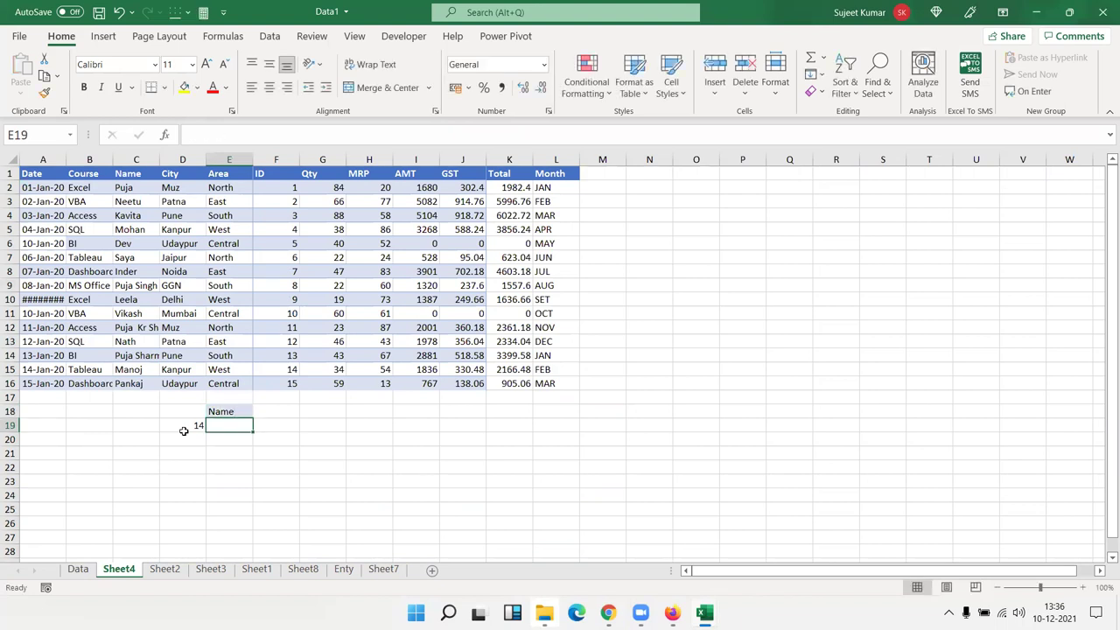
Step: Start a VLOOKUP in E19 on D19 over F1:L16, then abandon it
text(=vl)
key(Tab)
click(182, 426)
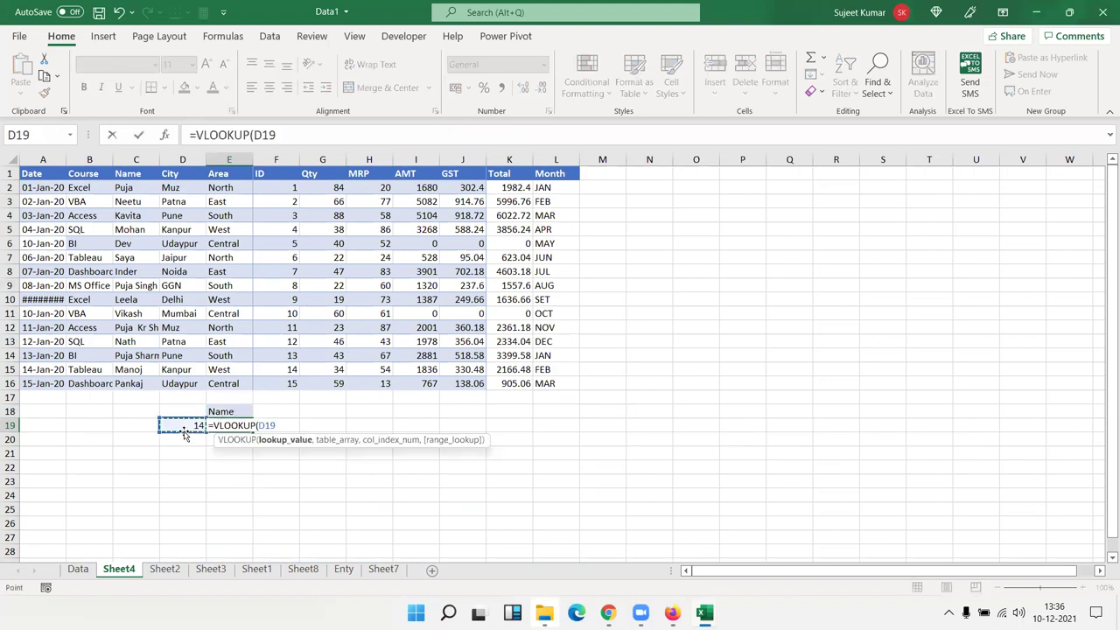
text(,)
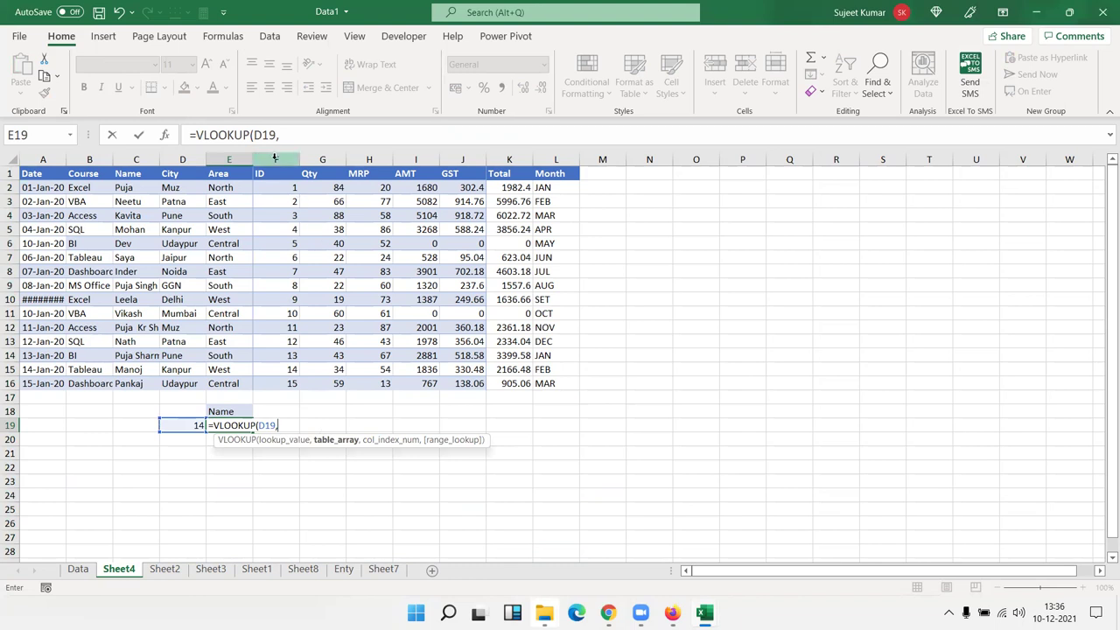
drag(276, 174, 384, 251)
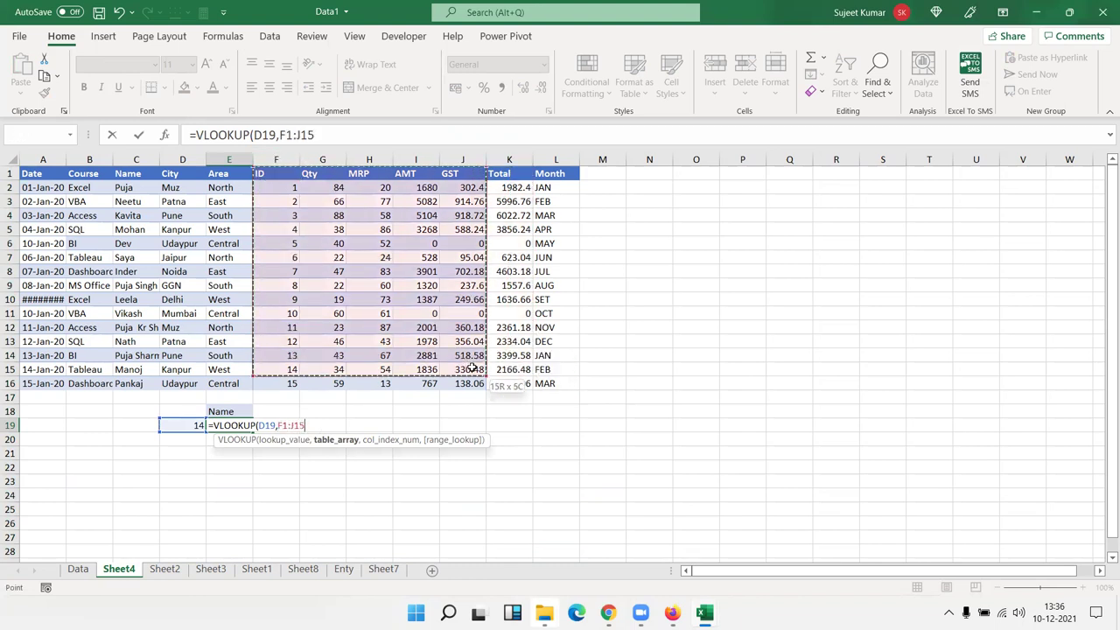
drag(507, 354, 500, 392)
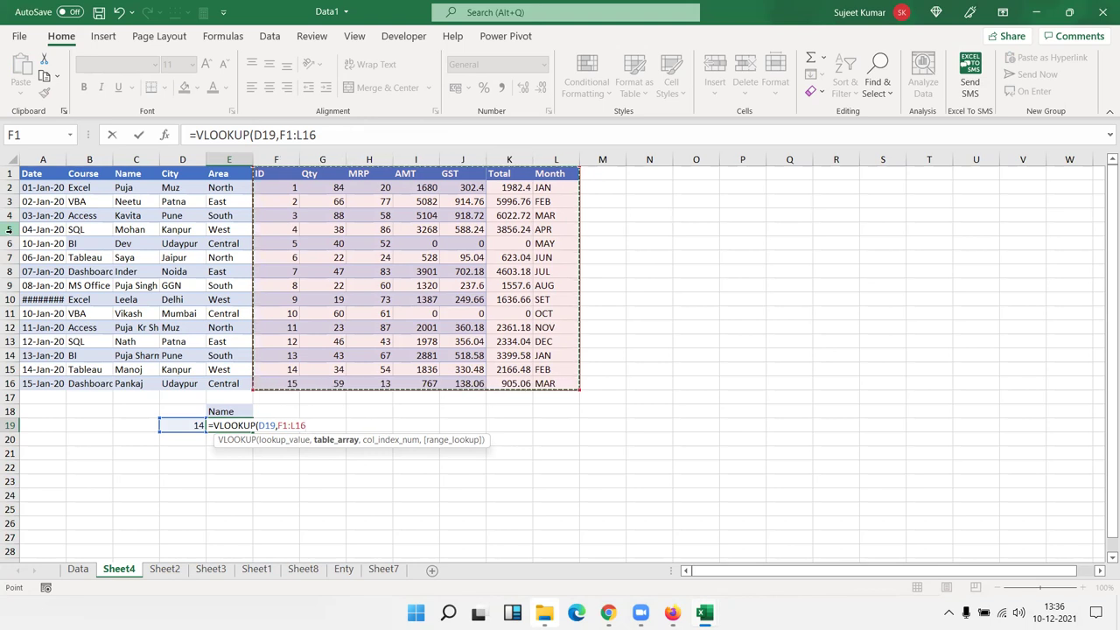
key(Escape)
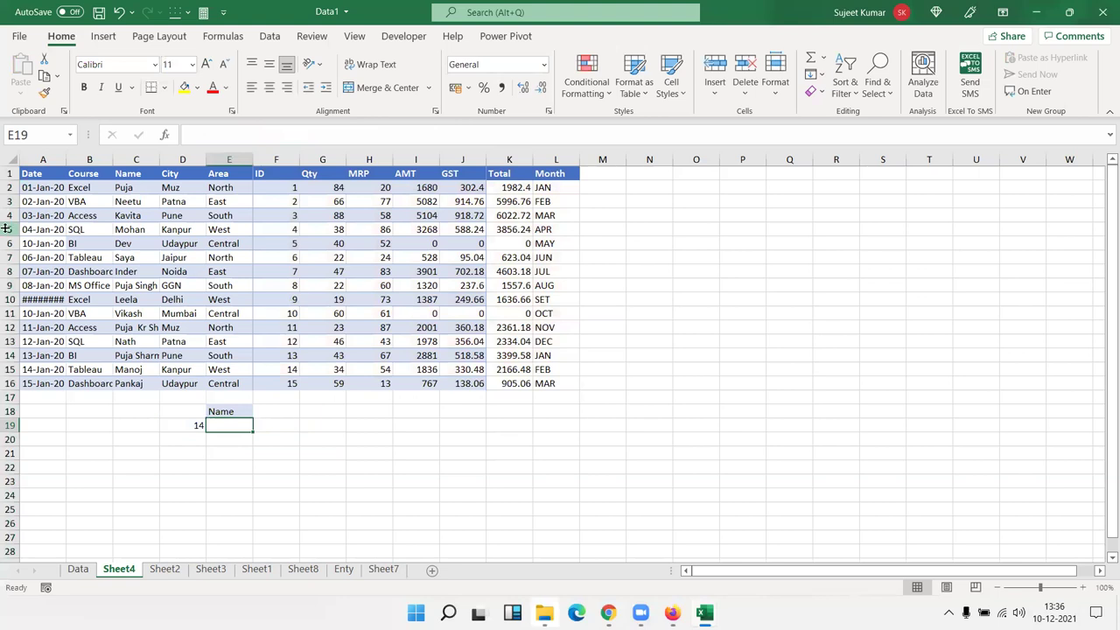
Step: Autofit the Date column A and delete rows 7–10 holding IDs 6–9
ctrl+scroll(76, 299, up, 2)
ctrl+scroll(76, 299, up, 1)
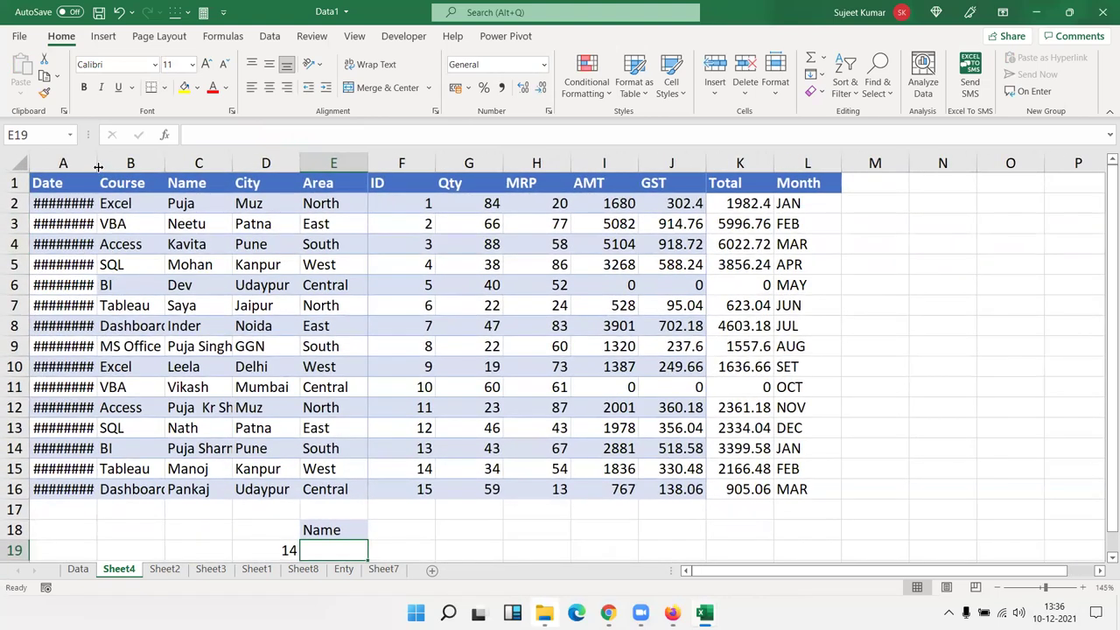
double_click(97, 166)
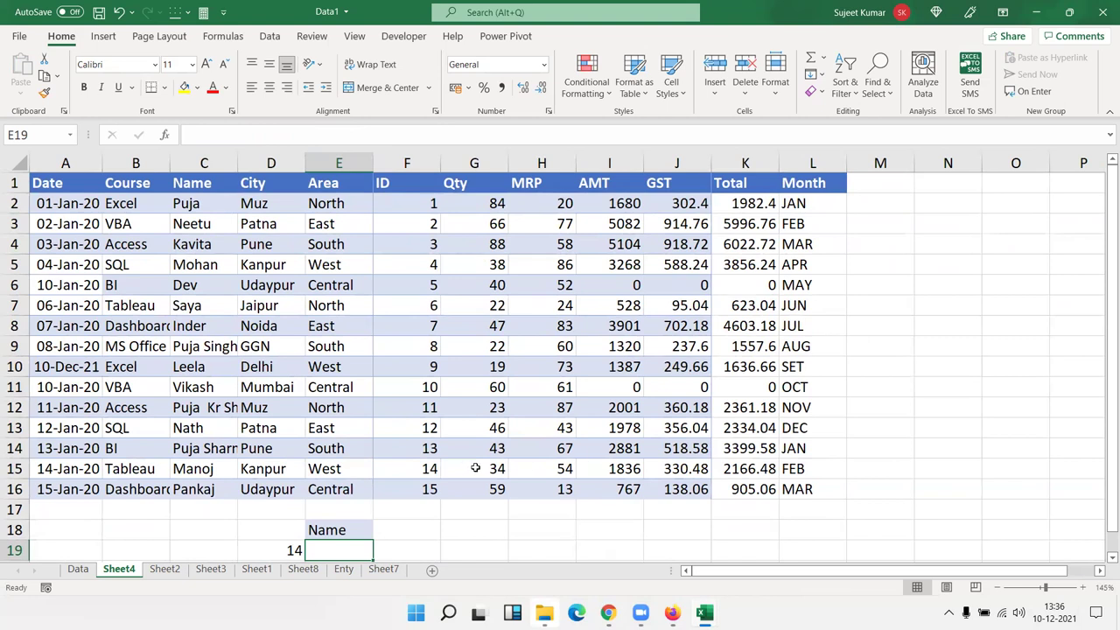
drag(14, 306, 11, 367)
key(ctrl+minus)
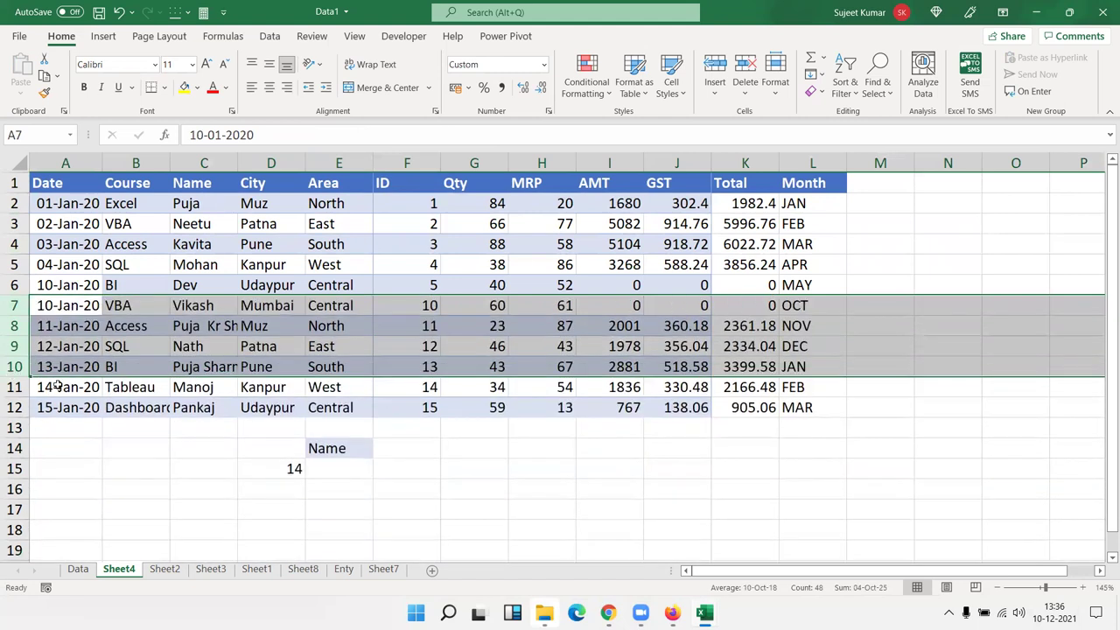
Step: Enter =MATCH(D15,F1:F12,0) in E15 to find ID 14's position
click(339, 472)
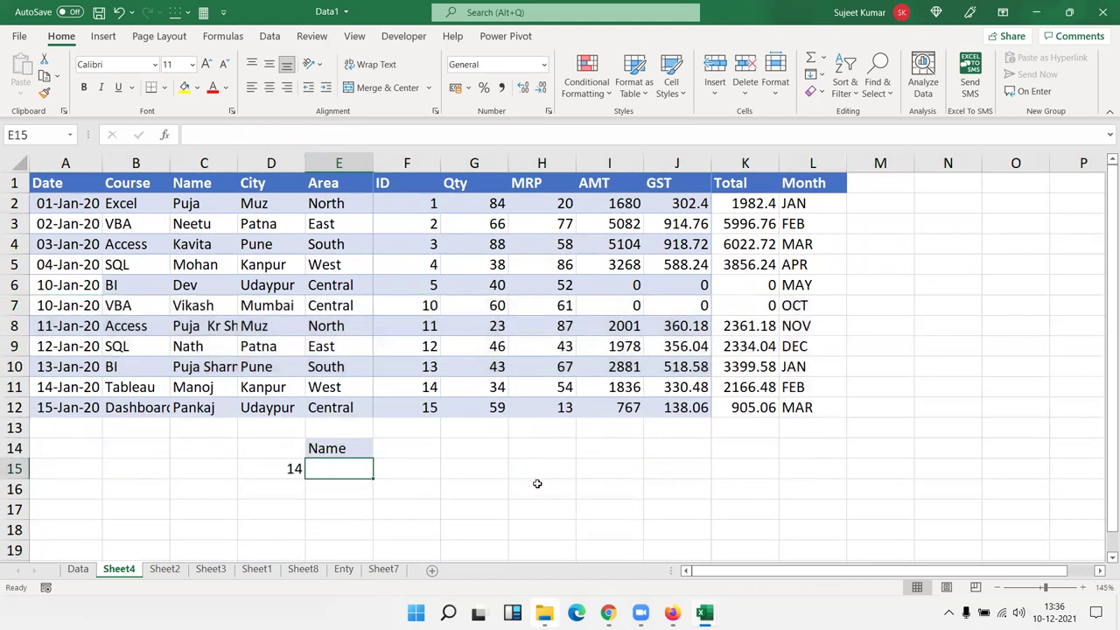
text(=)
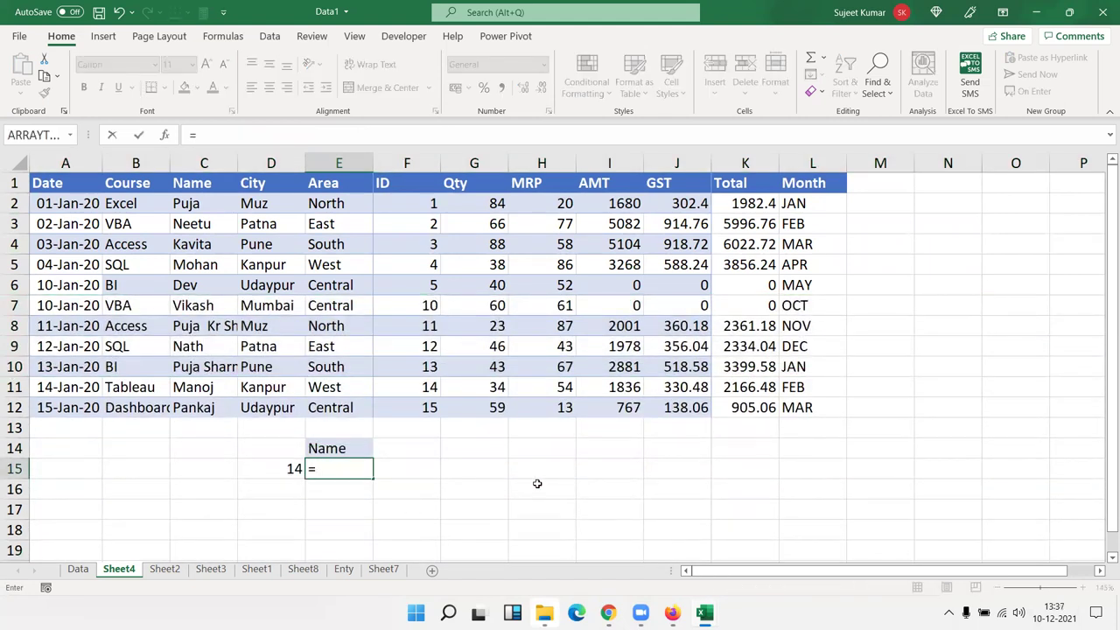
text(mat)
key(Tab)
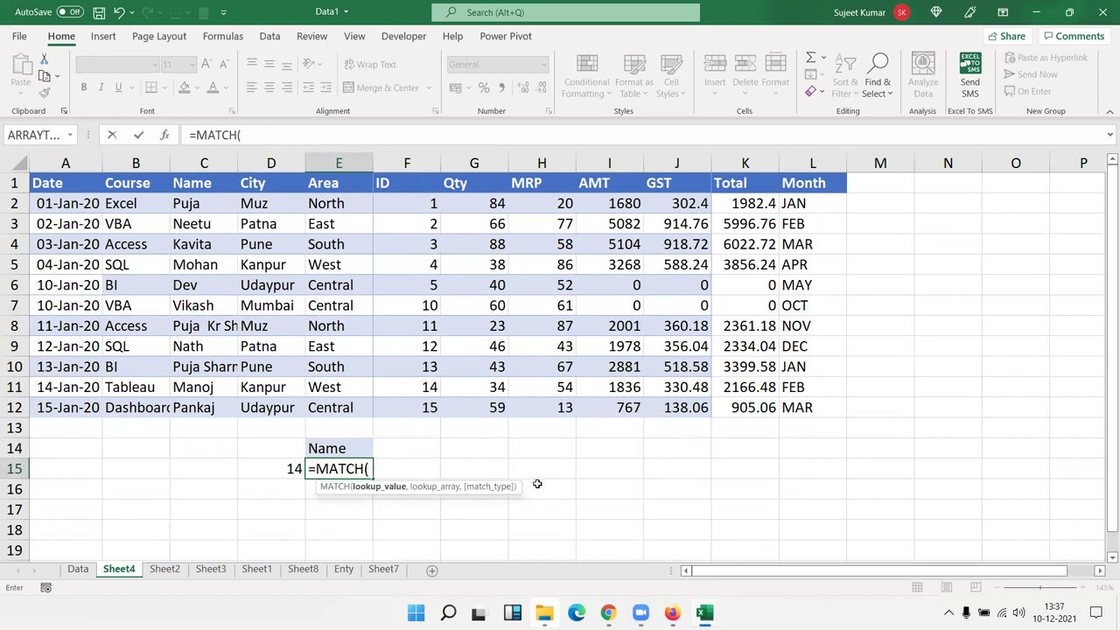
key(Left)
text(,)
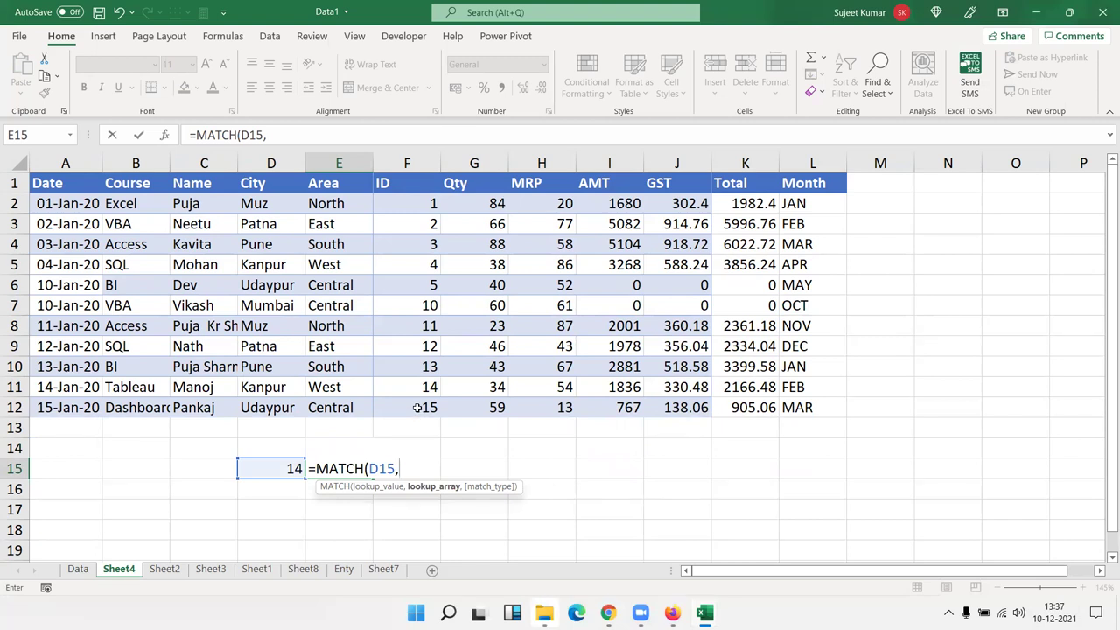
drag(410, 407, 411, 189)
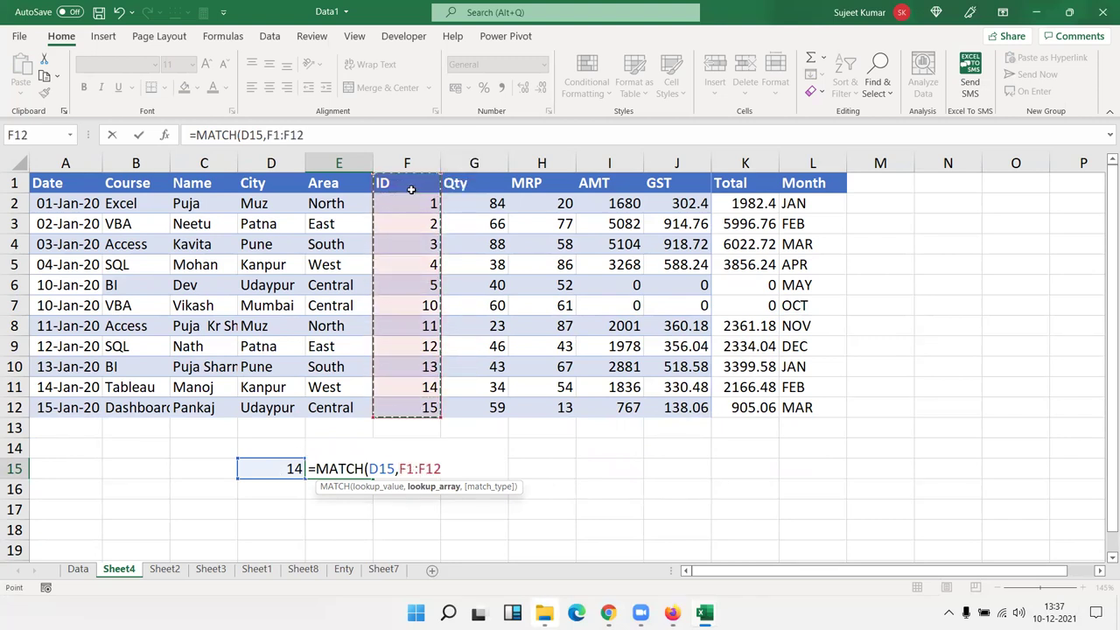
text(,0)
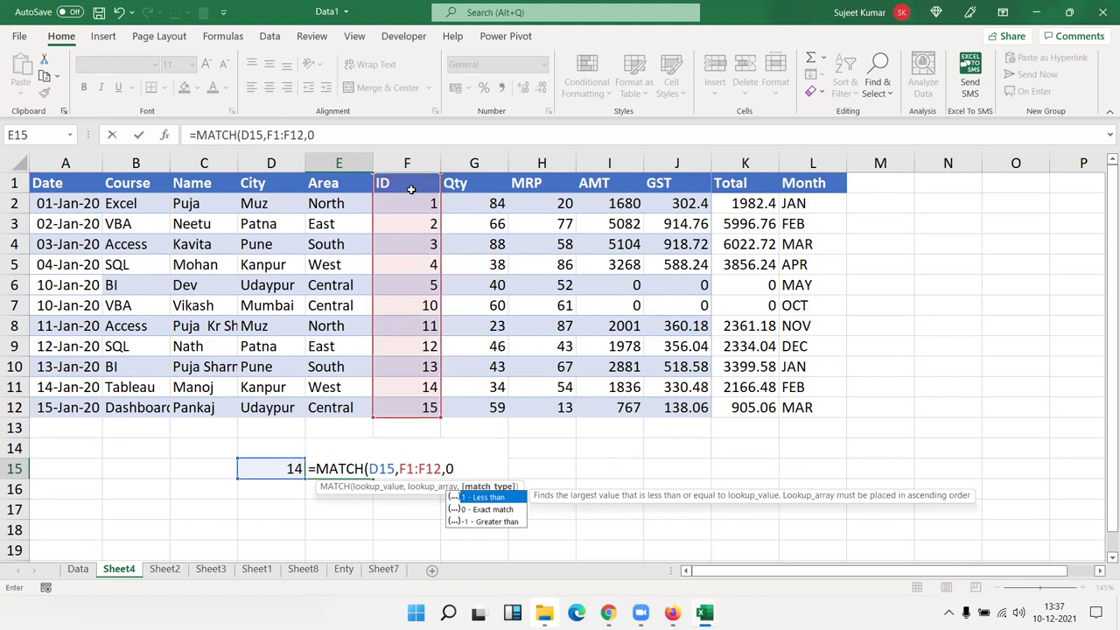
text())
key(Return)
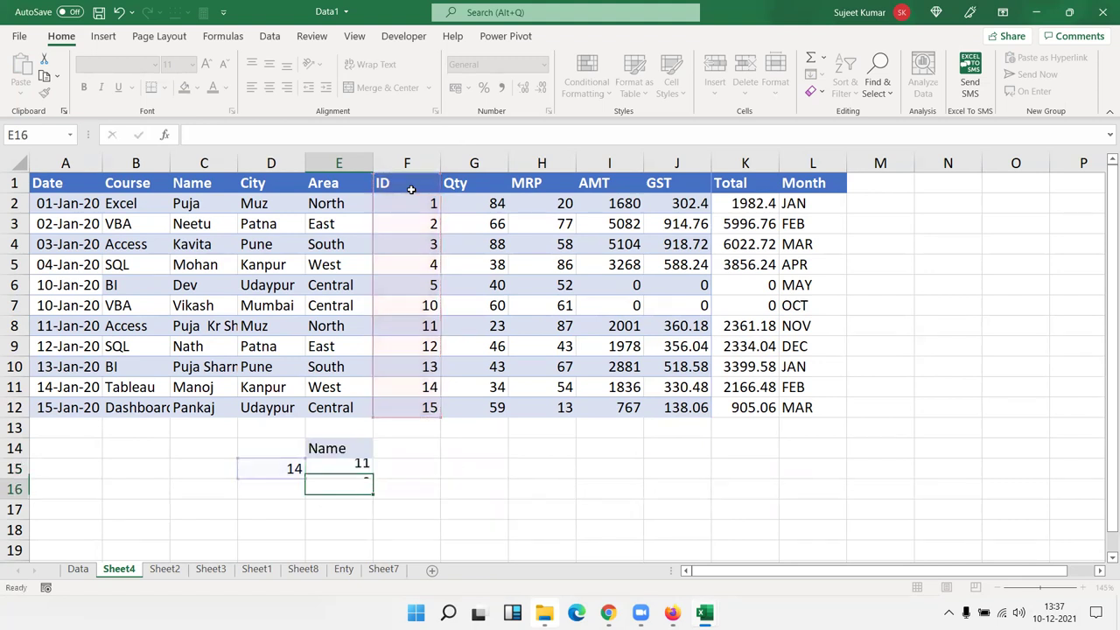
Step: Verify ID 14's position by counting down the ID column from F1
click(397, 394)
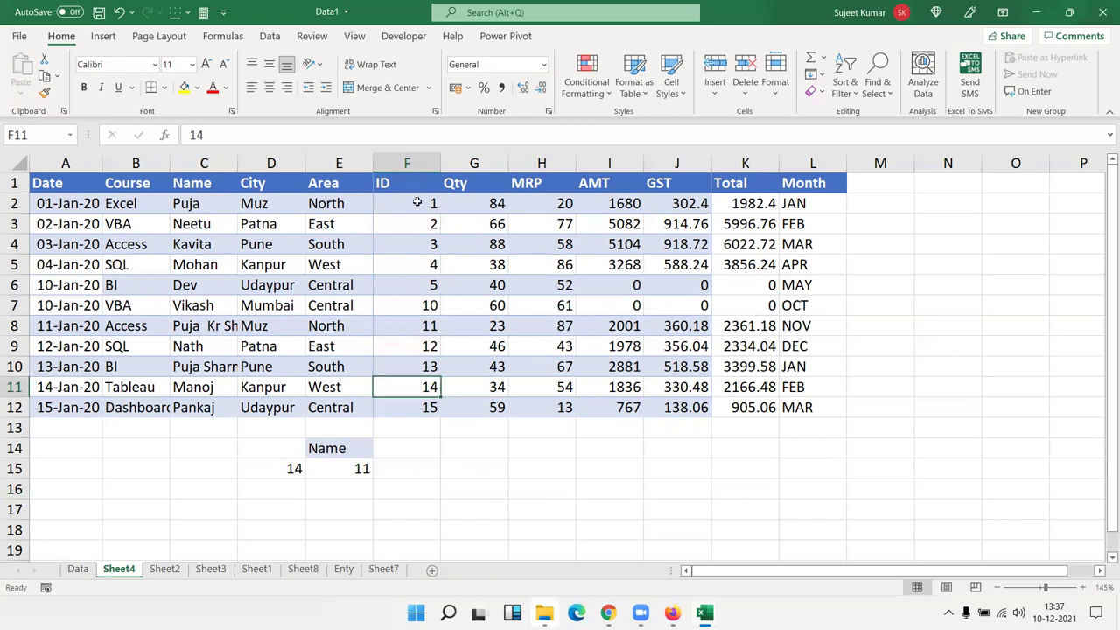
click(410, 186)
key(Down)
key(Down)
key(Down)
key(Down)
key(Down)
key(Down)
key(Down)
key(Down)
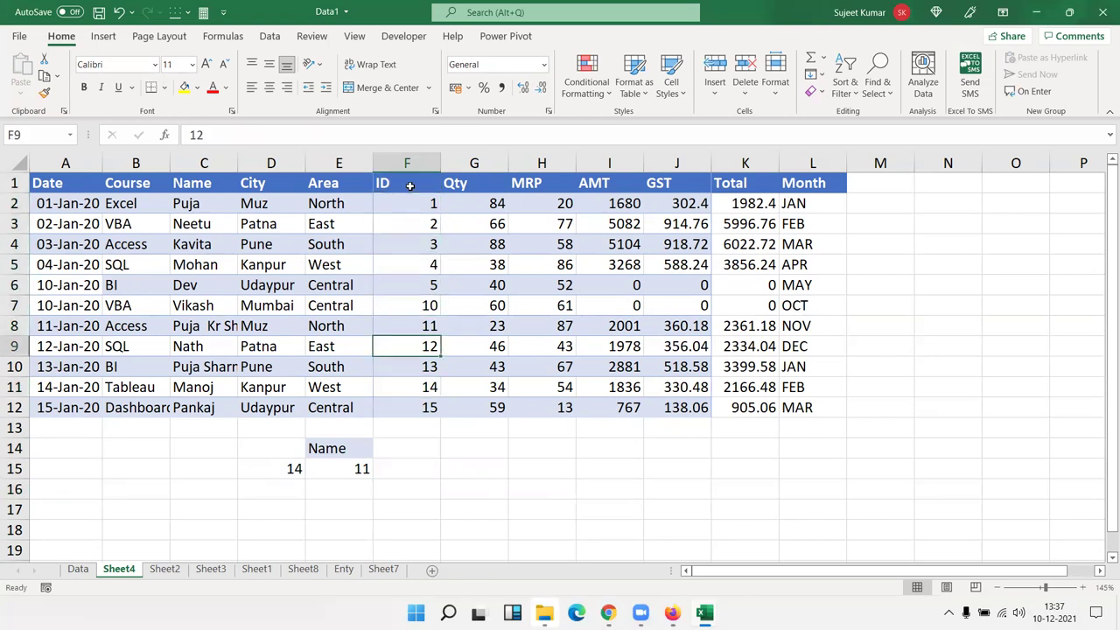
key(Down)
key(Down)
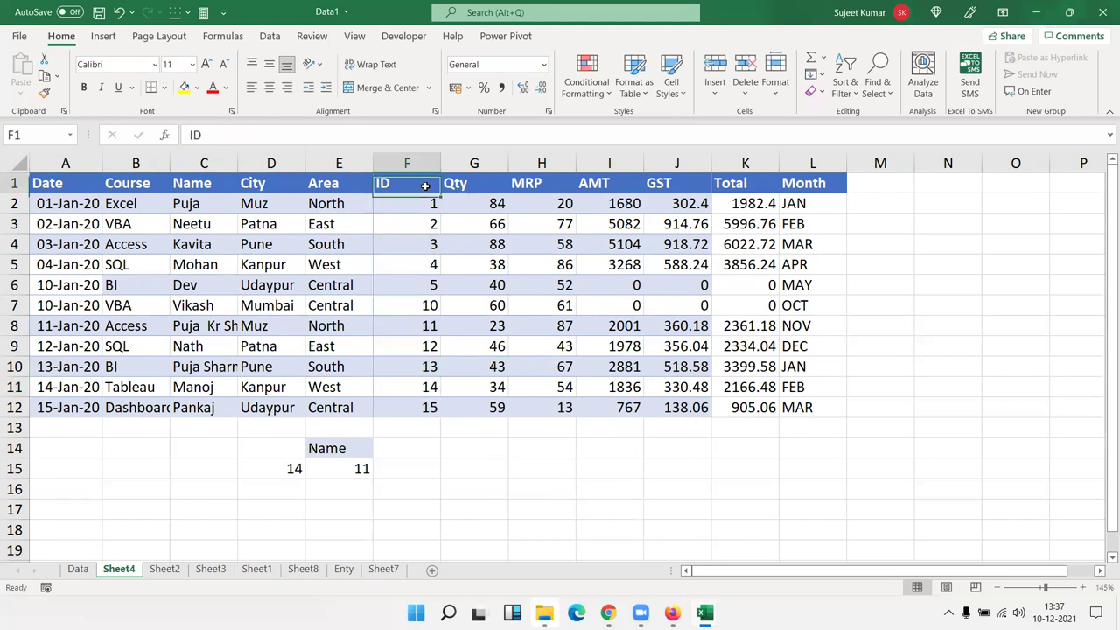
Step: Insert three blank rows above the table and review the shifted MATCH formula in E18
drag(425, 184, 412, 346)
click(13, 182)
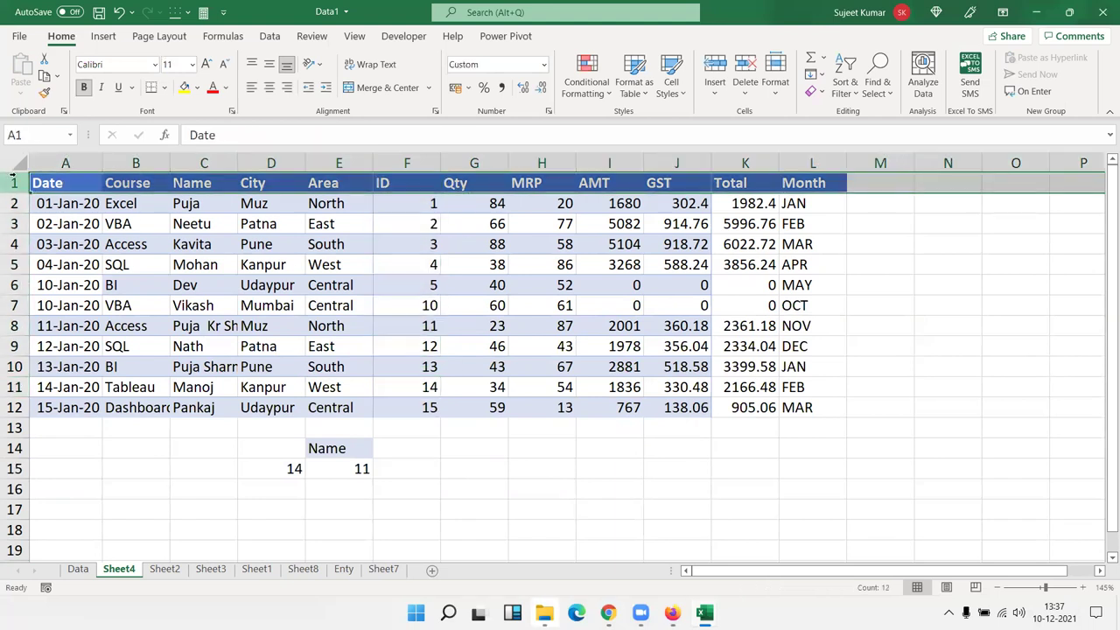
key(ctrl+shift+plus)
key(ctrl+shift+plus)
key(ctrl+shift+plus)
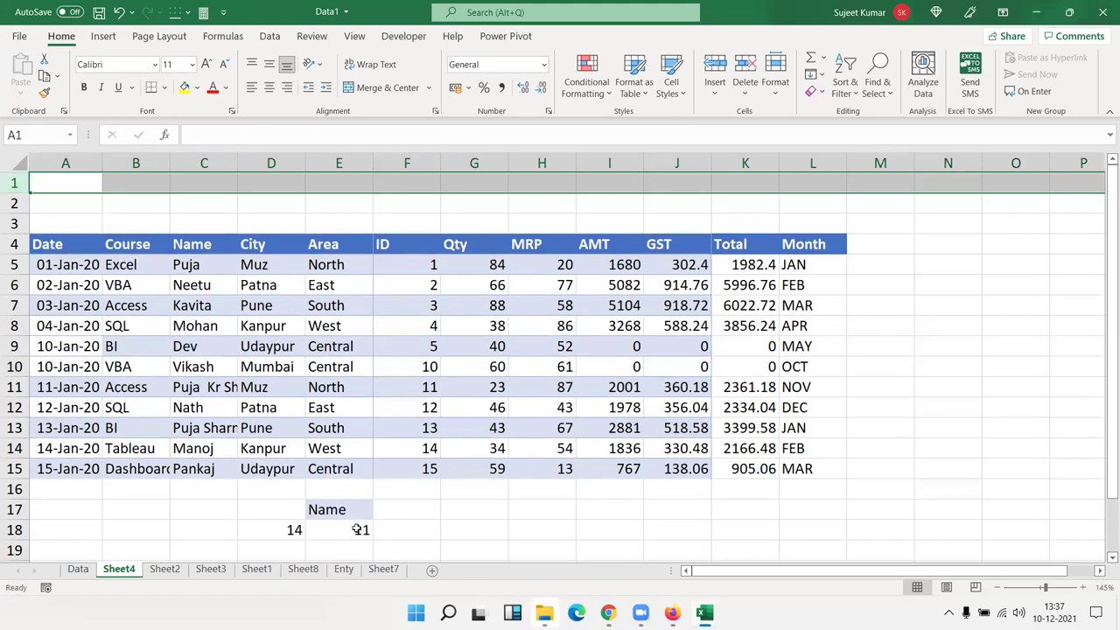
click(357, 528)
double_click(357, 528)
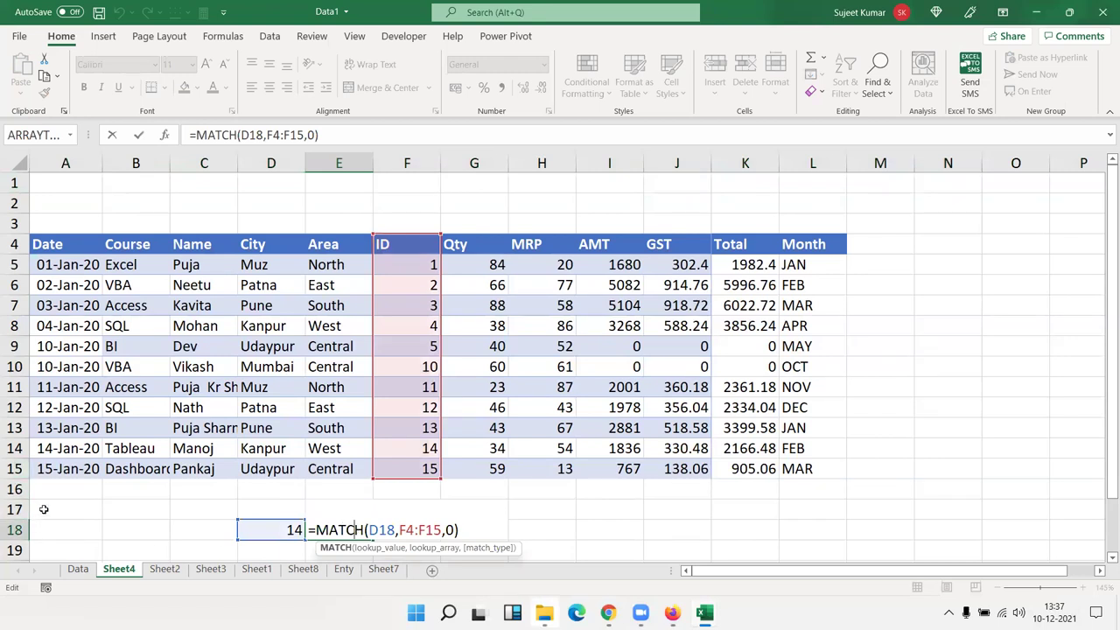
key(Escape)
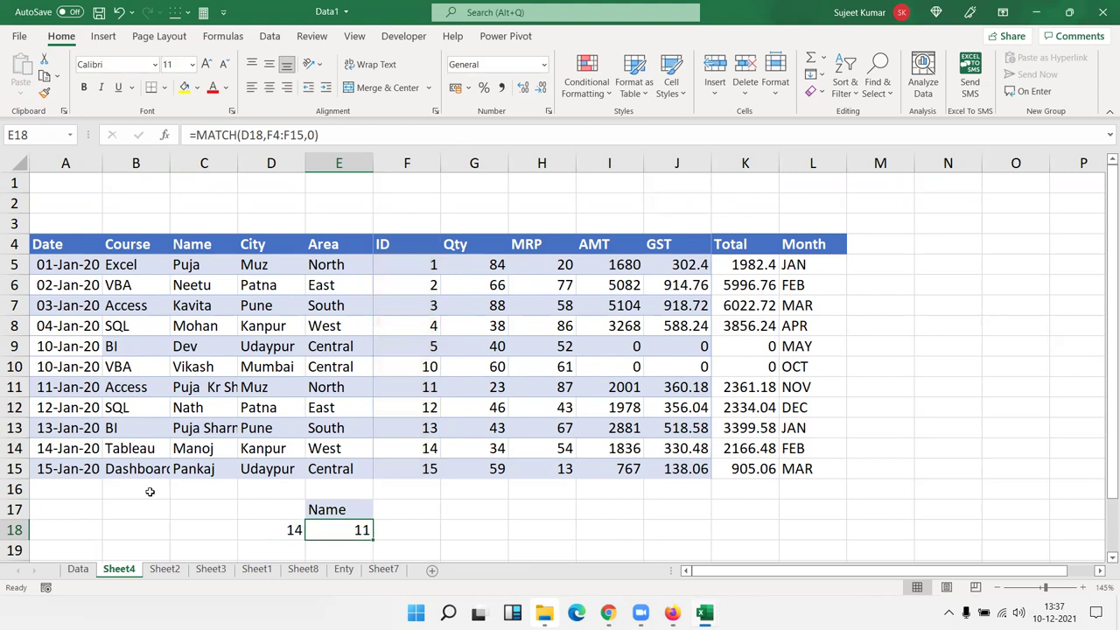
Step: Undo the blank rows and review =MATCH(D16,F2:F13,0) in E16, still returning 11
key(ctrl+z)
key(ctrl+z)
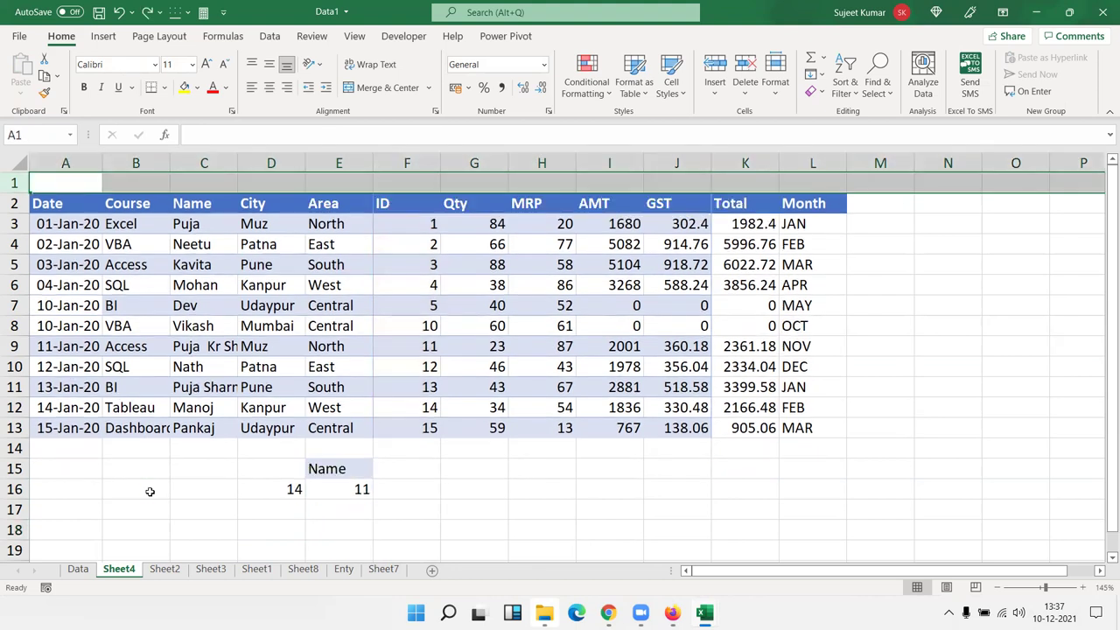
click(352, 488)
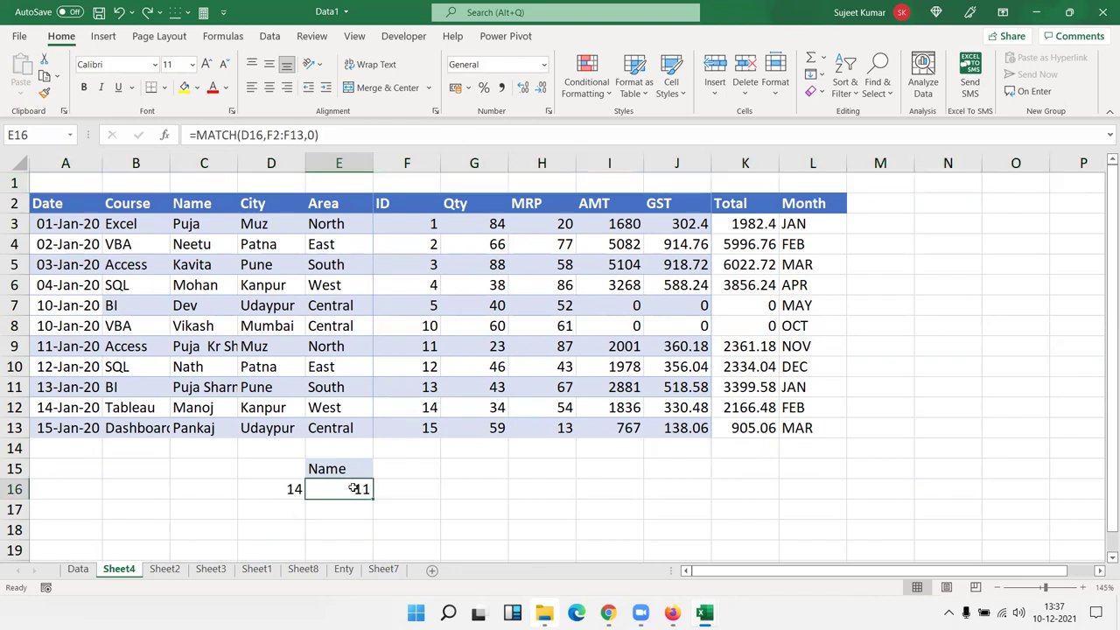
double_click(351, 488)
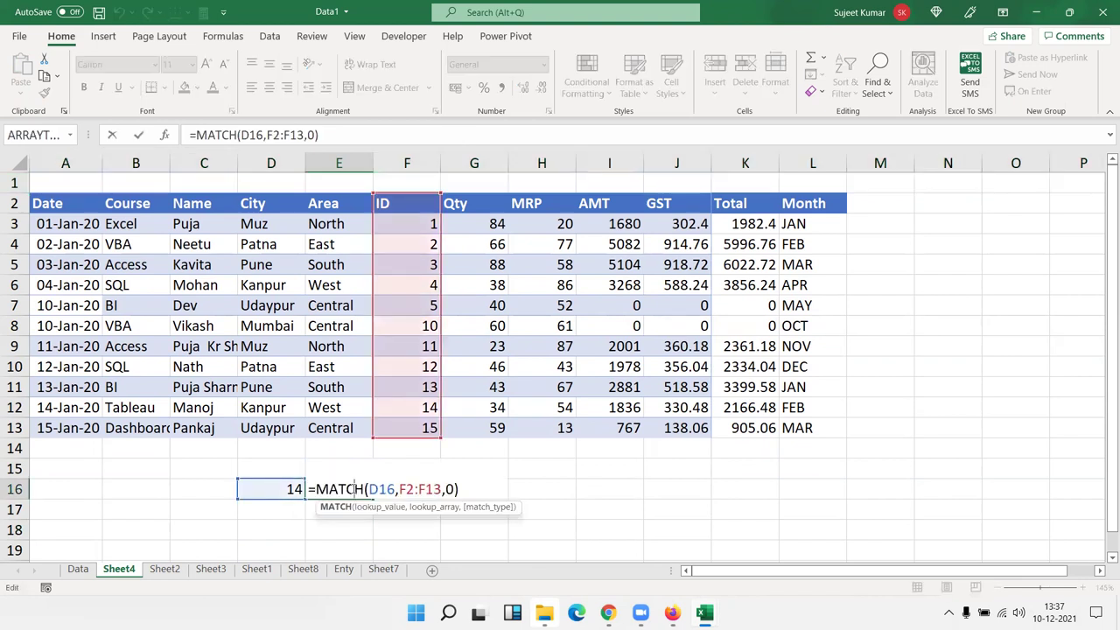
key(Escape)
click(413, 493)
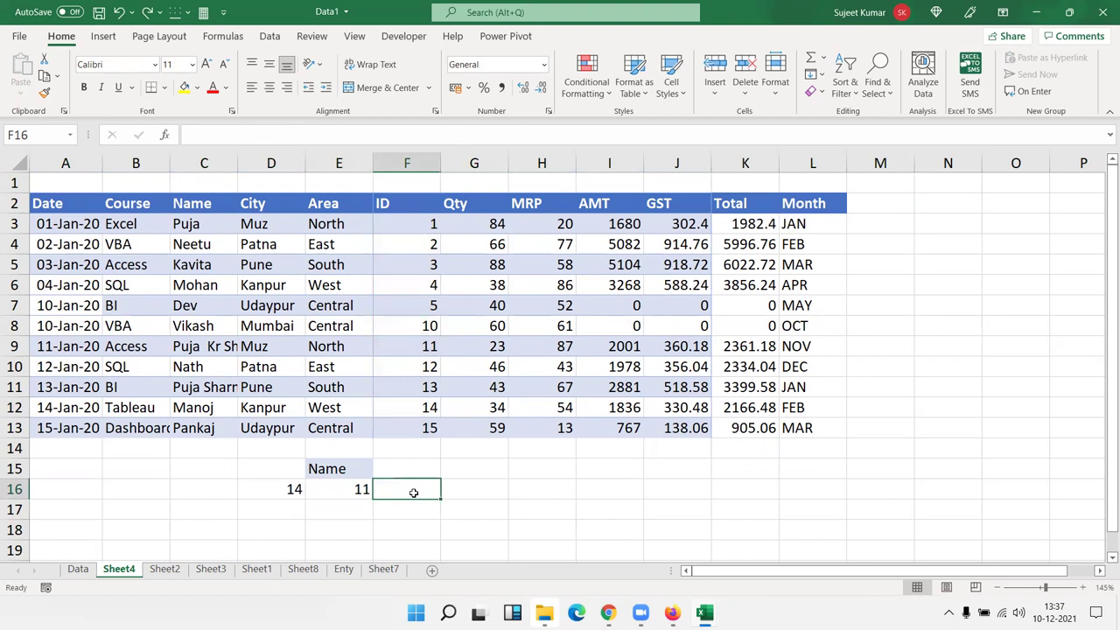
Step: Enter =INDEX(A2:L13,E16,3) in F16 to return the name Manoj for ID 14
text(=ind)
key(Tab)
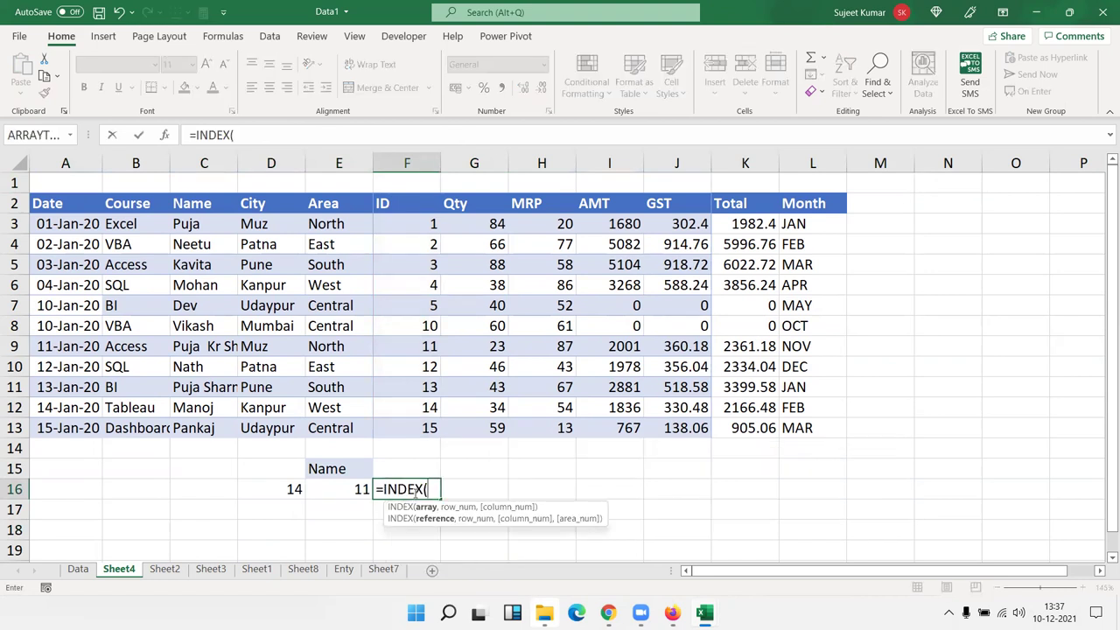
drag(61, 207, 812, 427)
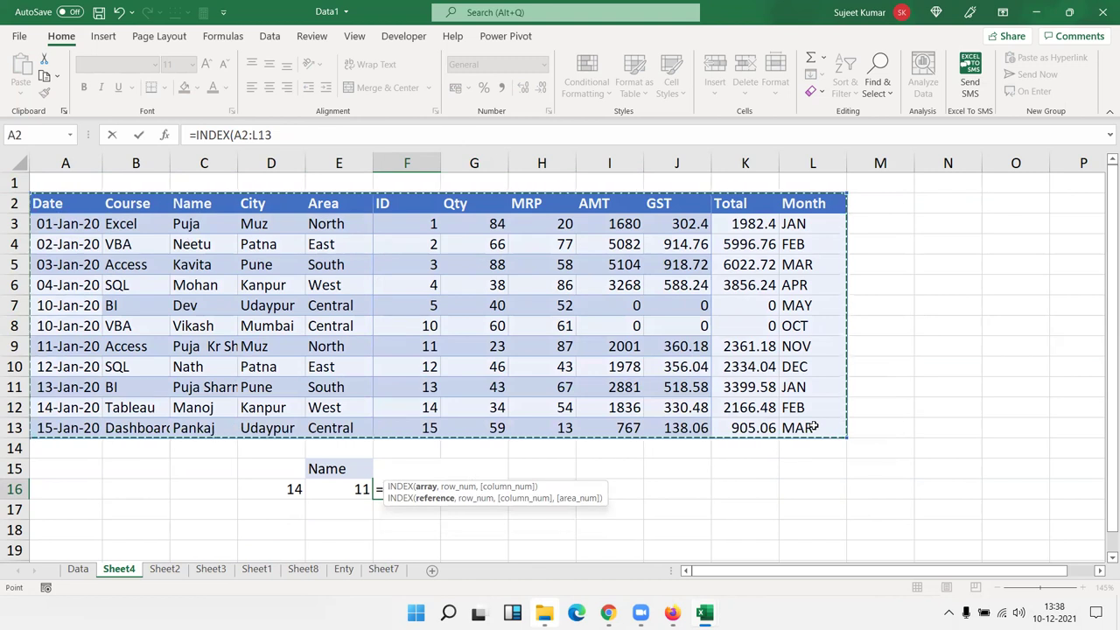
text(,)
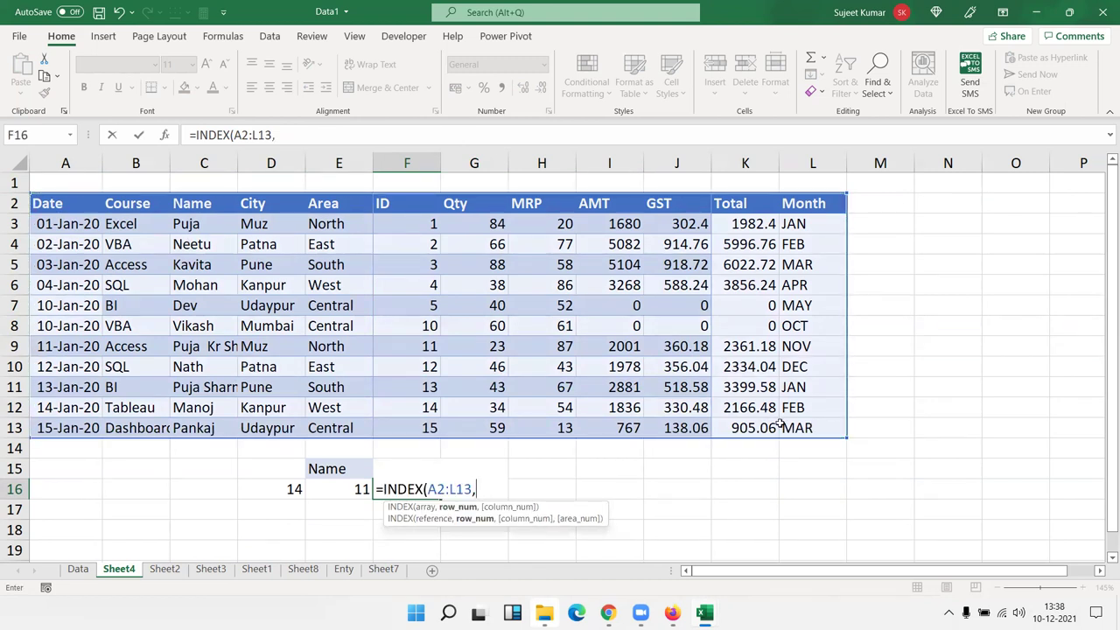
click(347, 491)
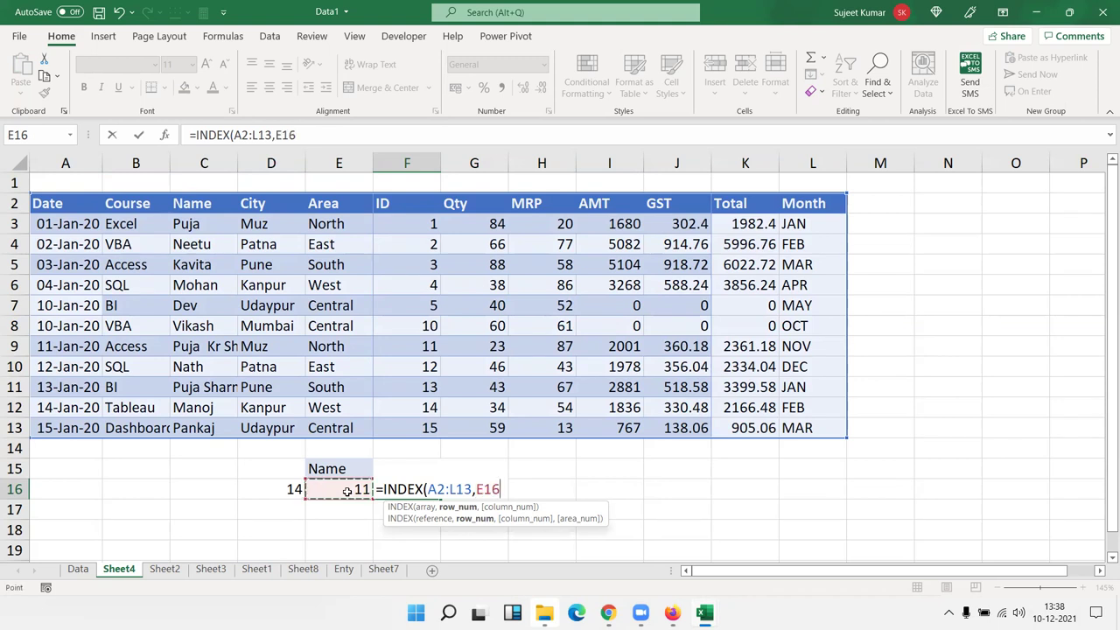
text(,)
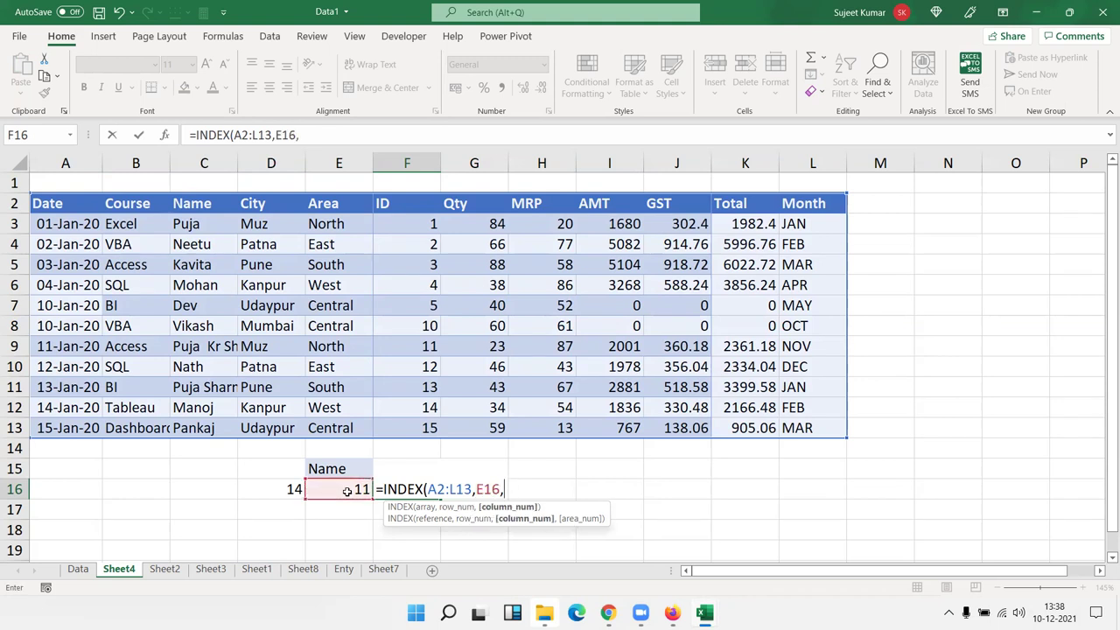
text(3)
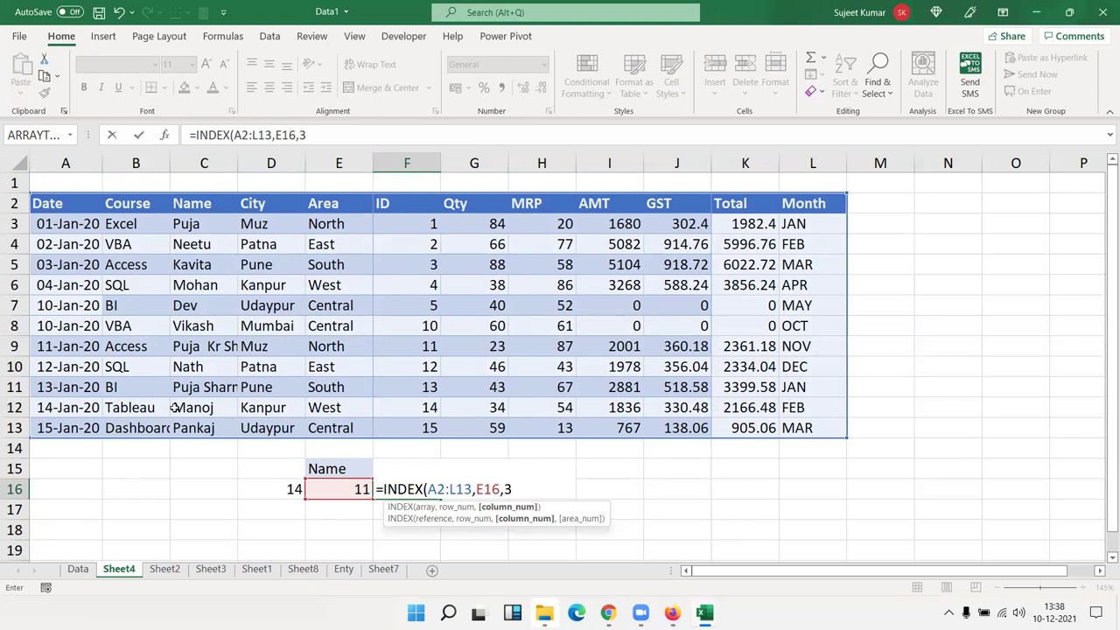
key(Return)
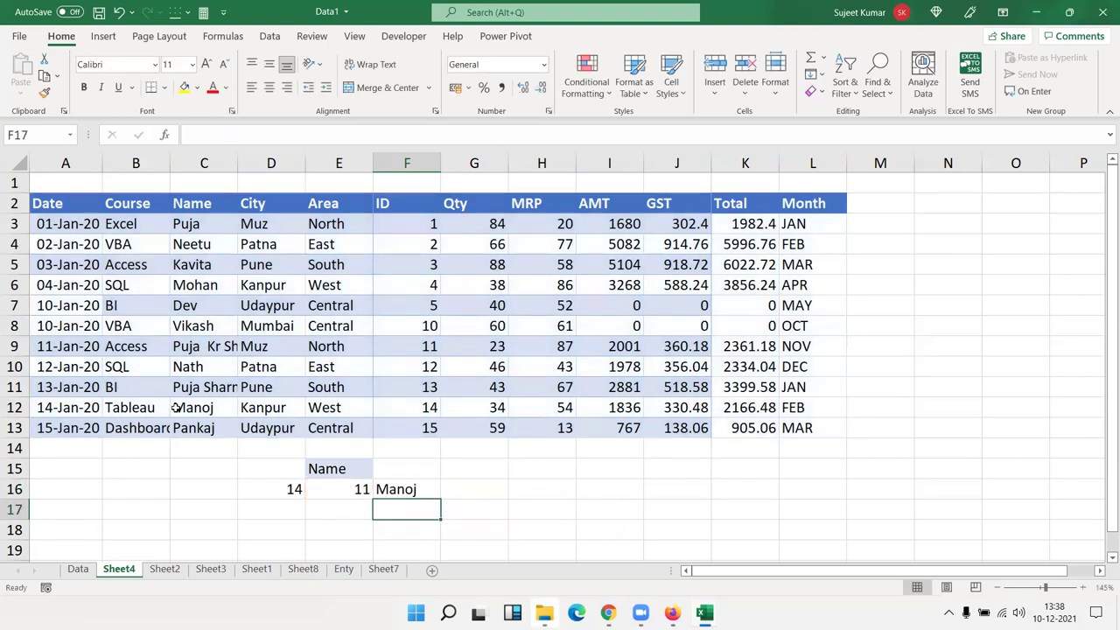
double_click(361, 490)
drag(313, 489, 469, 489)
key(ctrl+c)
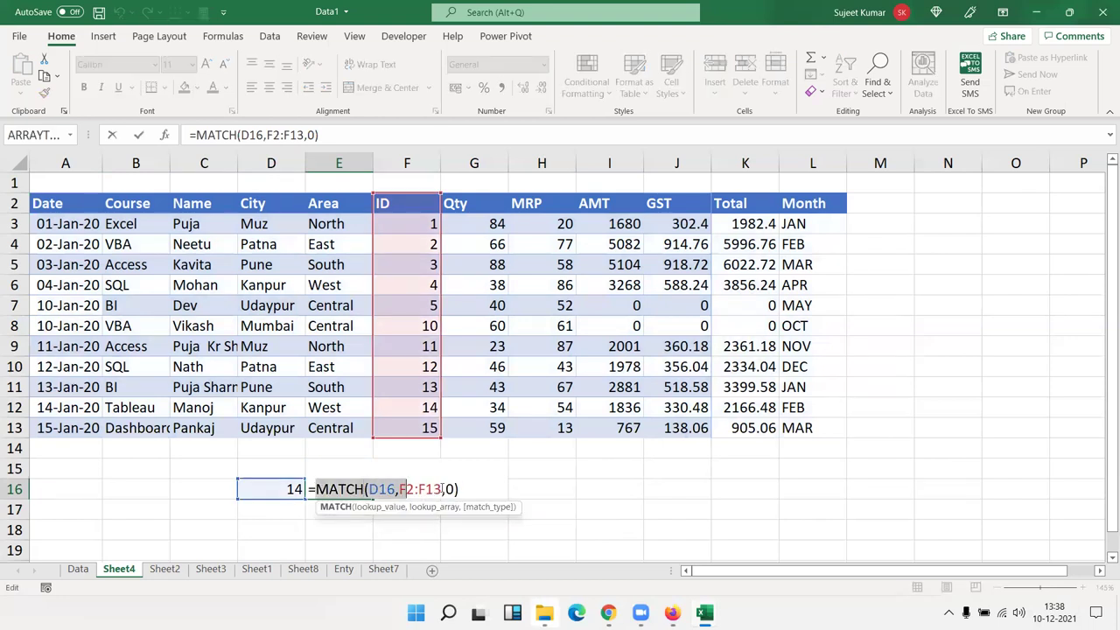
click(408, 492)
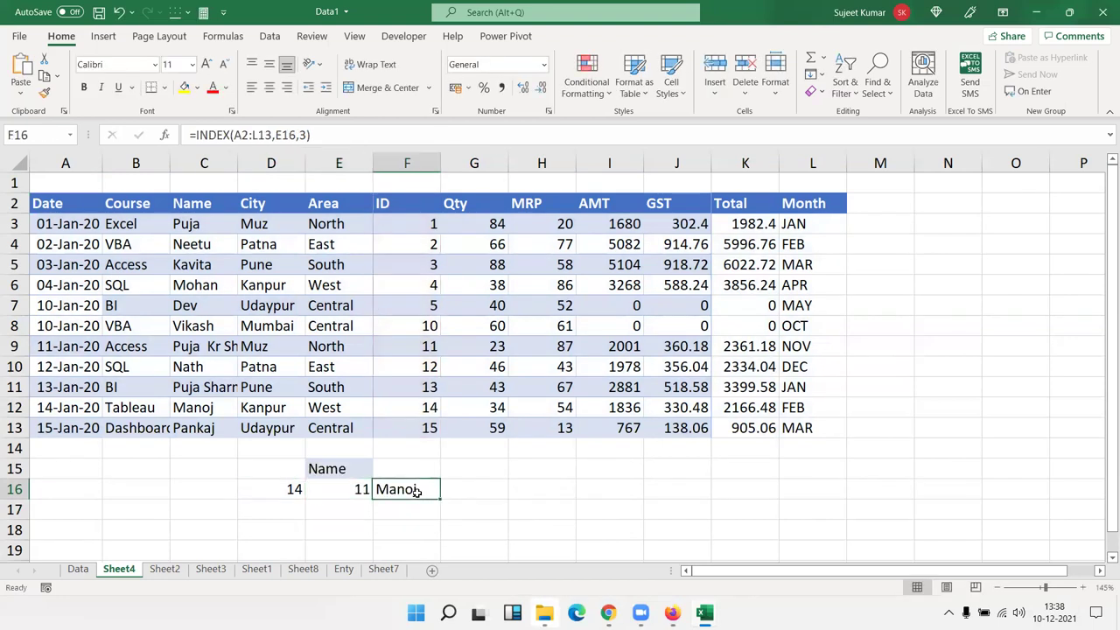
double_click(411, 492)
double_click(487, 490)
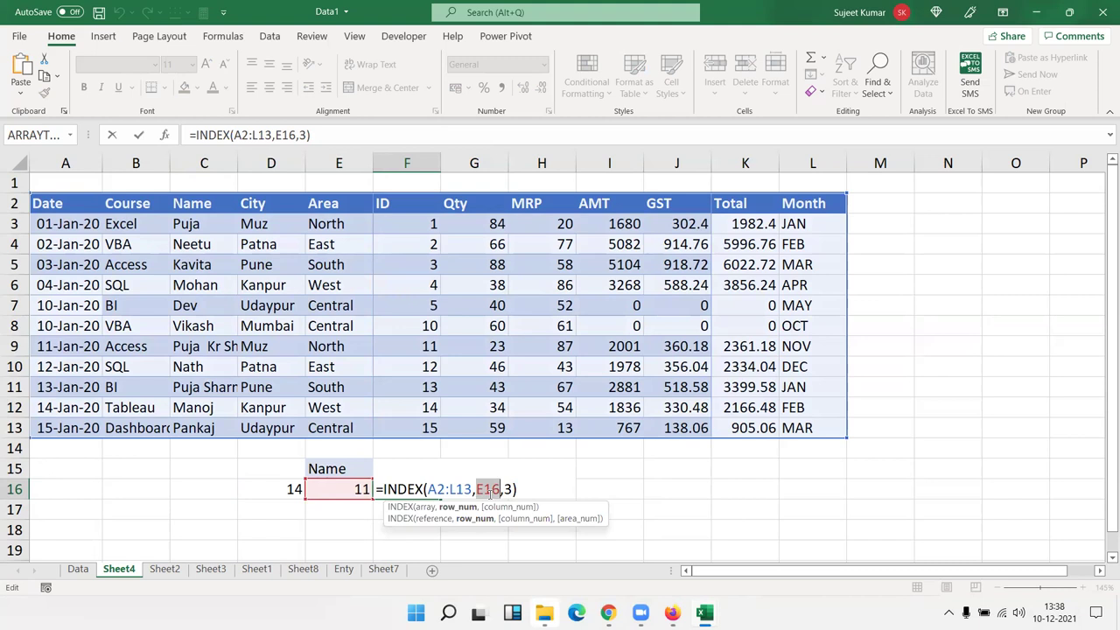
key(ctrl+v)
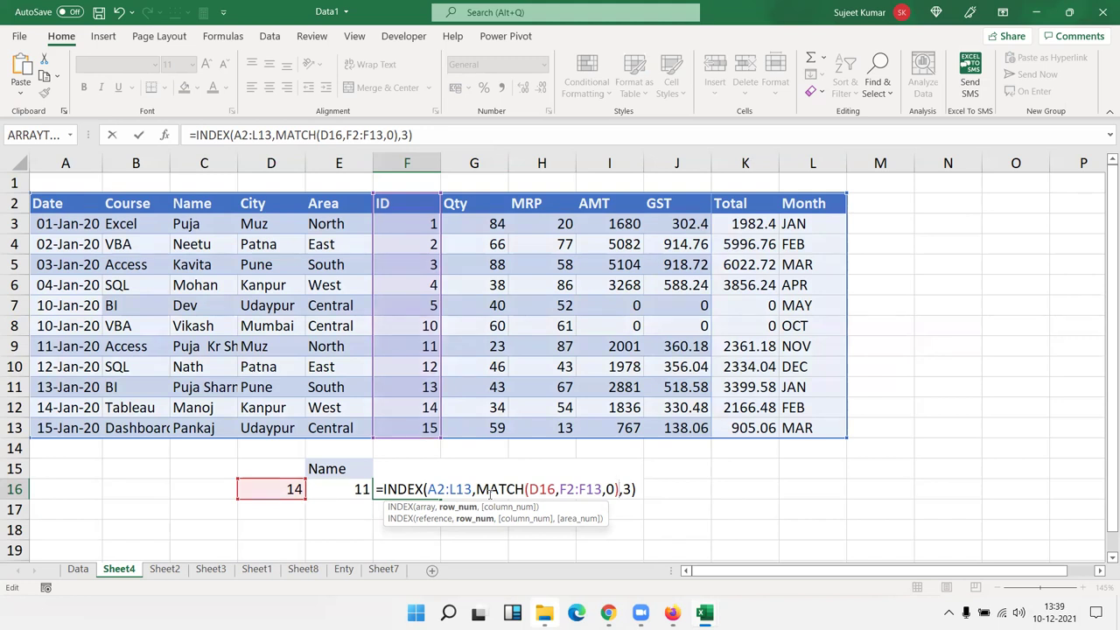
key(Escape)
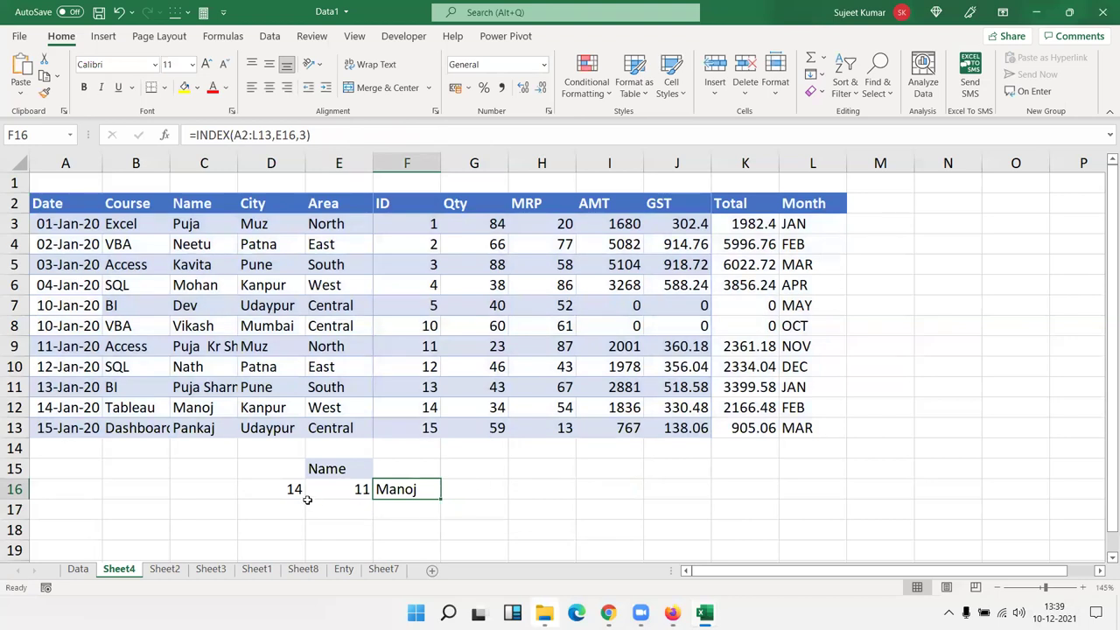
double_click(320, 492)
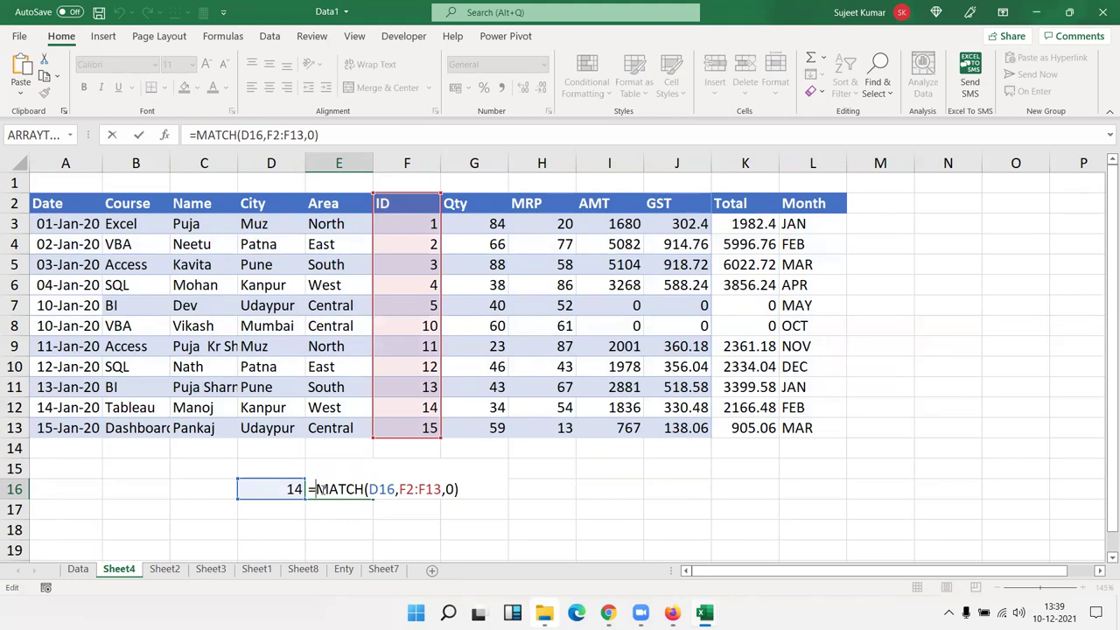
key(Return)
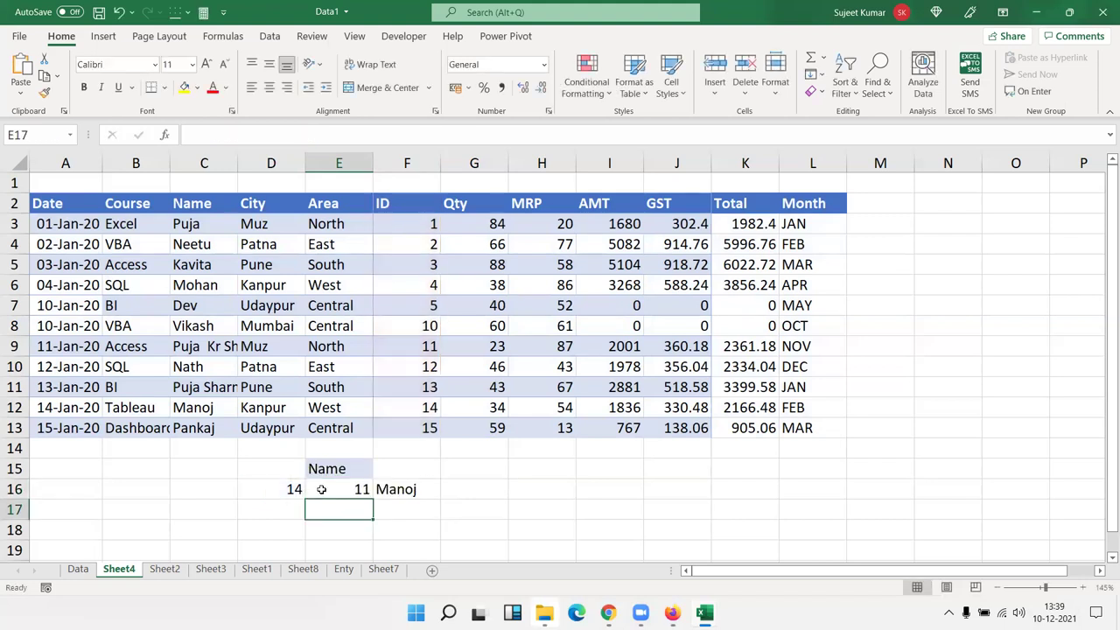
key(Right)
key(Up)
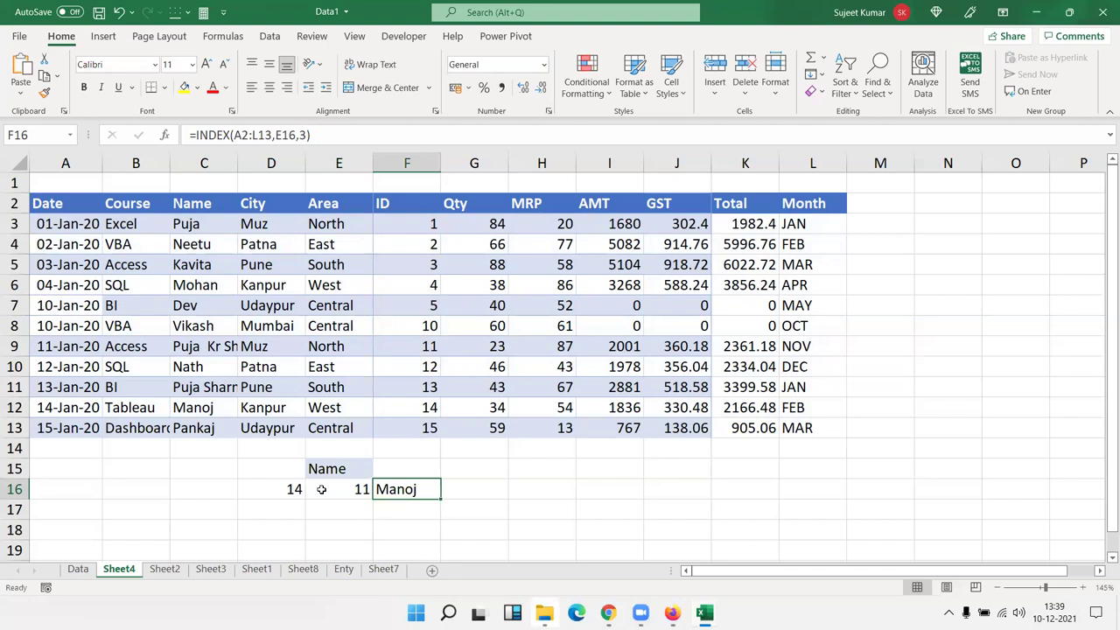
key(F2)
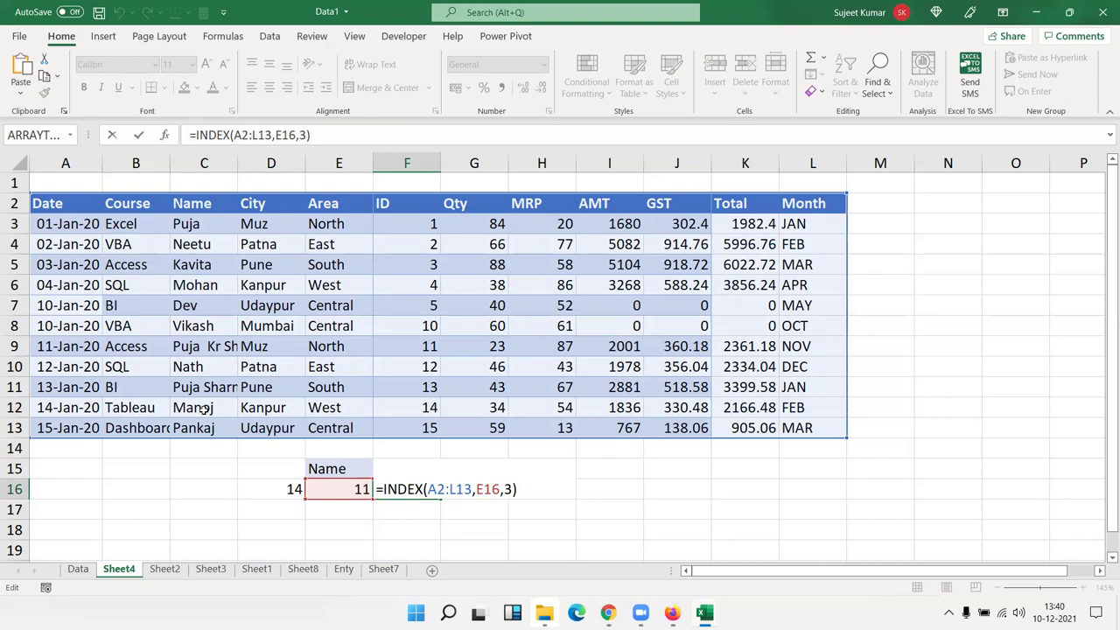
Step: Copy the MATCH(D16,F2:F13,0) expression from E16's formula
key(Return)
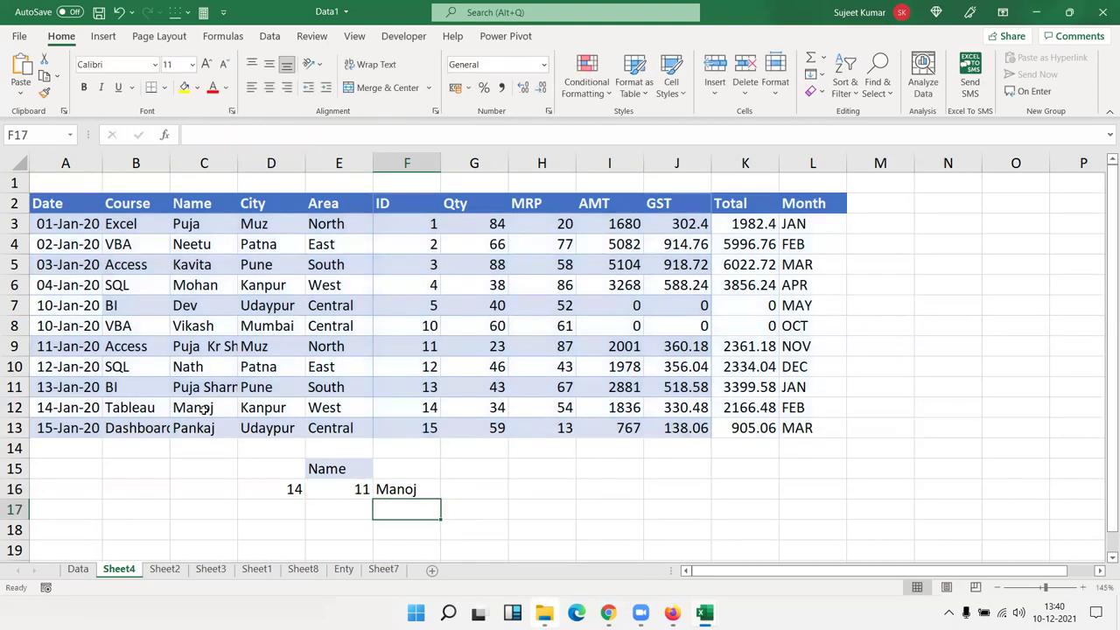
click(364, 493)
double_click(363, 492)
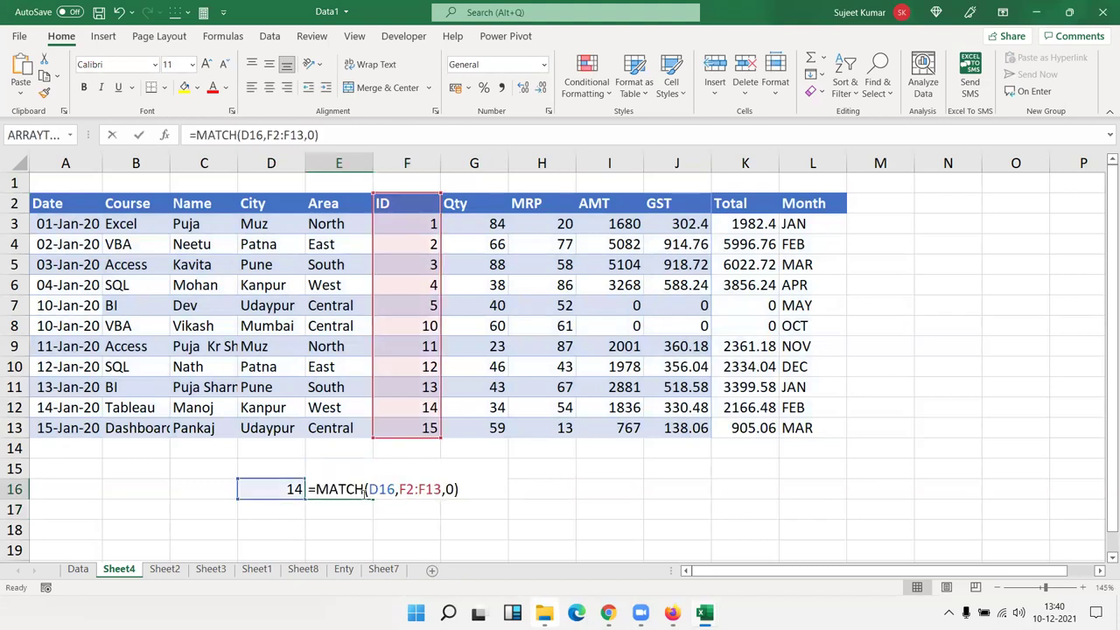
drag(315, 489, 443, 489)
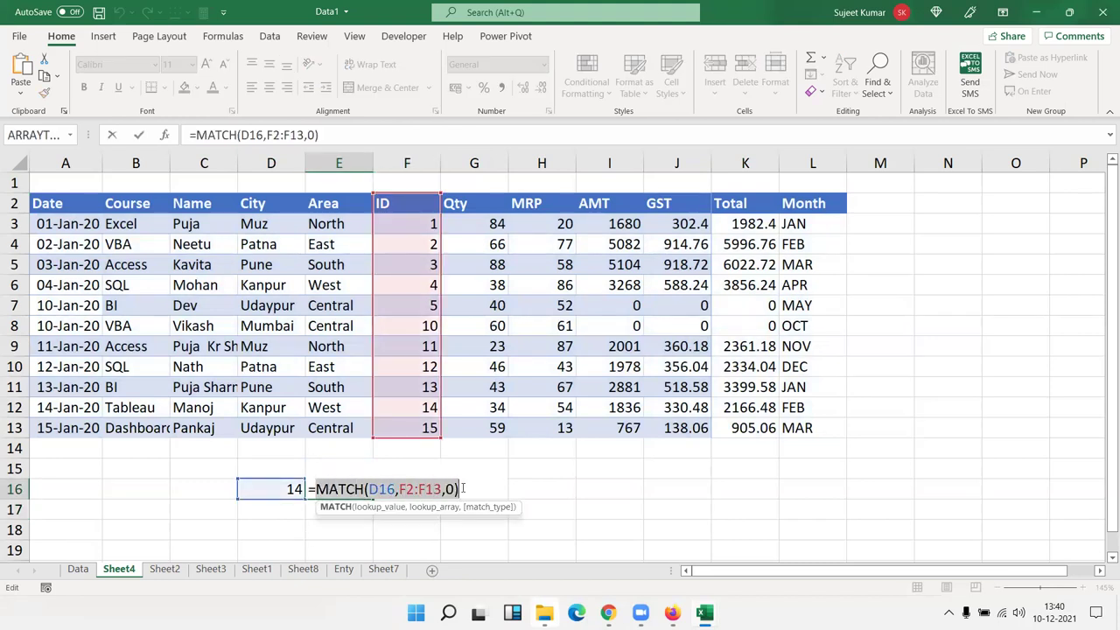
key(Escape)
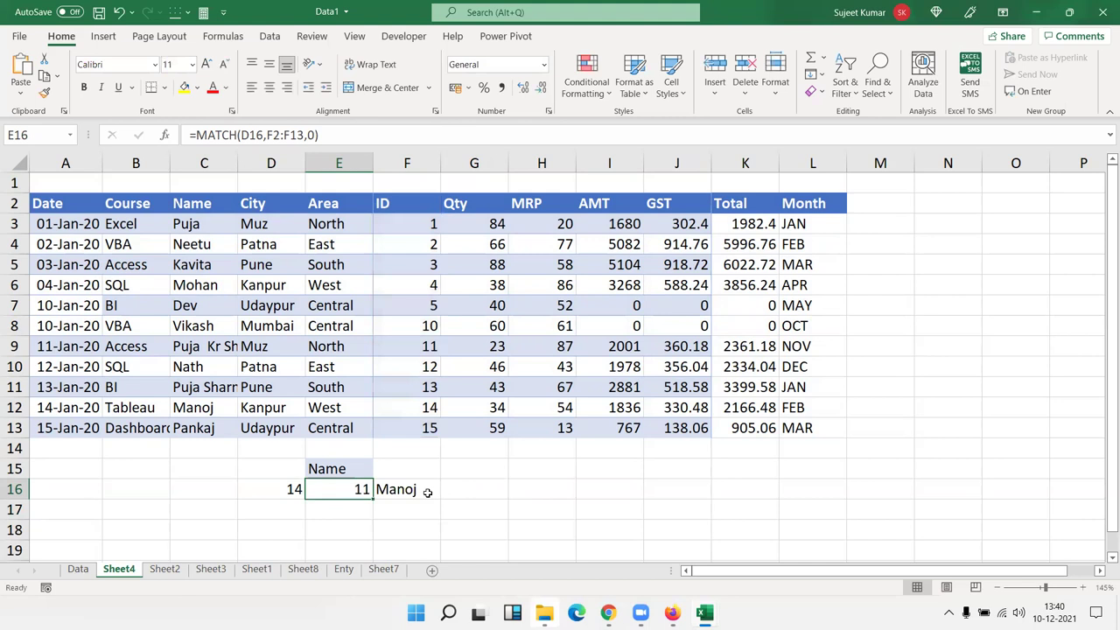
Step: Replace F16's INDEX row argument with the pasted MATCH expression, still returning Manoj
double_click(427, 492)
click(464, 508)
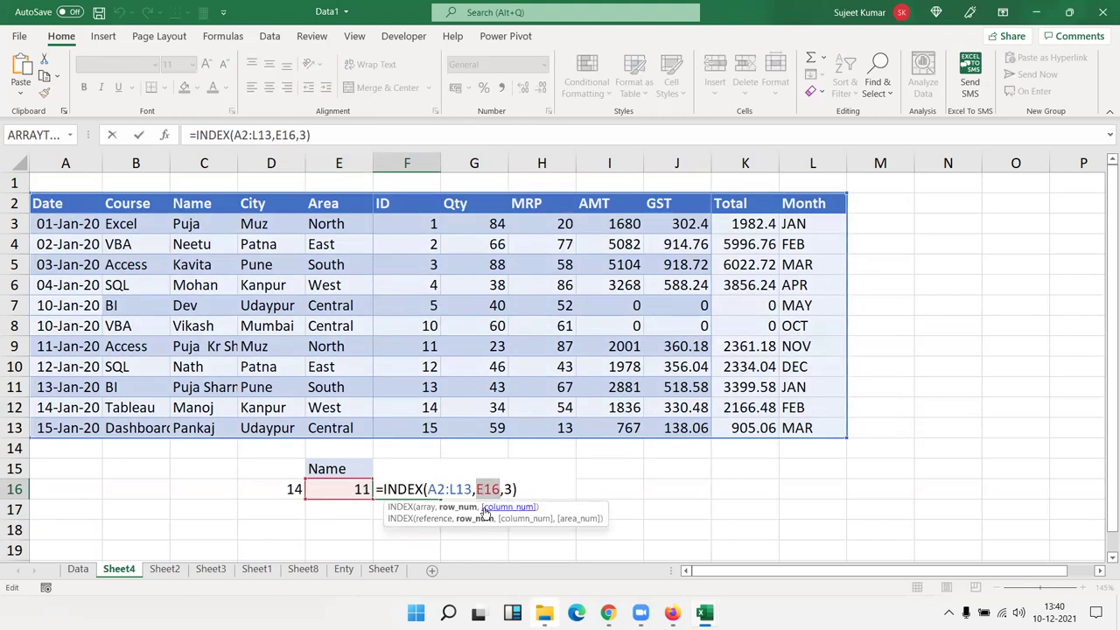
text(11)
key(Left)
key(Left)
key(shift+Right)
key(shift+Right)
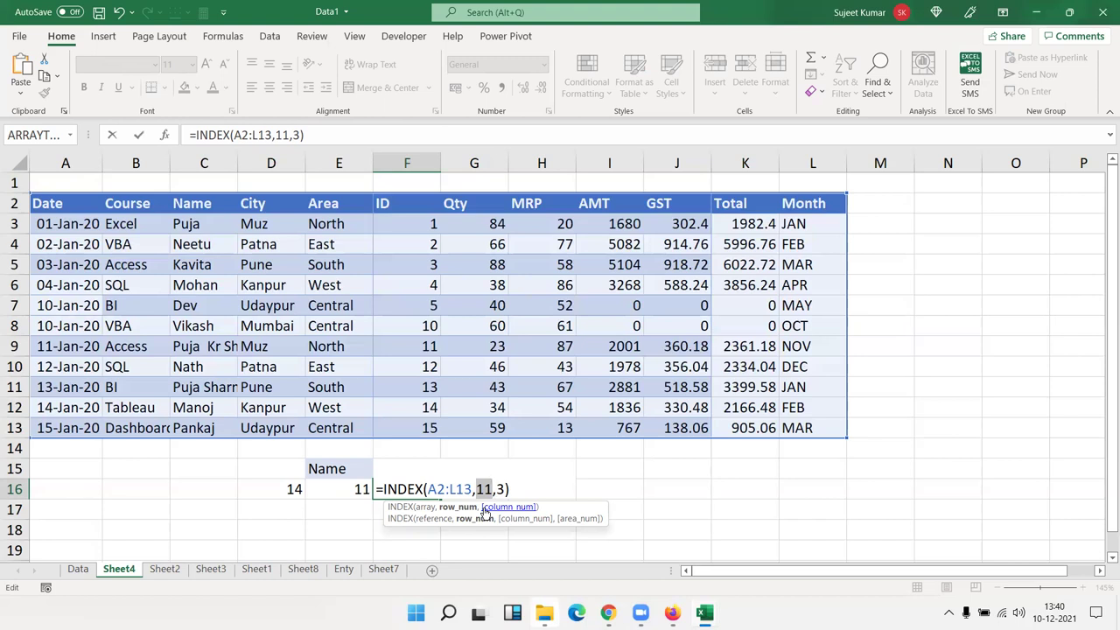
key(ctrl+v)
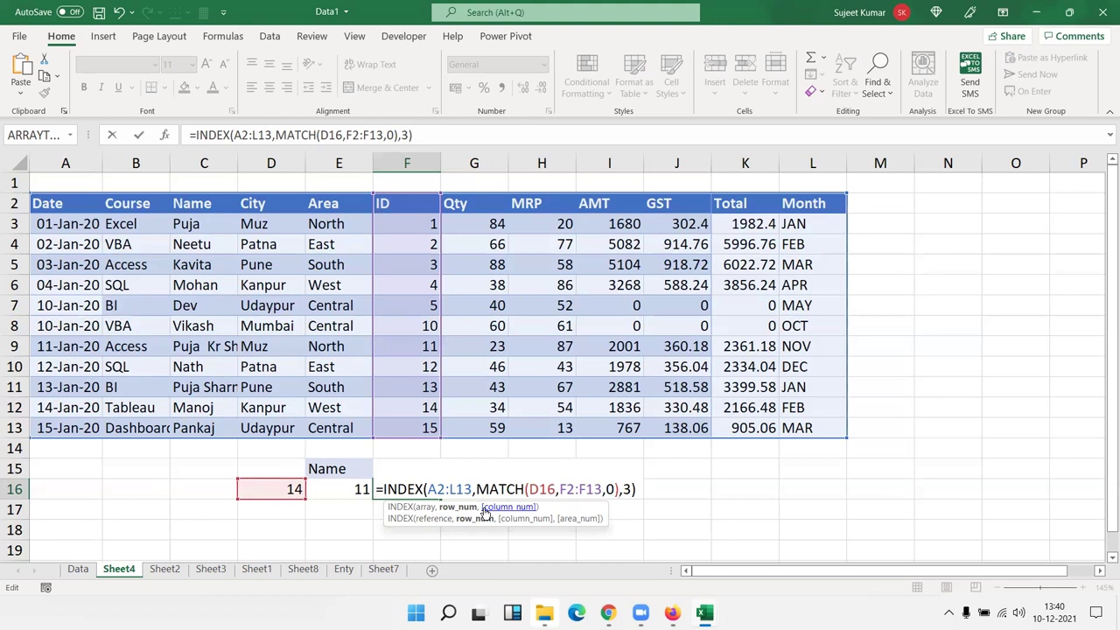
key(ctrl+Return)
Step: Try lookup IDs 10, 6 and 1 in D16, settling on 2
key(Left)
key(Left)
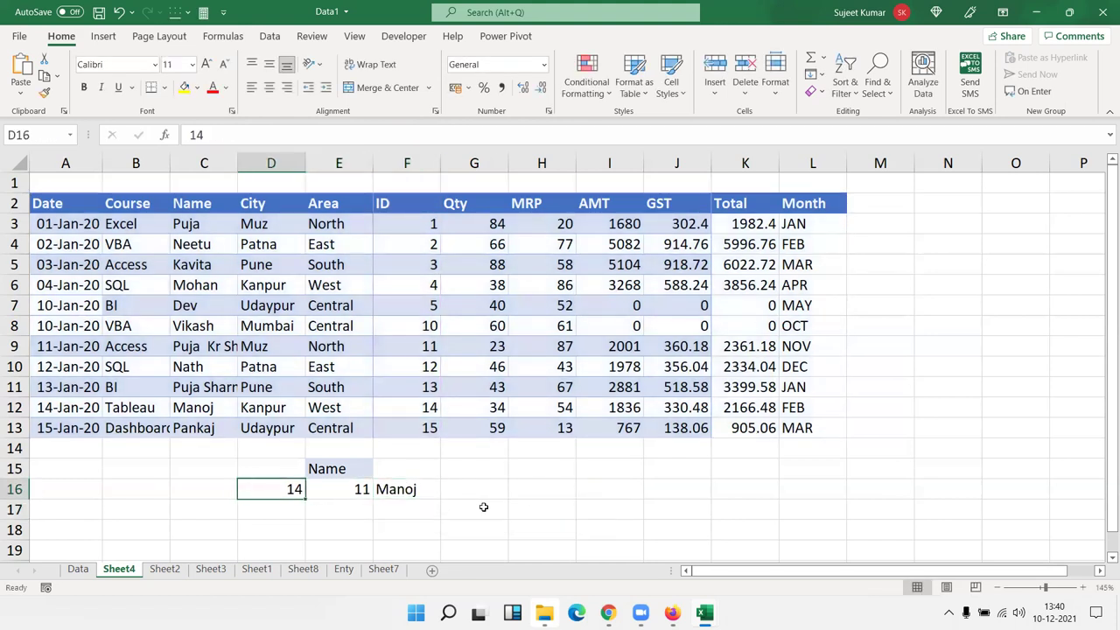
text(10)
key(Return)
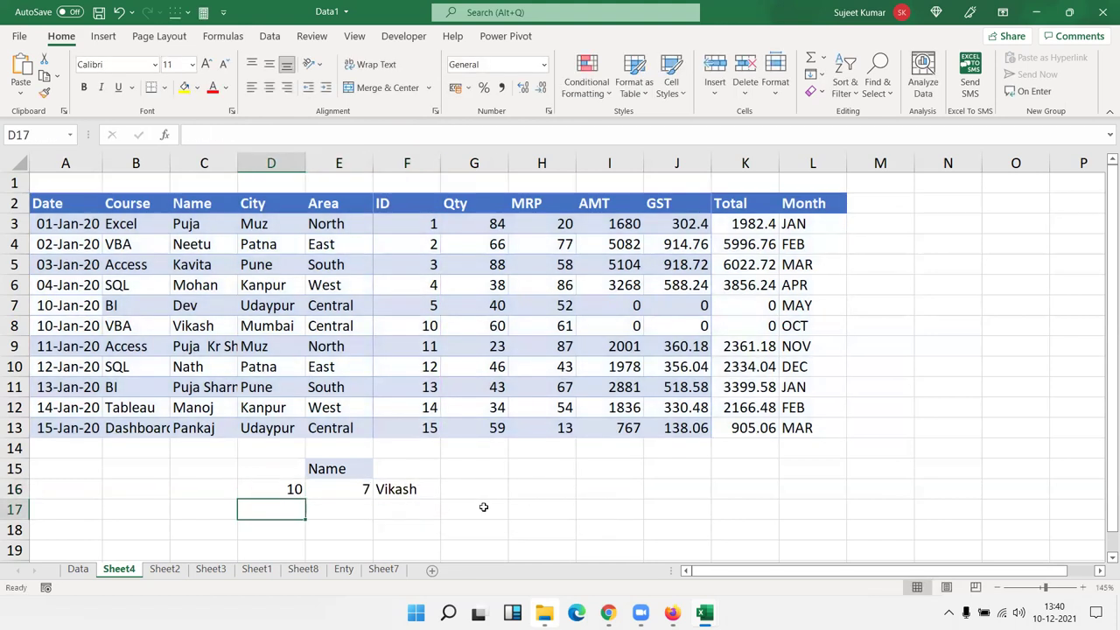
key(Up)
key(Right)
key(Right)
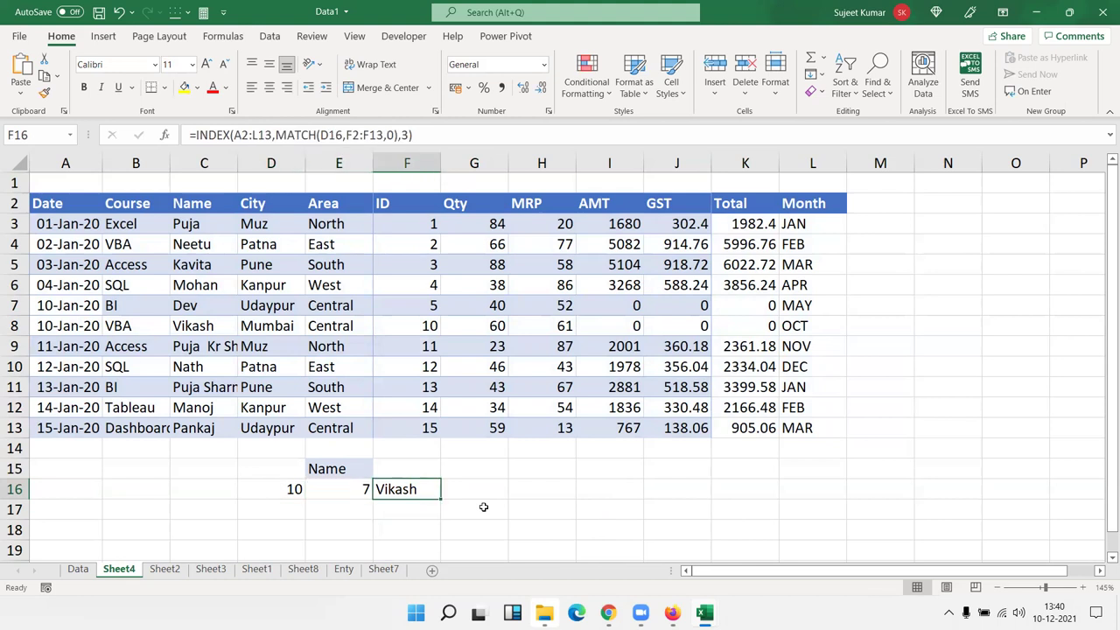
key(Left)
key(Left)
text(6)
key(Return)
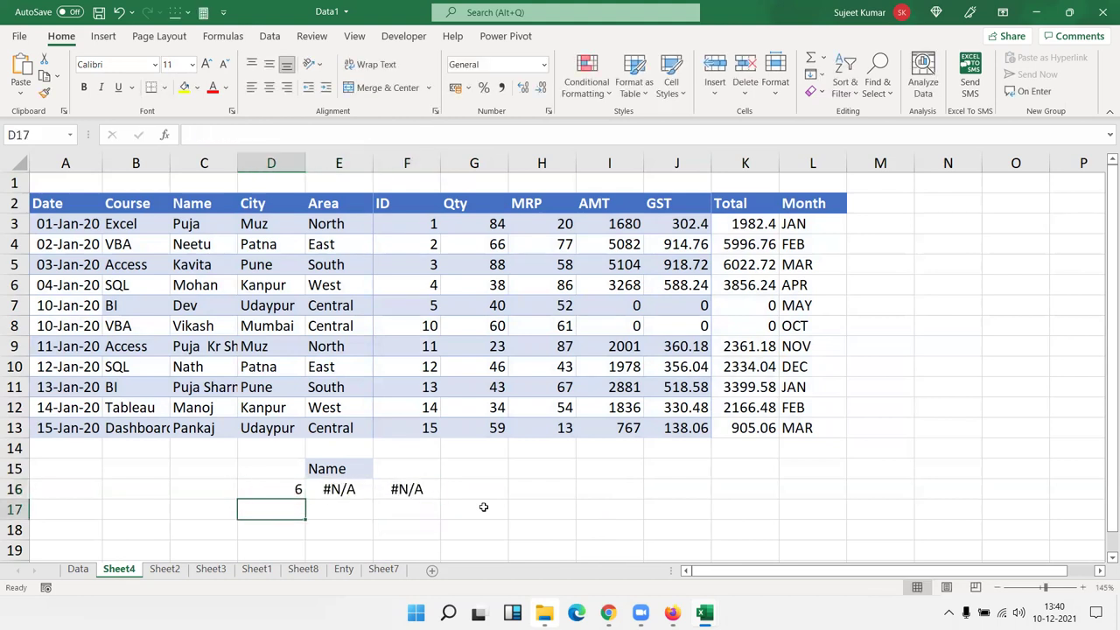
key(Up)
text(1)
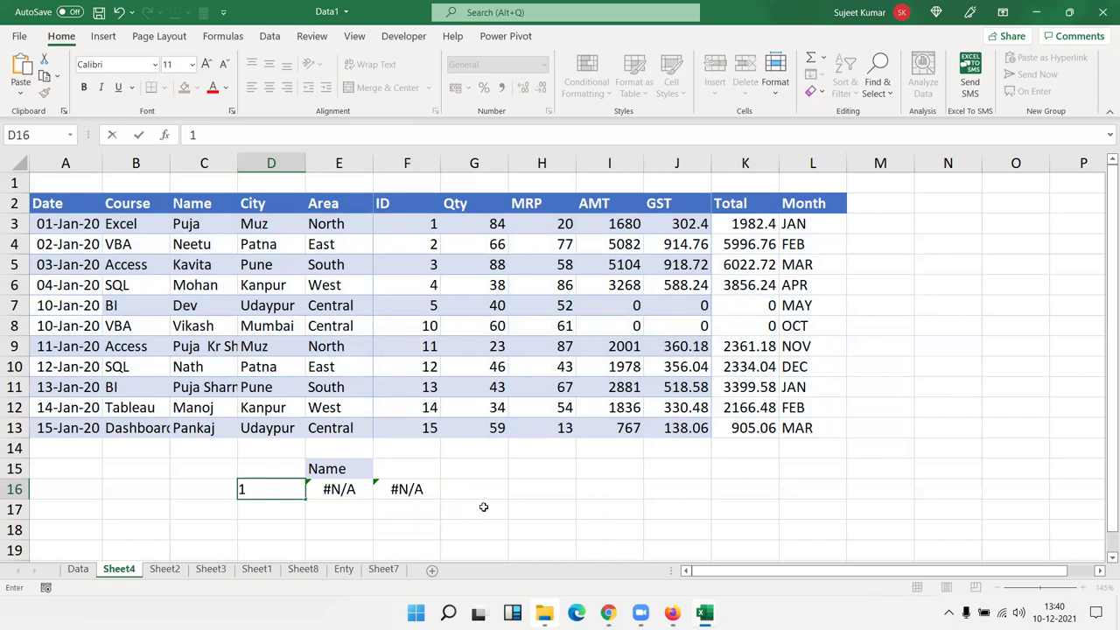
key(Return)
key(Up)
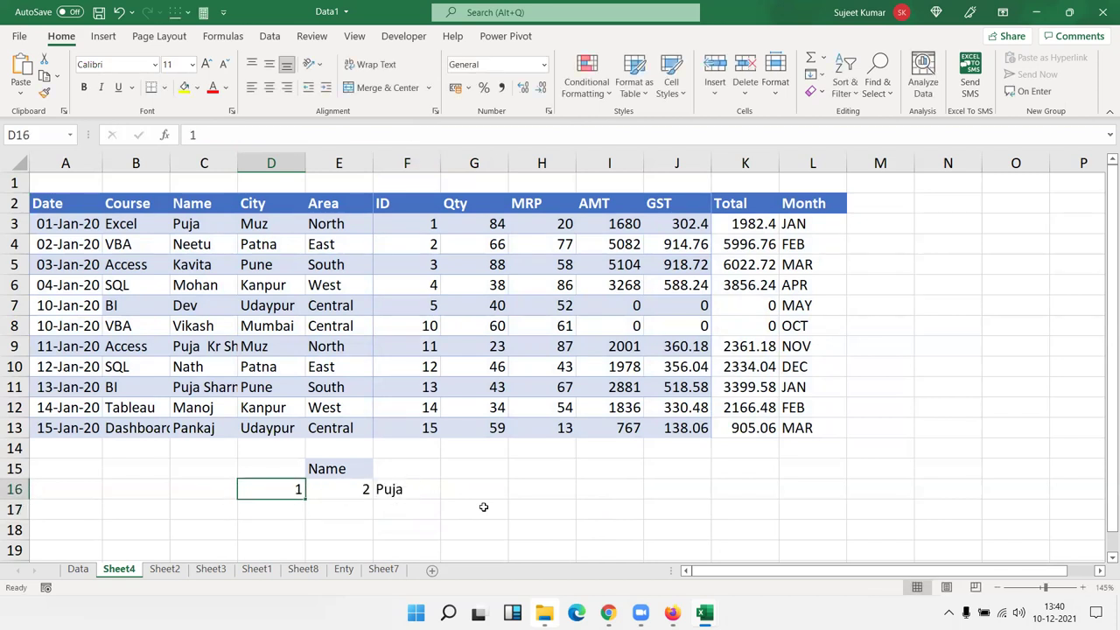
text(2)
key(Return)
Step: Review F16's INDEX/MATCH formula and its A2:L13 range, leaving it unchanged
key(Up)
key(Right)
key(Right)
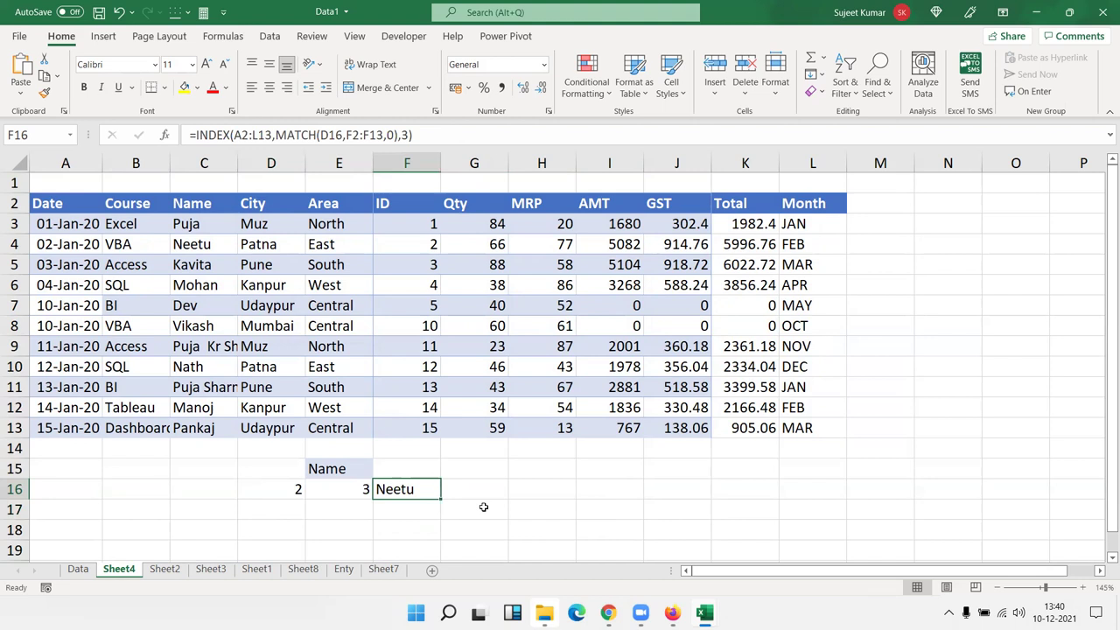
double_click(386, 490)
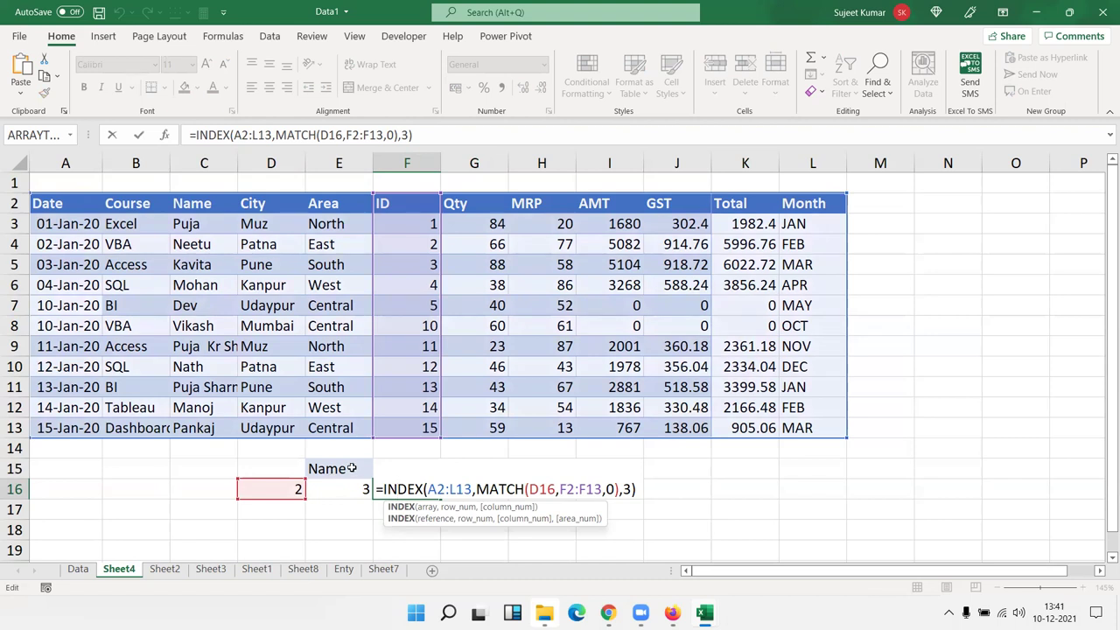
key(Return)
key(Up)
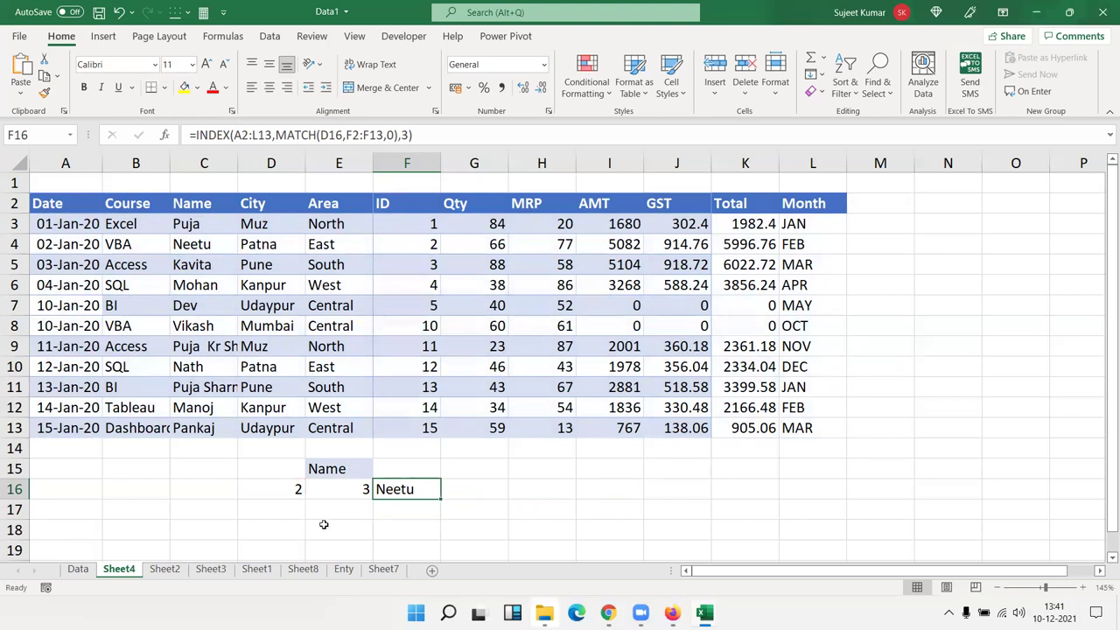
double_click(390, 489)
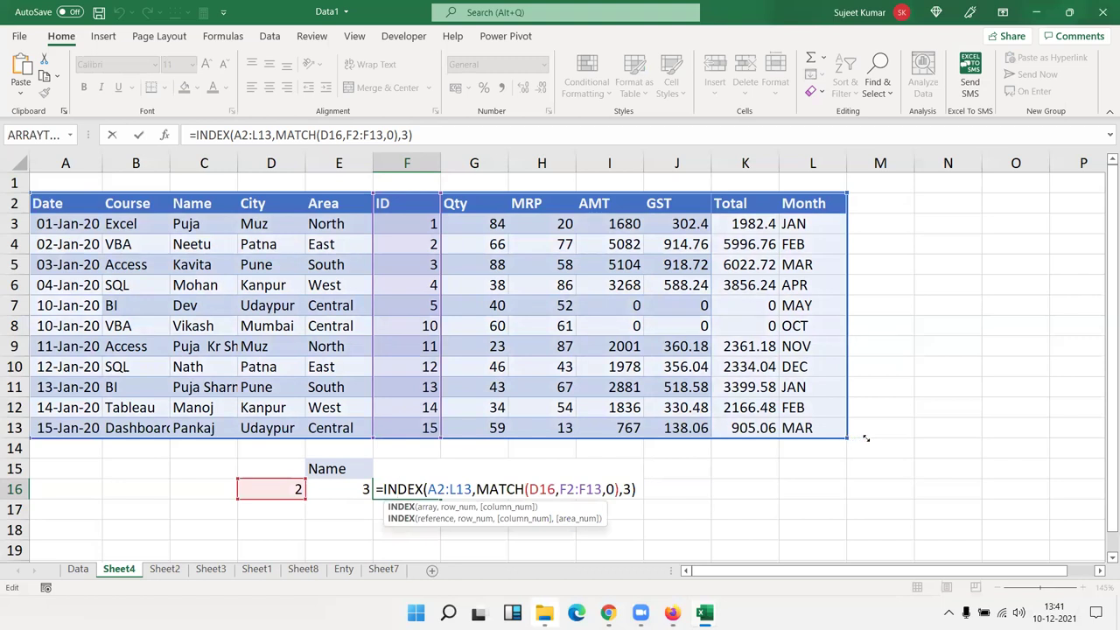
drag(866, 438, 845, 435)
key(Return)
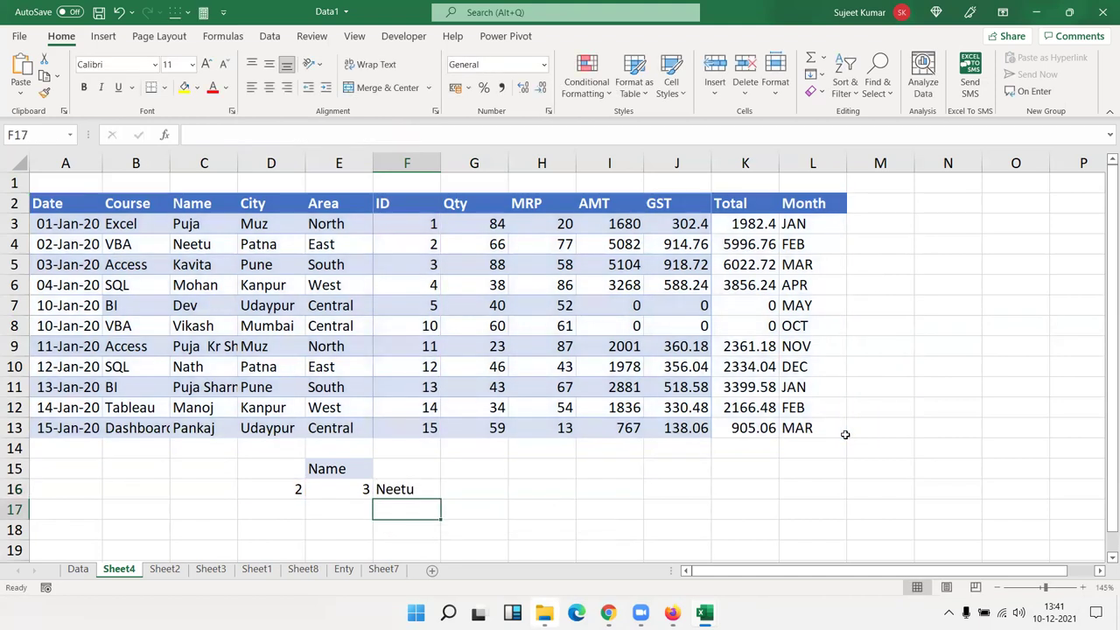
Step: Enter =OFFSET(A2,E16,3) in F17
text(=off)
key(Tab)
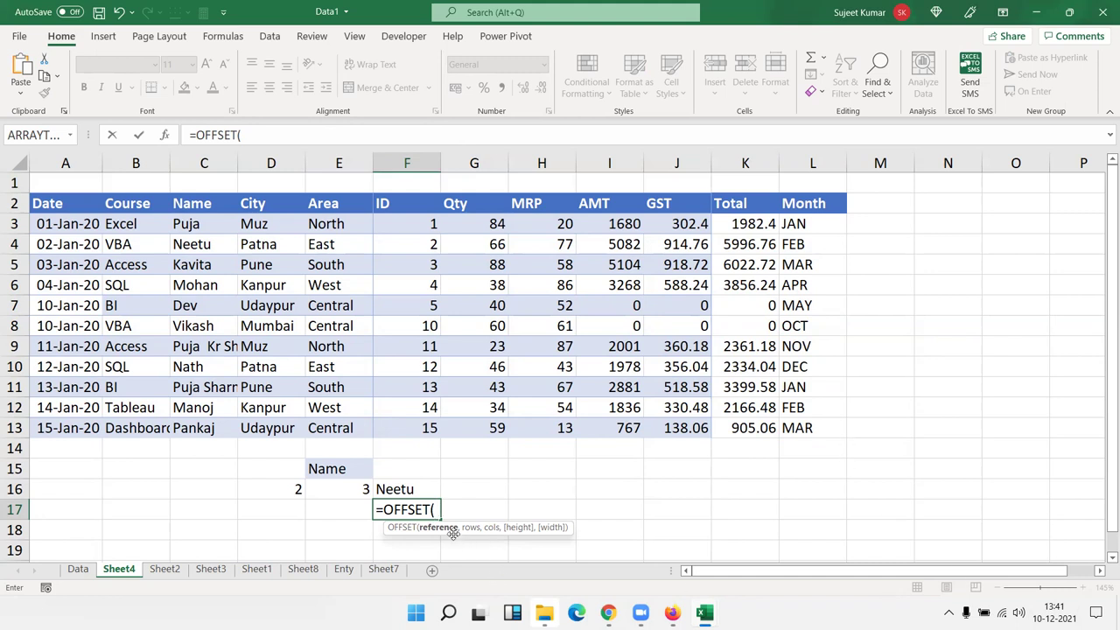
click(68, 202)
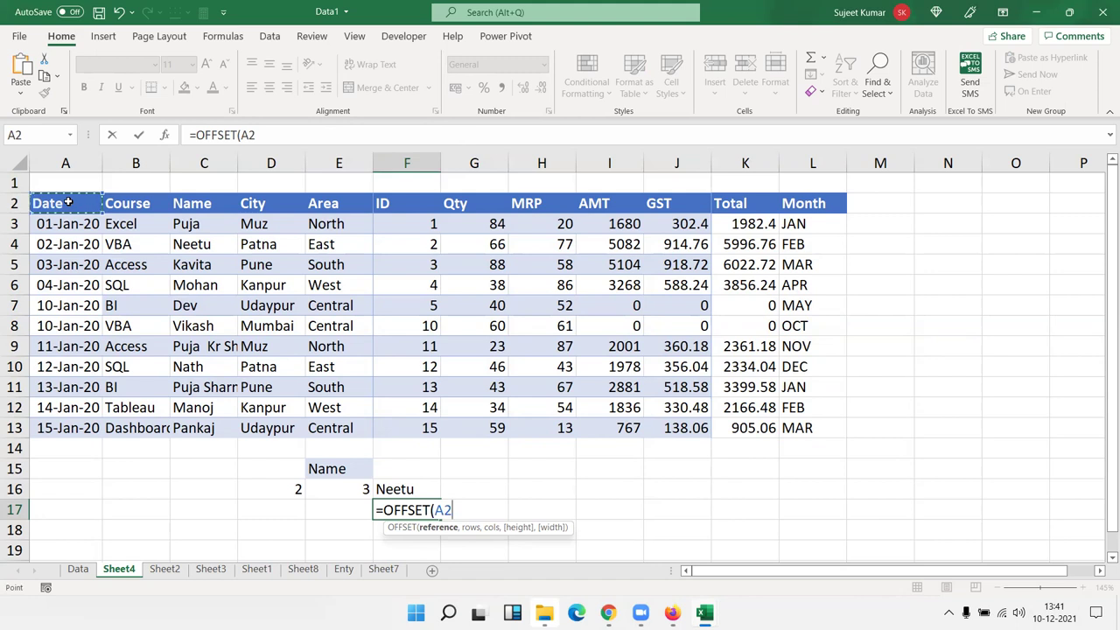
text(,)
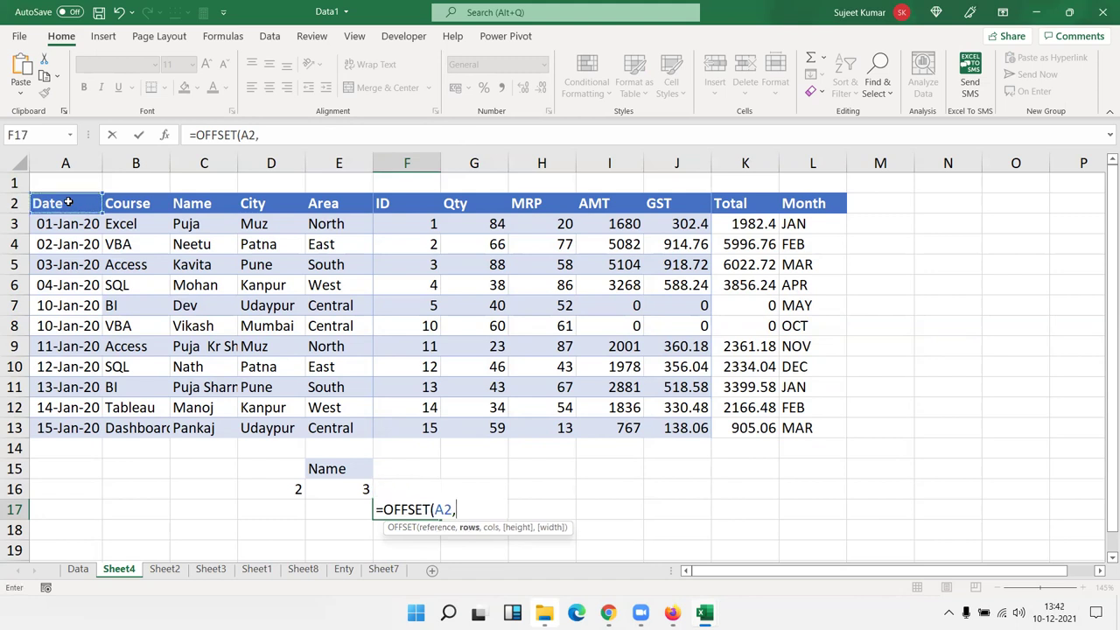
click(348, 489)
text(,3)
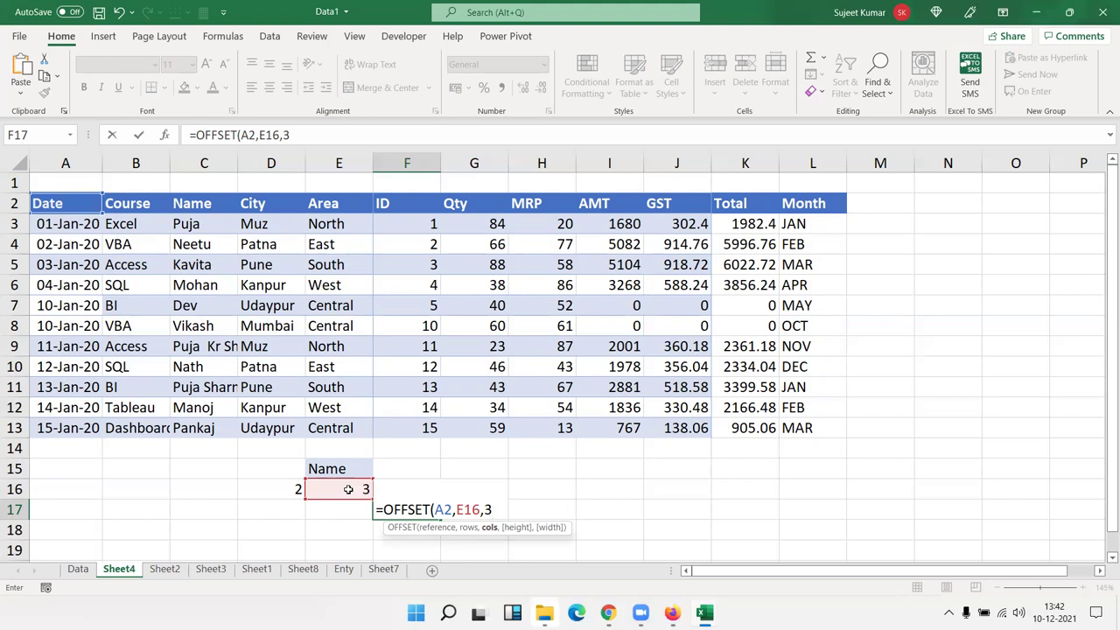
key(ctrl+Return)
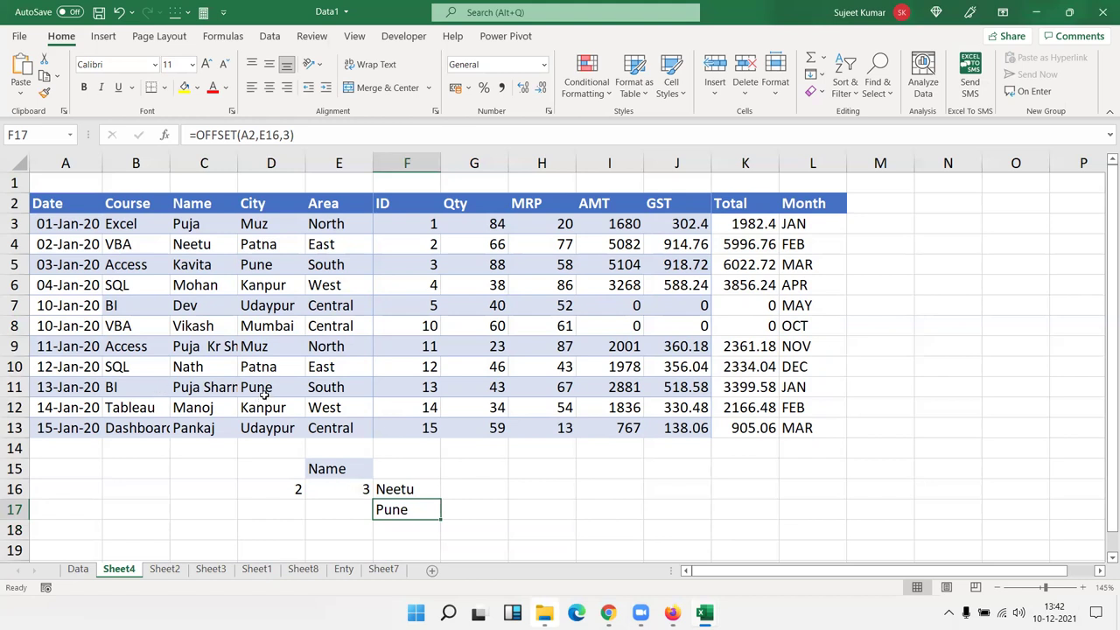
Step: Compare F17's result Pune against the expected name Neetu in the table
click(257, 266)
click(210, 246)
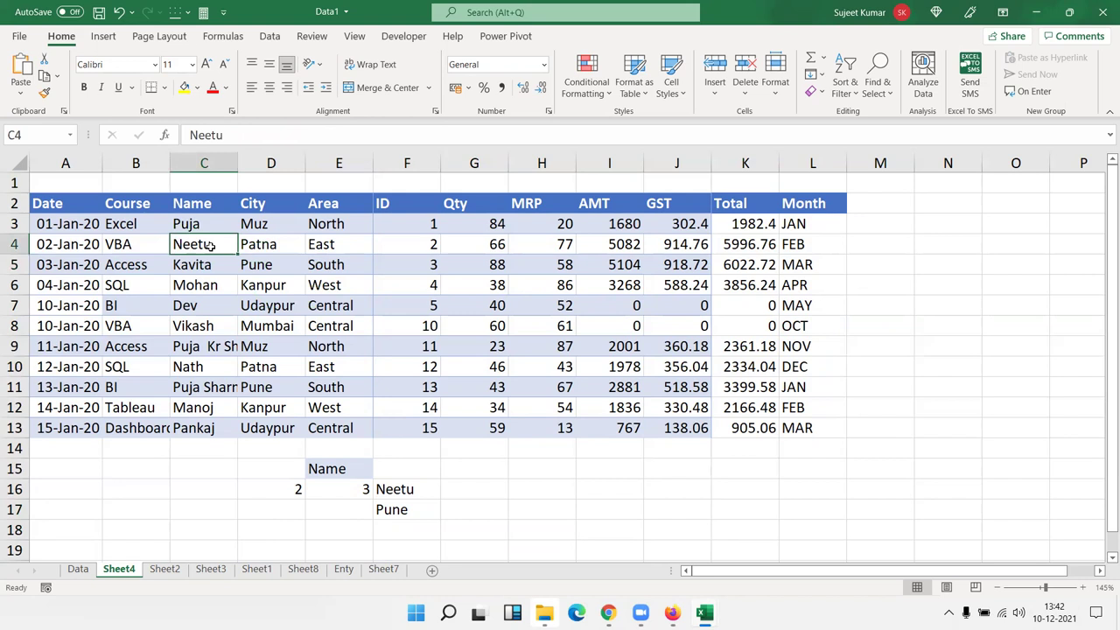
click(258, 267)
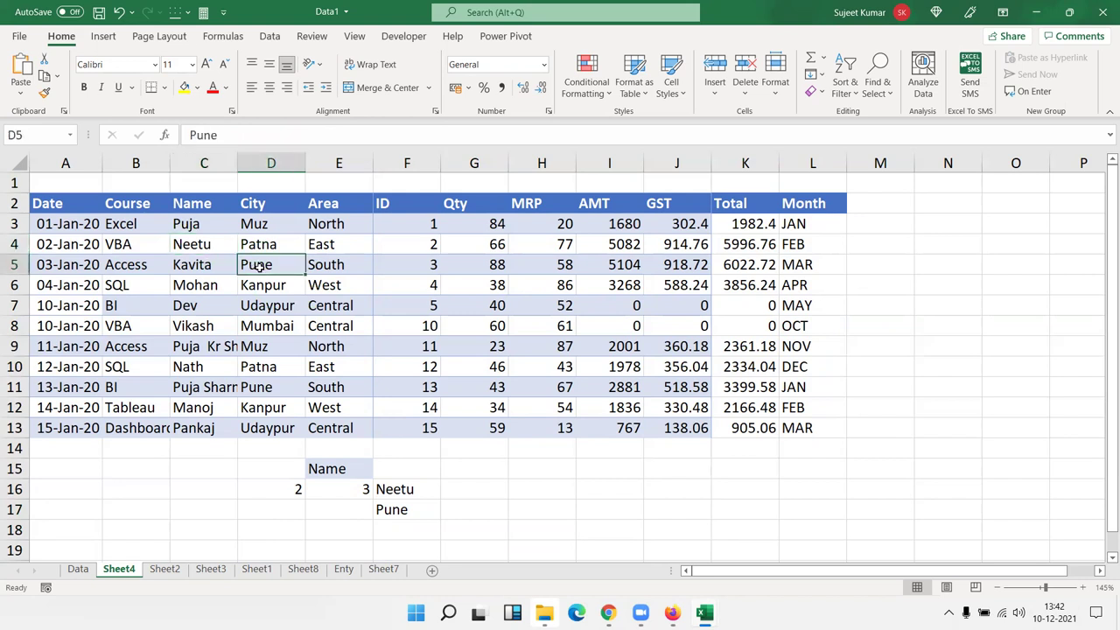
click(393, 506)
double_click(393, 507)
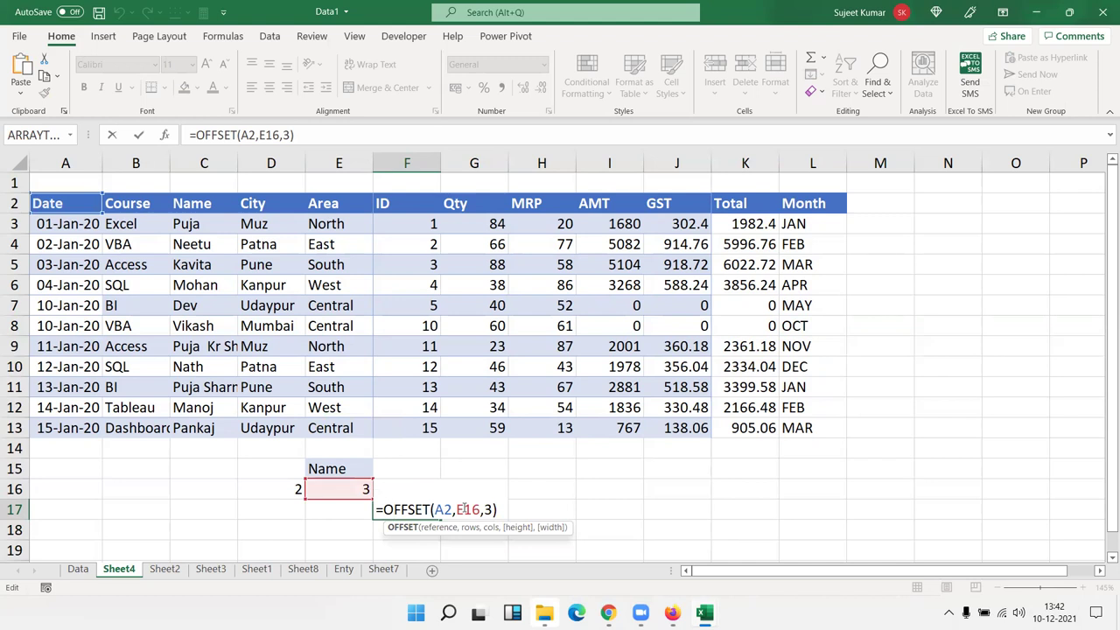
key(ctrl+Return)
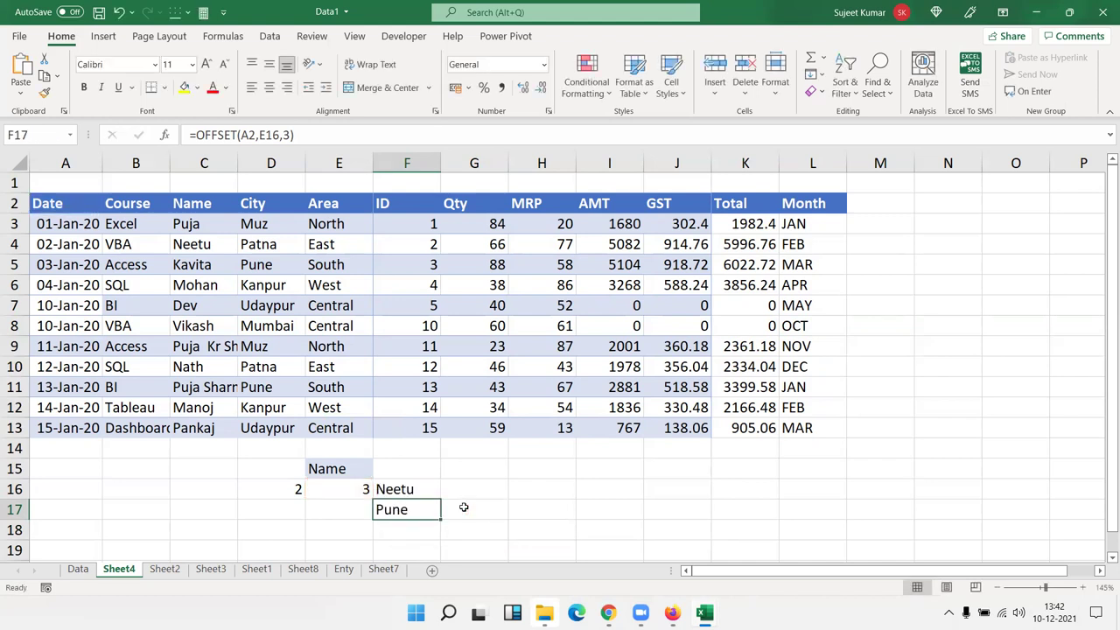
Step: Compare with F16's INDEX formula and revise F17 to =OFFSET(A2,E16-1,2)
key(Up)
key(F2)
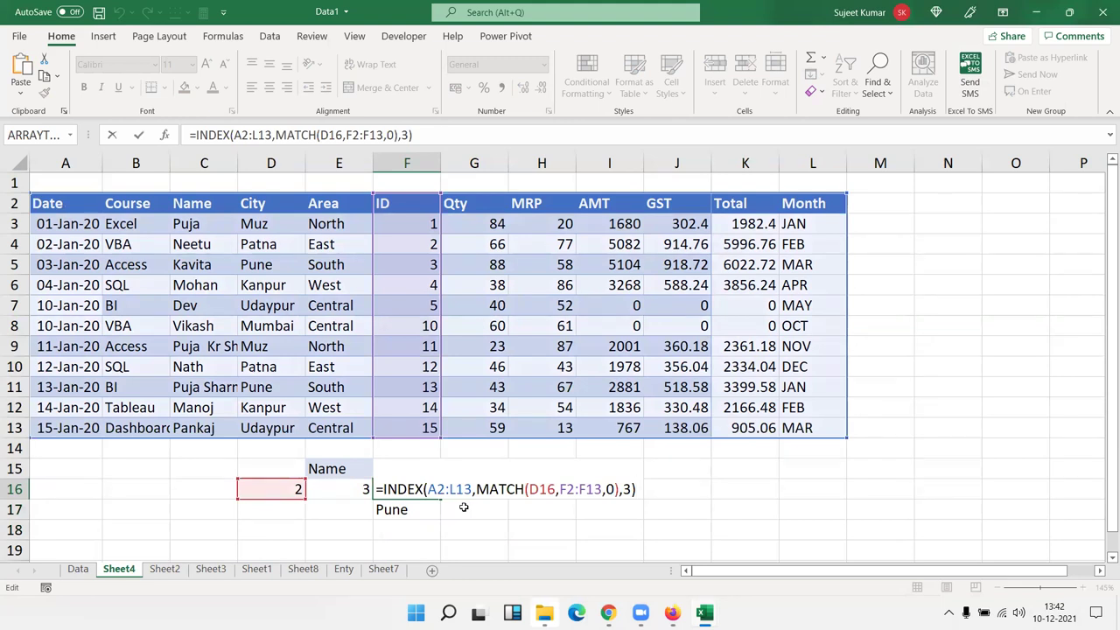
key(Escape)
key(Down)
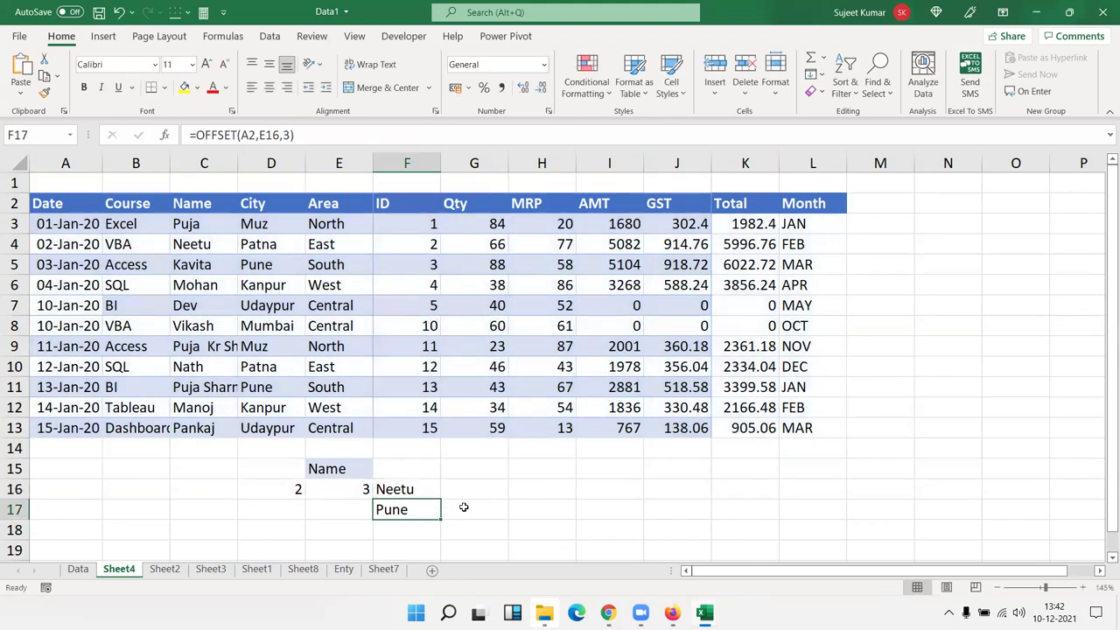
key(F2)
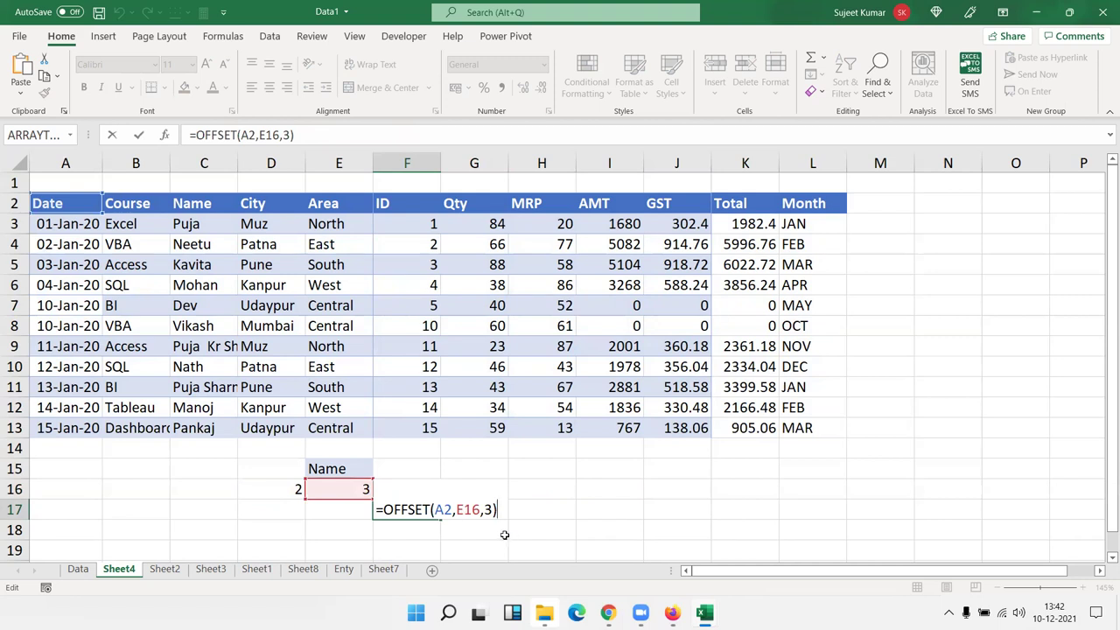
click(490, 510)
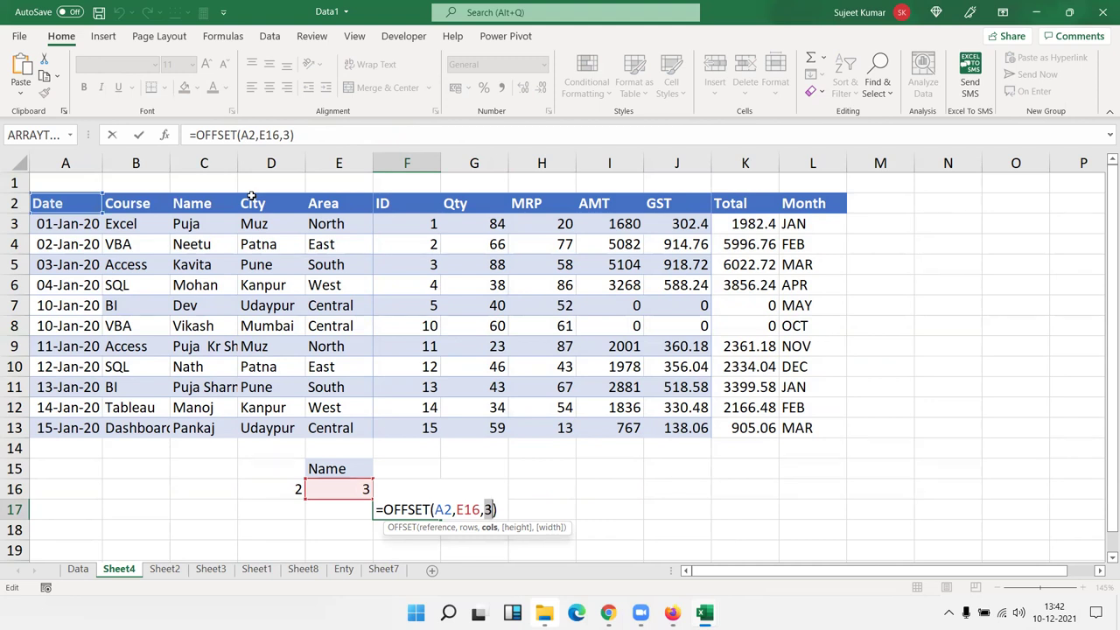
text(2)
click(473, 510)
text(-1)
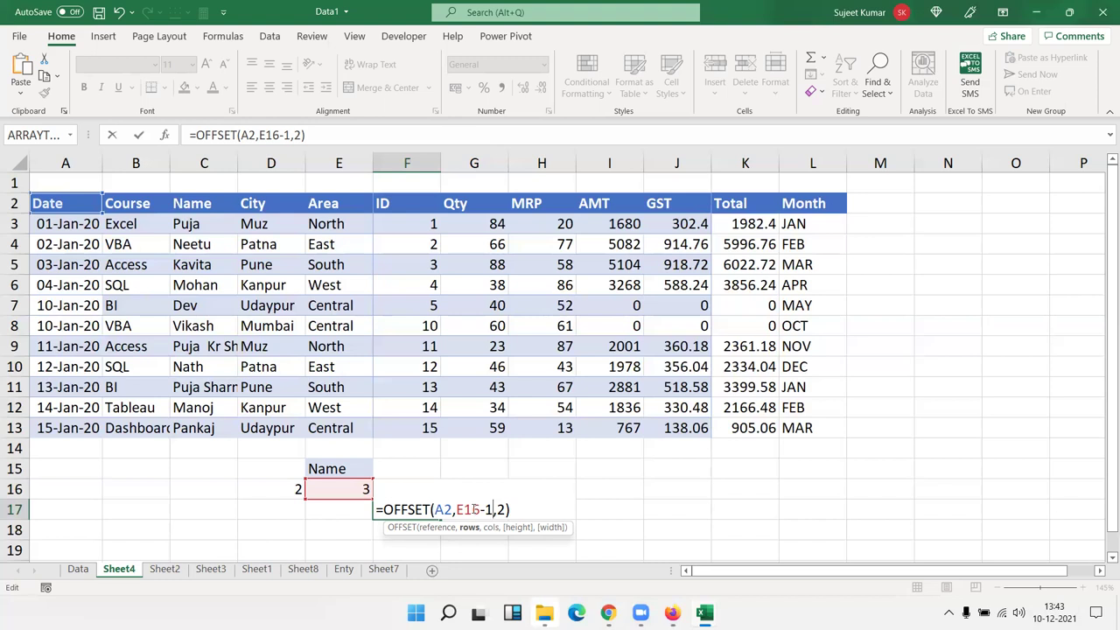
key(Return)
key(Up)
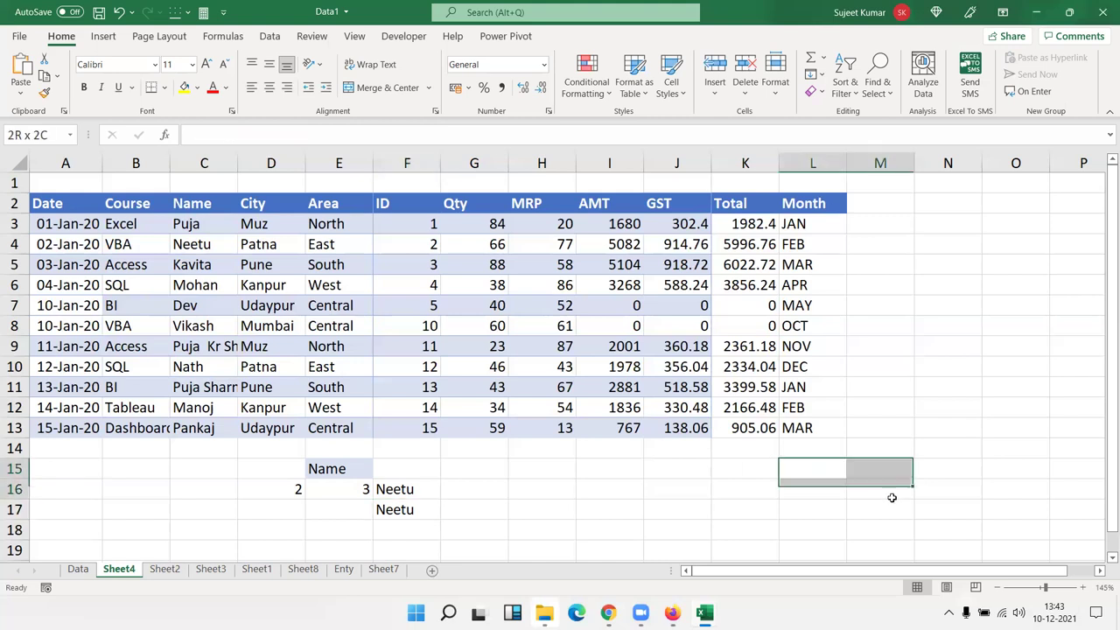
drag(840, 466, 972, 545)
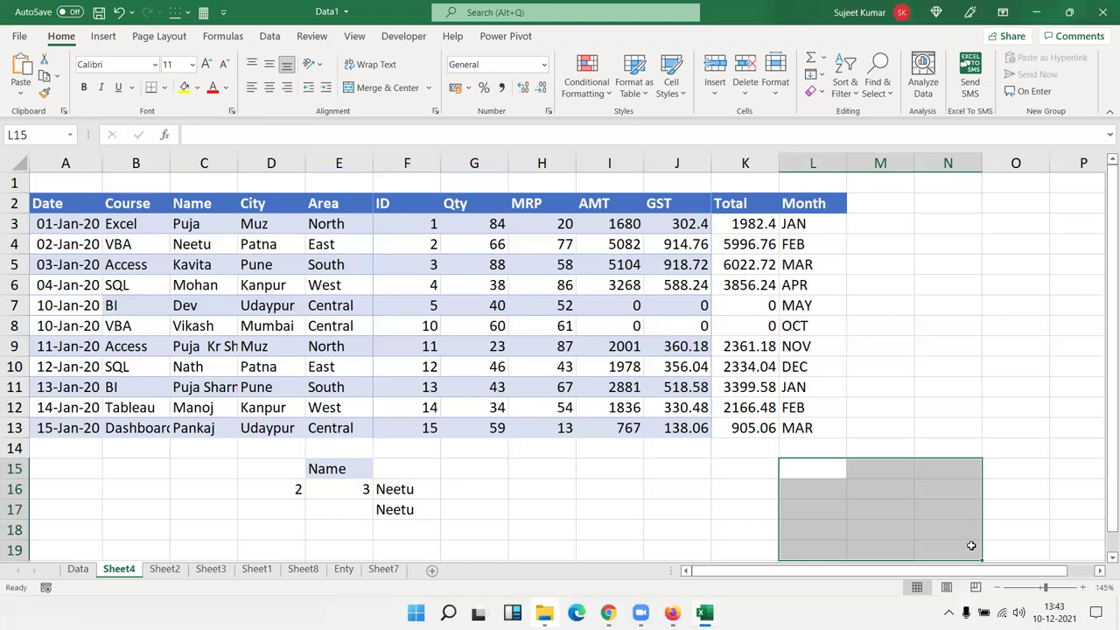
double_click(418, 512)
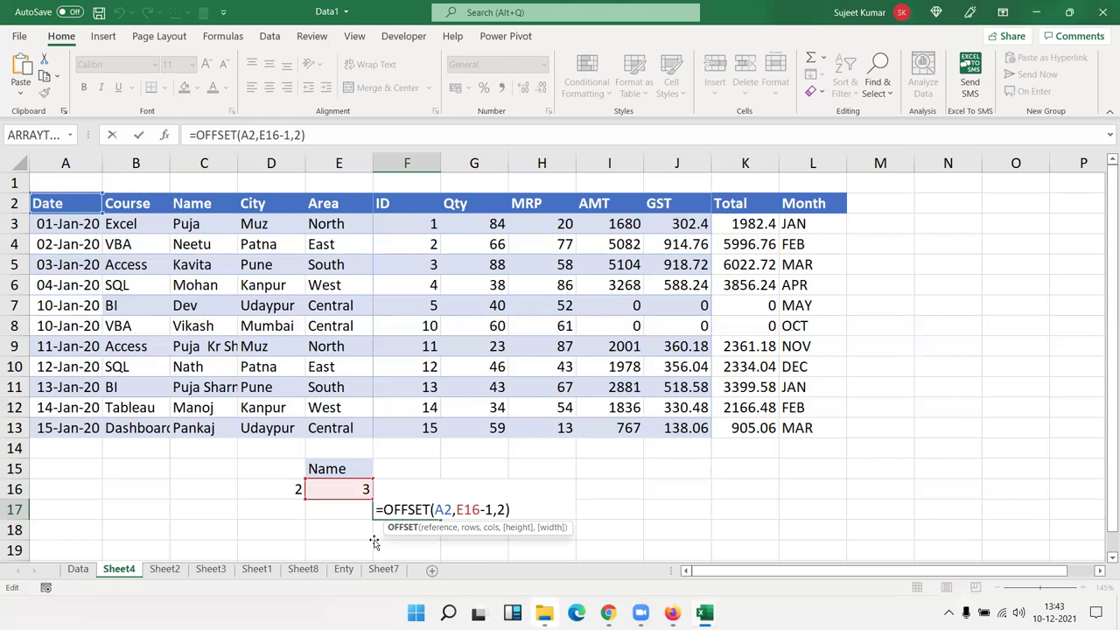
key(Return)
double_click(412, 490)
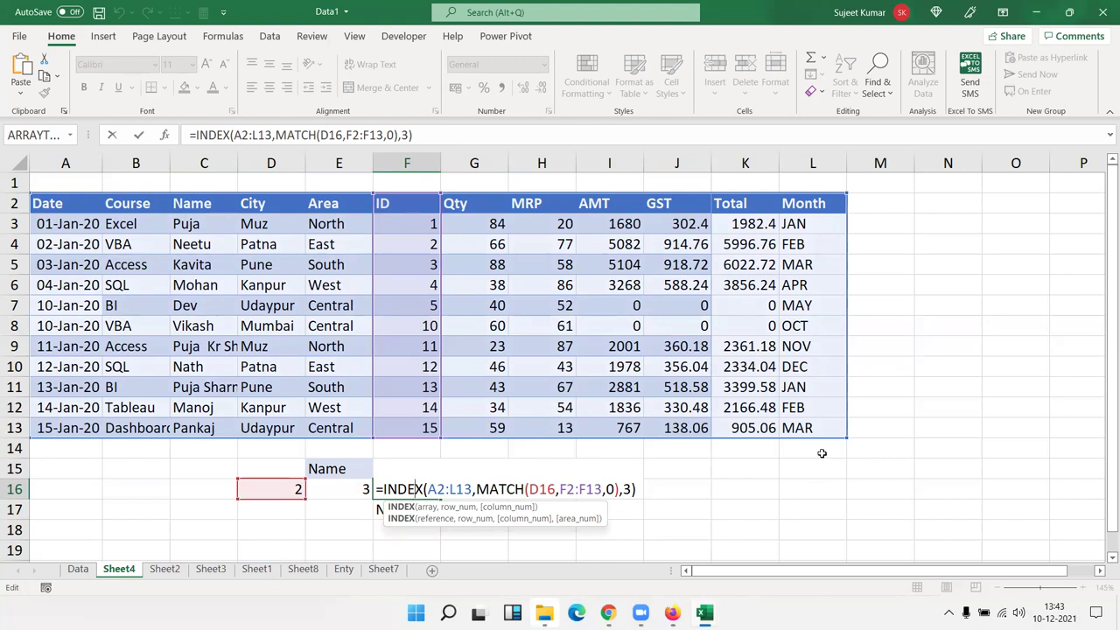
key(Return)
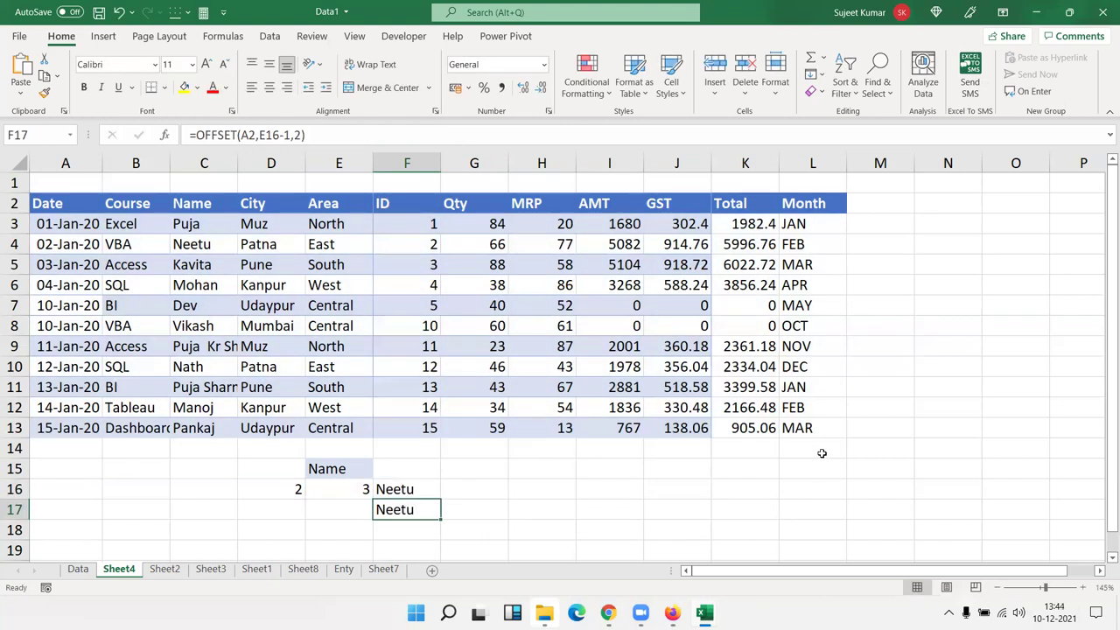
double_click(411, 507)
double_click(468, 509)
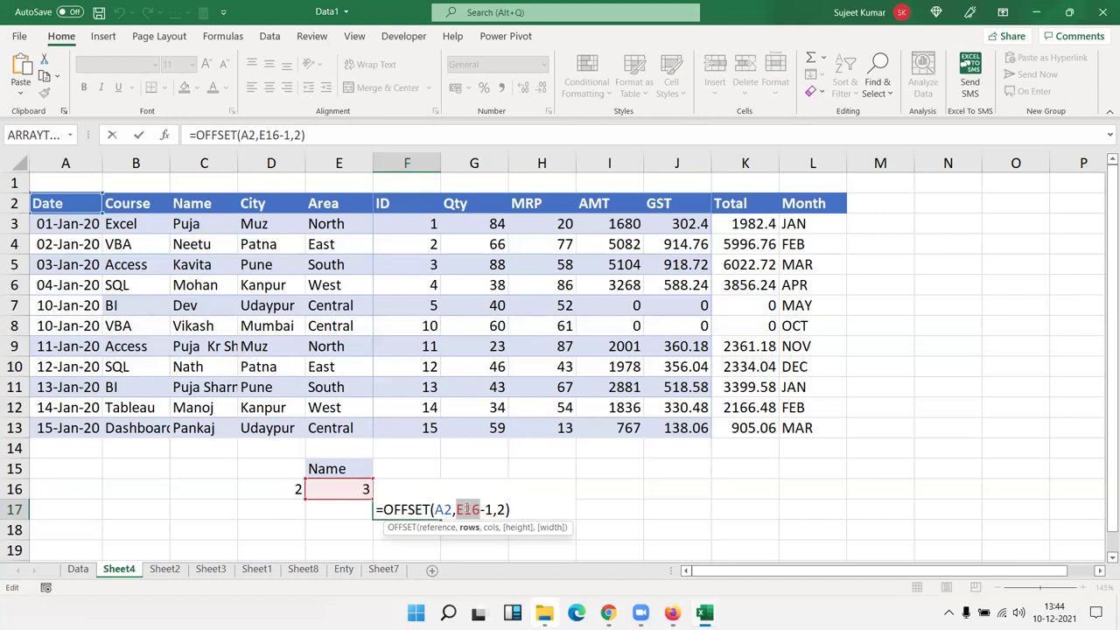
key(Return)
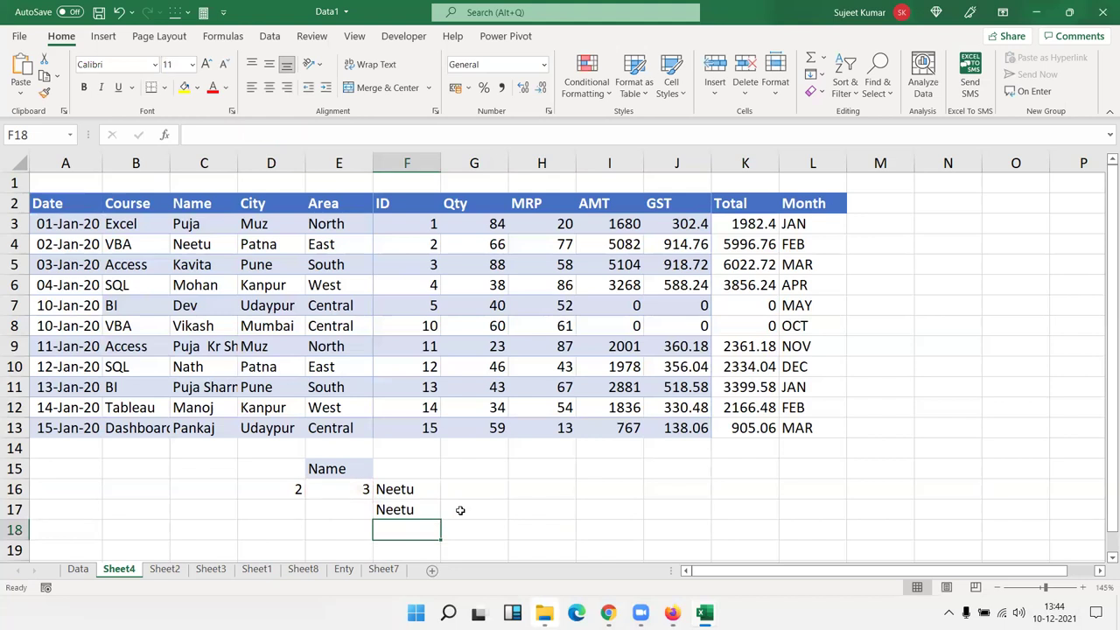
Step: Browse the Data, Sheet2 and Sheet4 tabs, ending on Sheet3's ID/Course/Qty/MRP table
click(79, 569)
mouse_move(70, 180)
mouse_down()
mouse_move(328, 297)
mouse_move(398, 376)
mouse_up()
click(165, 569)
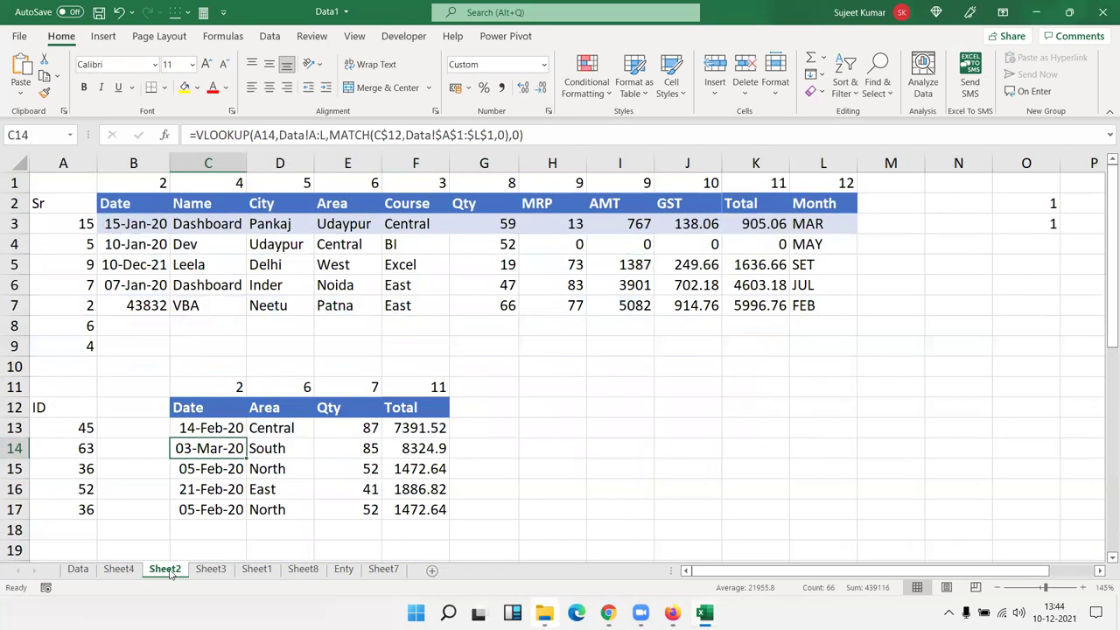
click(119, 570)
click(166, 571)
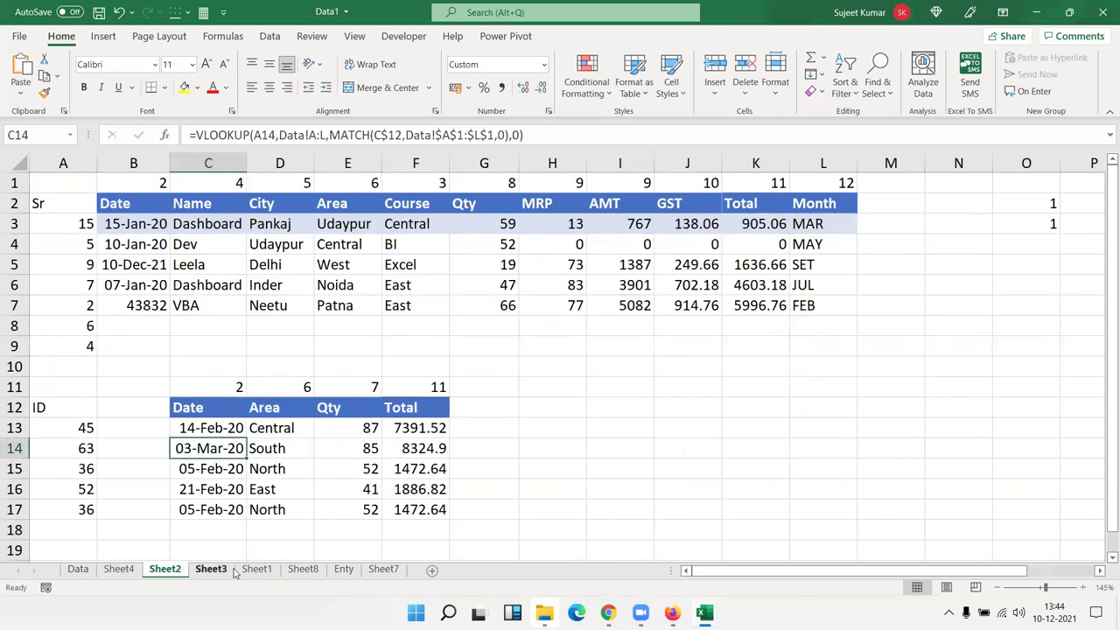
click(226, 570)
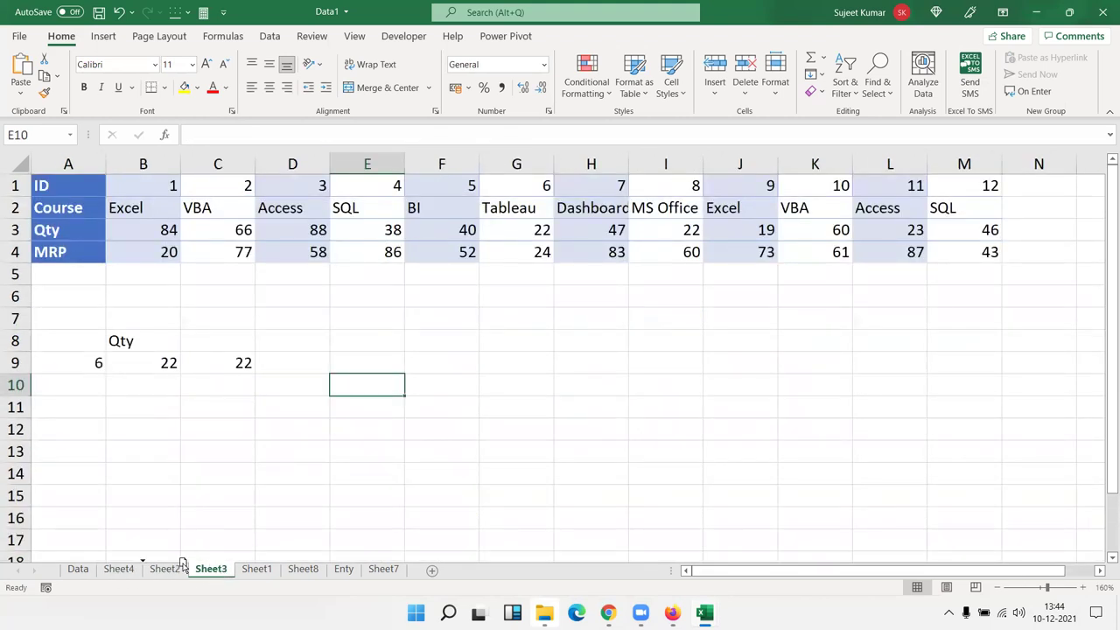
click(120, 570)
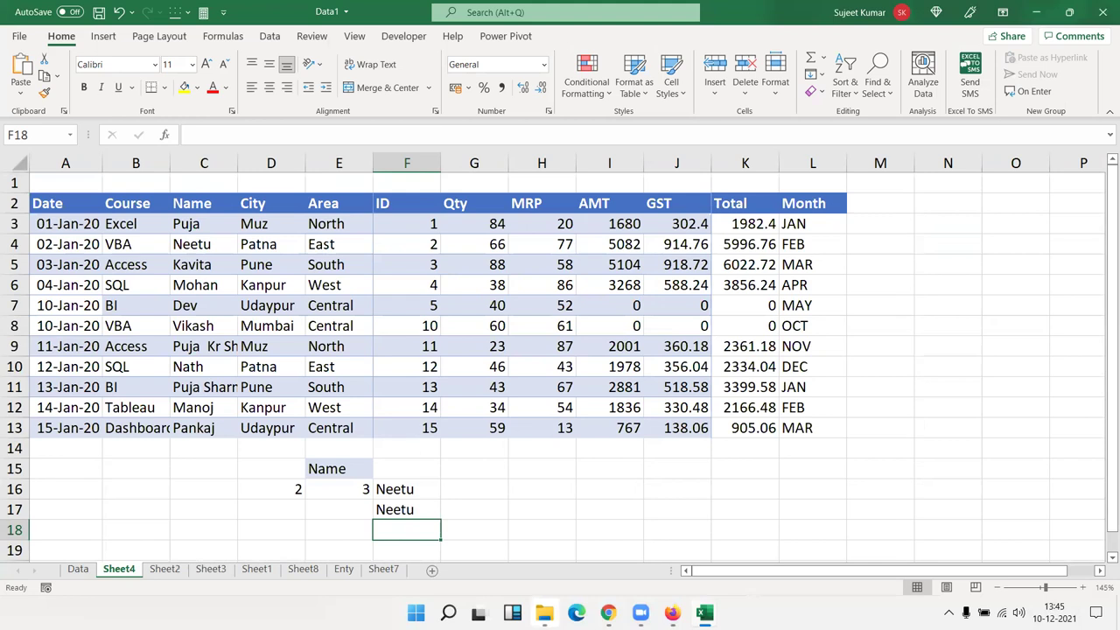
click(165, 570)
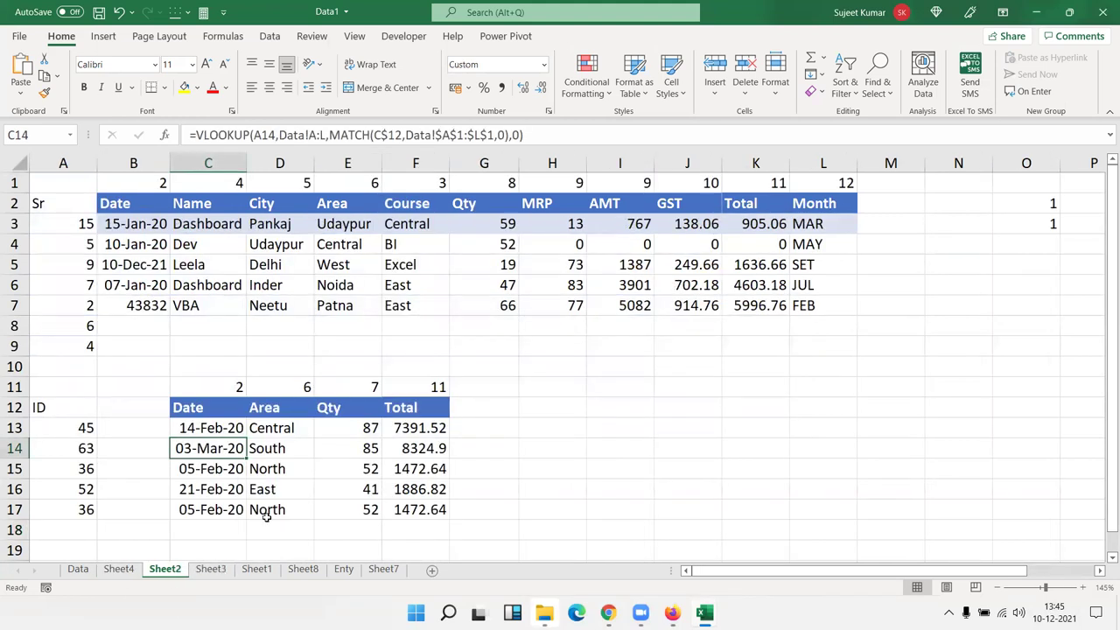
click(212, 570)
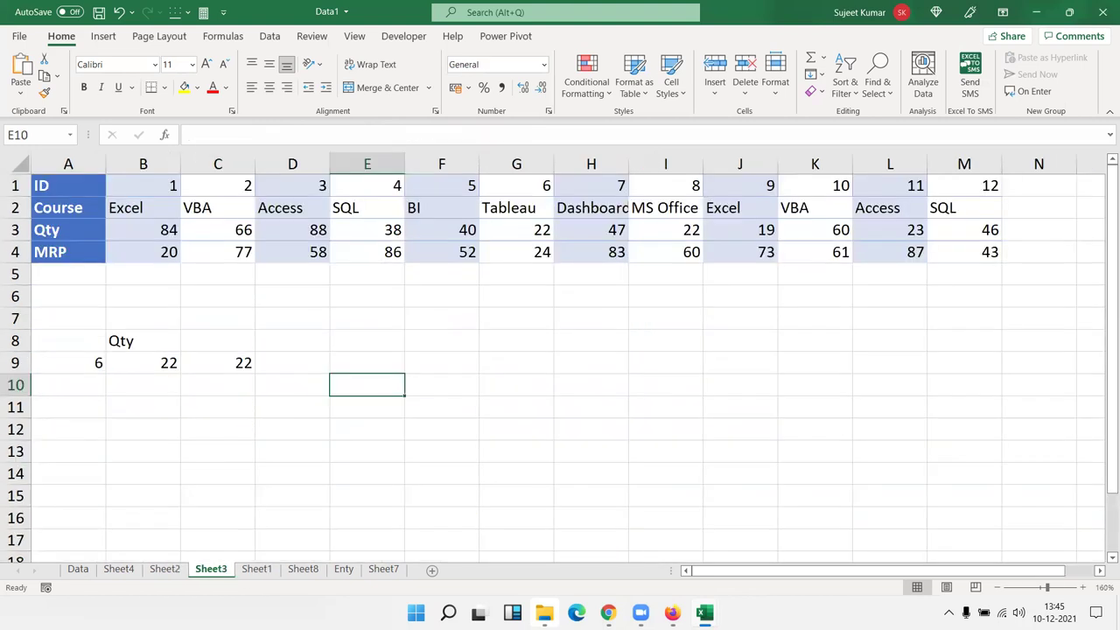
Step: Clear the old Qty lookup results in B9:C9
click(45, 184)
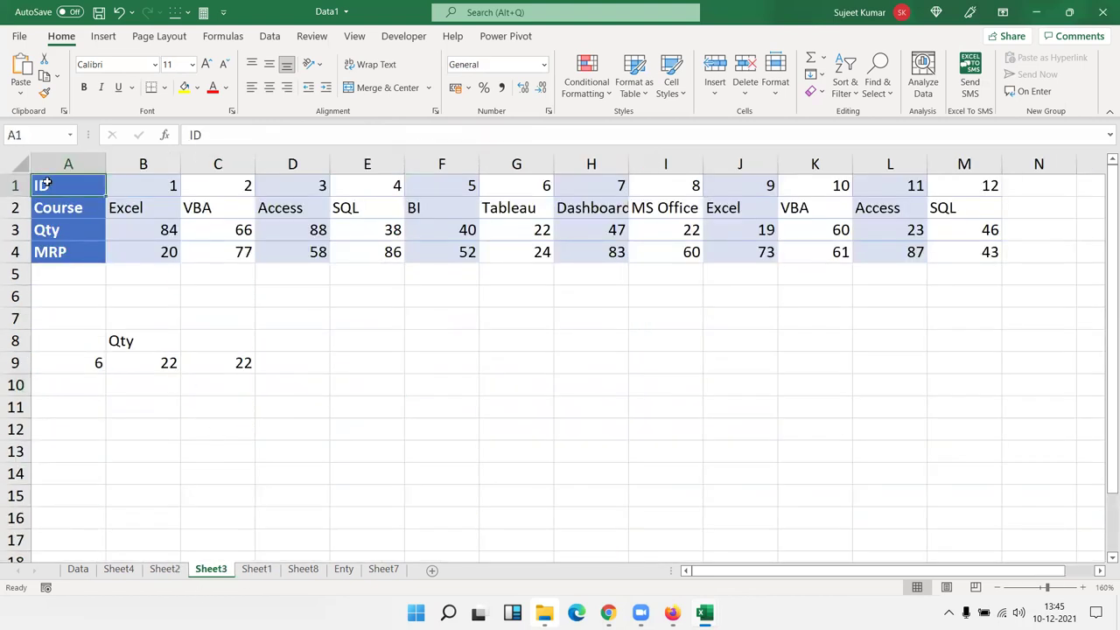
mouse_move(45, 184)
mouse_down()
mouse_move(1053, 196)
mouse_move(983, 188)
mouse_up()
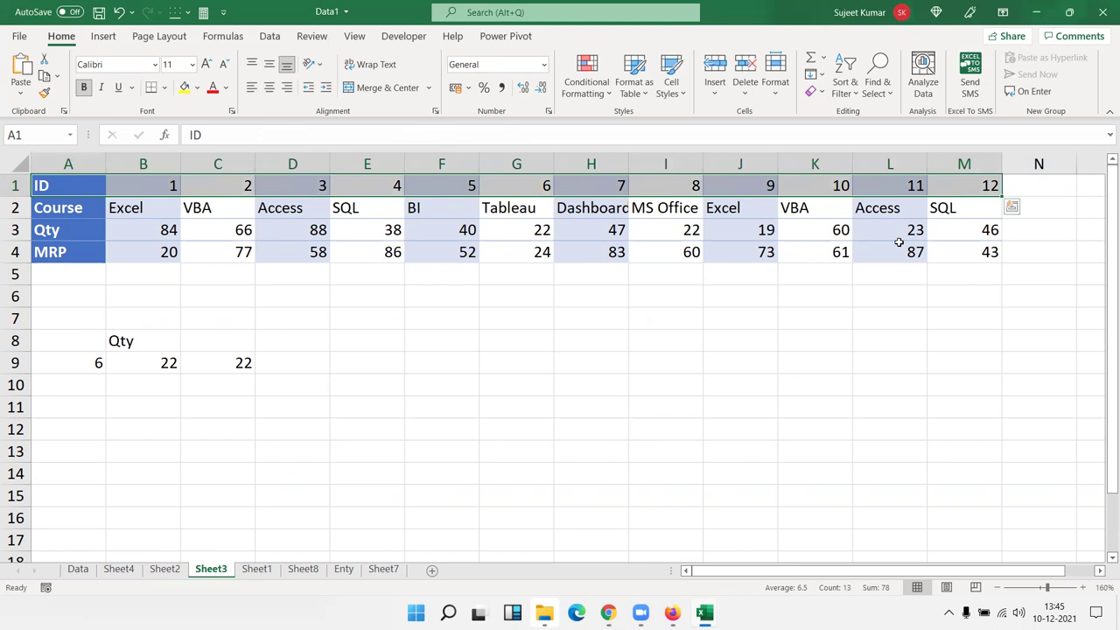
drag(161, 366, 255, 366)
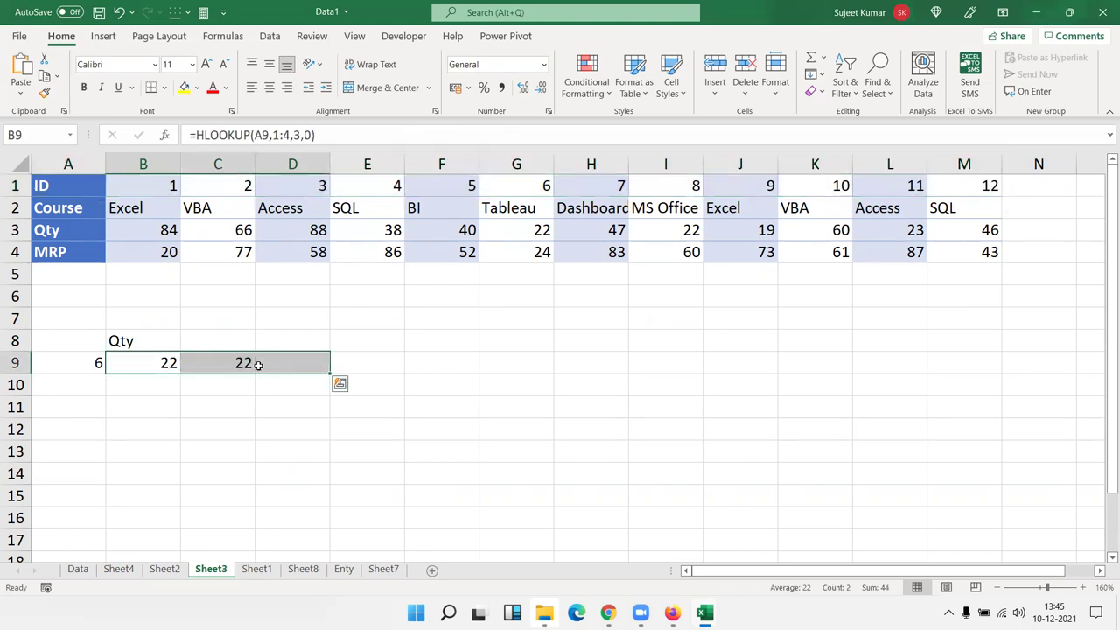
key(Delete)
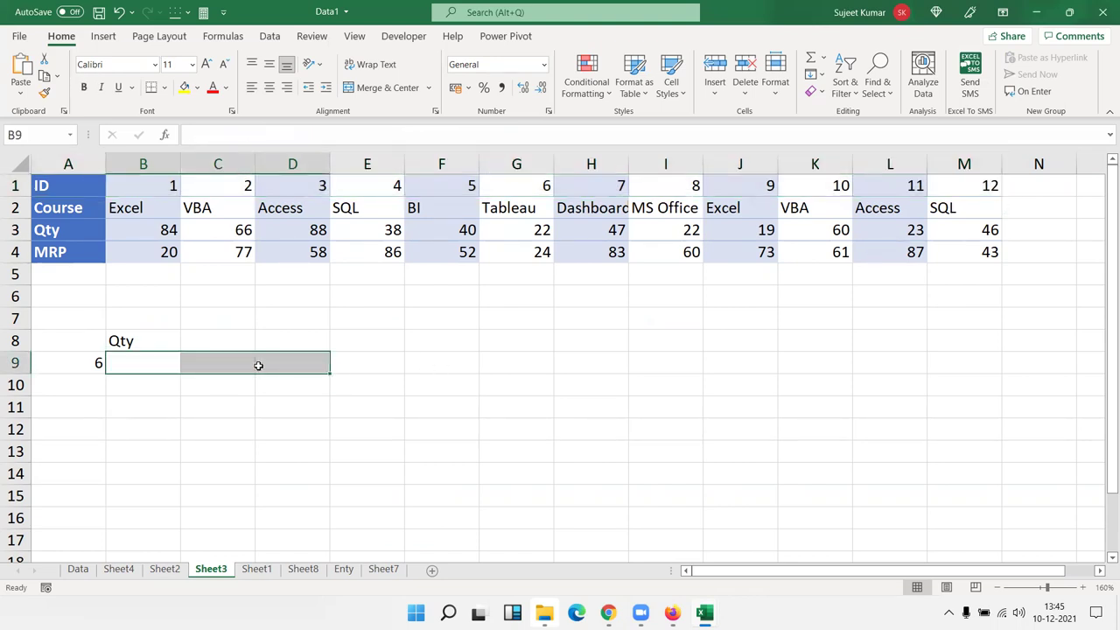
Step: Relabel B8 as 'Course' and begin an HLOOKUP formula in B9
key(Left)
key(Up)
key(Right)
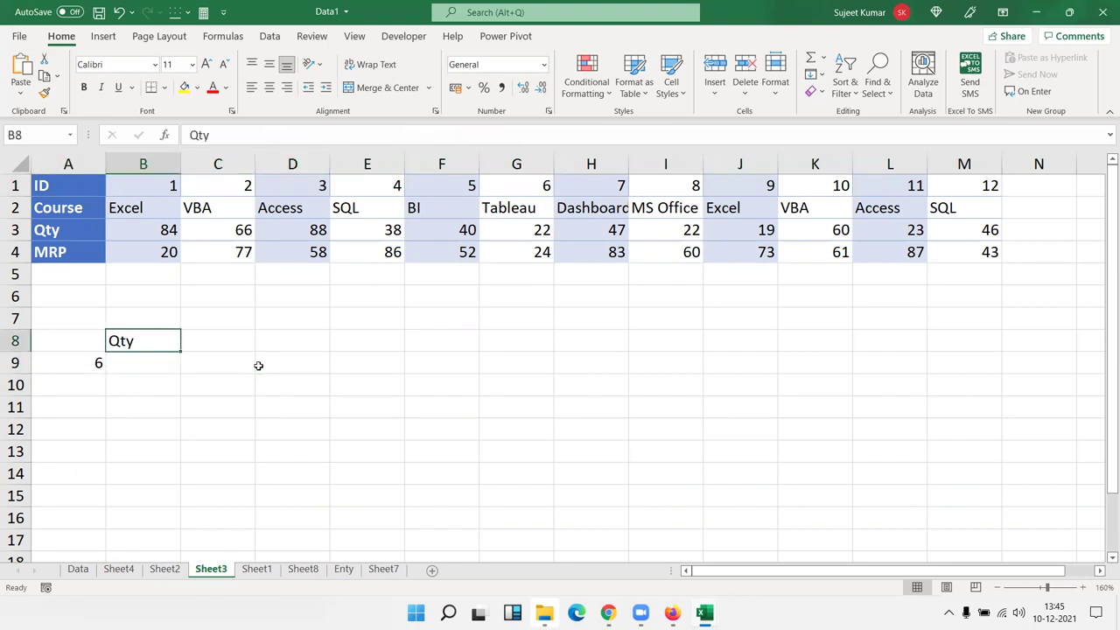
text(Cours)
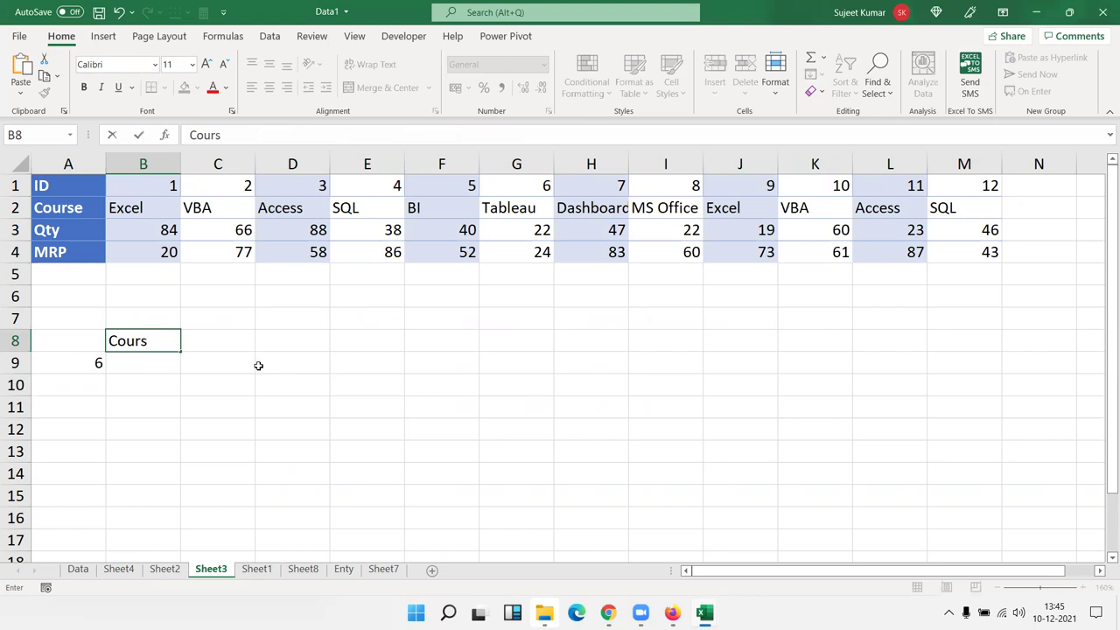
text(e)
key(Return)
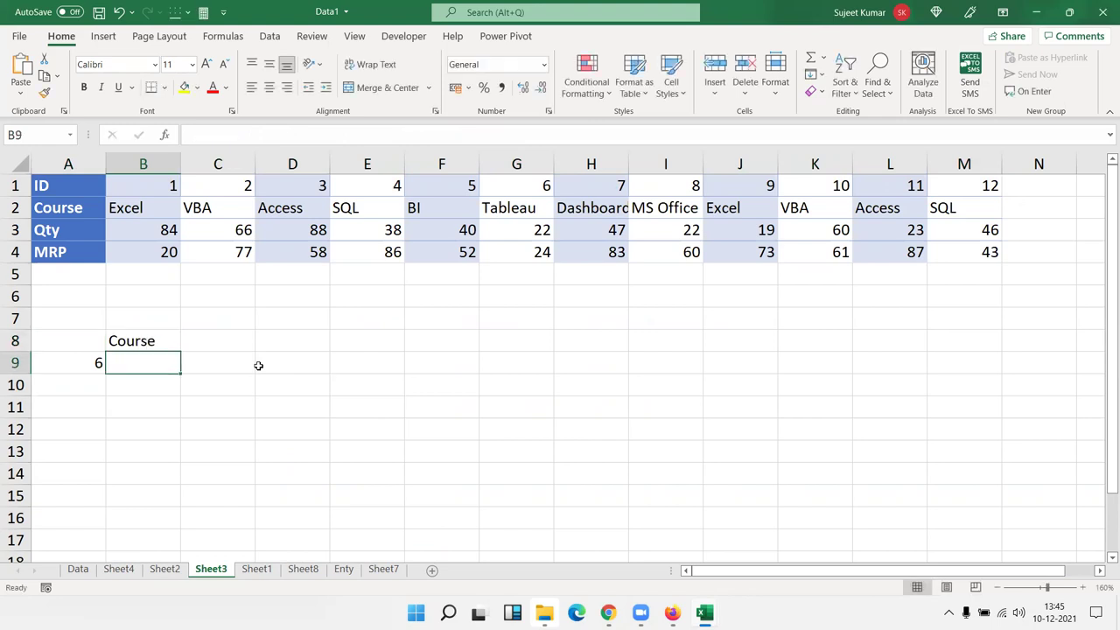
text(=hl)
key(Tab)
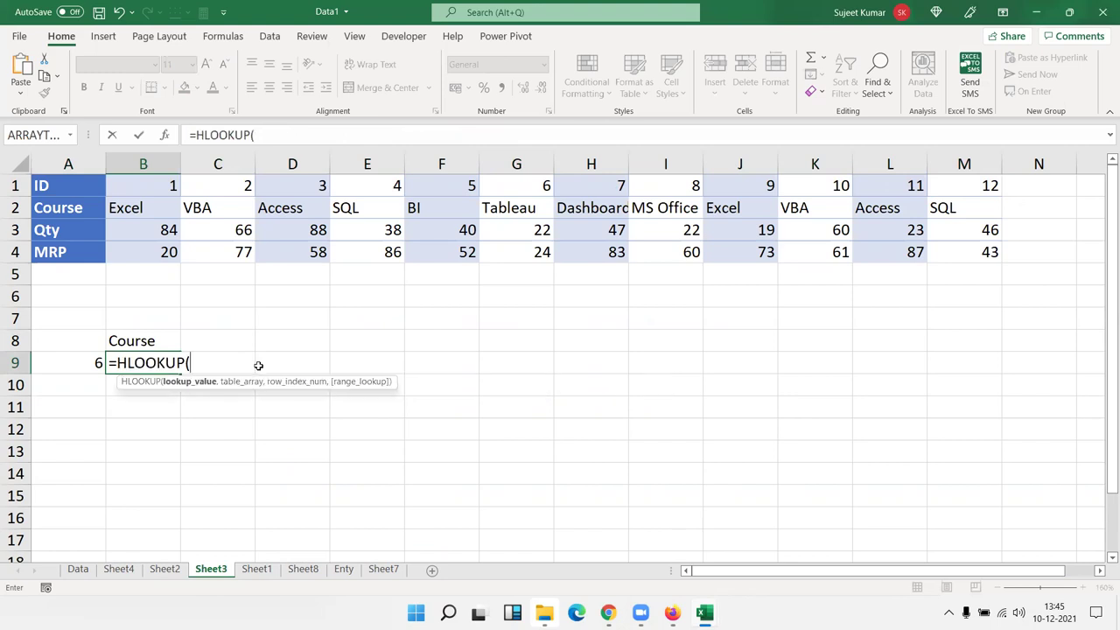
Step: Complete =HLOOKUP(A9,1:4,2,0) in B9 so it returns Tableau for ID 6
key(Left)
text(,)
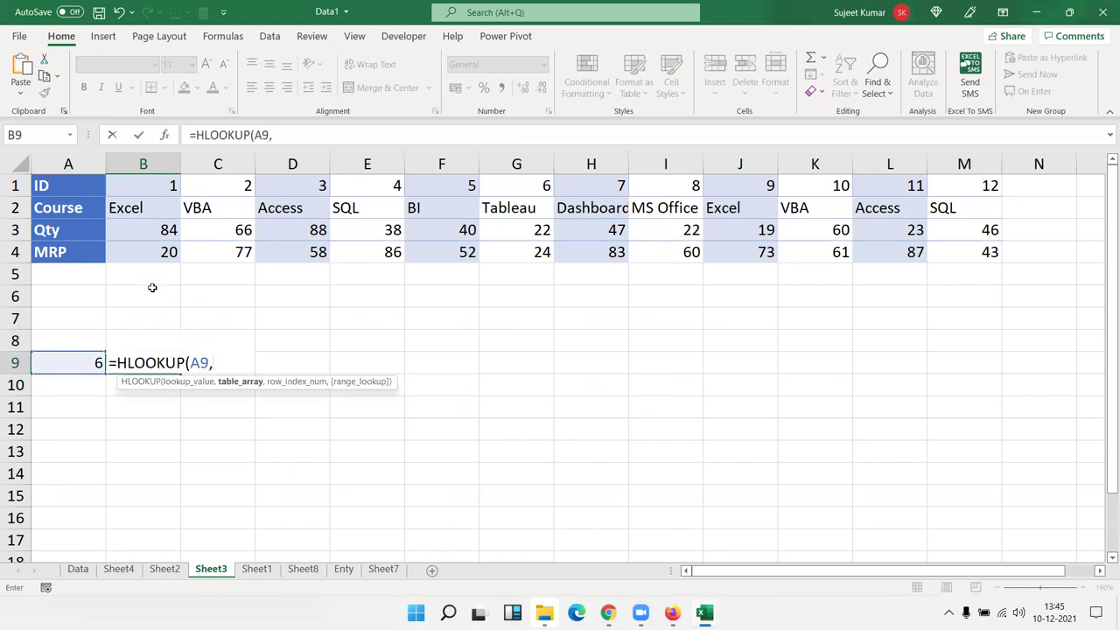
drag(52, 166, 302, 167)
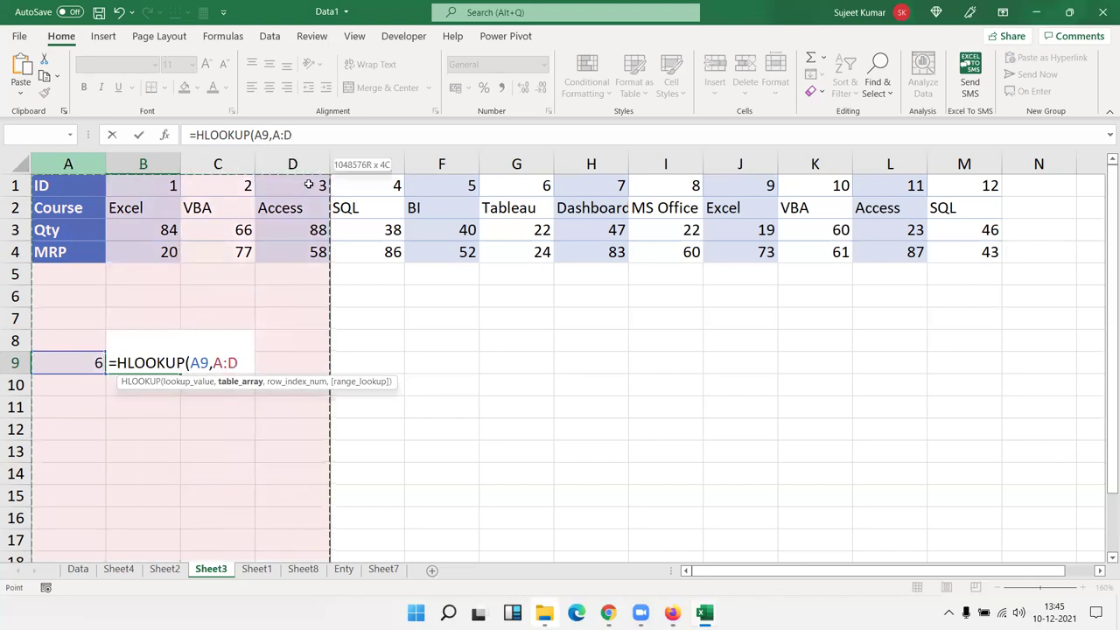
drag(14, 185, 14, 251)
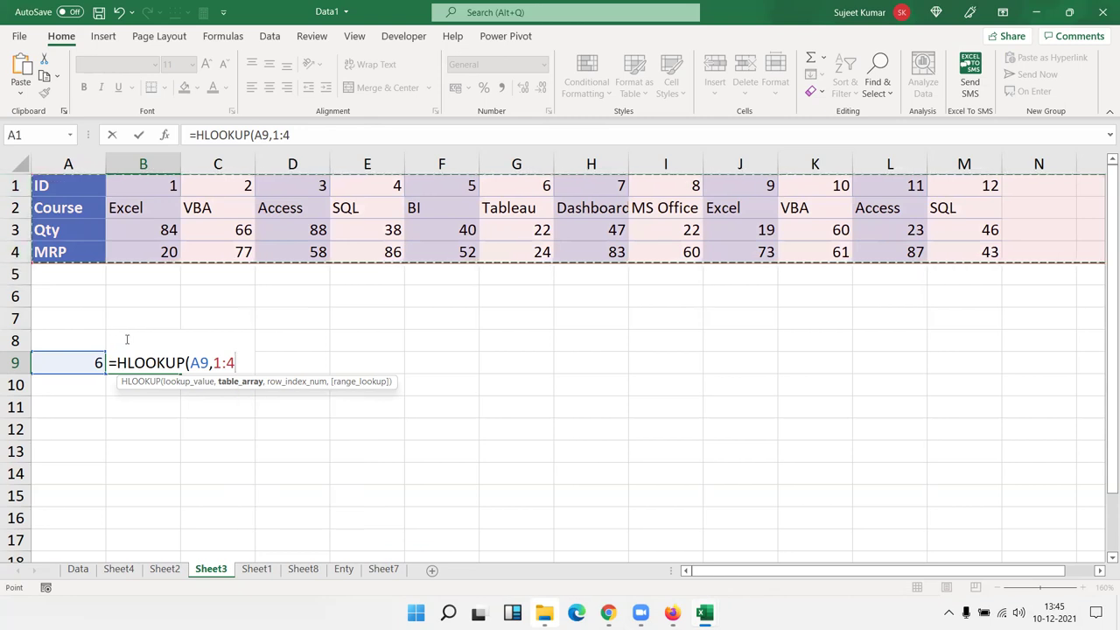
text(,)
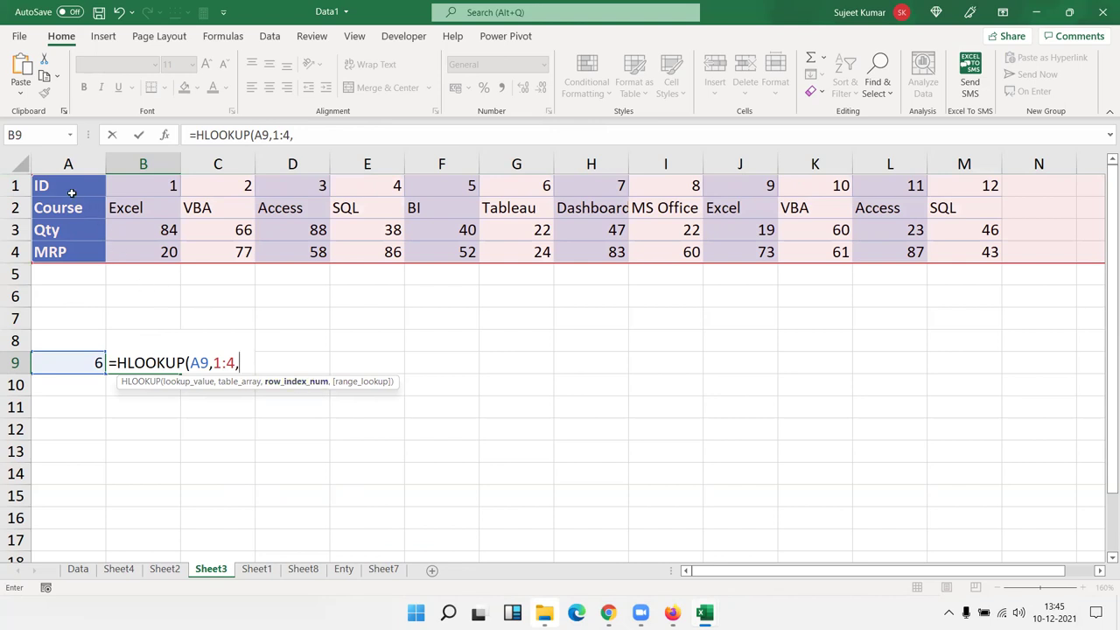
text(2)
text(,0)
key(Return)
key(Up)
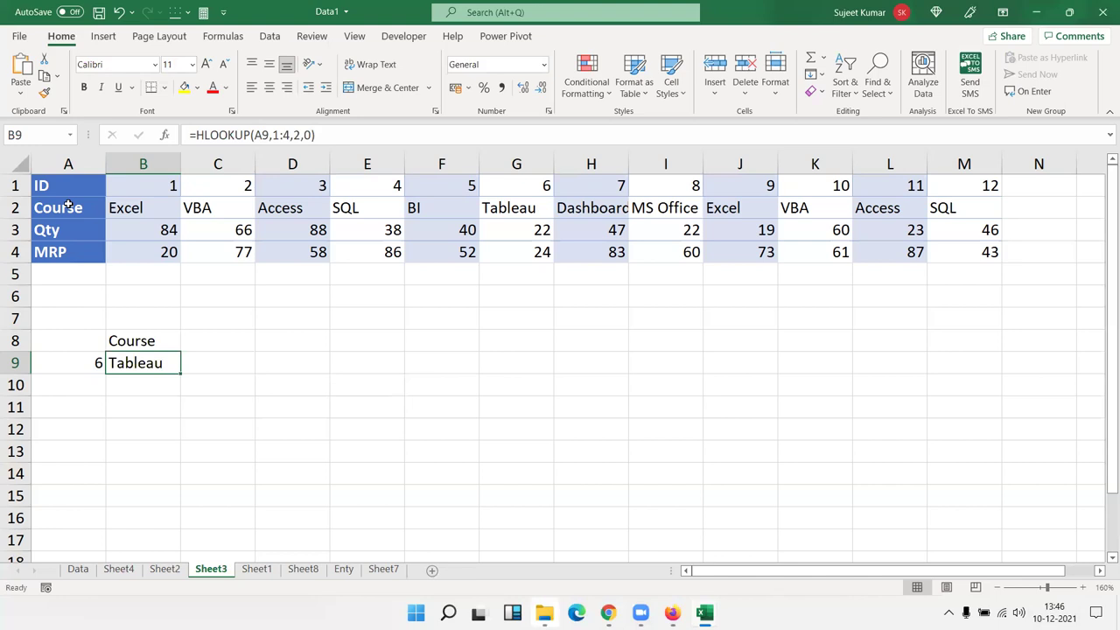
Step: Move the Tableau result from B9 to C8, leaving B9 empty
key(ctrl+x)
key(Right)
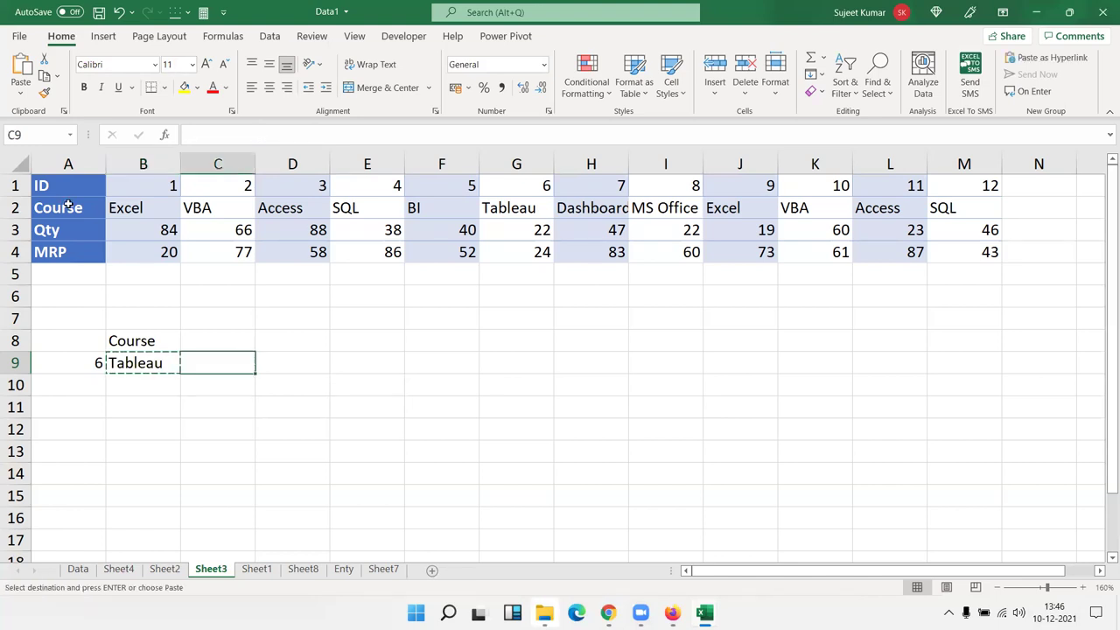
key(Up)
key(ctrl+v)
key(Down)
key(Left)
key(Down)
key(Up)
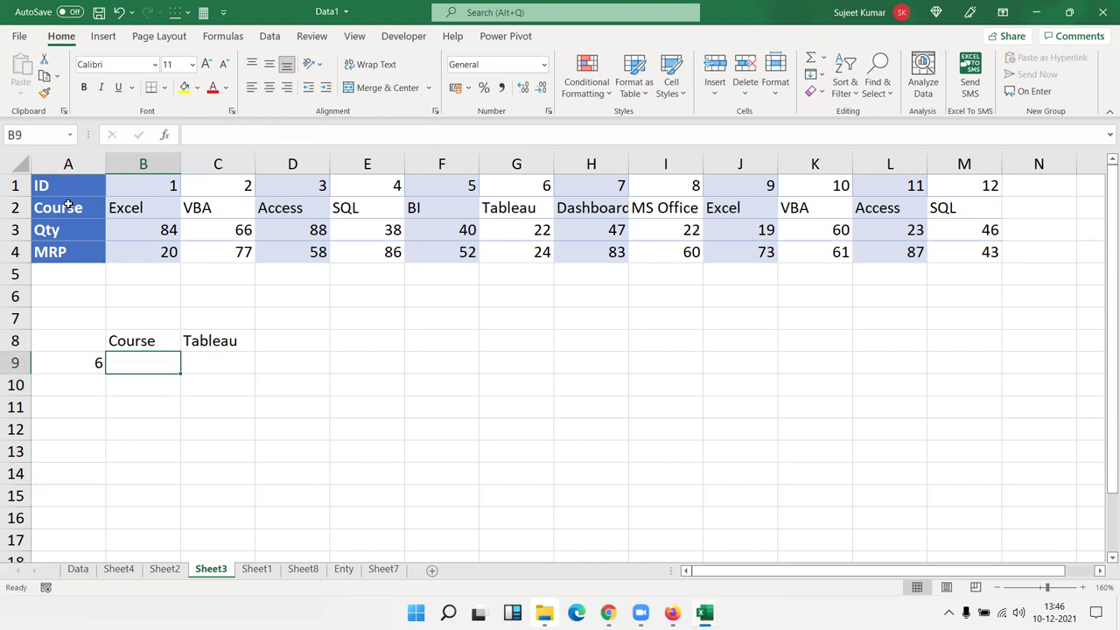
Step: Enter =MATCH(A9,A1:M1,0) in B9 to find ID 6's position, 7
text(=ma)
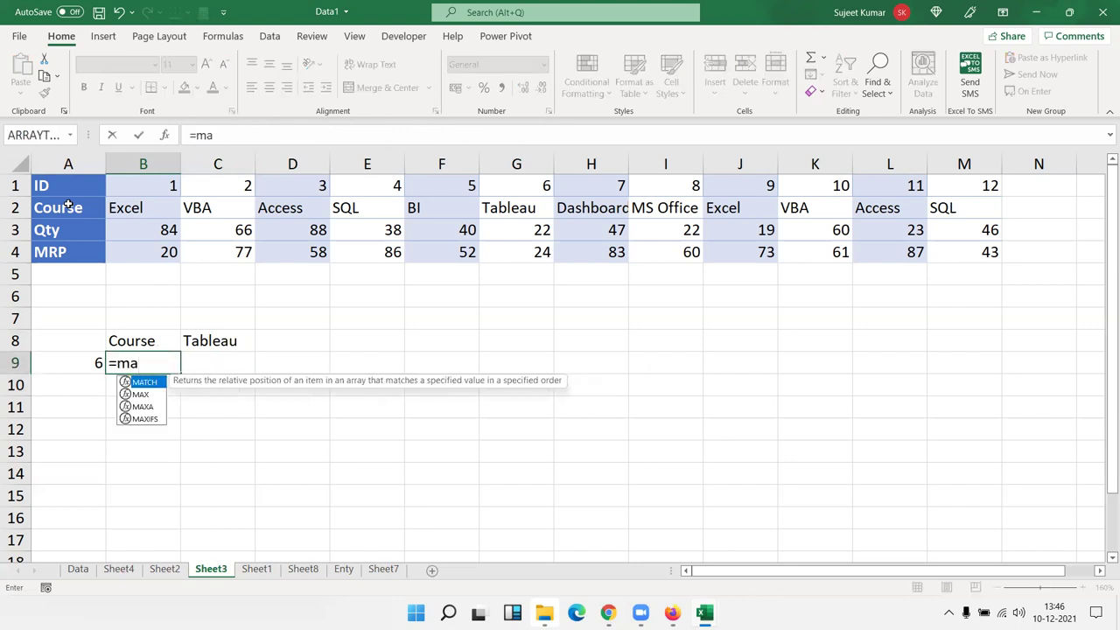
key(Tab)
key(Left)
text(,)
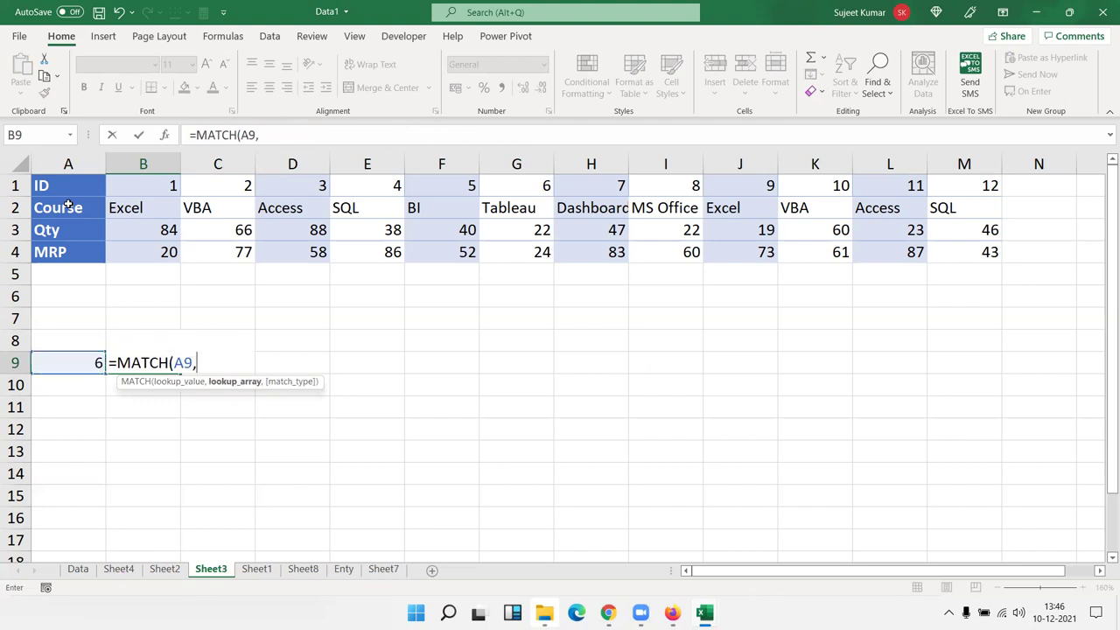
drag(60, 178, 995, 191)
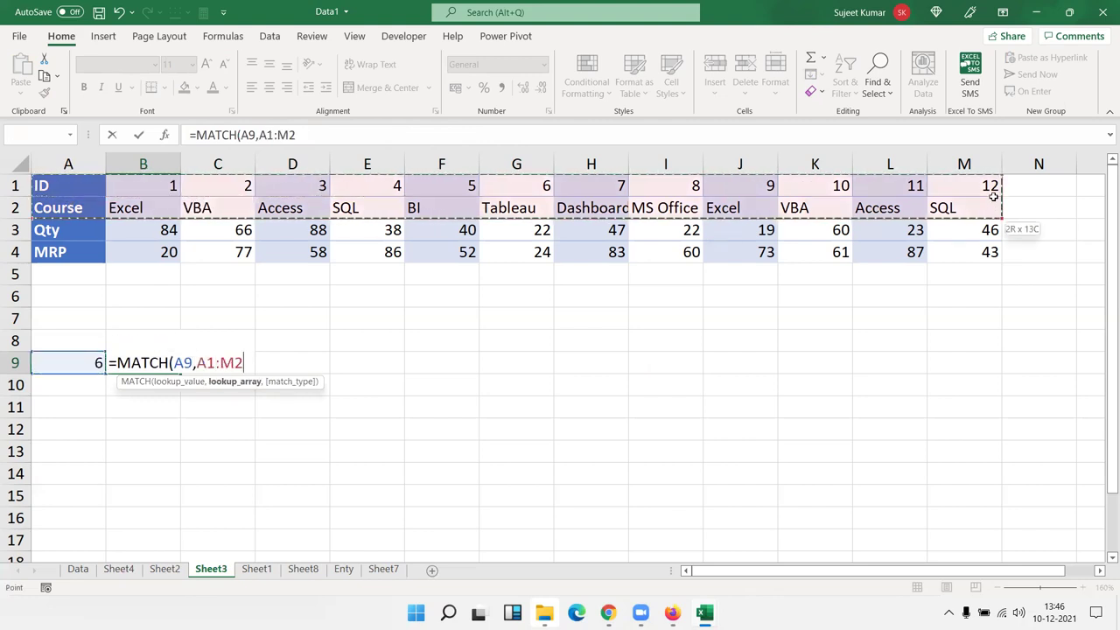
text(,0)
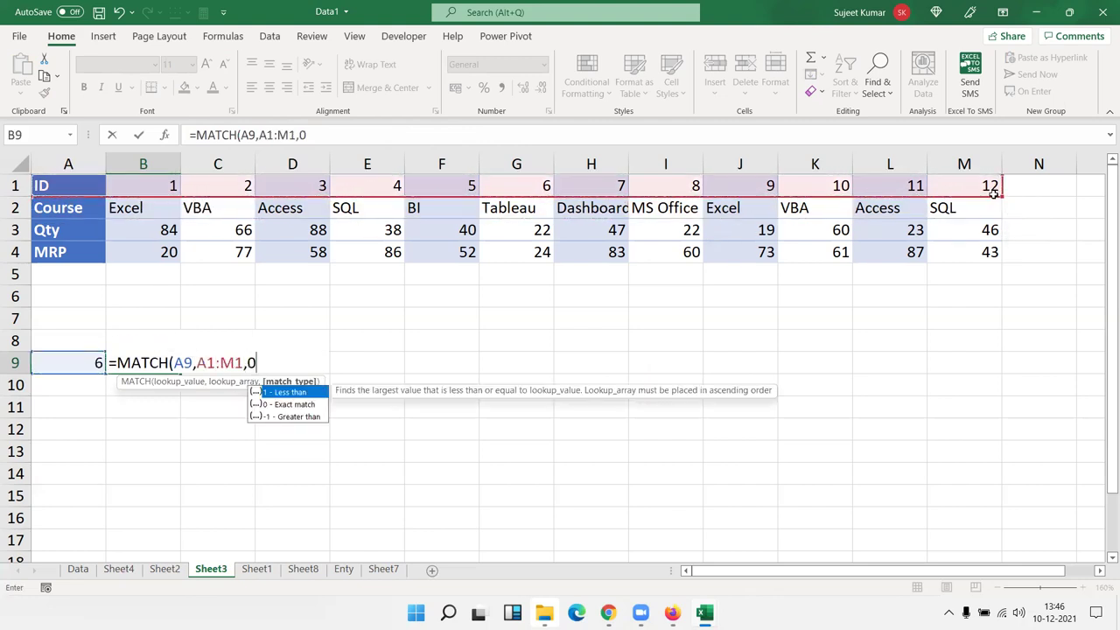
key(Return)
key(Up)
key(Right)
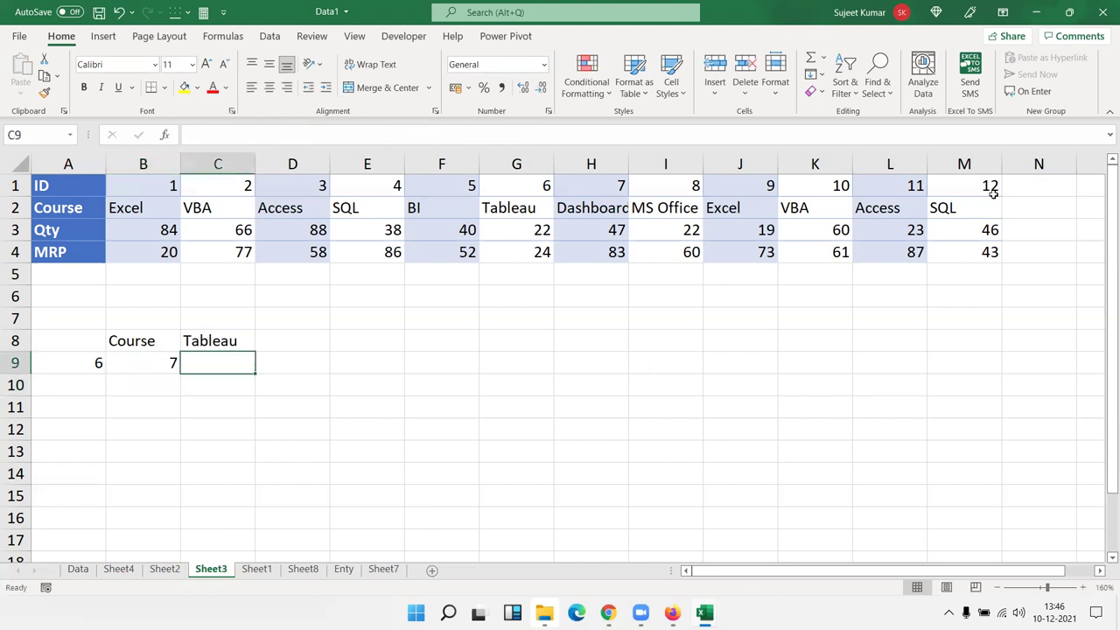
Step: Enter =INDEX(A1:M4,2,B9) in C9 so it returns Tableau
text(=in)
key(Tab)
key(Up)
key(Up)
key(Up)
key(Up)
key(Up)
key(Up)
key(ctrl+Home)
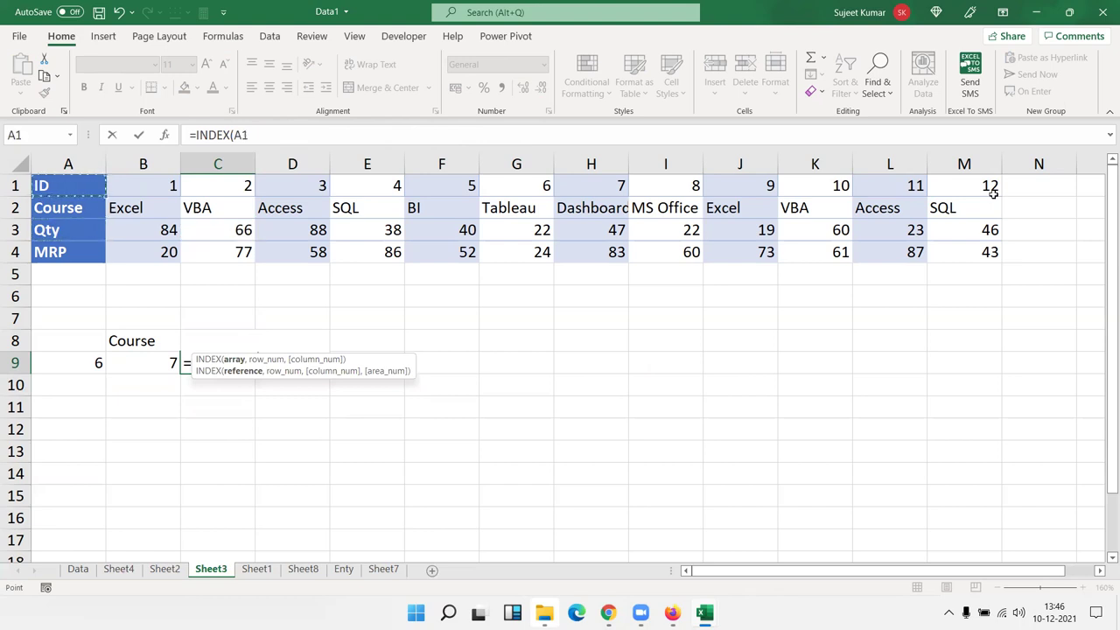
key(ctrl+shift+Right)
key(ctrl+shift+Down)
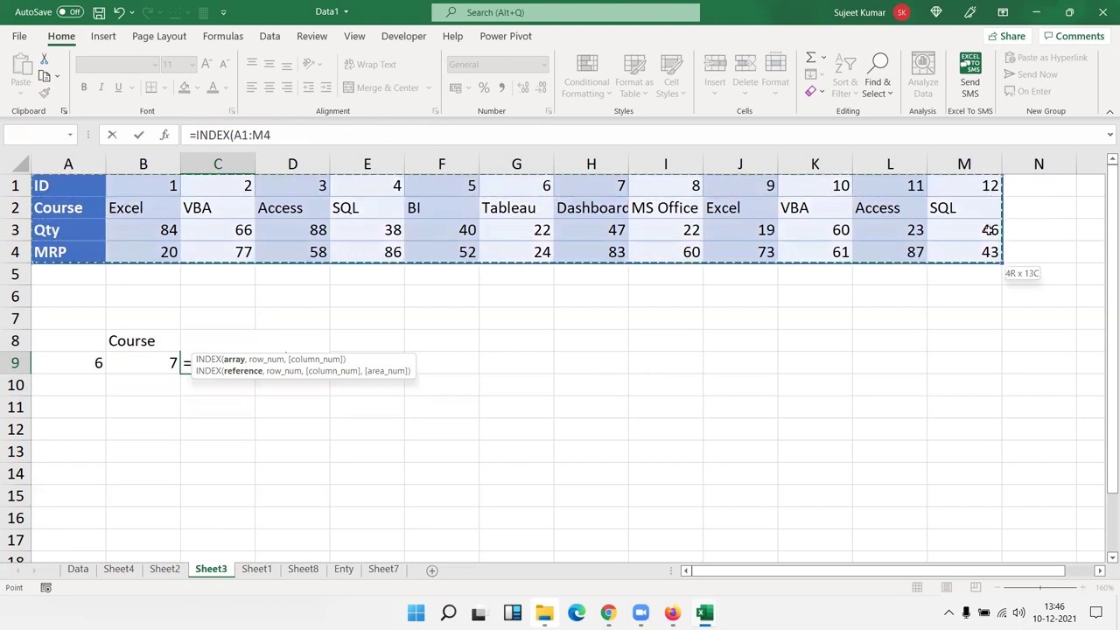
text(,2,)
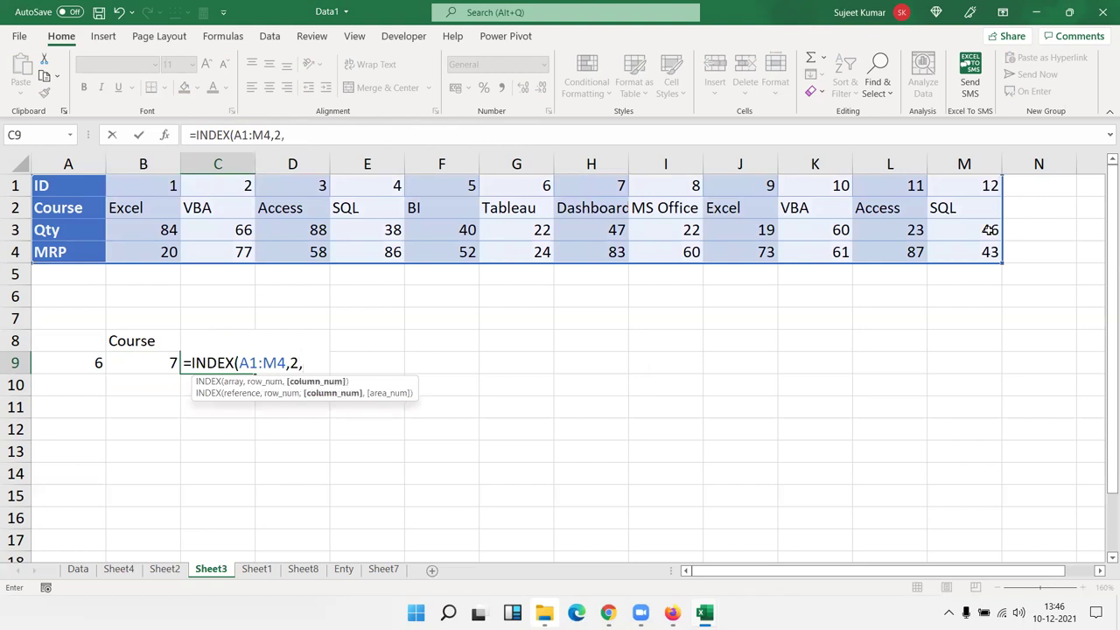
click(162, 365)
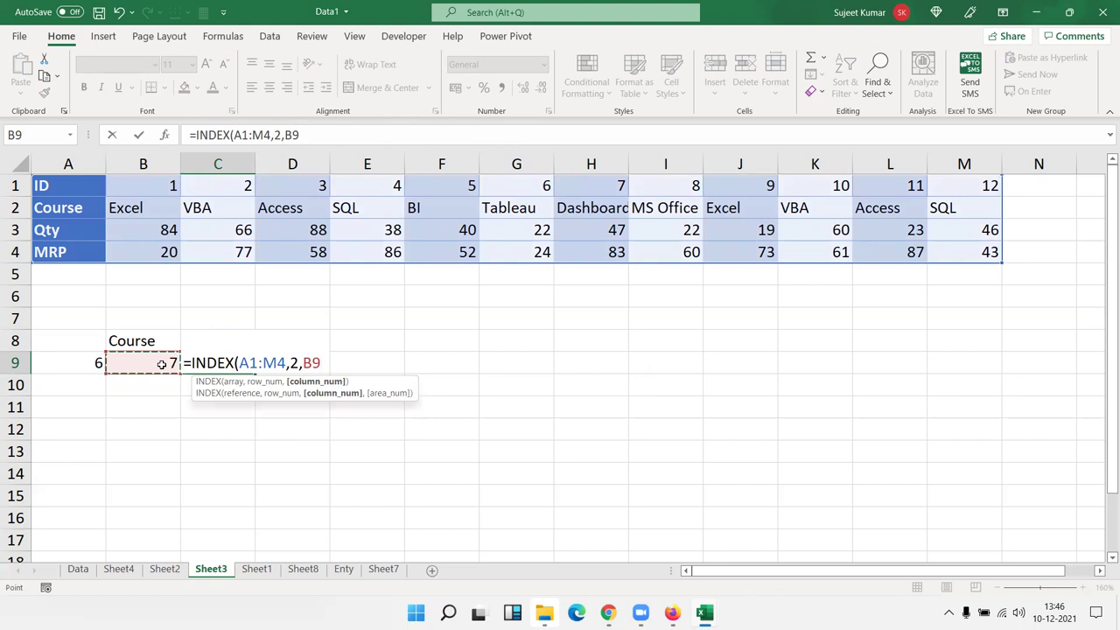
key(Return)
key(Up)
key(Down)
Step: Enter =OFFSET(A1,1,B9-1) in C10, which also returns Tableau
text(=o)
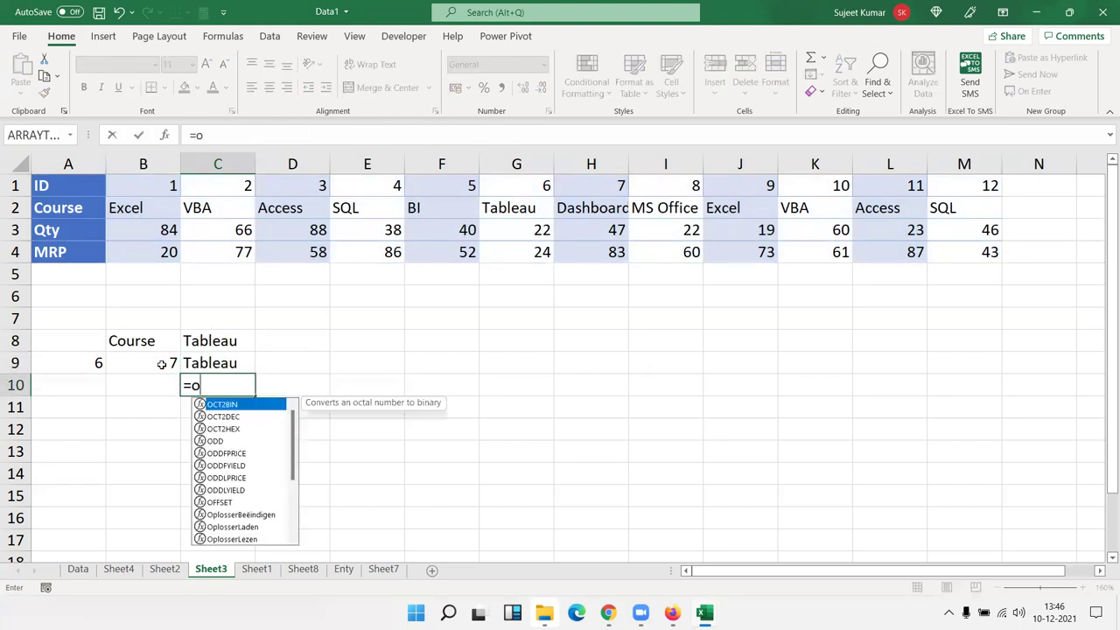
text(ff)
key(Tab)
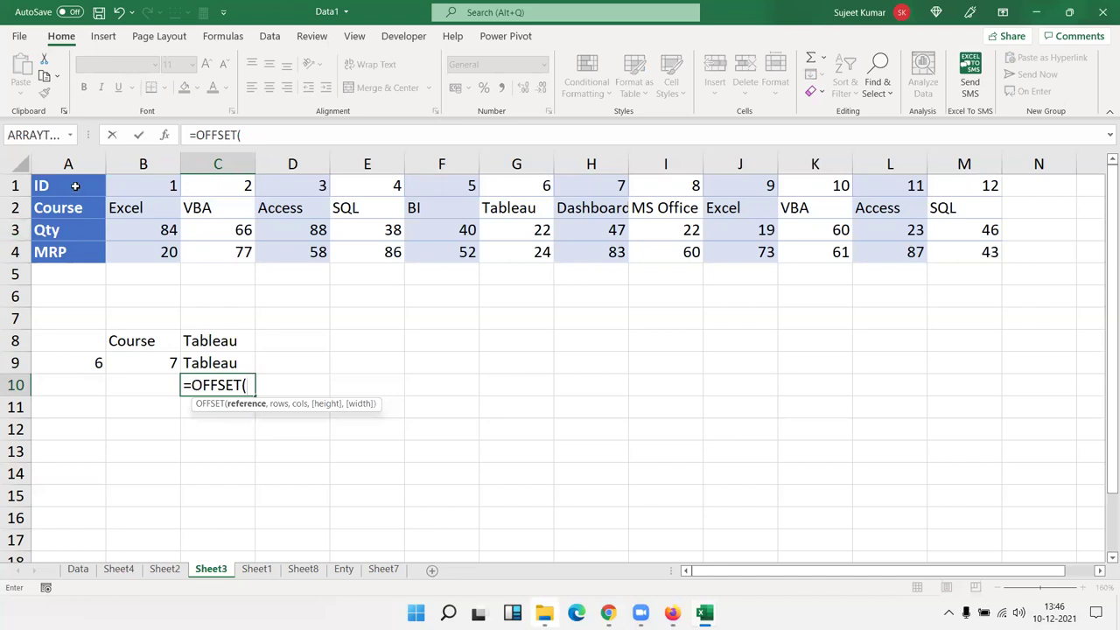
click(75, 185)
text(,)
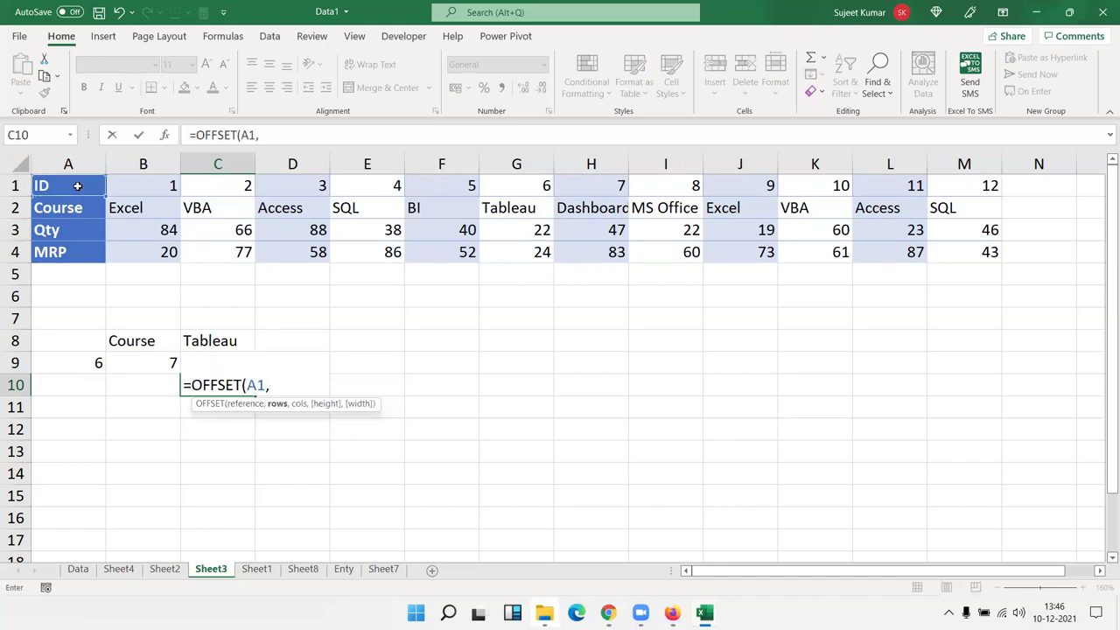
text(1)
text(,)
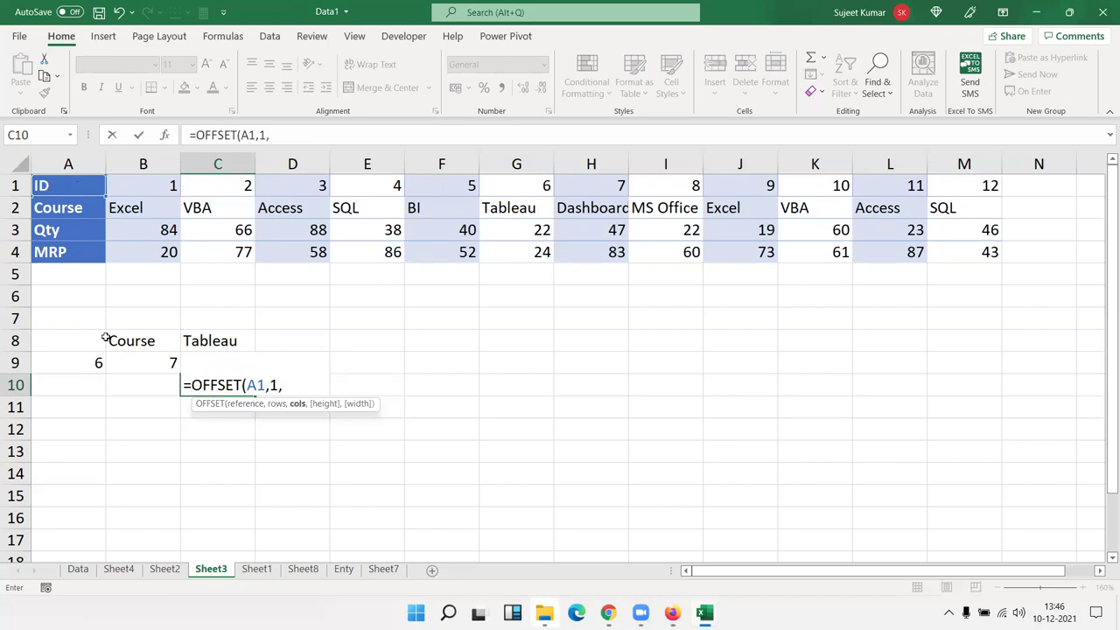
click(130, 363)
text(-1)
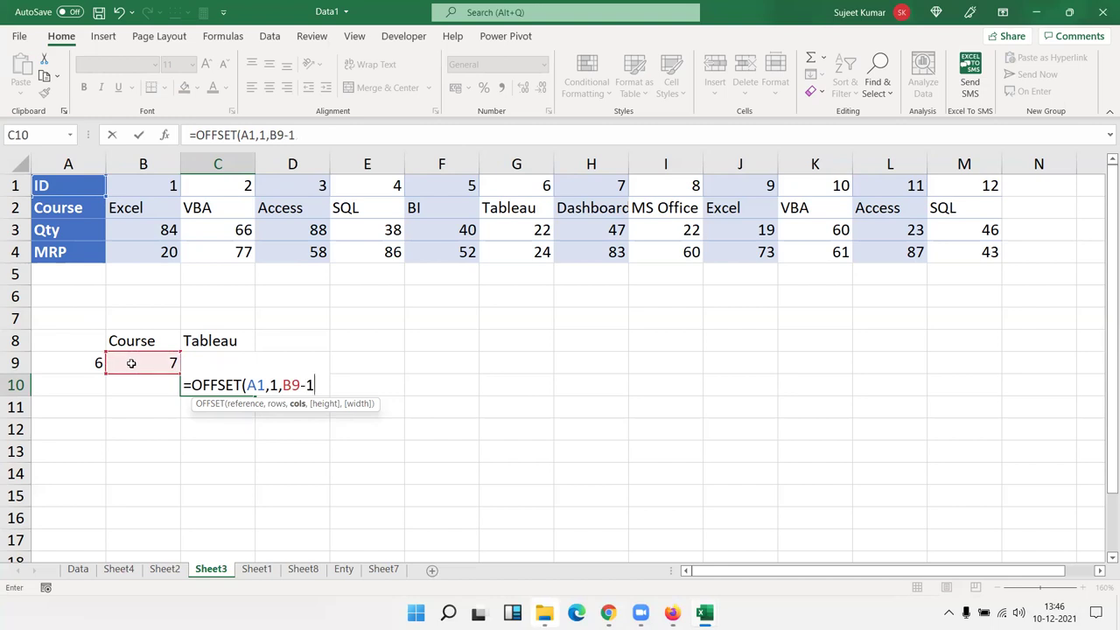
key(Return)
key(Up)
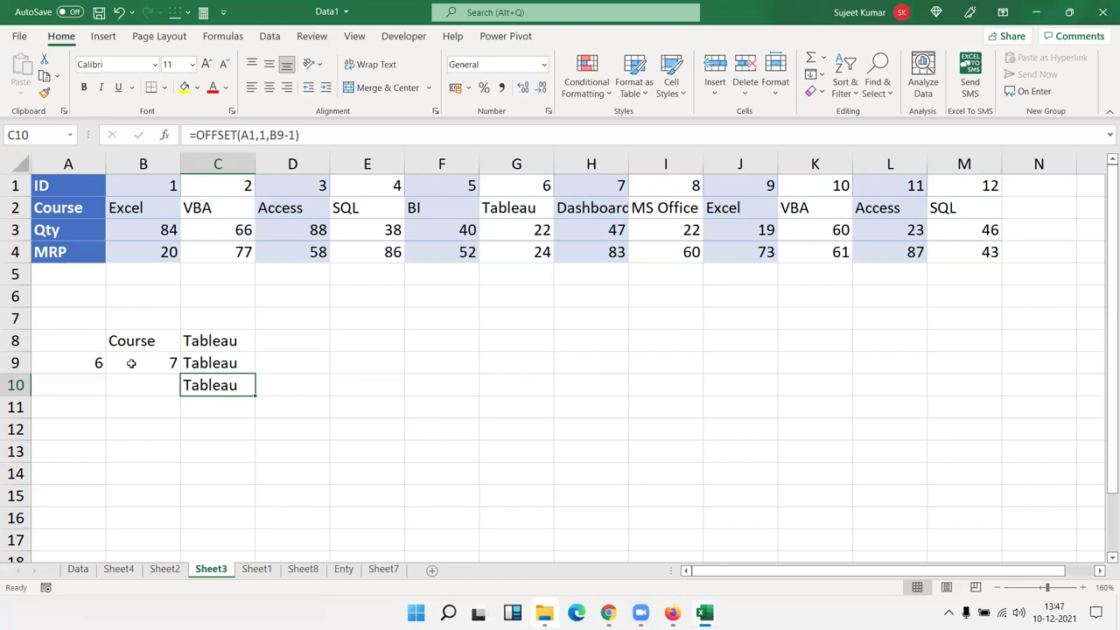
Step: Go to Sheet4 and select cell G17 for the new lookup
click(111, 565)
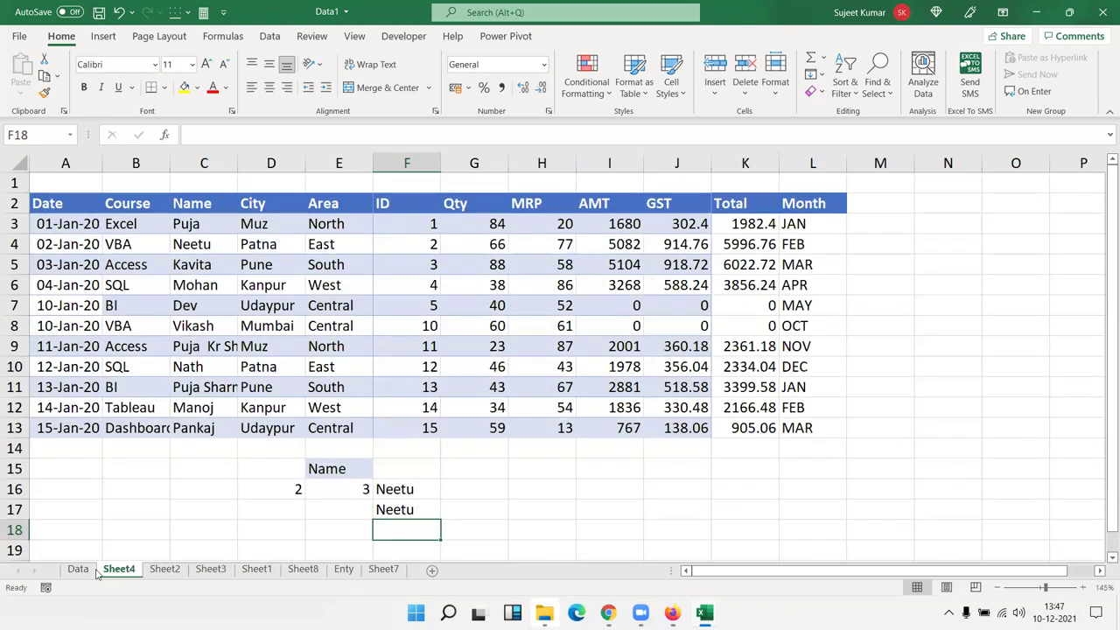
click(73, 570)
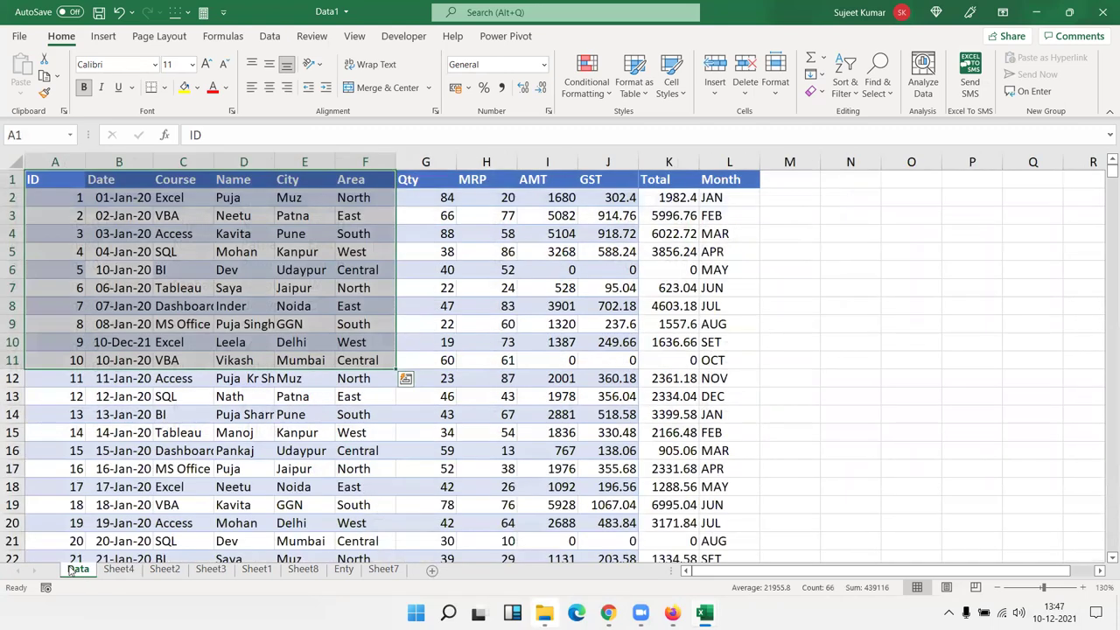
click(120, 571)
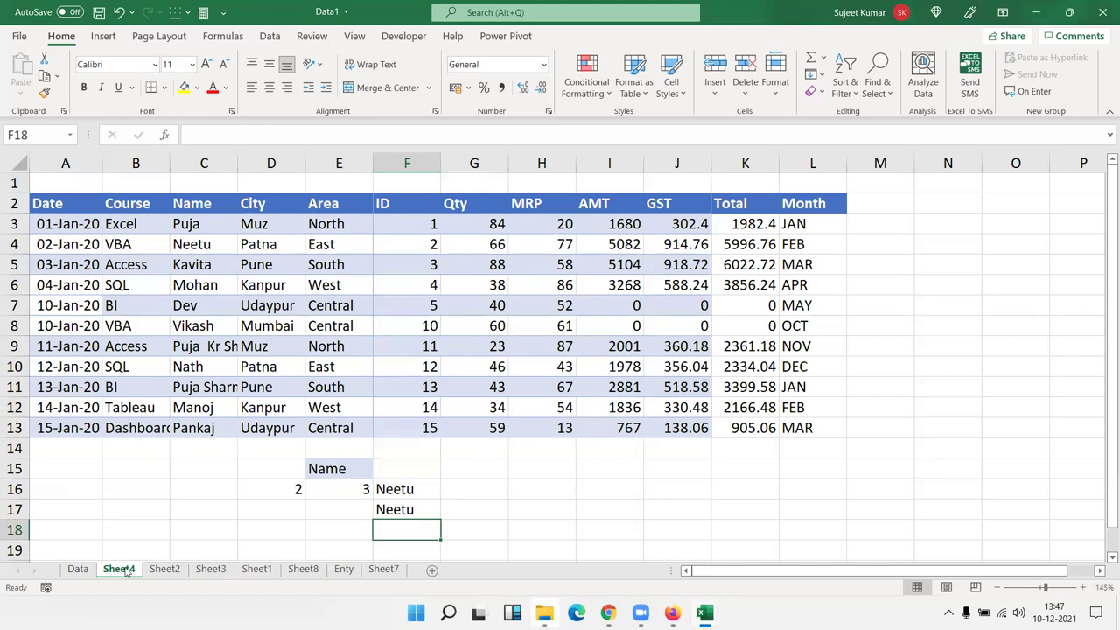
click(468, 515)
Step: Enter =XLOOKUP(D16,F2:F13,C2:C13,"NOT Fund") in G17, returning Neetu
text(=)
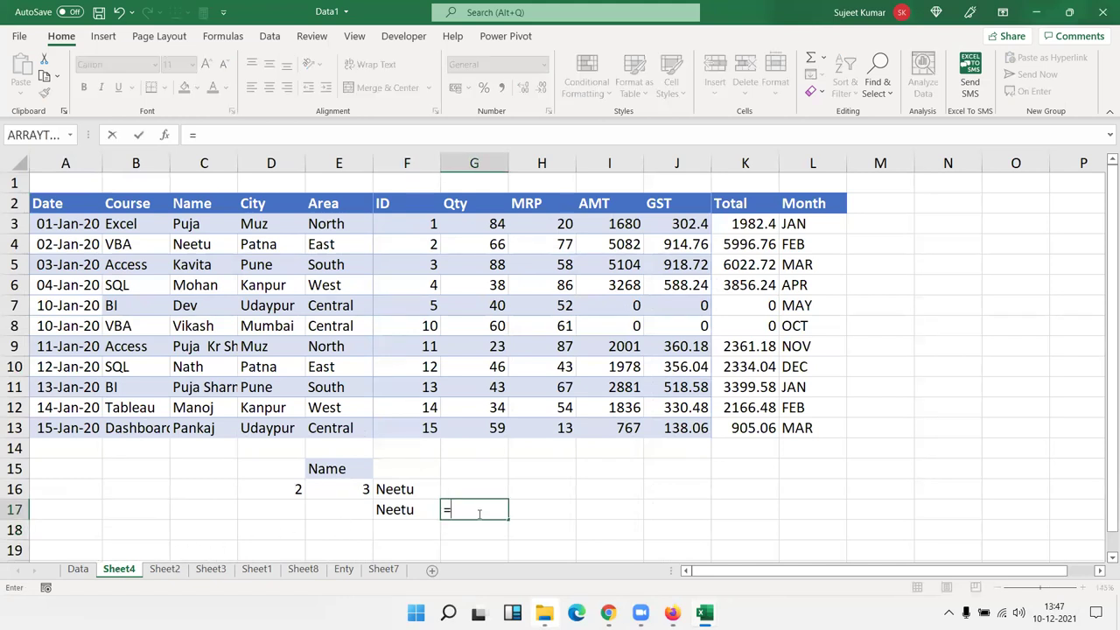
text(xl)
key(Tab)
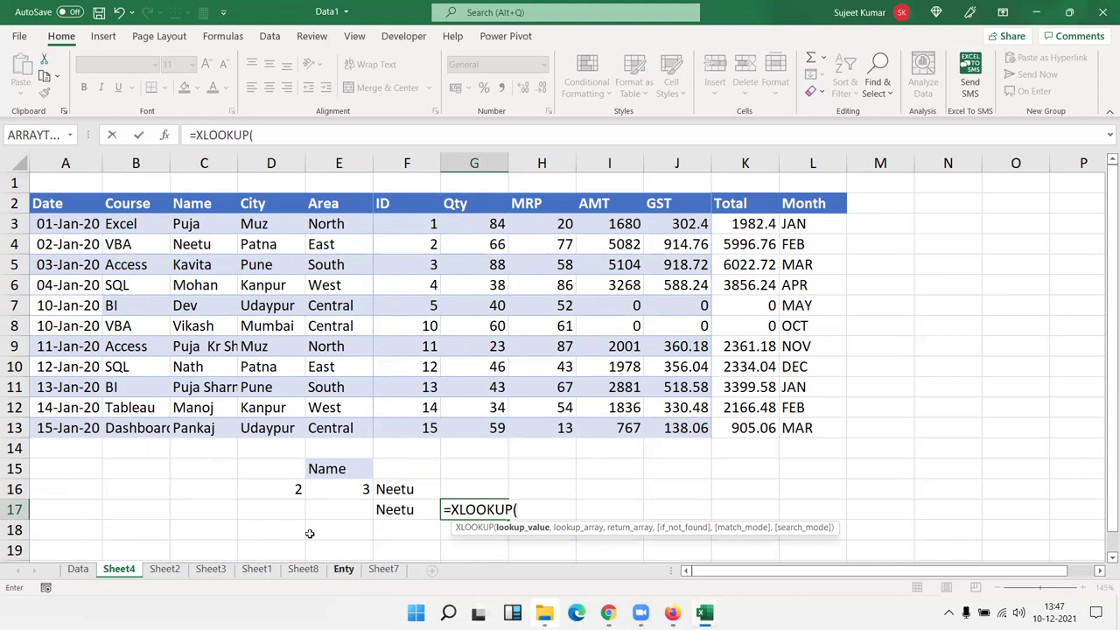
click(290, 490)
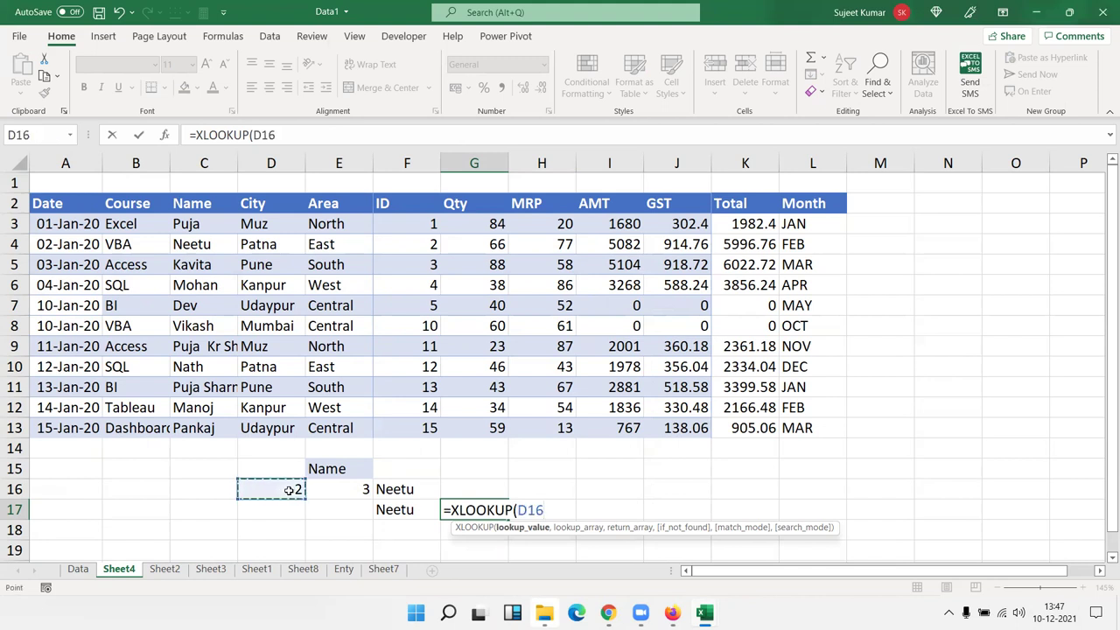
text(,)
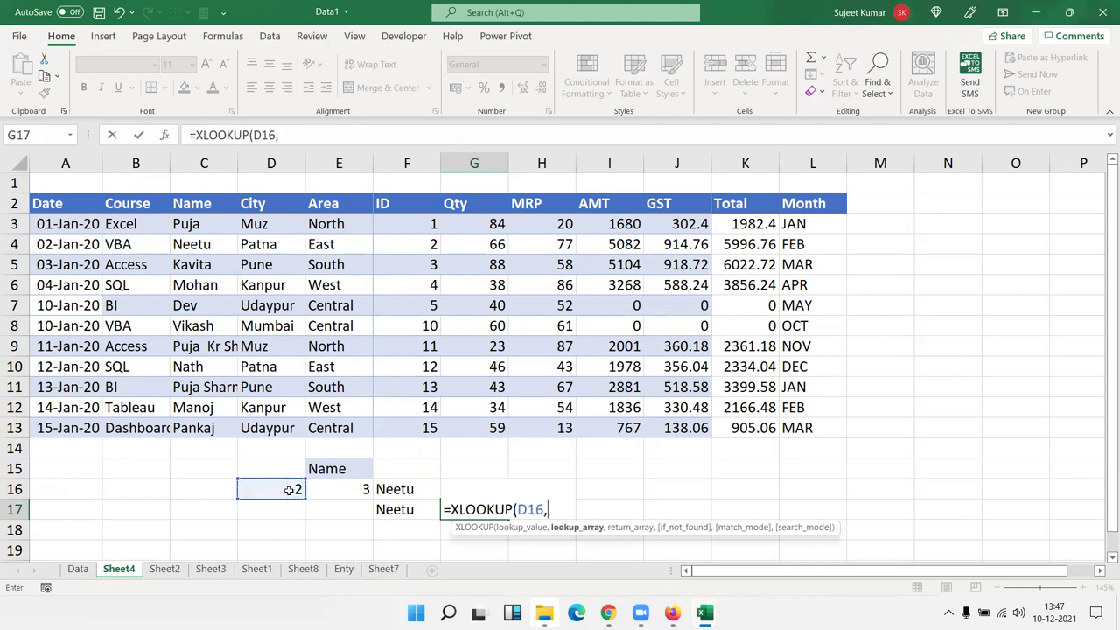
mouse_move(418, 431)
mouse_down()
mouse_move(461, 206)
mouse_move(410, 206)
mouse_up()
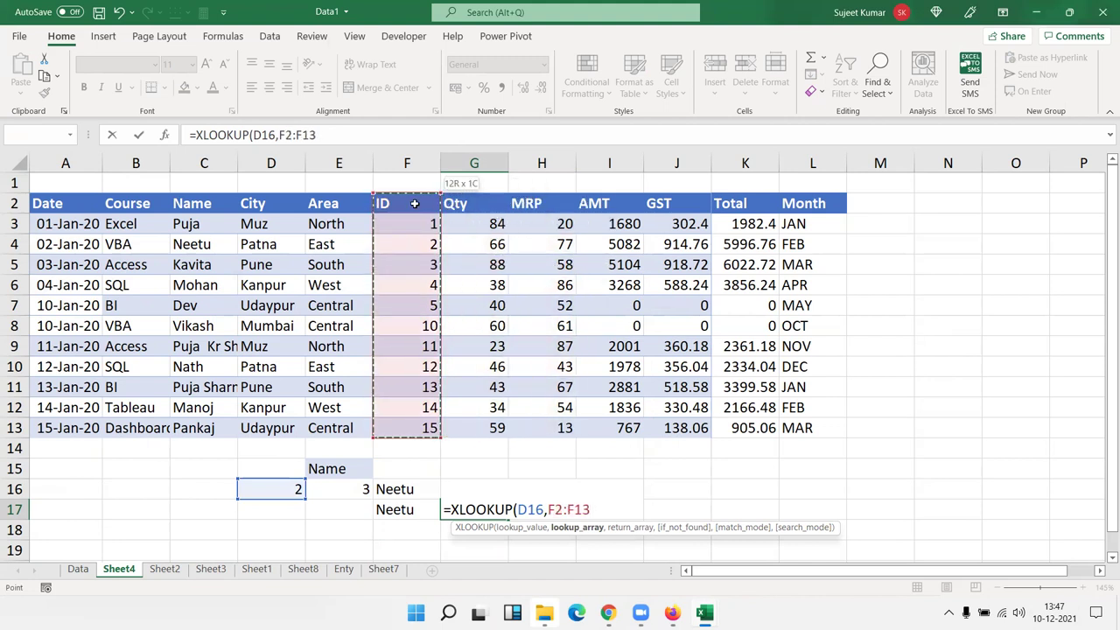
text(,)
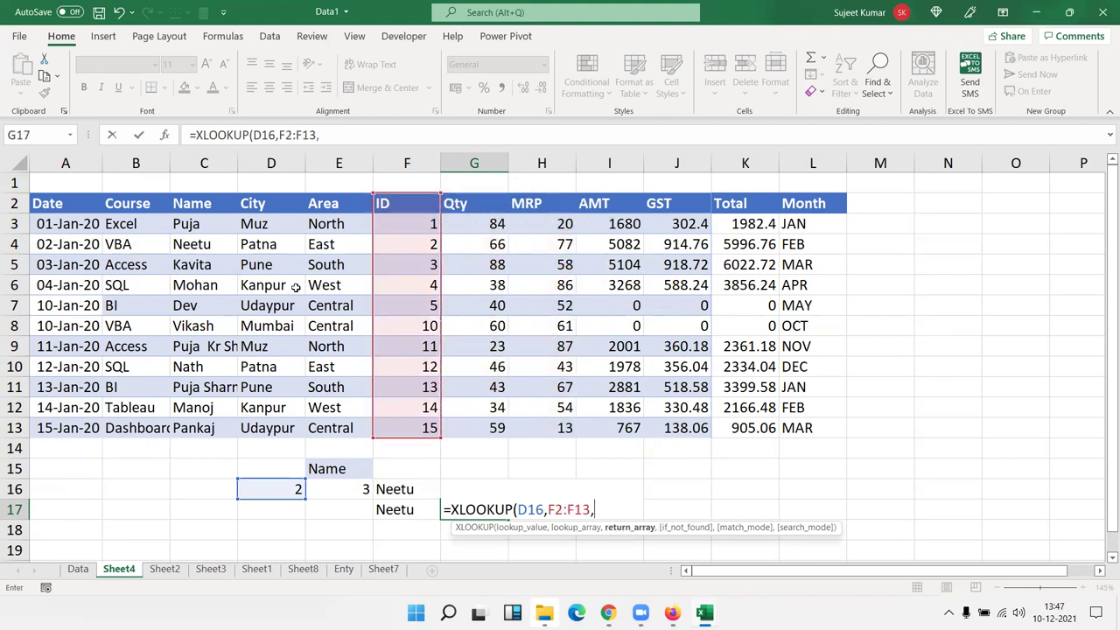
drag(177, 203, 192, 422)
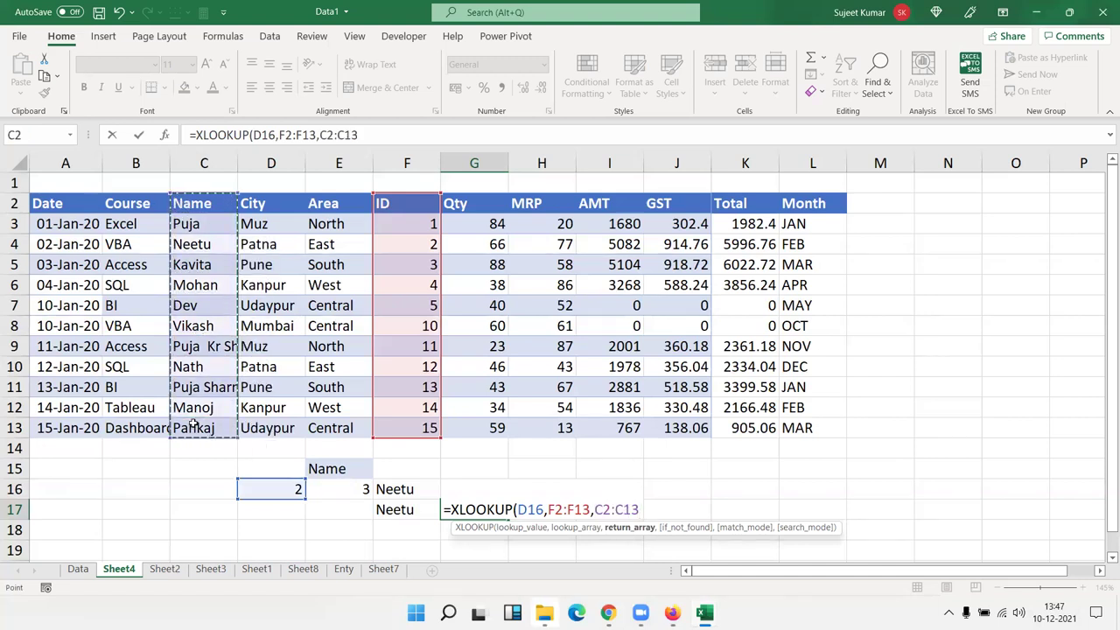
text(,)
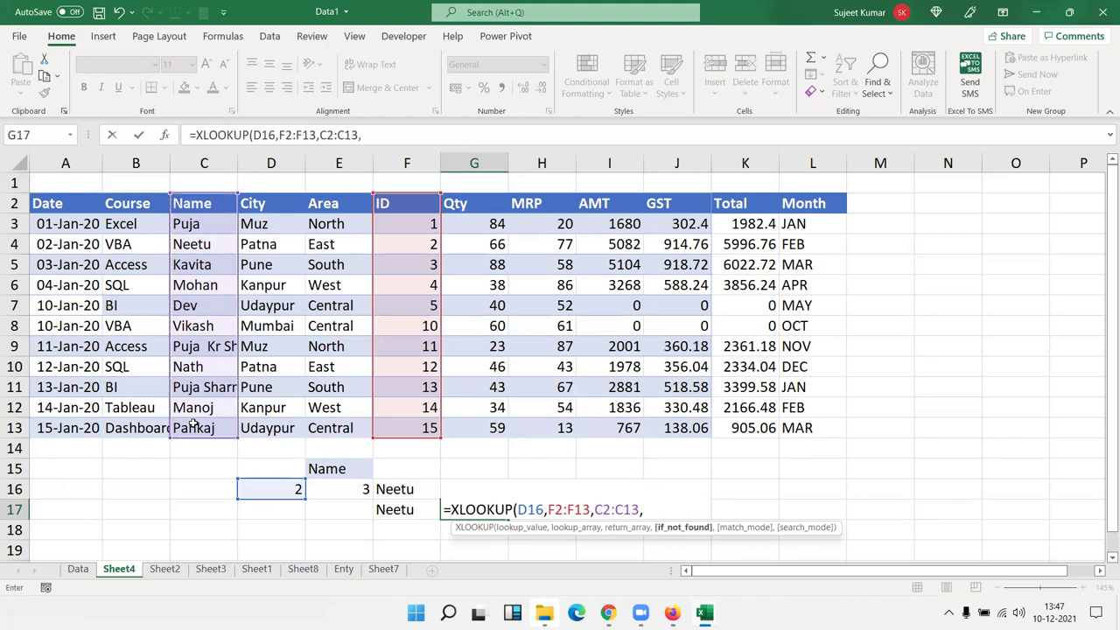
text("NOT )
text(Fund)
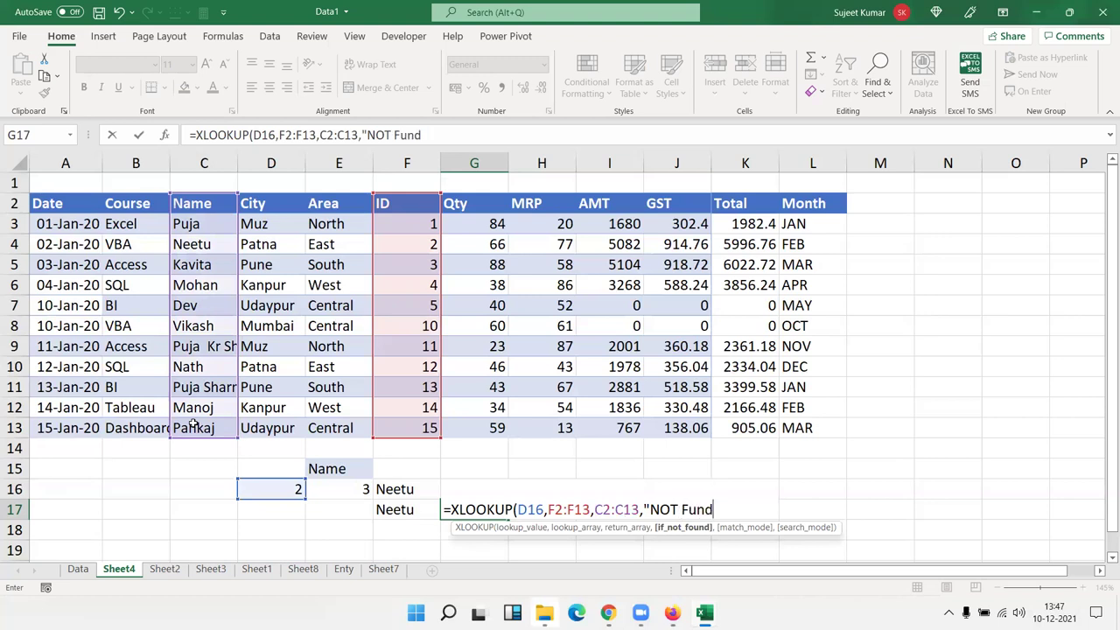
text(")
text(,)
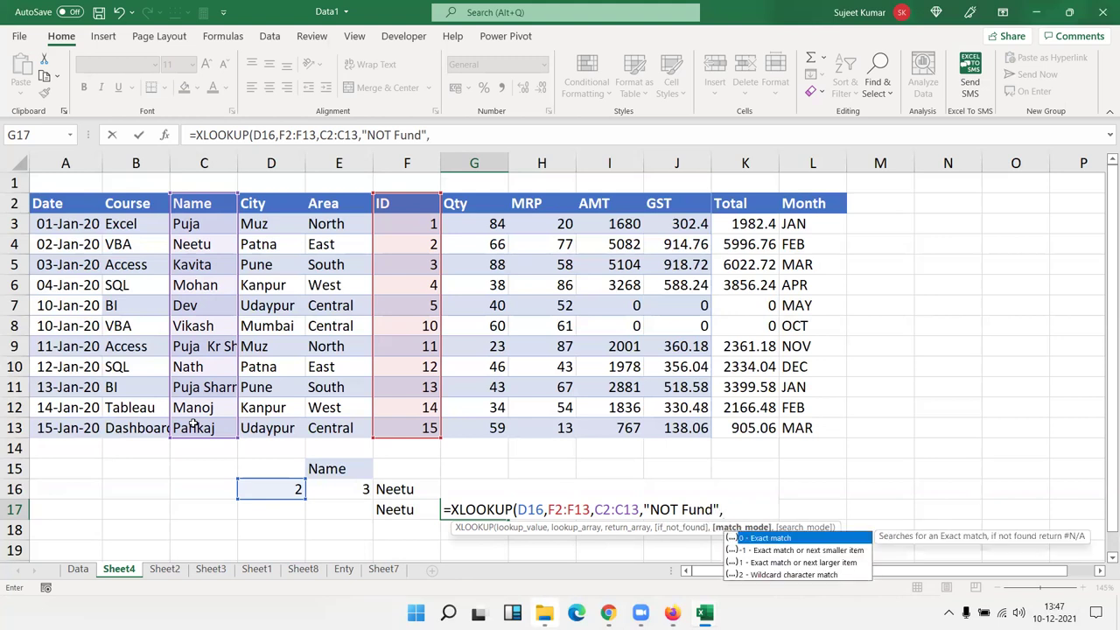
key(BackSpace)
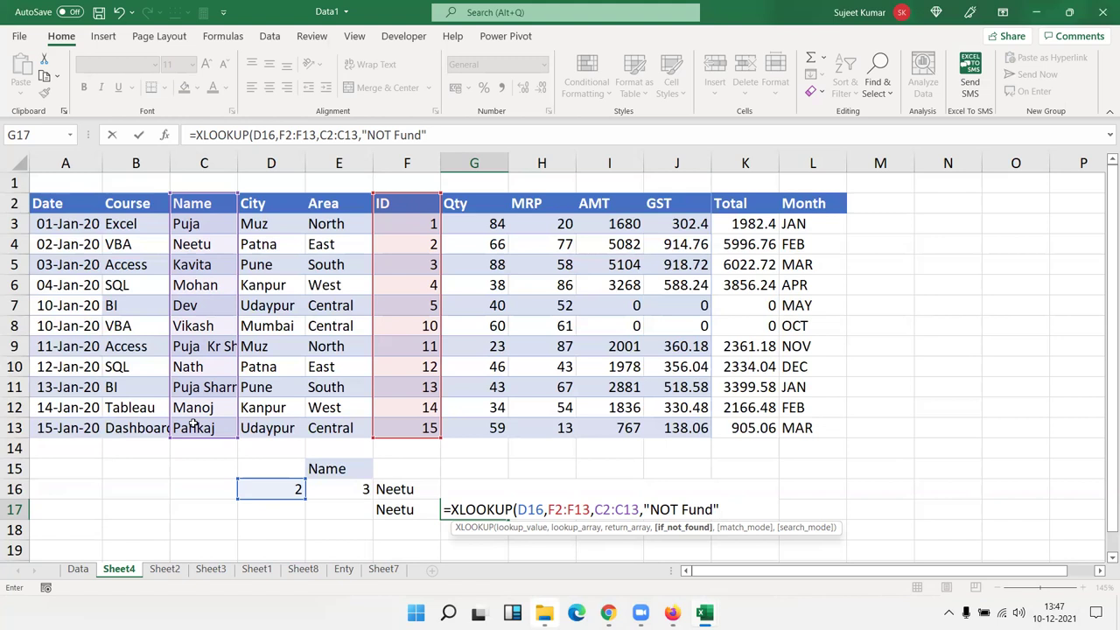
key(Return)
key(Up)
key(Left)
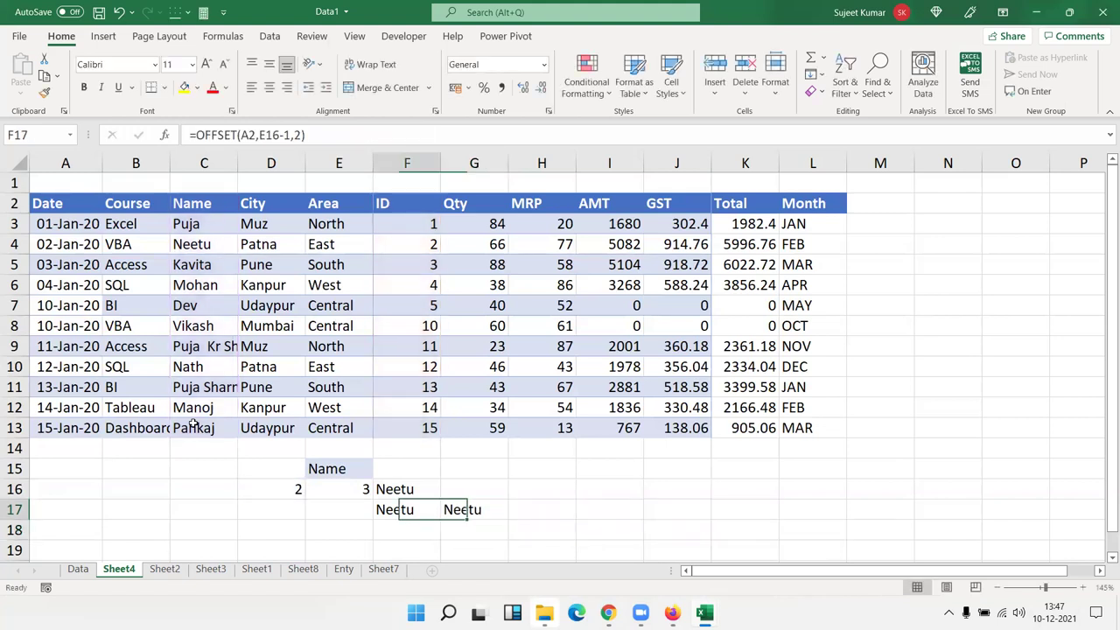
key(Left)
key(Left)
Step: Change the lookup ID in D16 to 45
key(Up)
text(45)
key(Return)
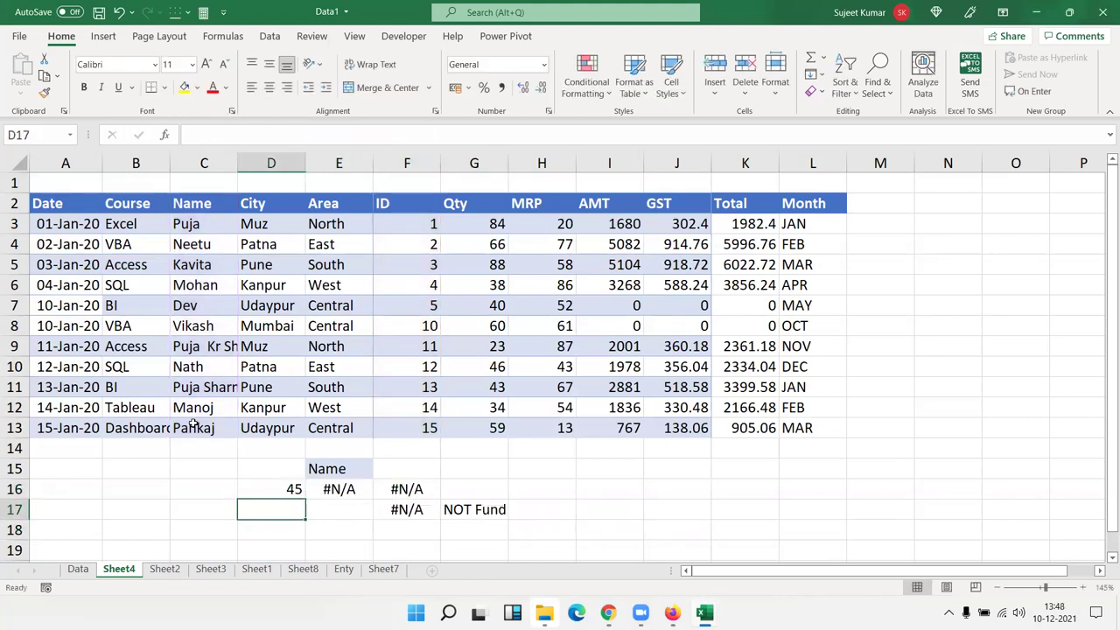
Step: Inspect the F16 and G17 formulas, confirming G17 now shows NOT Fund
key(Up)
key(Right)
key(Right)
key(Right)
key(Down)
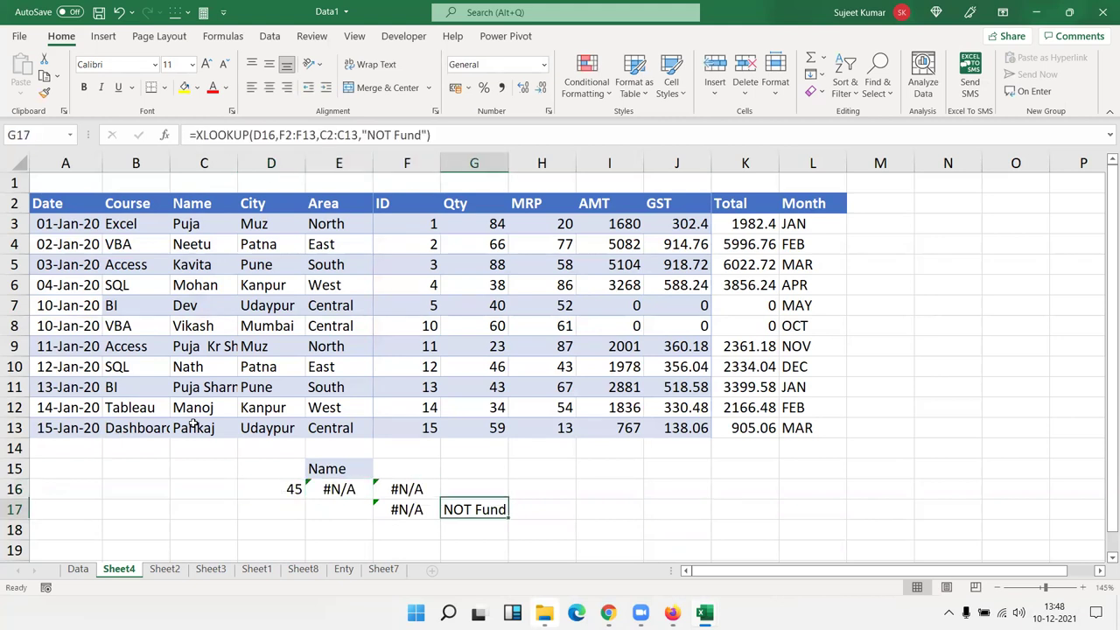
key(Left)
key(Up)
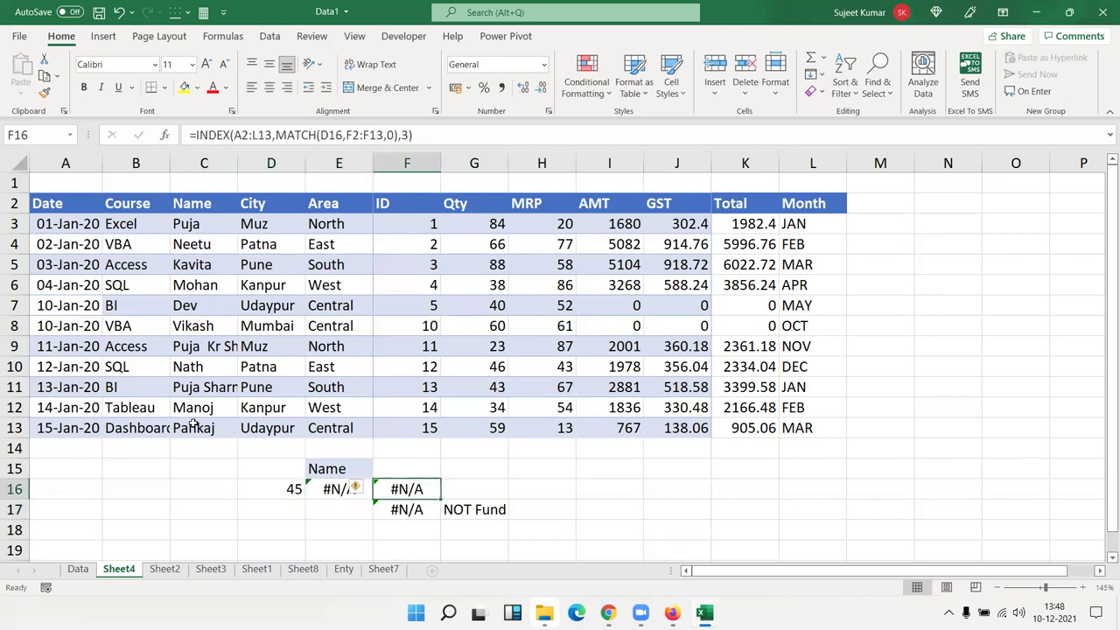
key(F2)
key(Tab)
key(Down)
key(F2)
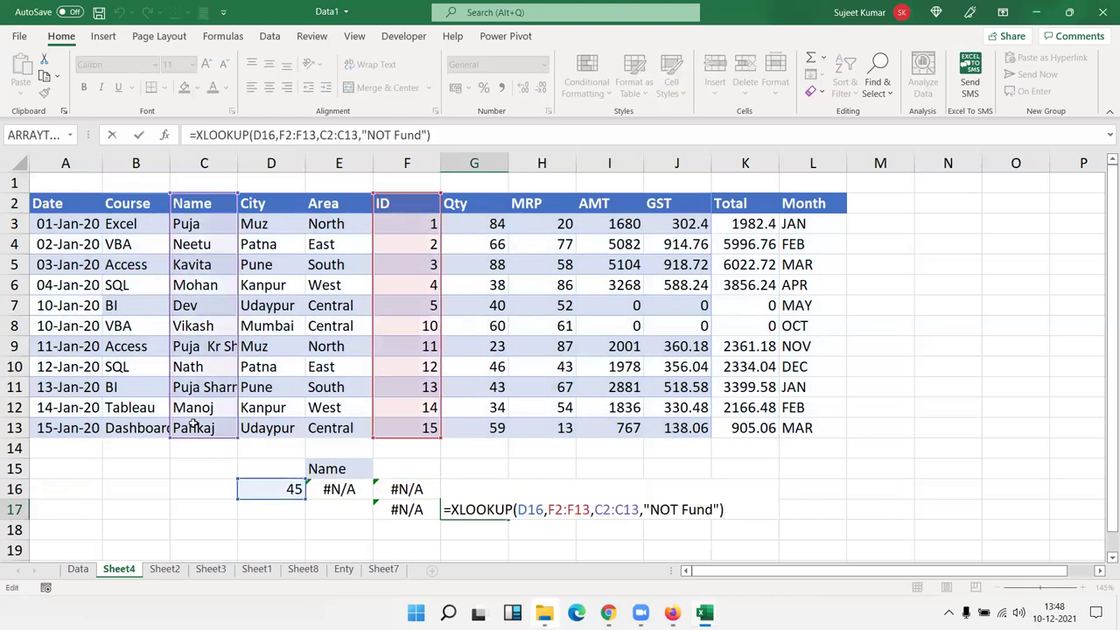
key(Left)
key(Left)
key(Left)
key(Left)
key(Left)
key(Left)
key(Left)
key(Left)
key(Left)
key(Left)
key(Right)
key(Right)
key(Right)
key(Right)
key(Right)
key(Right)
key(Right)
key(Right)
key(Right)
key(Right)
key(Right)
key(Right)
key(Right)
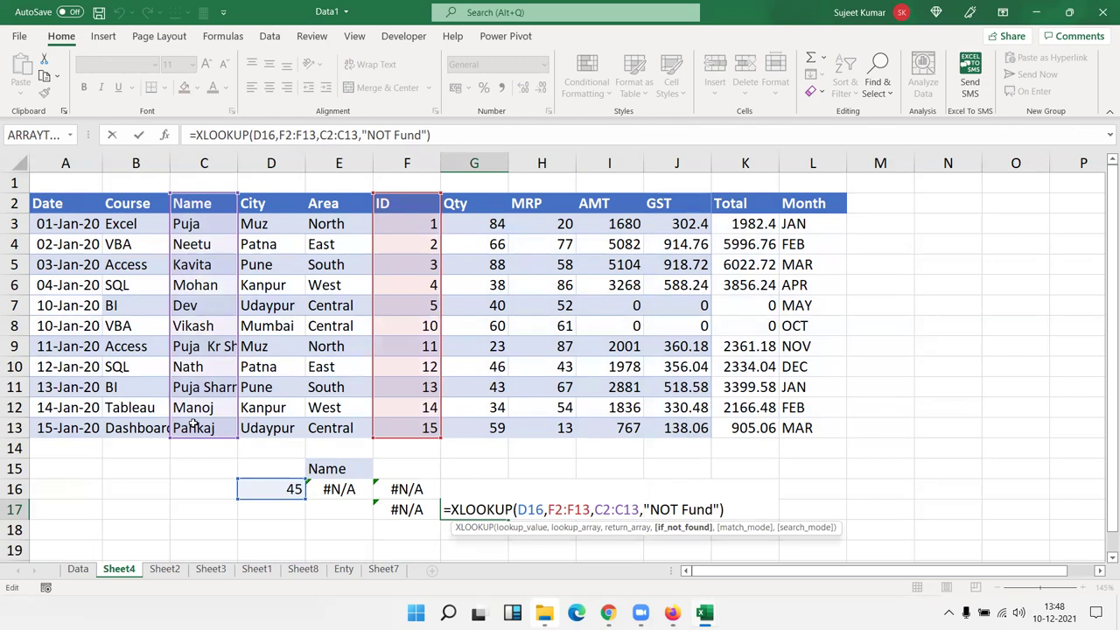
key(ctrl+Return)
Step: On Sheet3, enter =XLOOKUP(A9,A1:M1,A2:M2) in D9 to return Tableau
click(167, 569)
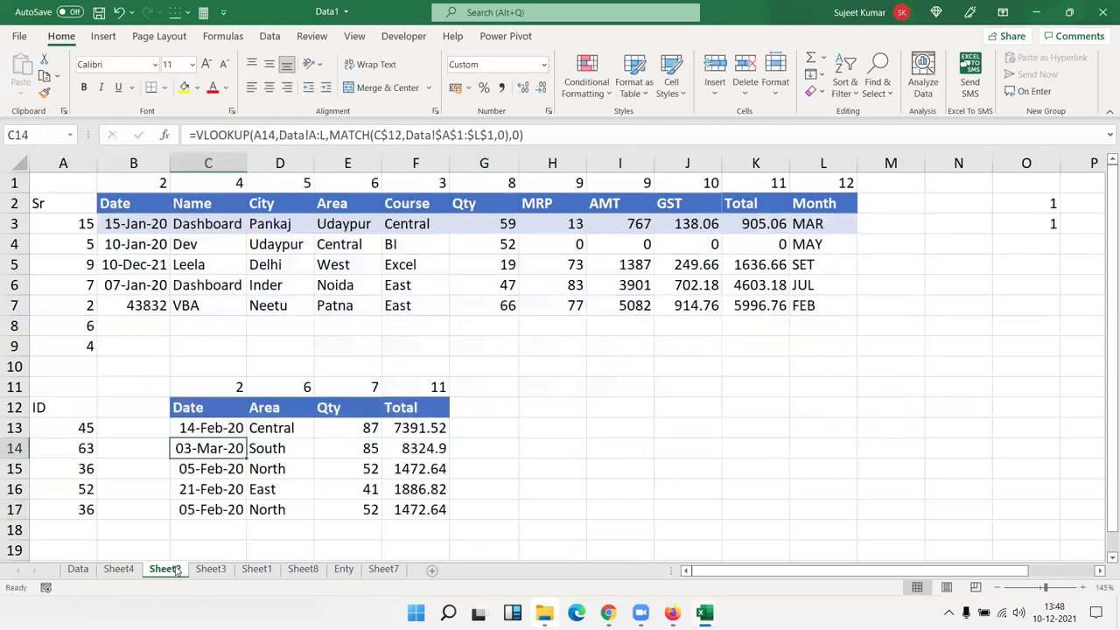
click(200, 573)
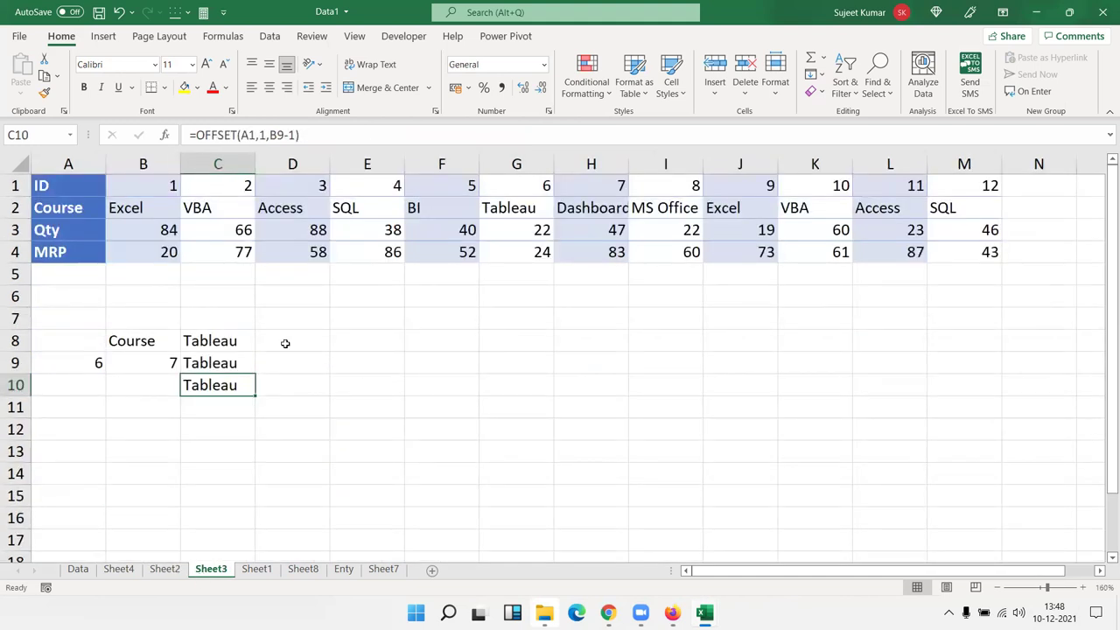
click(283, 343)
click(295, 359)
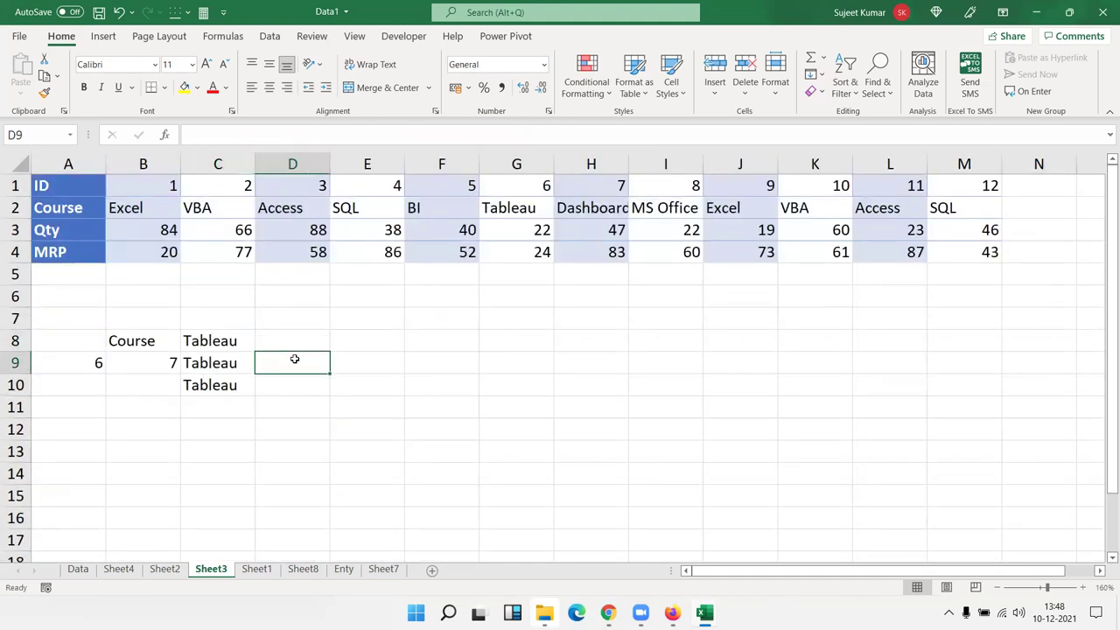
text(=xl)
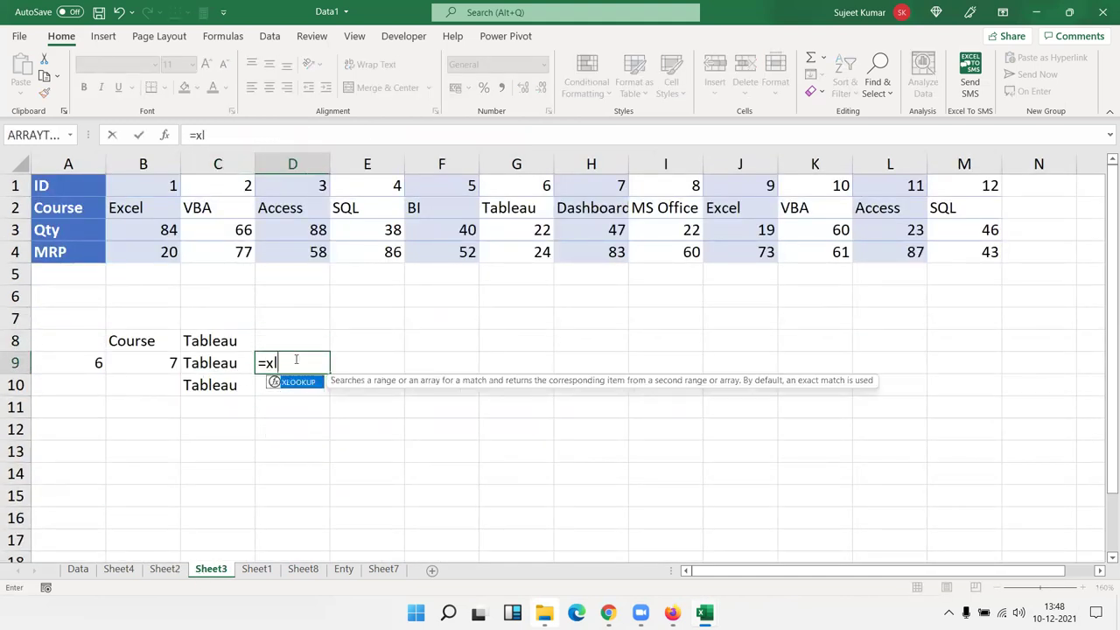
key(Tab)
click(80, 367)
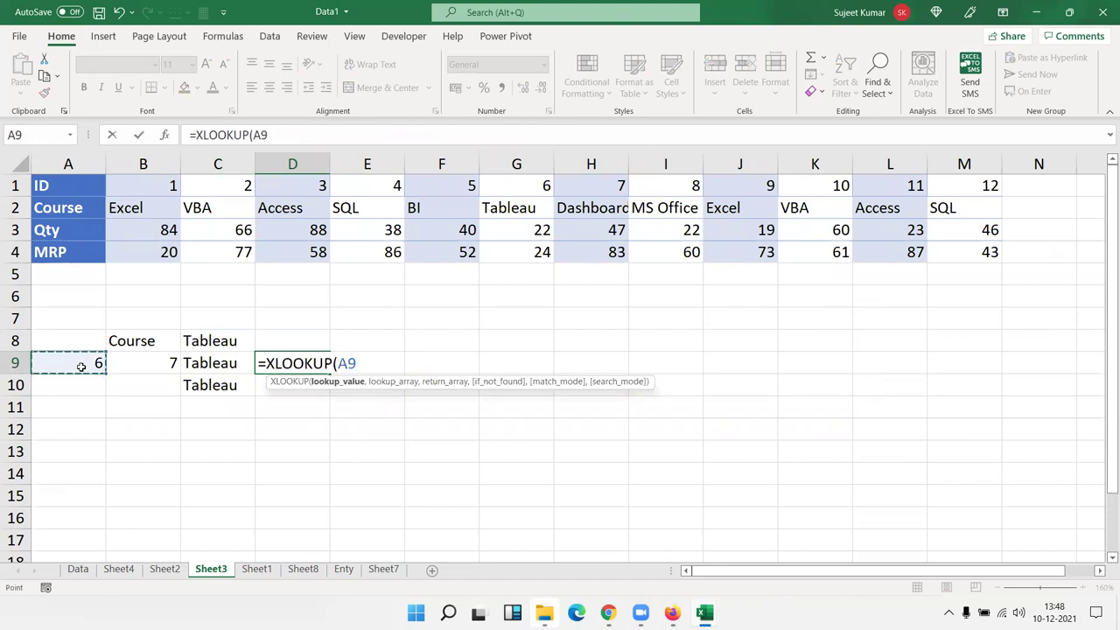
text(,)
drag(49, 186, 962, 187)
text(,)
drag(73, 210, 962, 208)
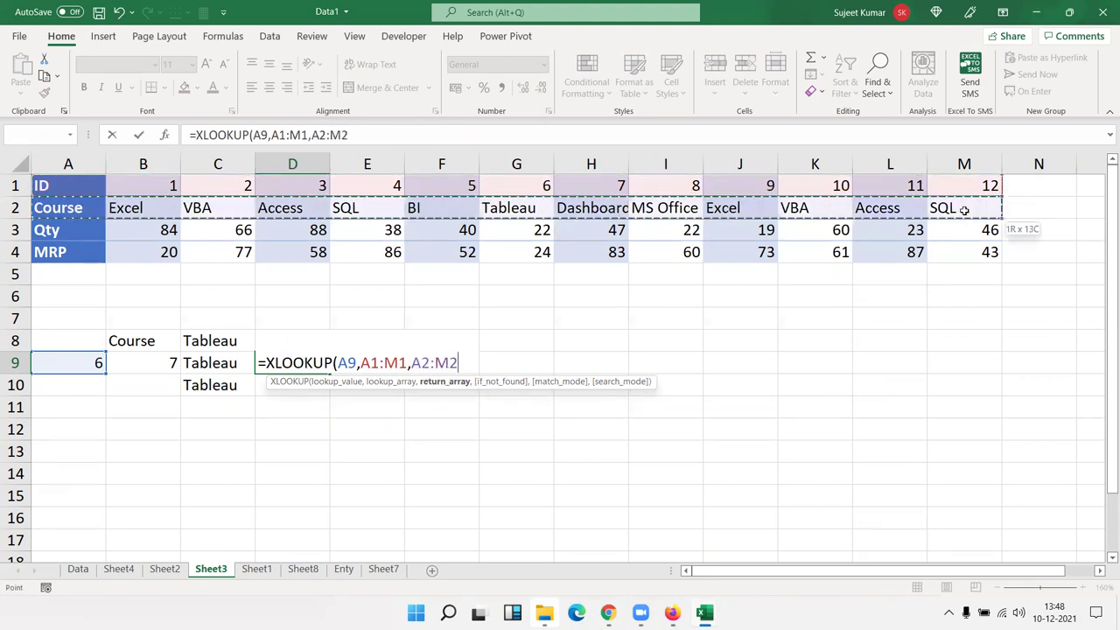
key(Return)
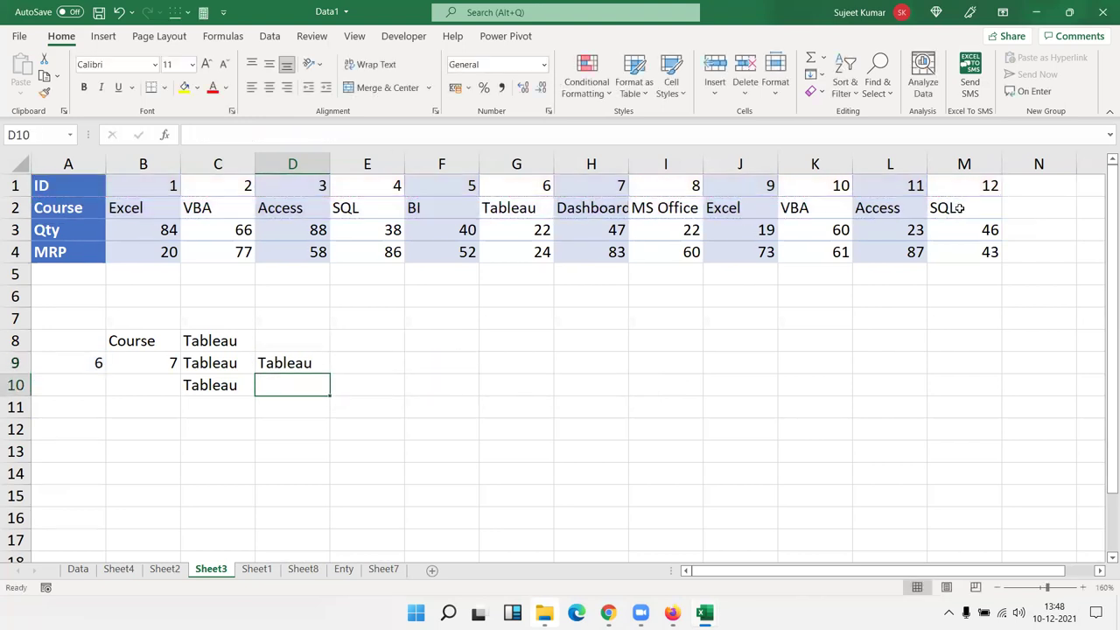
Step: Review D9's formula without changes and save the workbook
double_click(266, 361)
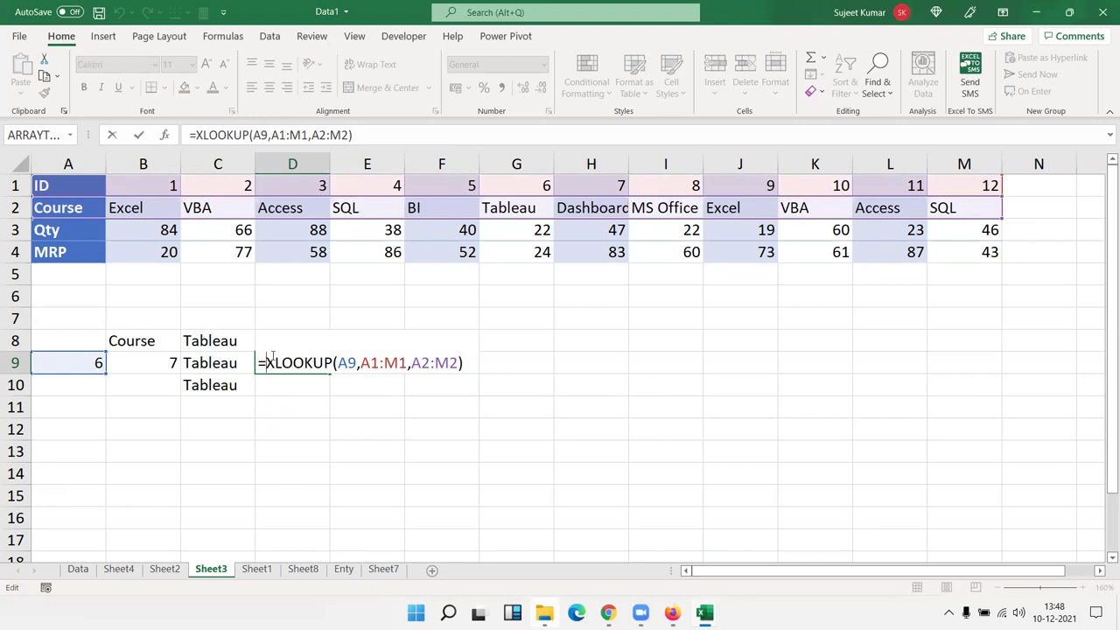
key(Escape)
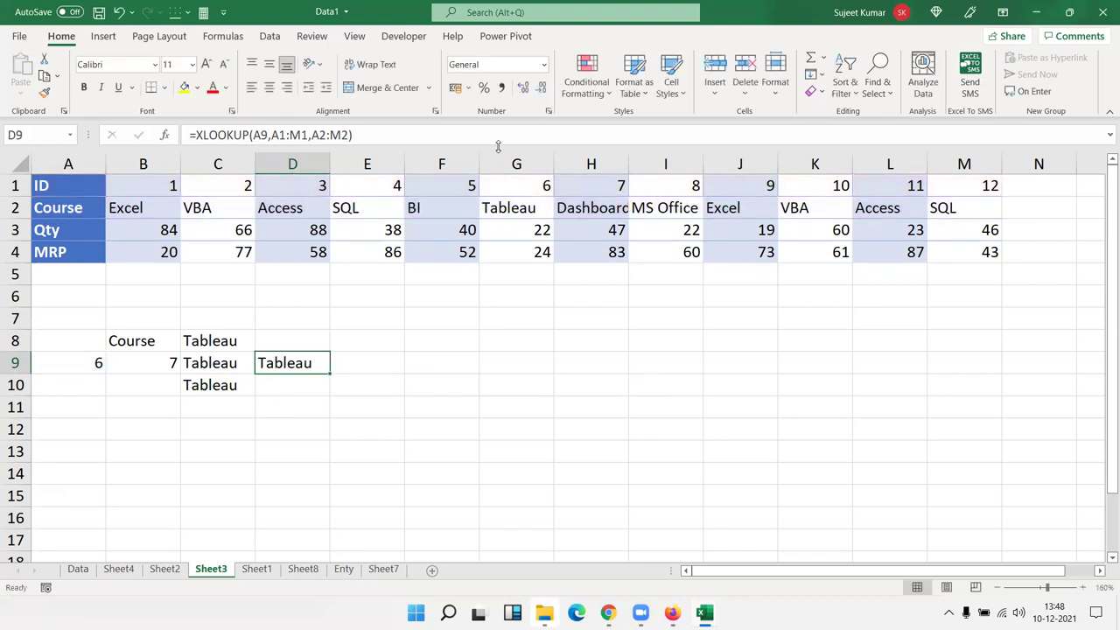
key(ctrl+s)
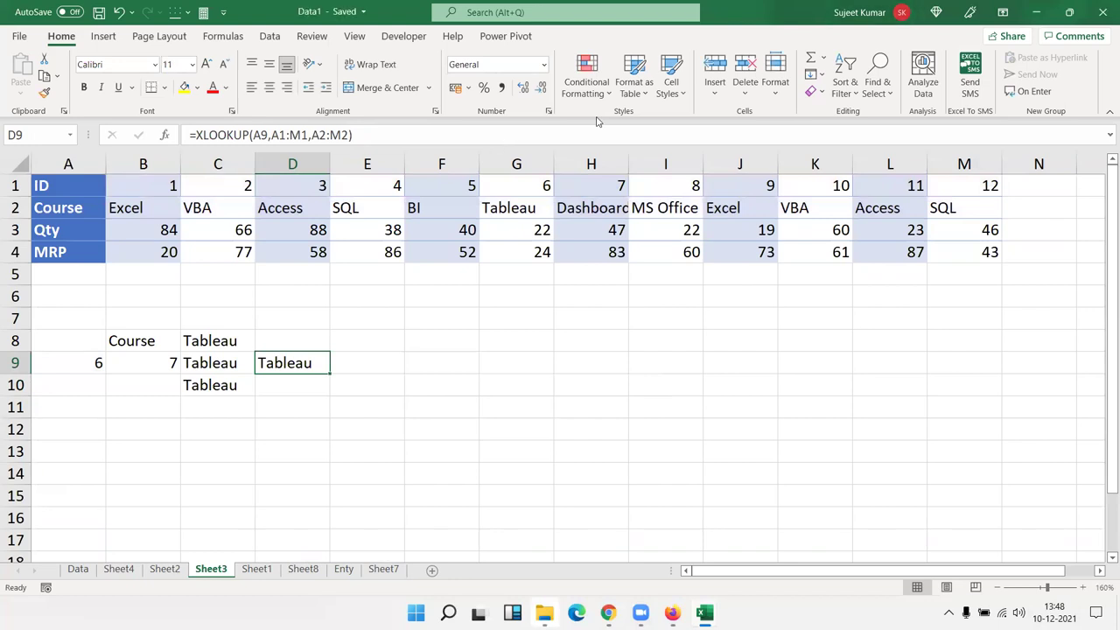